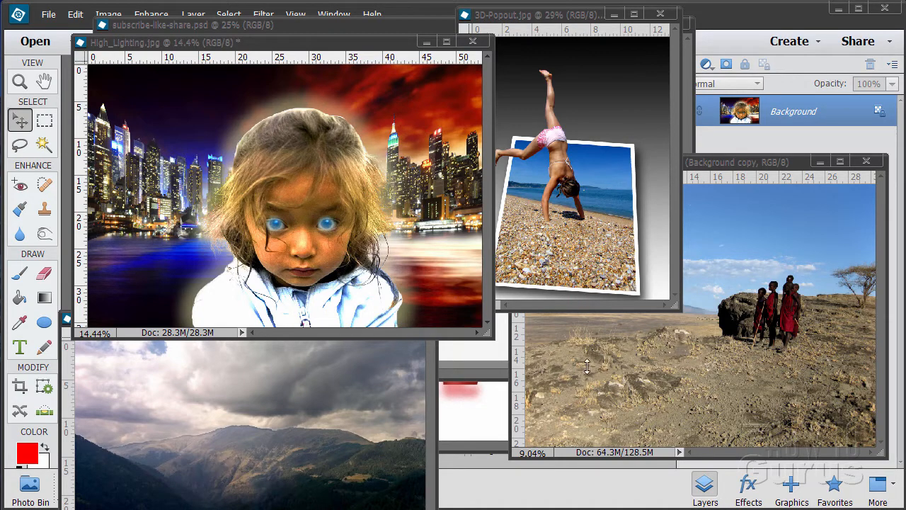
# Step: Minimize the High_Lighting, 3D-Popout, local-children-in-tanzania and mountains01 image windows and close description.jpg
pyautogui.click(425, 41)
pyautogui.click(614, 16)
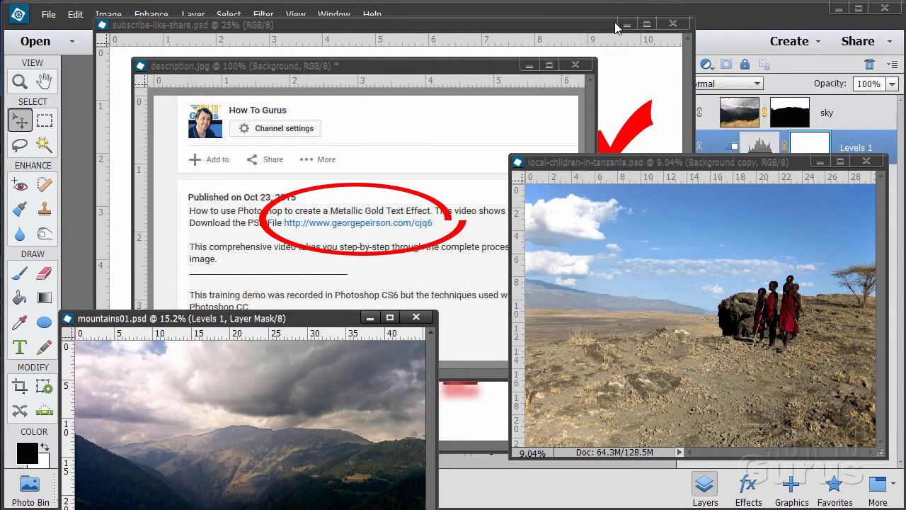
pyautogui.click(819, 162)
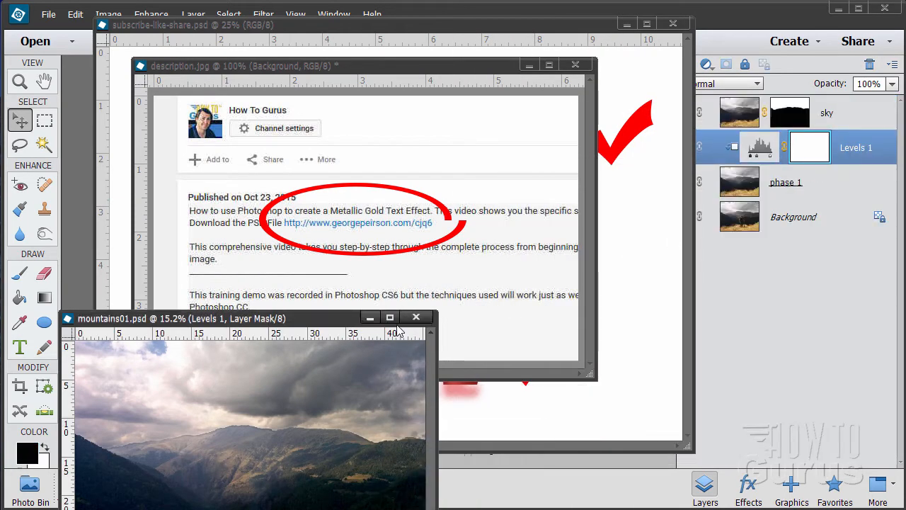
pyautogui.click(369, 317)
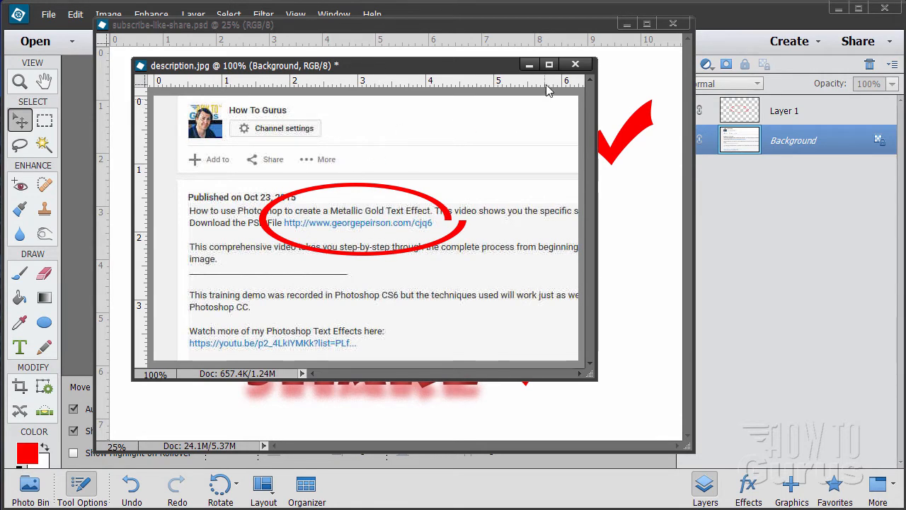
pyautogui.click(575, 64)
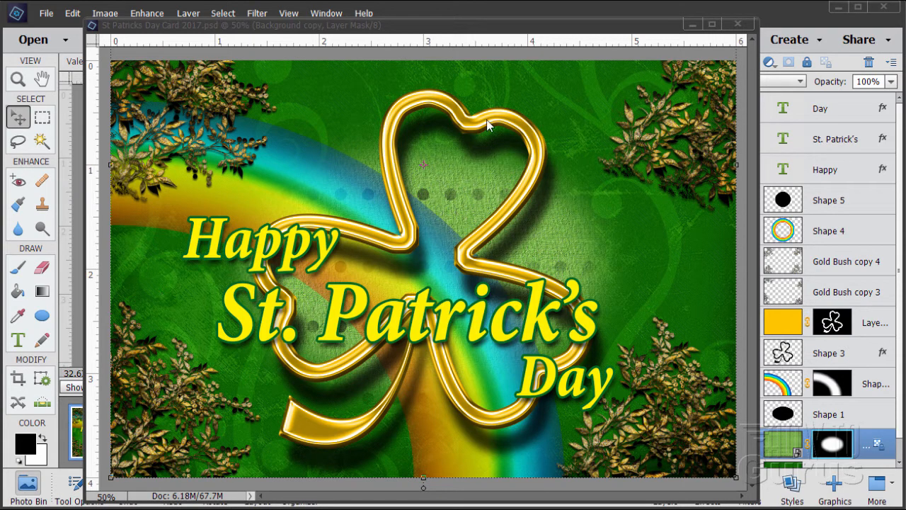
# Step: Close the St. Patrick's Day card and the Valentines card, discarding the Valentines card's unsaved changes
pyautogui.click(692, 27)
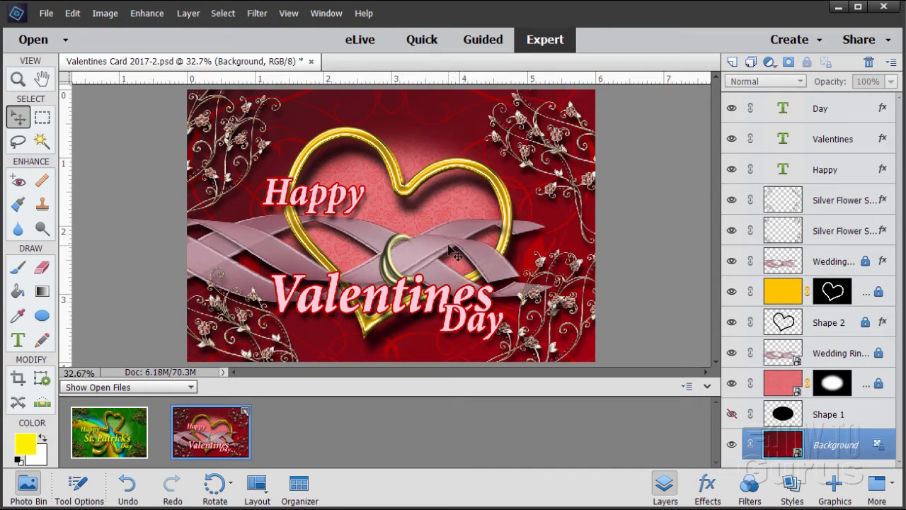
pyautogui.click(119, 434)
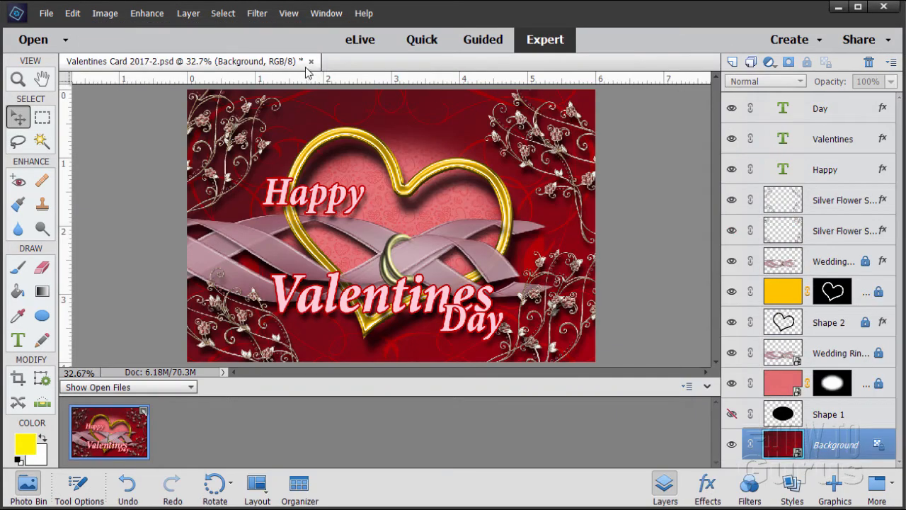
pyautogui.click(311, 61)
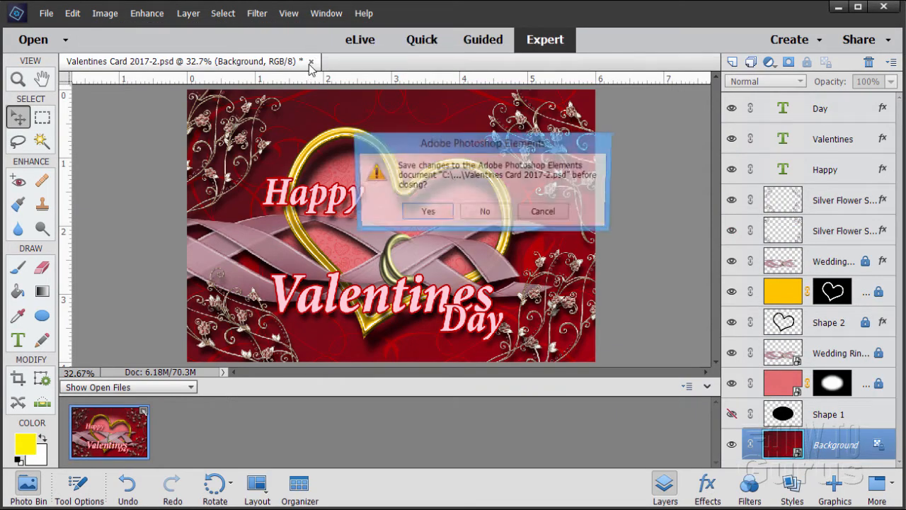
pyautogui.click(484, 212)
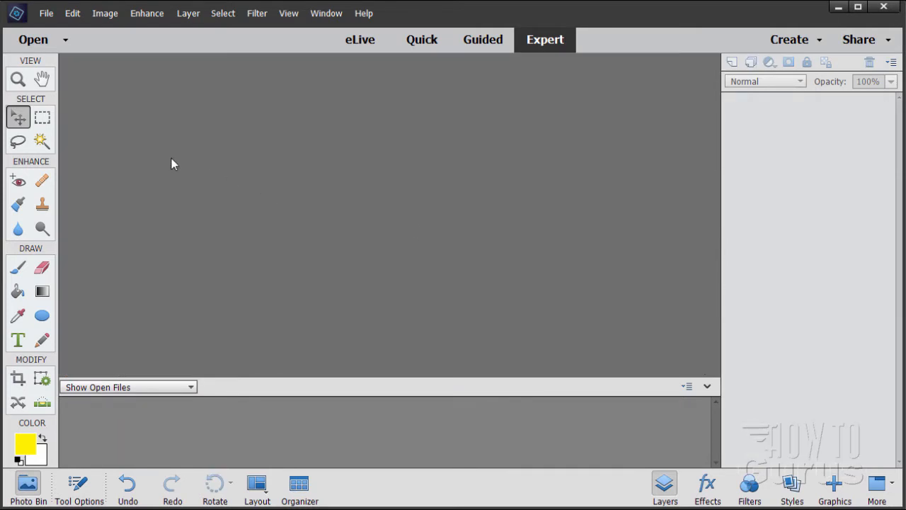
# Step: Create a blank 6 x 4 inch RGB file at 300 pixels/inch with white background contents, and dock its window as a tab
pyautogui.click(46, 14)
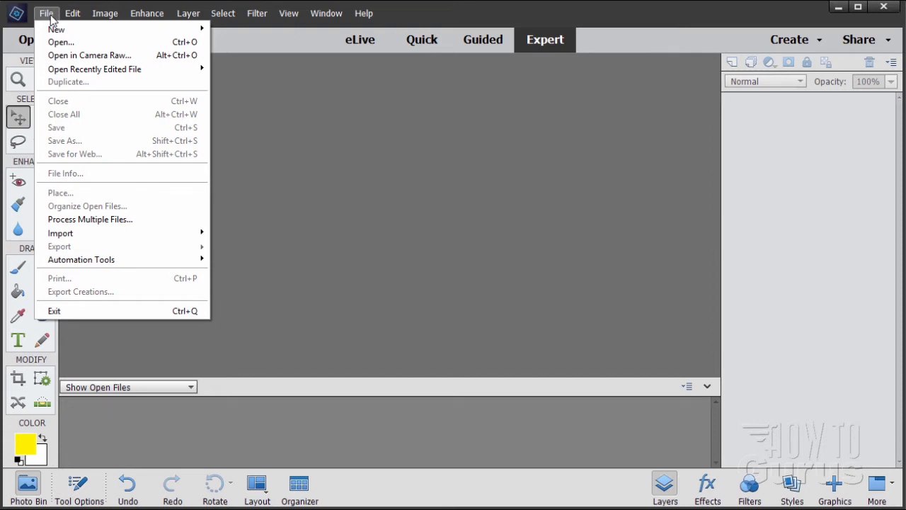
pyautogui.moveTo(54, 32)
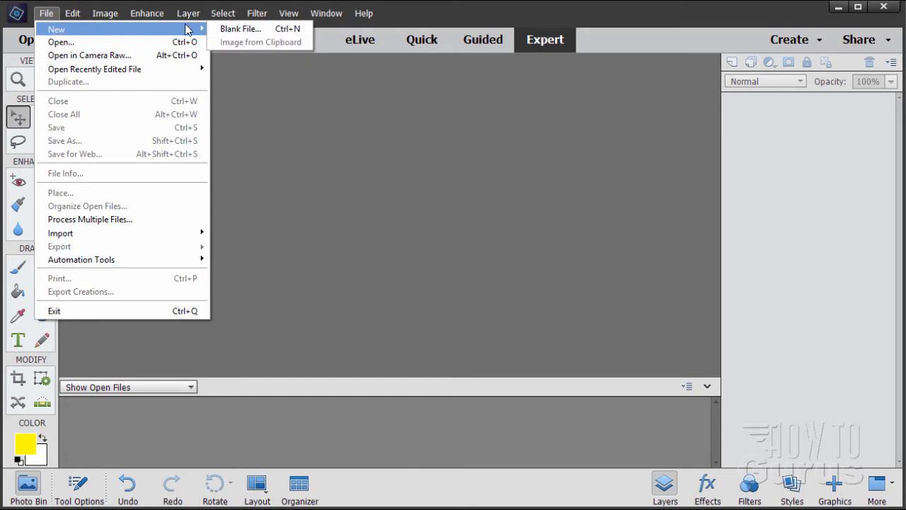
pyautogui.click(228, 28)
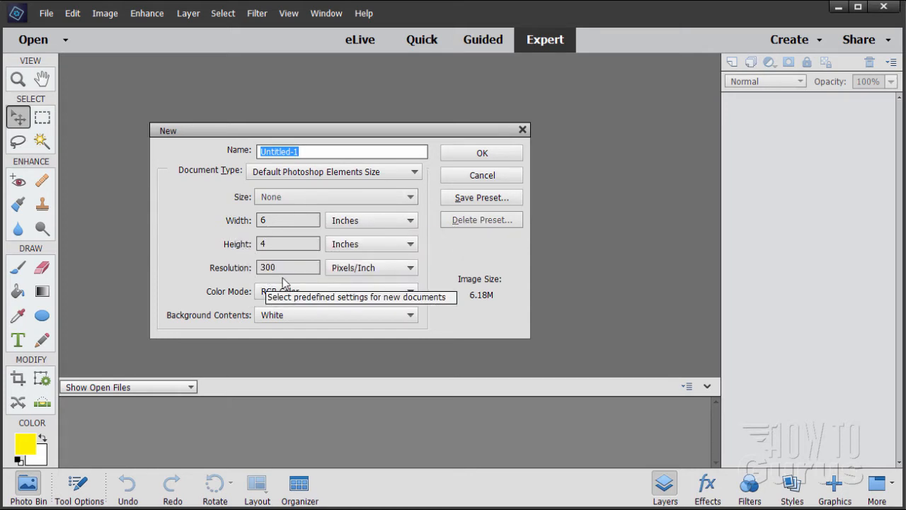
pyautogui.click(482, 153)
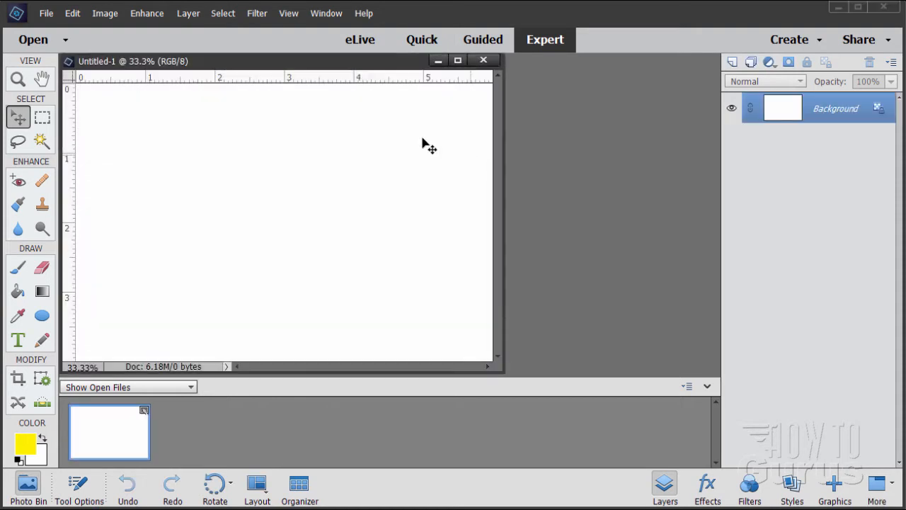
pyautogui.moveTo(309, 66); pyautogui.dragTo(391, 62)
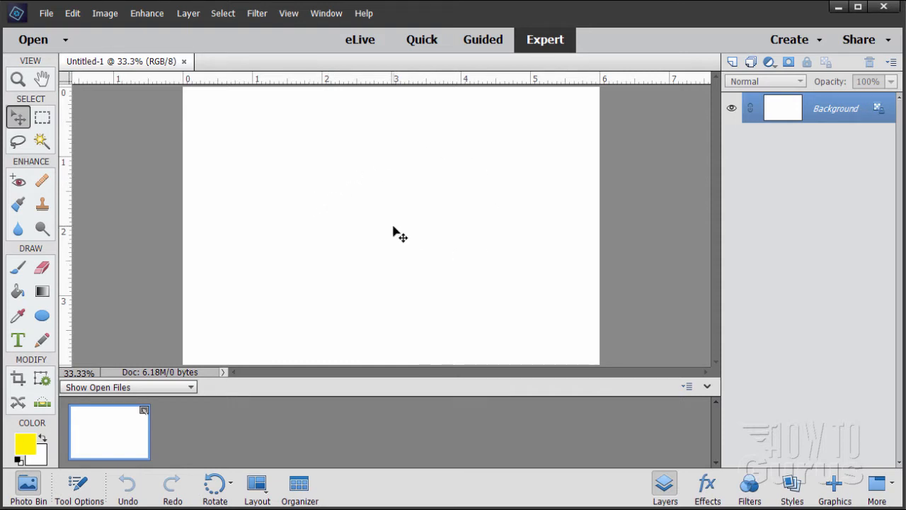
# Step: Show the Backgrounds category of the graphics library, sorted by type
pyautogui.click(834, 487)
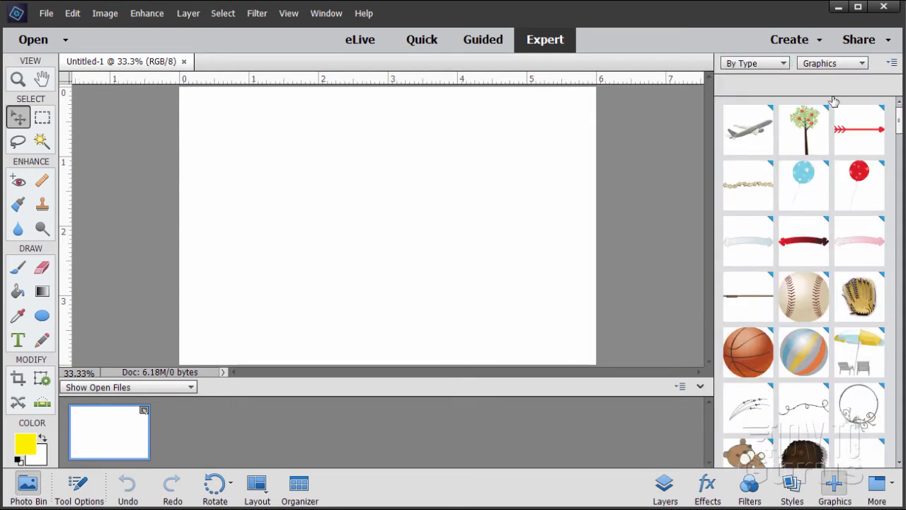
pyautogui.click(825, 68)
pyautogui.click(825, 73)
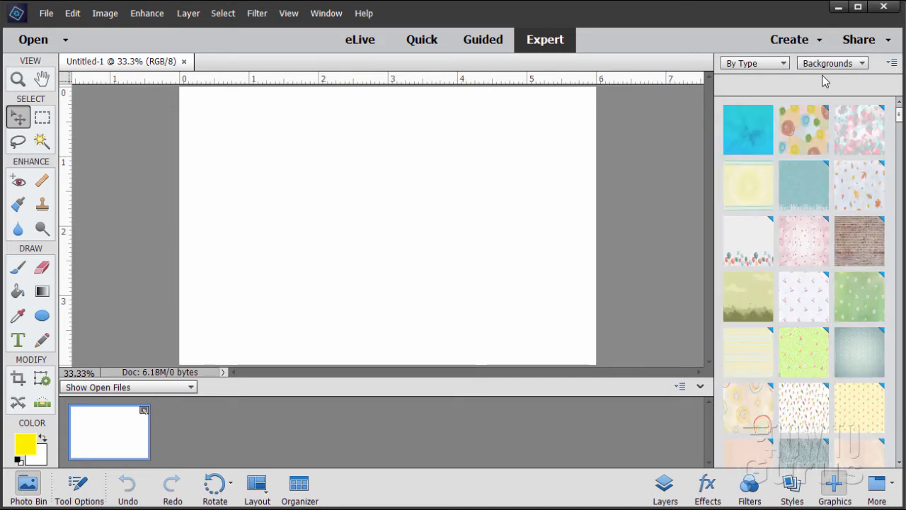
# Step: Find the green textured background with horizontal rows of dots in the library and apply it to the blank document
pyautogui.scroll(-1, 815, 302)
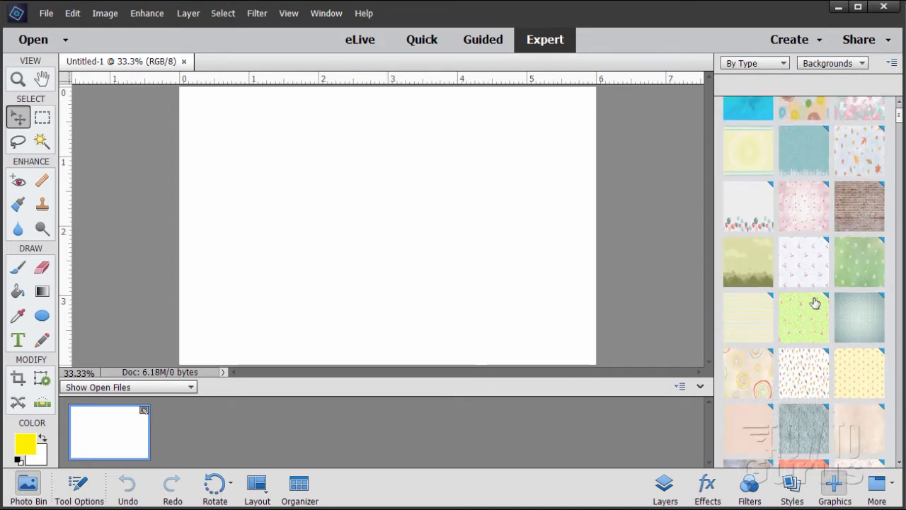
pyautogui.scroll(-5, 815, 302)
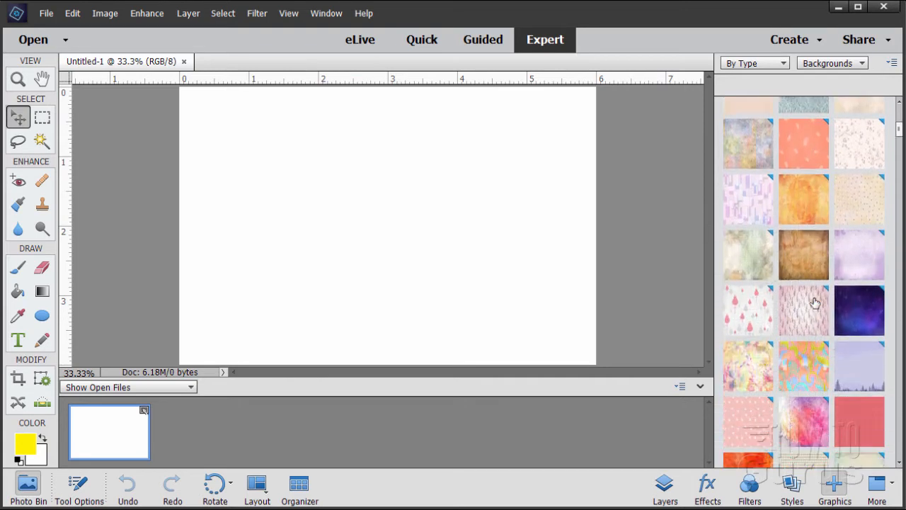
pyautogui.scroll(-2, 815, 303)
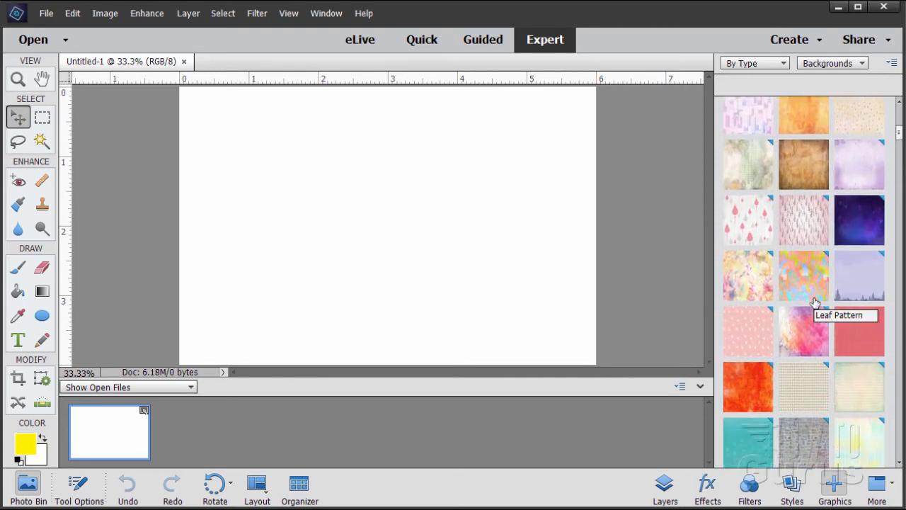
pyautogui.scroll(-3, 815, 303)
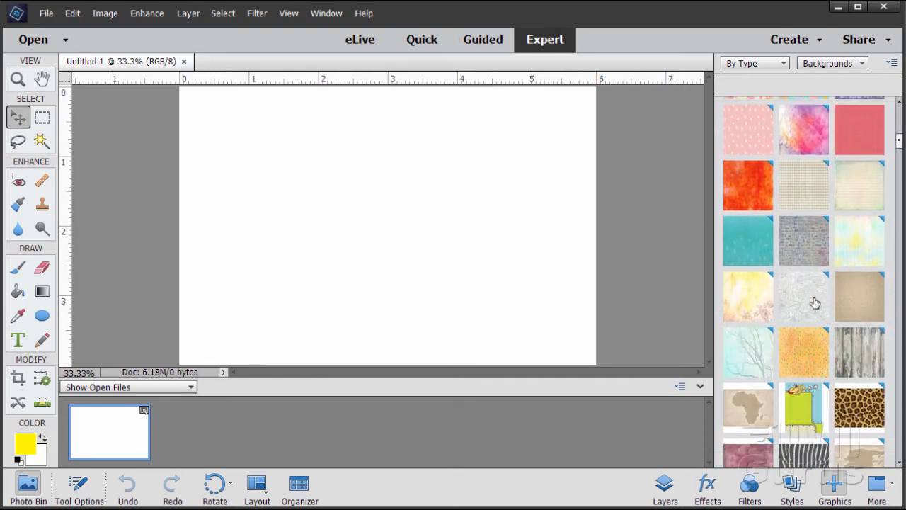
pyautogui.scroll(-3, 815, 302)
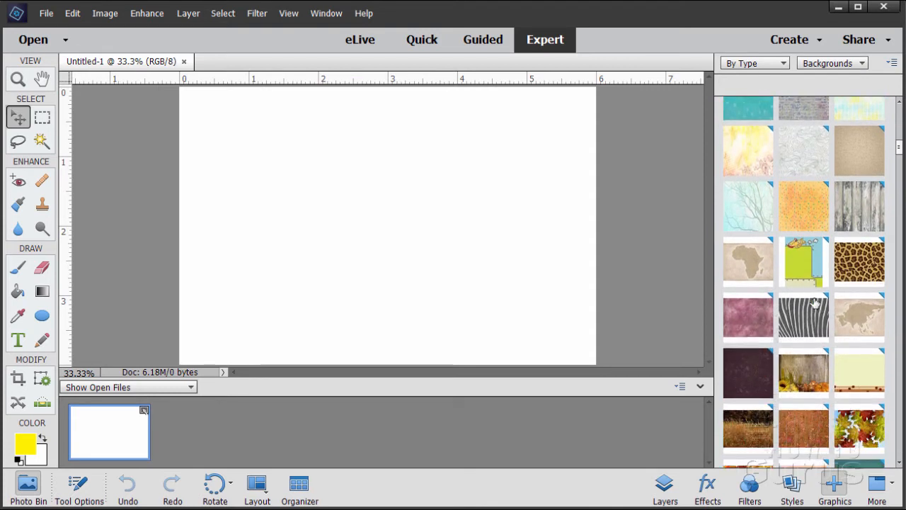
pyautogui.scroll(-4, 815, 302)
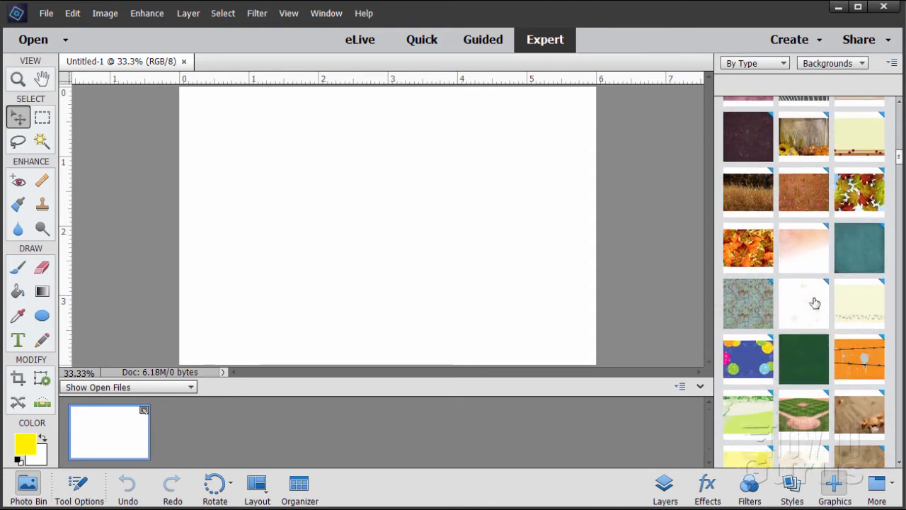
pyautogui.scroll(-4, 815, 302)
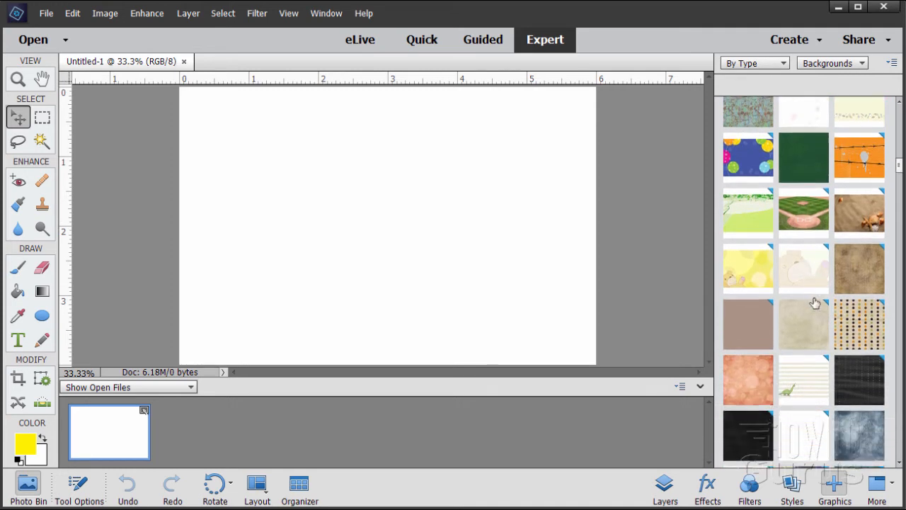
pyautogui.scroll(-6, 815, 303)
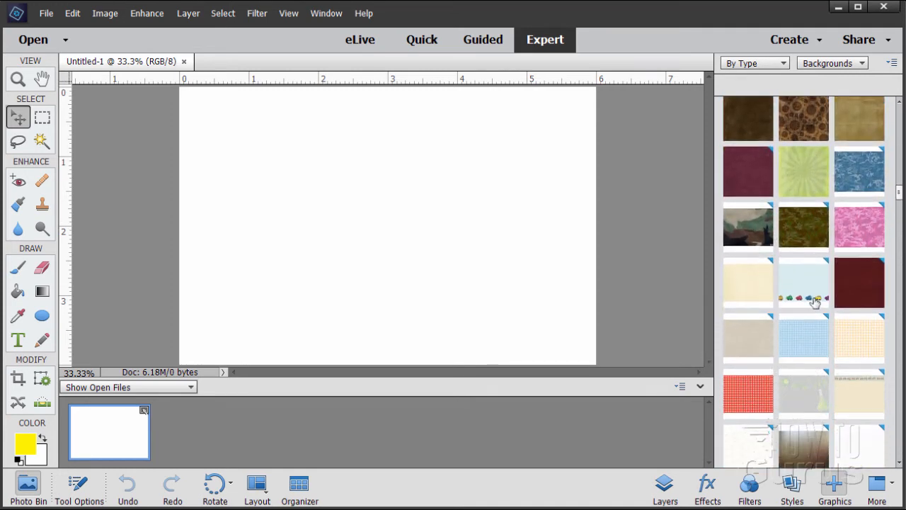
pyautogui.scroll(-6, 815, 303)
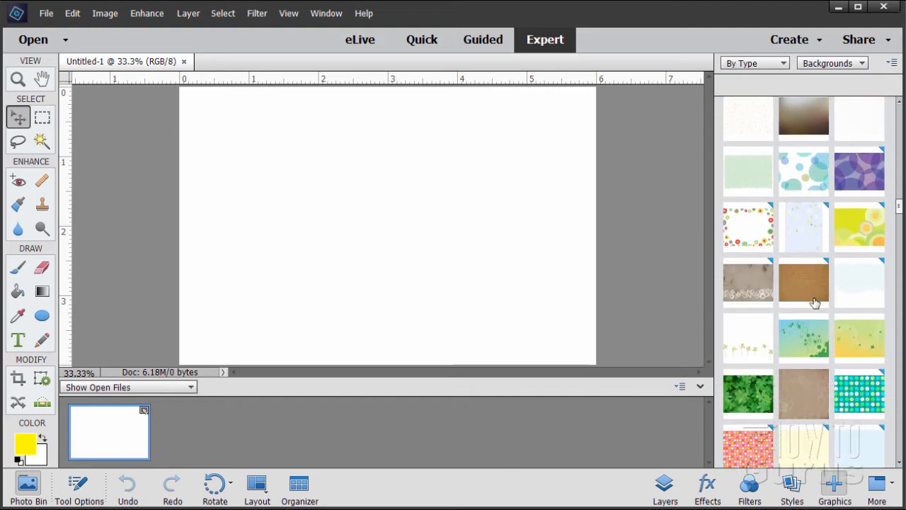
pyautogui.scroll(-1, 815, 303)
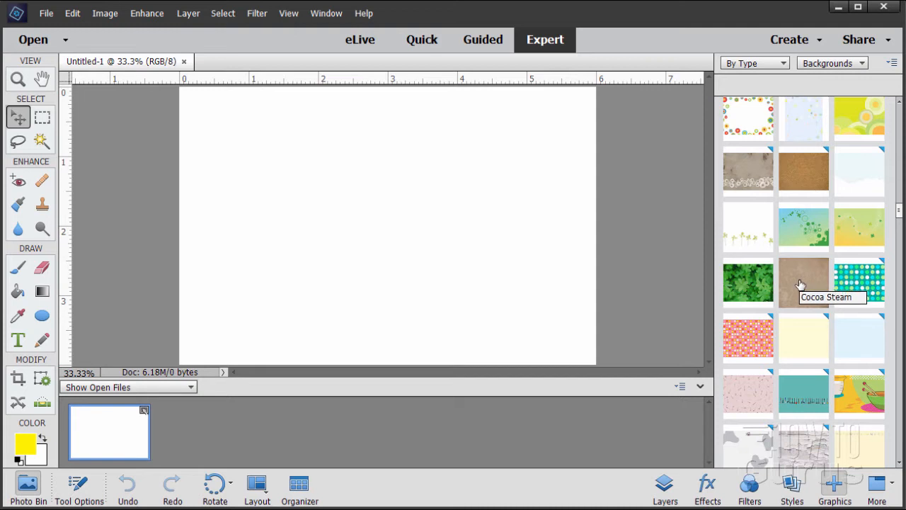
pyautogui.scroll(-3, 800, 284)
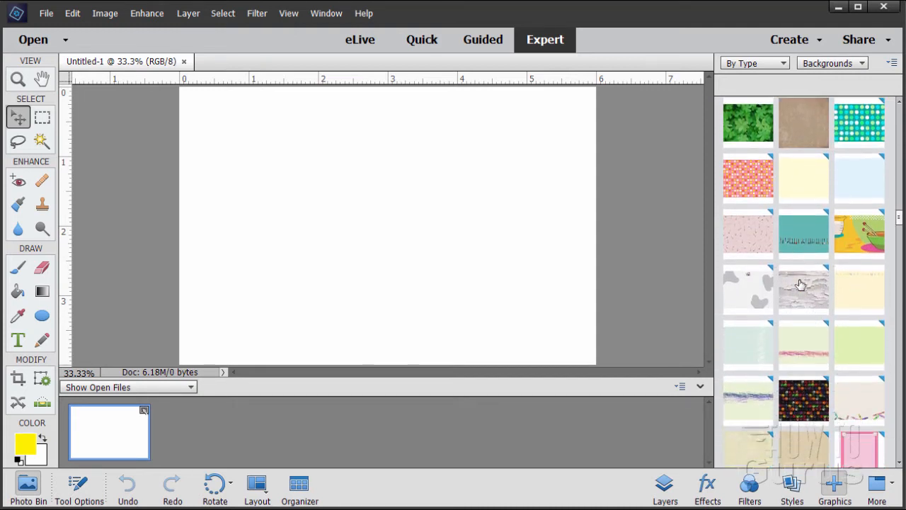
pyautogui.scroll(-5, 800, 284)
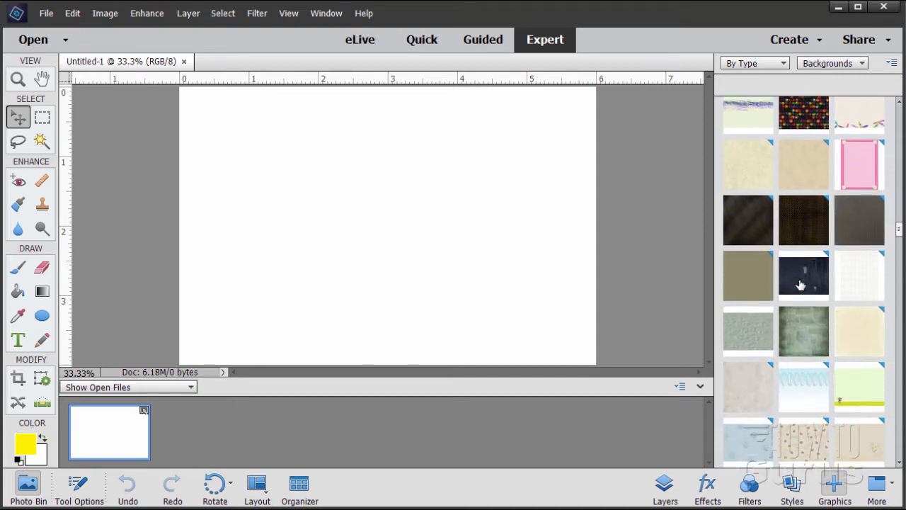
pyautogui.scroll(-4, 800, 284)
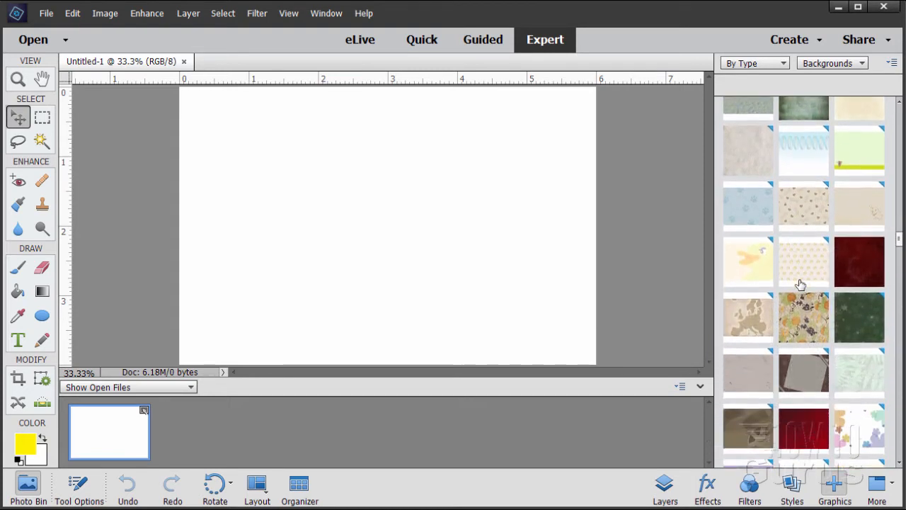
pyautogui.scroll(-6, 800, 284)
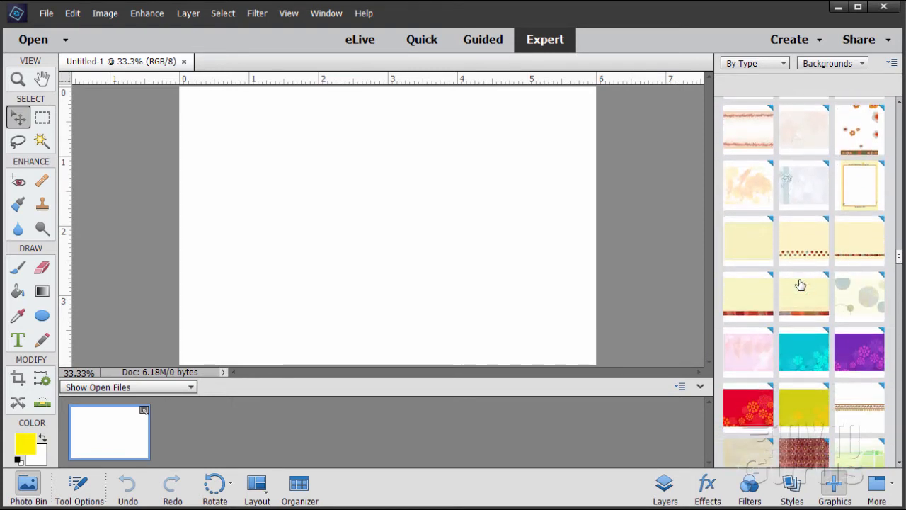
pyautogui.scroll(-4, 800, 283)
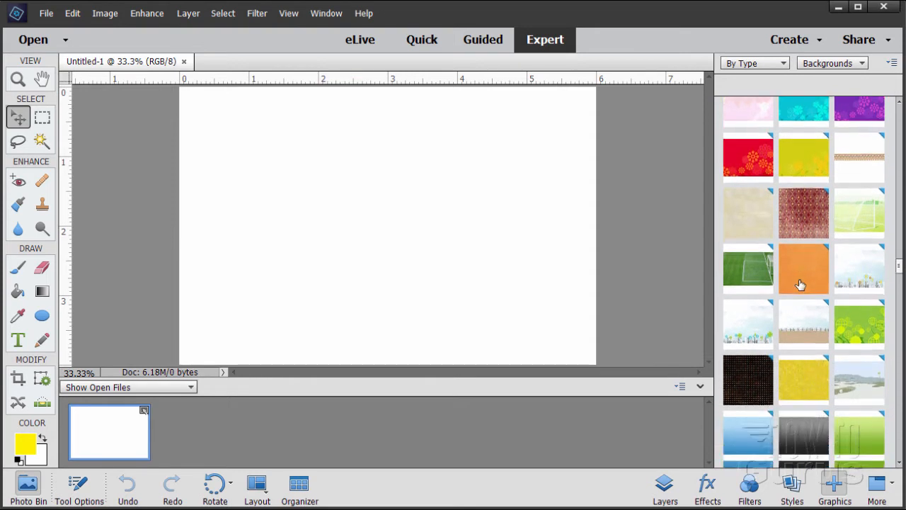
pyautogui.scroll(-5, 800, 284)
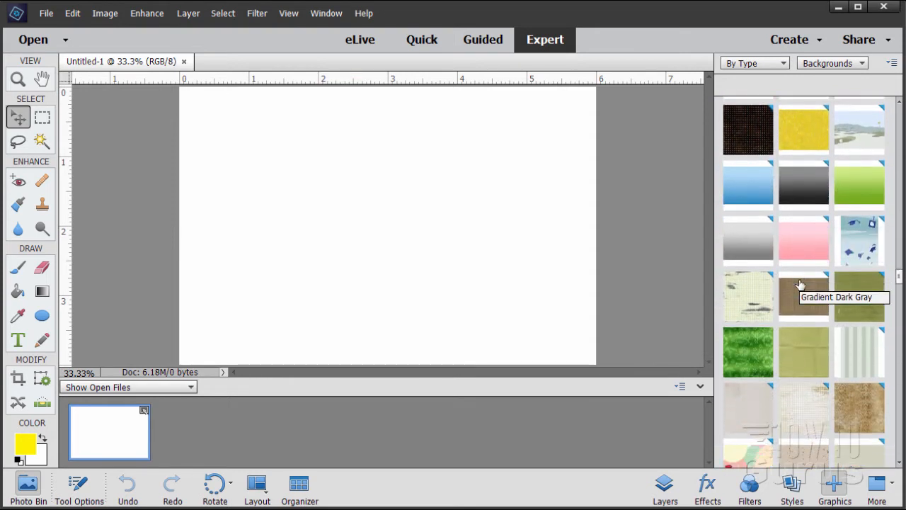
pyautogui.scroll(-2, 800, 284)
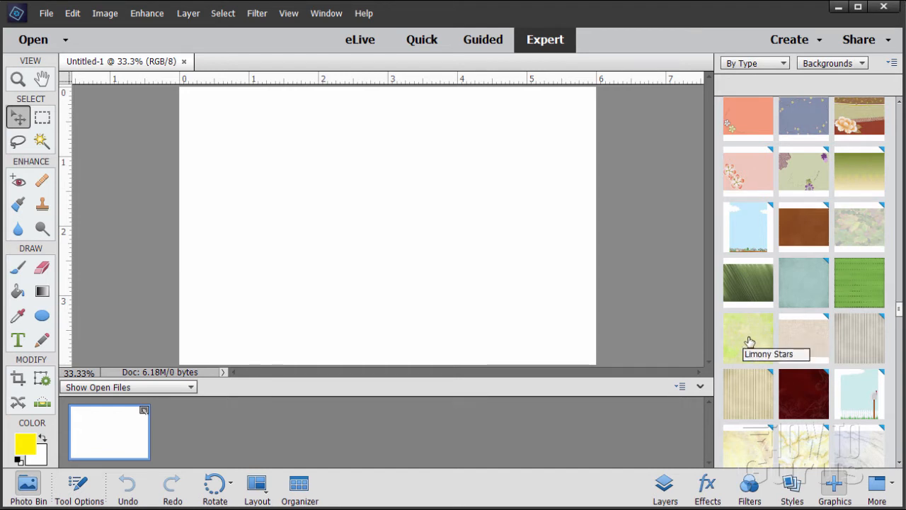
pyautogui.scroll(1, 866, 293)
pyautogui.scroll(3, 865, 292)
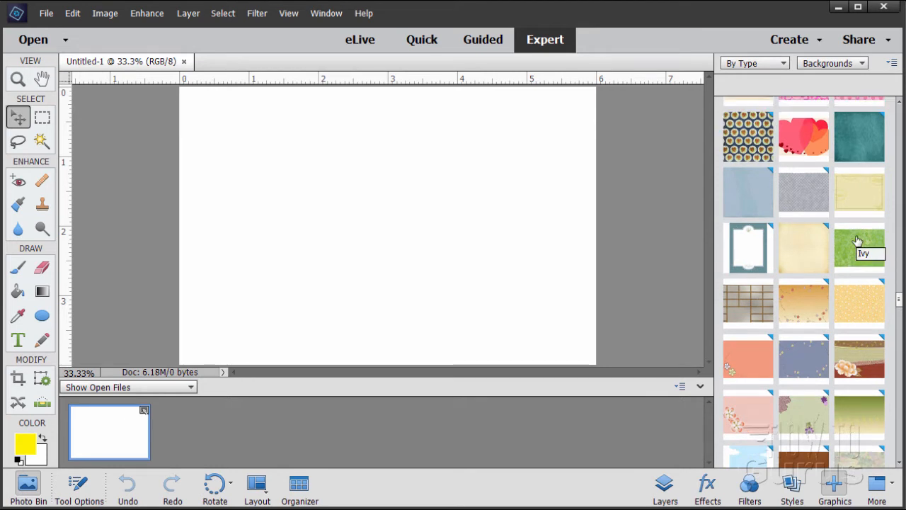
pyautogui.scroll(3, 858, 240)
pyautogui.scroll(-10, 857, 241)
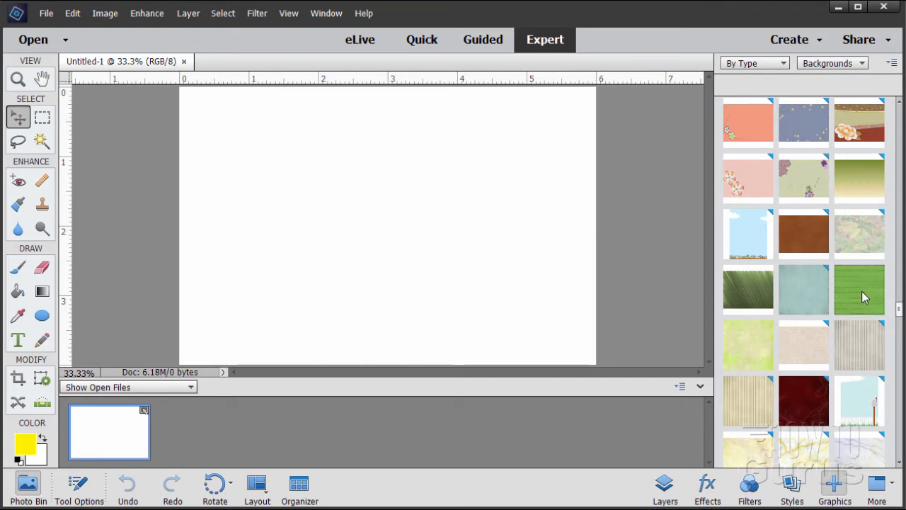
pyautogui.doubleClick(868, 287)
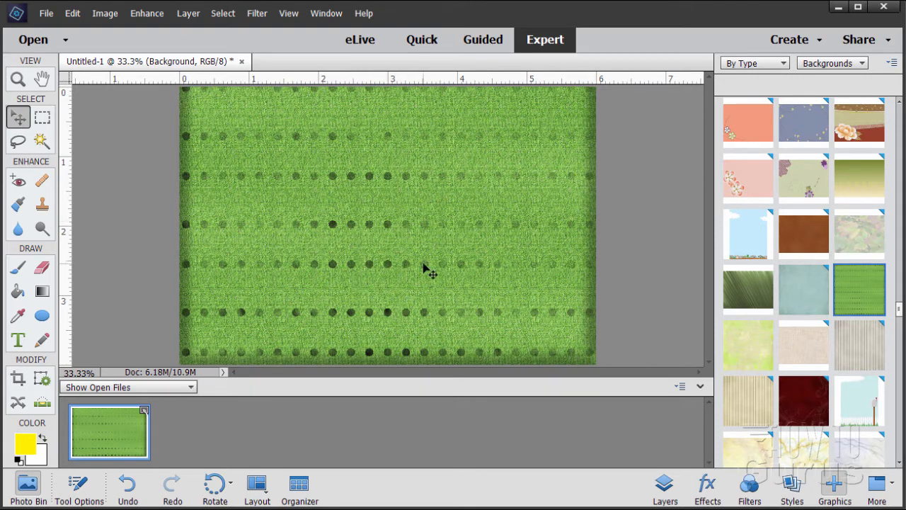
# Step: Duplicate the green dotted Background layer and make the original Background layer active
pyautogui.click(664, 490)
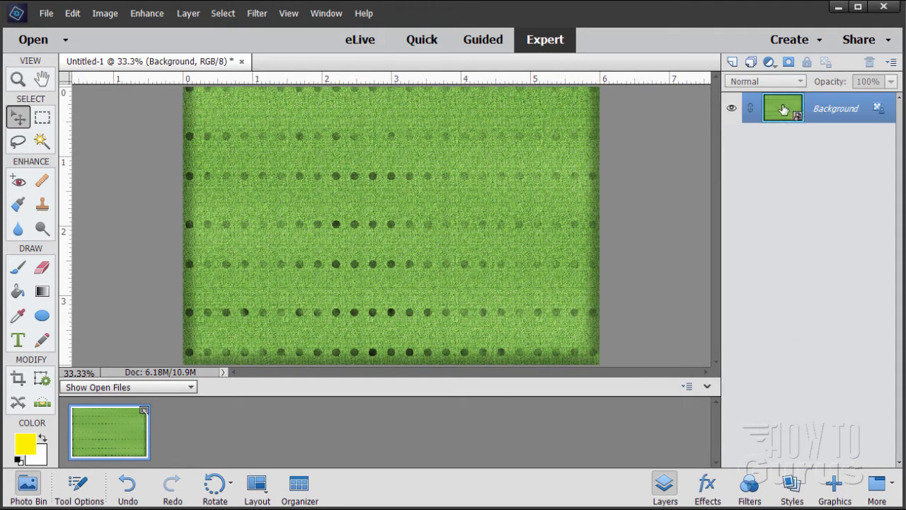
pyautogui.moveTo(786, 112); pyautogui.dragTo(732, 62)
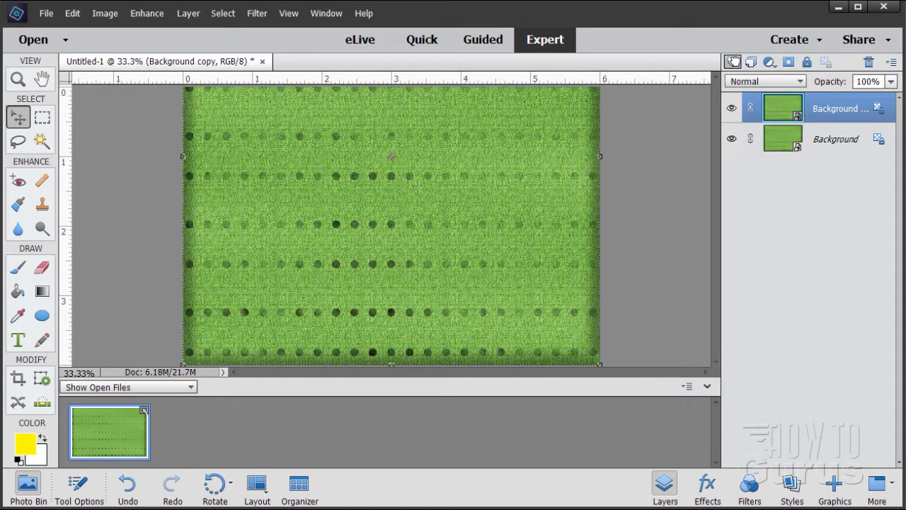
pyautogui.click(778, 144)
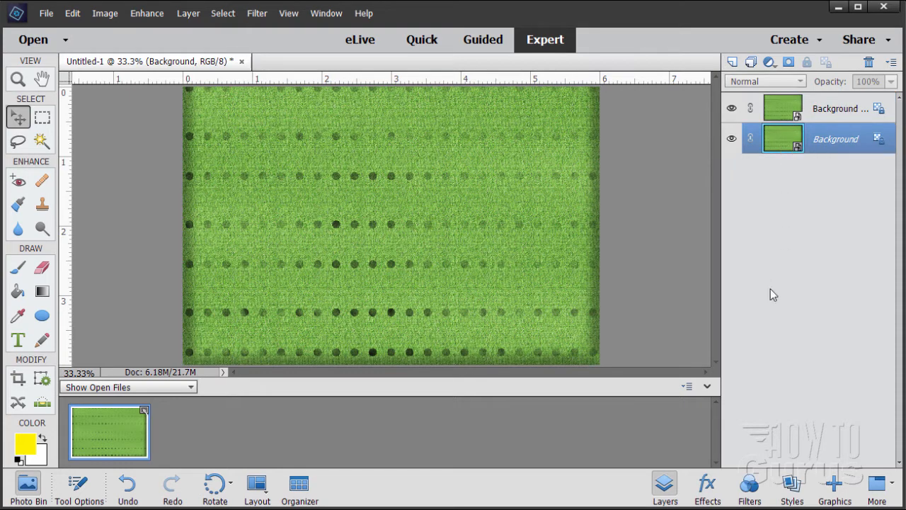
# Step: Replace the original Background layer's image with the library's plain brown textured background and hide the green dotted copy above it
pyautogui.click(834, 487)
pyautogui.scroll(3, 842, 324)
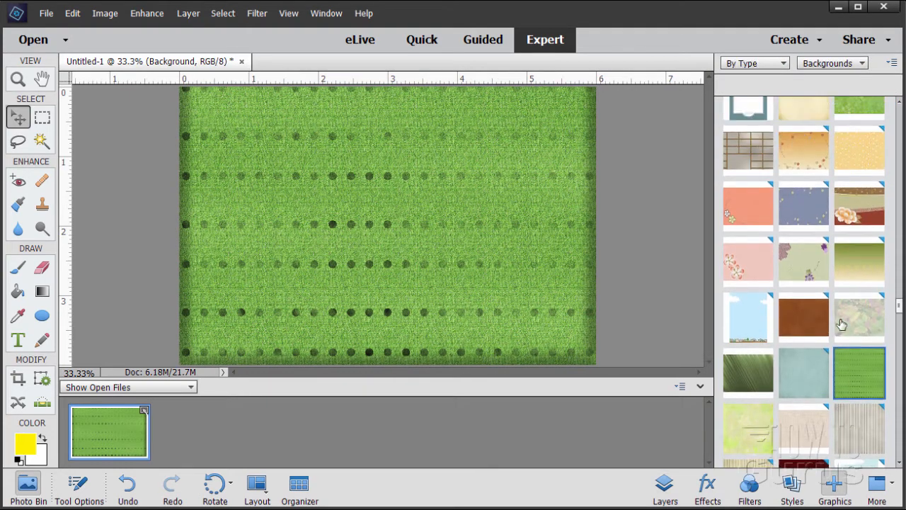
pyautogui.scroll(5, 842, 324)
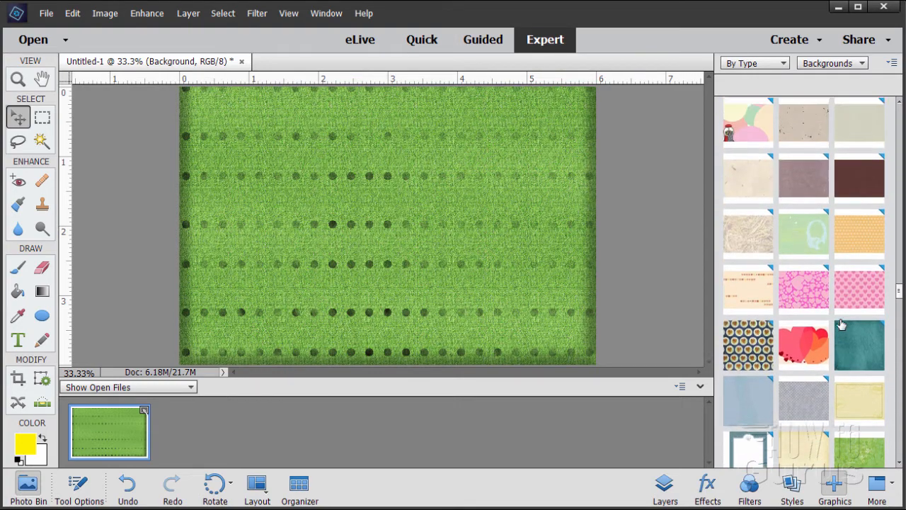
pyautogui.scroll(8, 841, 324)
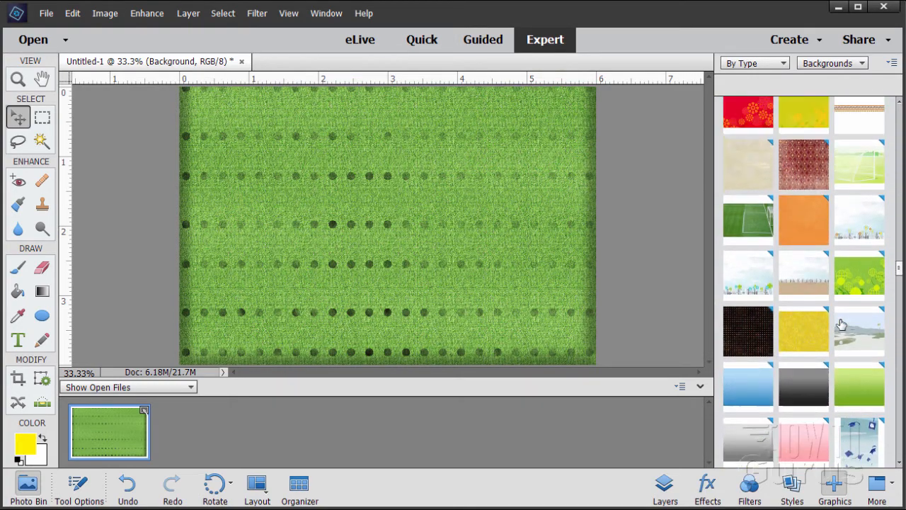
pyautogui.scroll(8, 842, 324)
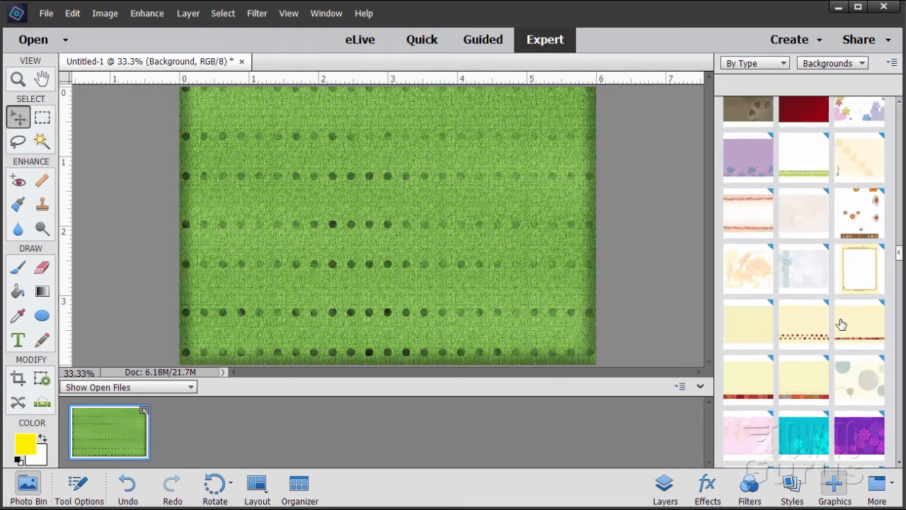
pyautogui.scroll(8, 841, 324)
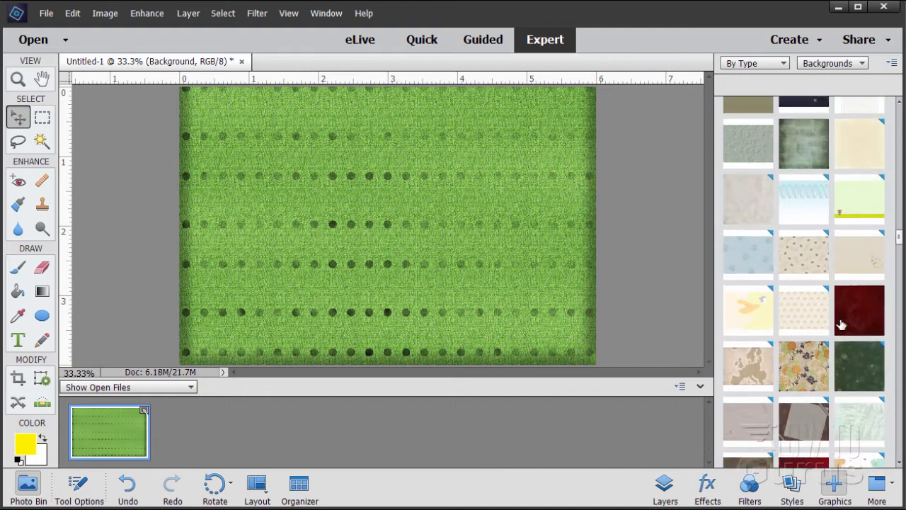
pyautogui.scroll(8, 842, 324)
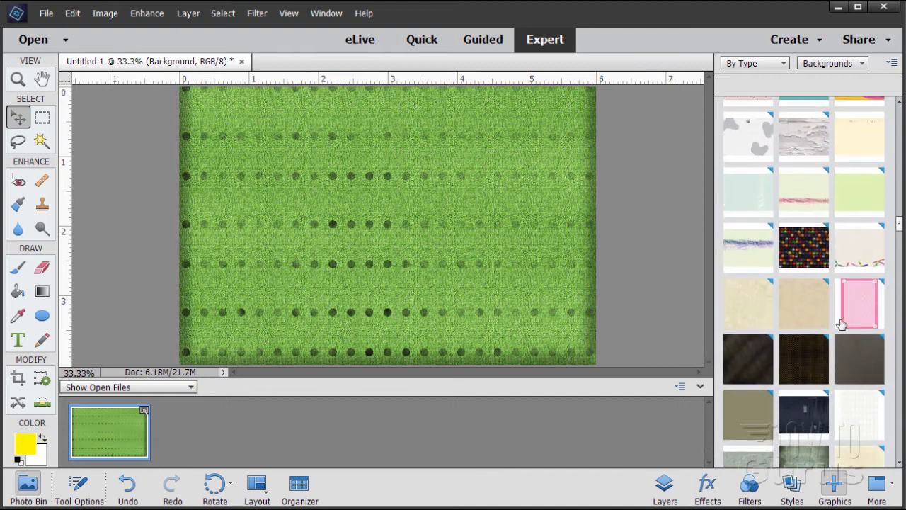
pyautogui.scroll(6, 841, 324)
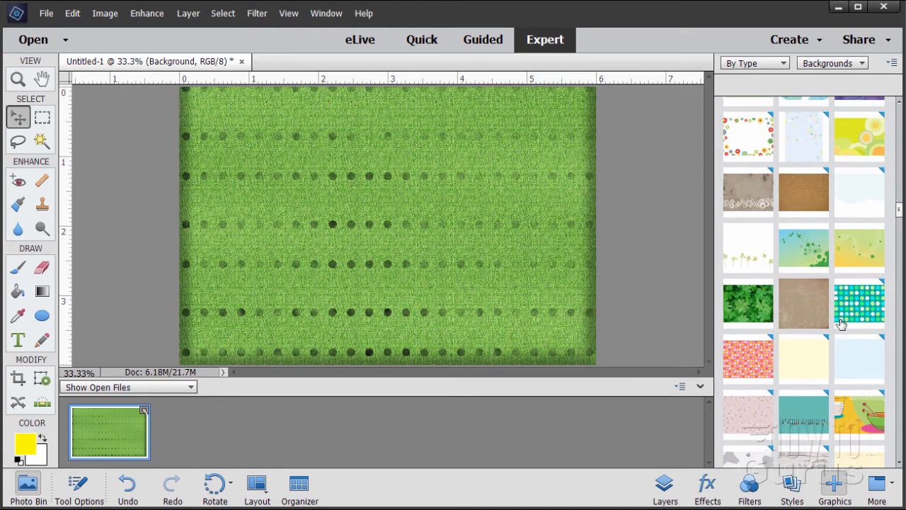
pyautogui.click(793, 305)
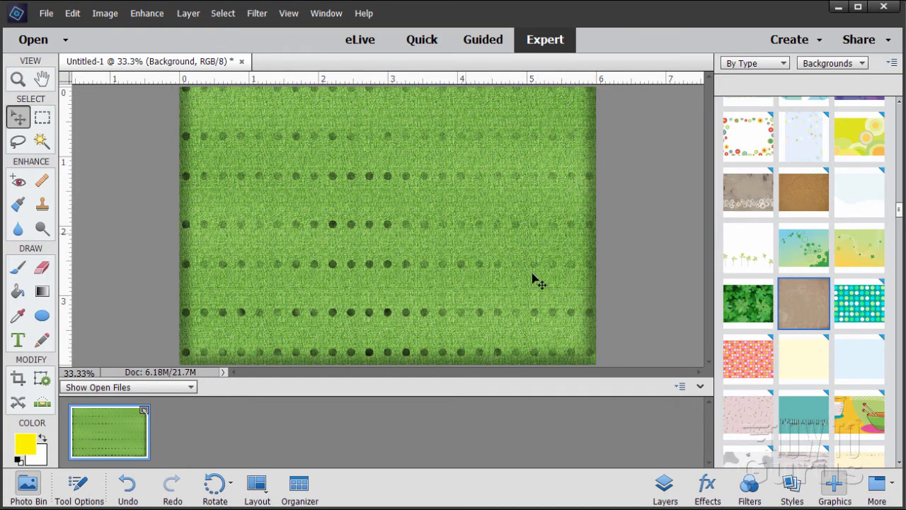
pyautogui.click(666, 489)
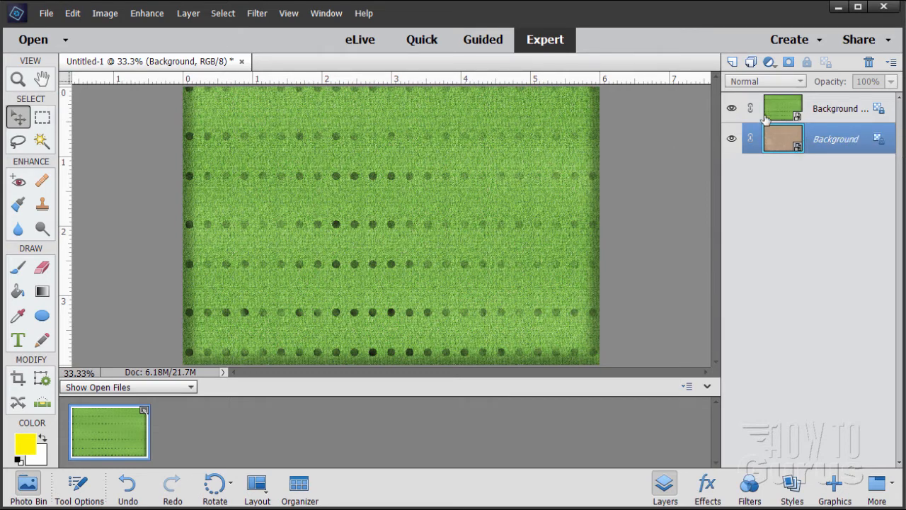
pyautogui.click(731, 108)
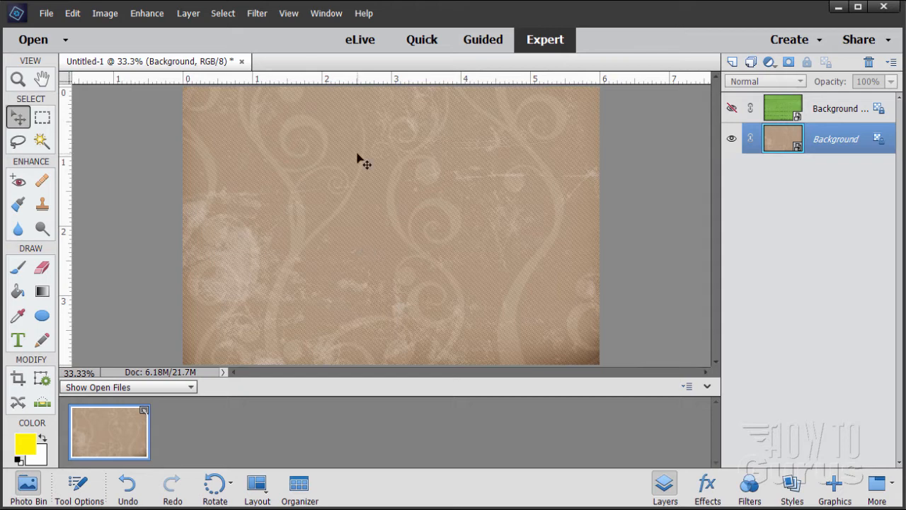
# Step: Recolour the brown swirl Background layer using Hue/Saturation with Hue 65, Saturation 53 and Lightness -36
pyautogui.click(148, 13)
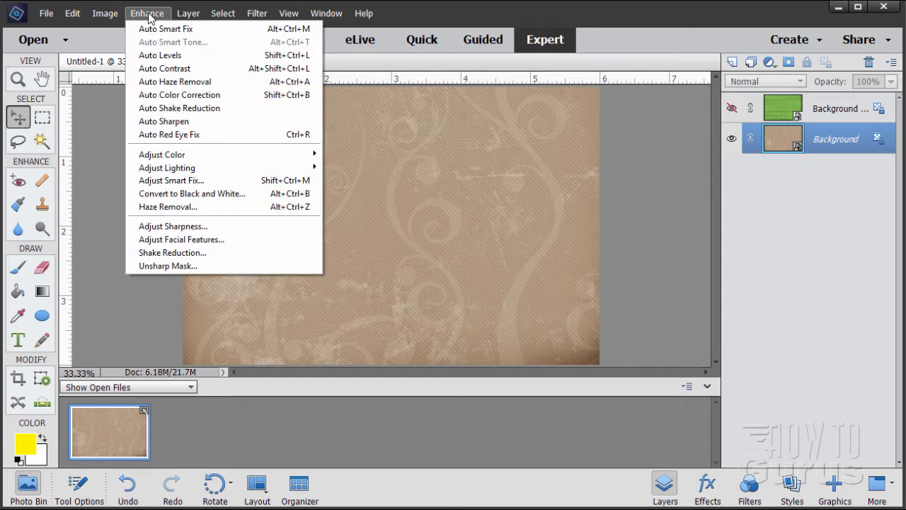
pyautogui.moveTo(186, 155)
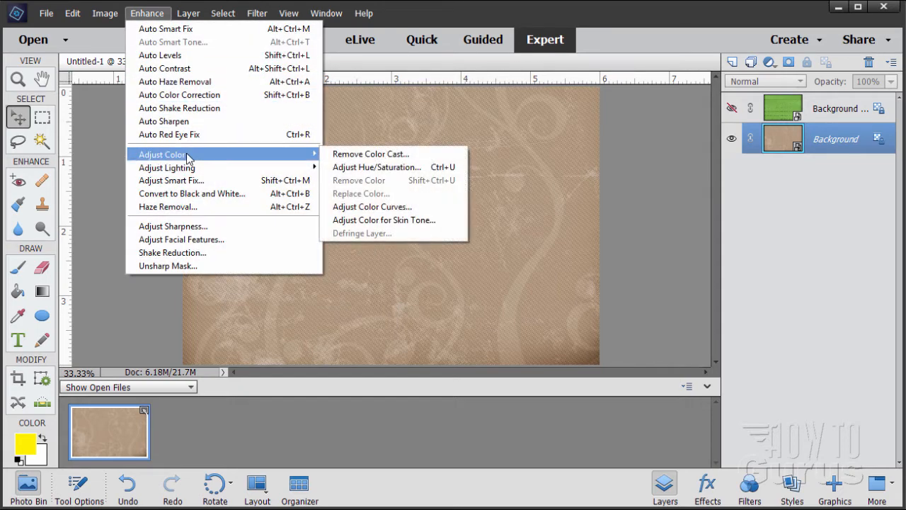
pyautogui.click(358, 168)
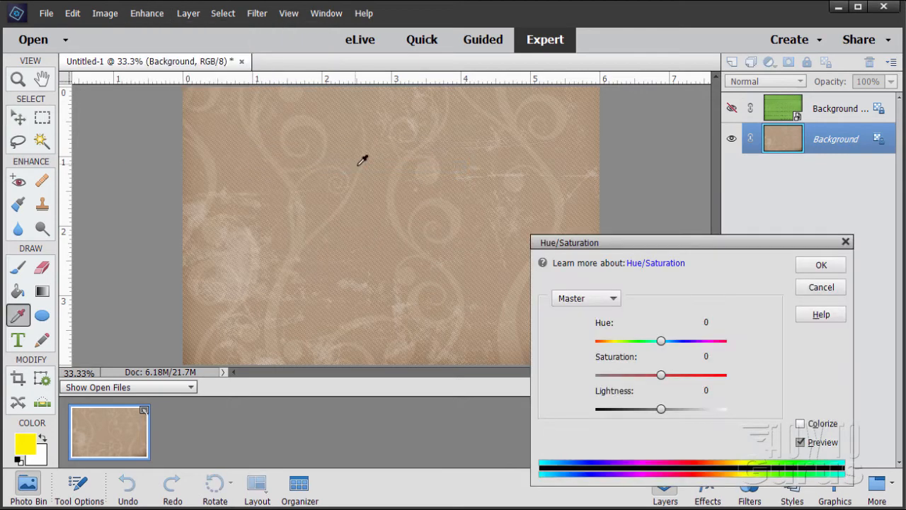
pyautogui.moveTo(626, 250); pyautogui.dragTo(446, 206)
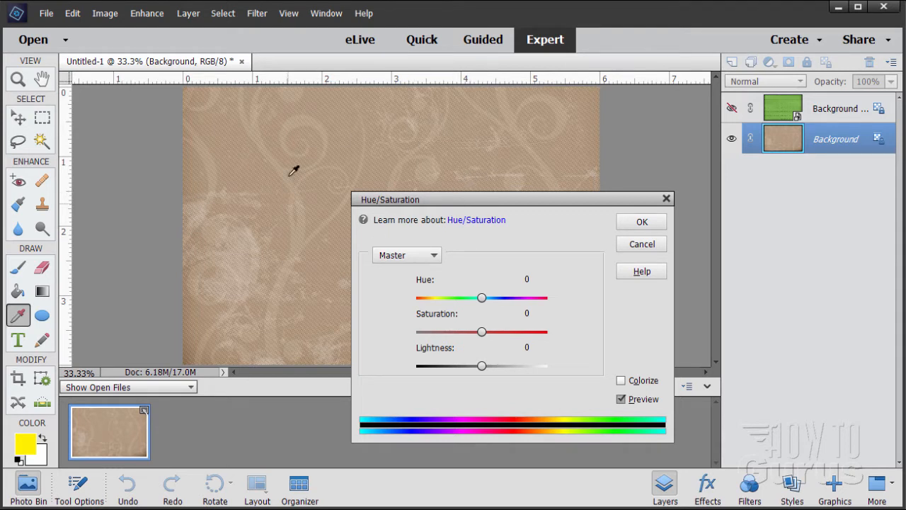
pyautogui.click(536, 279)
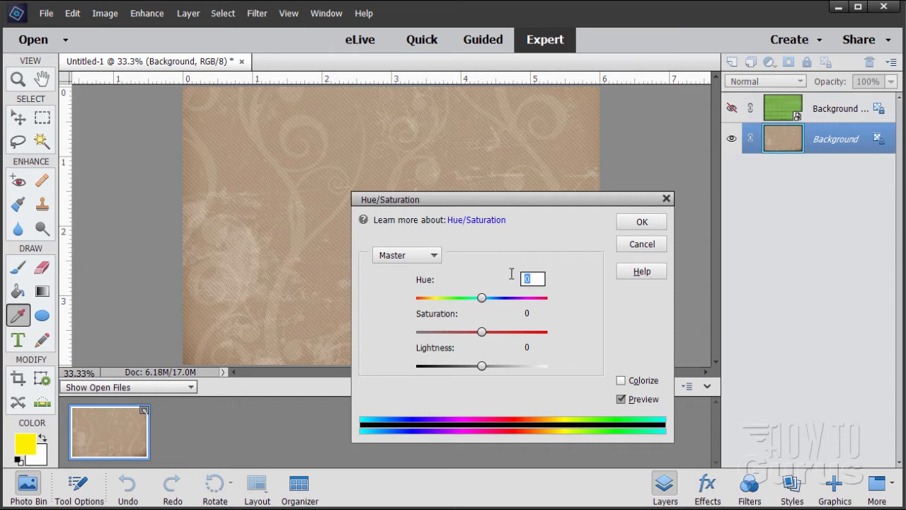
pyautogui.write('65')
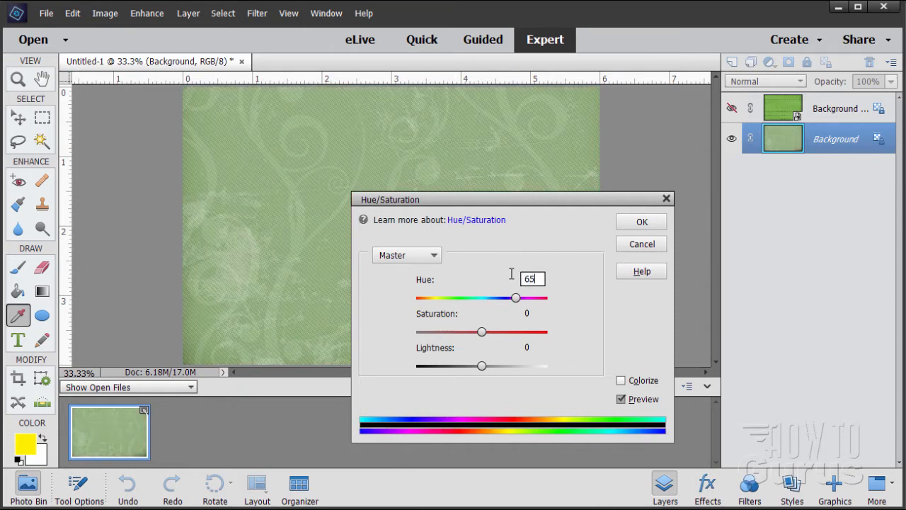
pyautogui.click(526, 313)
pyautogui.write('53')
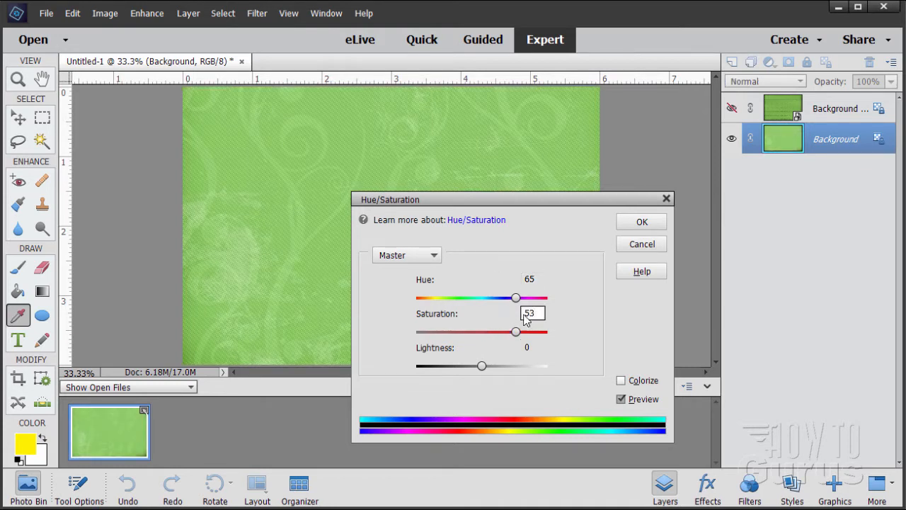
pyautogui.click(536, 347)
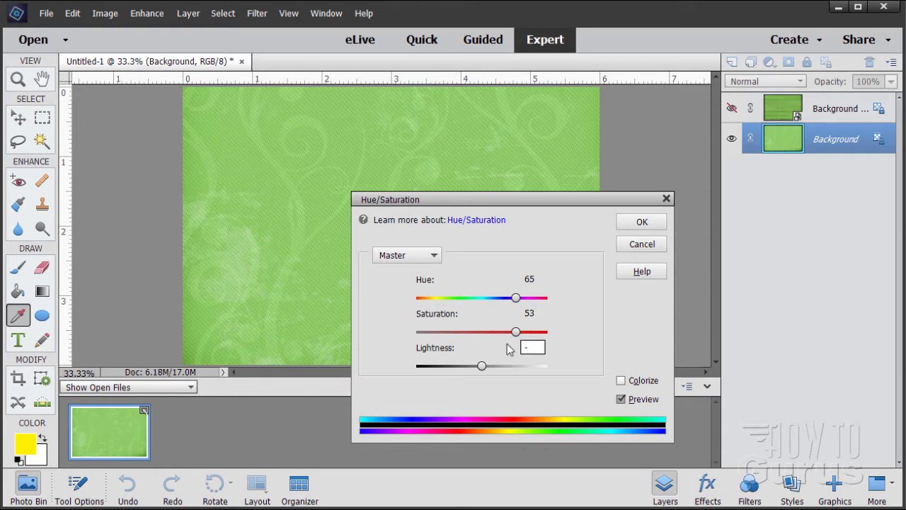
pyautogui.write('-36')
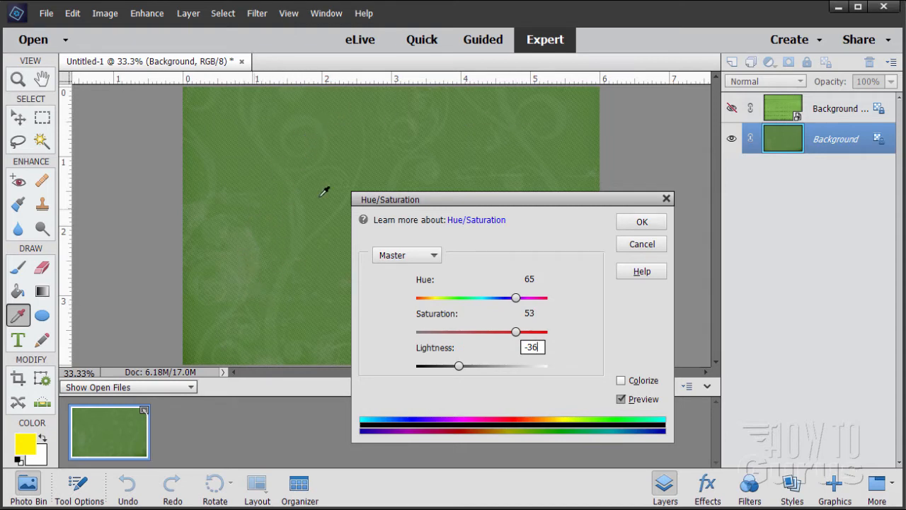
pyautogui.click(628, 221)
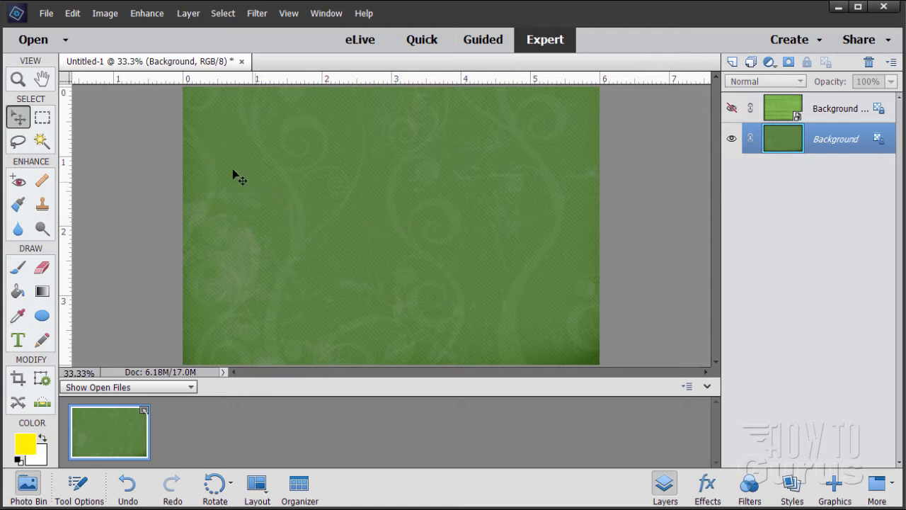
# Step: Open Levels for the swirl Background layer and roughly set the RGB input levels to 42, 0.87 and 199
pyautogui.click(151, 18)
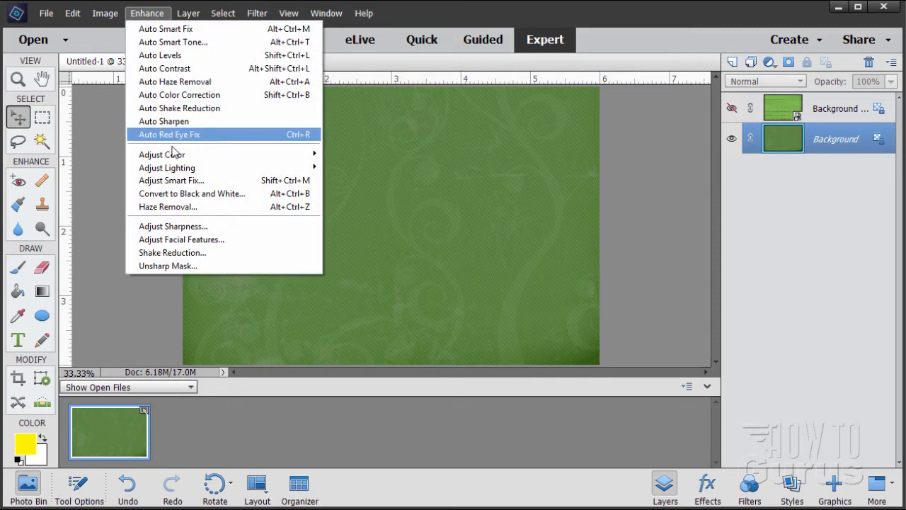
pyautogui.moveTo(183, 170)
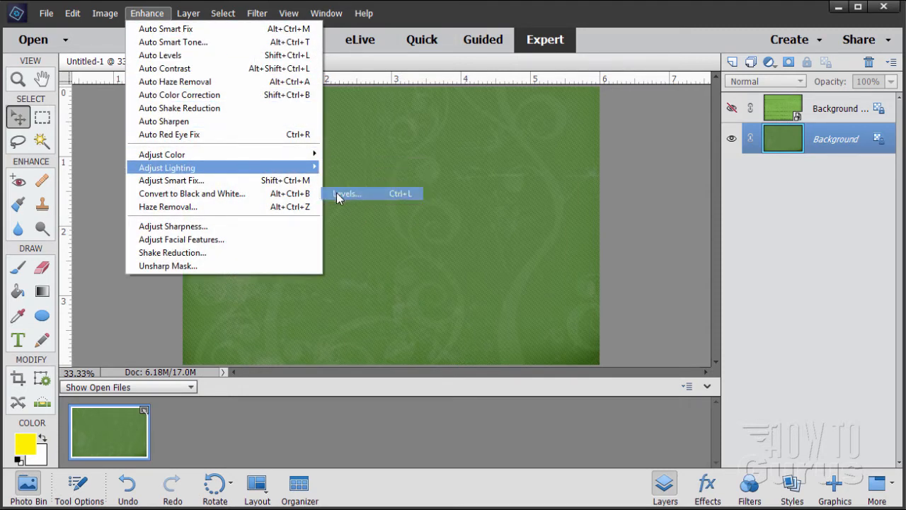
pyautogui.click(347, 193)
pyautogui.moveTo(606, 191); pyautogui.dragTo(534, 190)
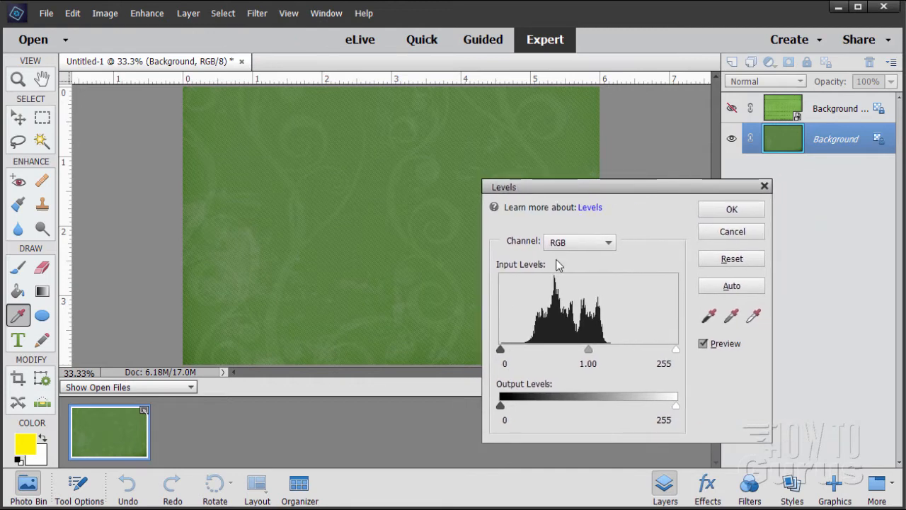
pyautogui.moveTo(590, 352)
pyautogui.mouseDown()
pyautogui.moveTo(563, 353)
pyautogui.moveTo(590, 350)
pyautogui.mouseUp()
pyautogui.moveTo(518, 351); pyautogui.dragTo(540, 350)
pyautogui.moveTo(674, 351); pyautogui.dragTo(591, 353)
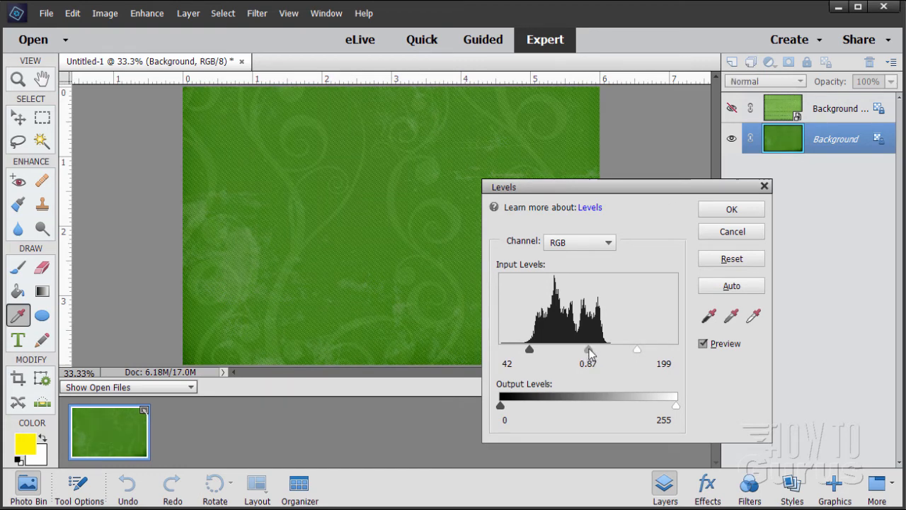
# Step: Set the RGB input levels to 51, 0.32 and 159 and apply the Levels adjustment
pyautogui.doubleClick(509, 363)
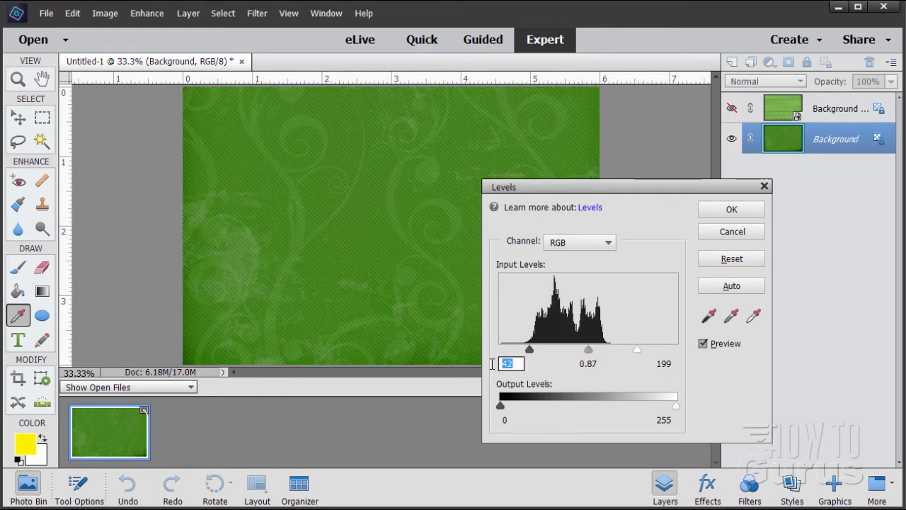
pyautogui.write('51')
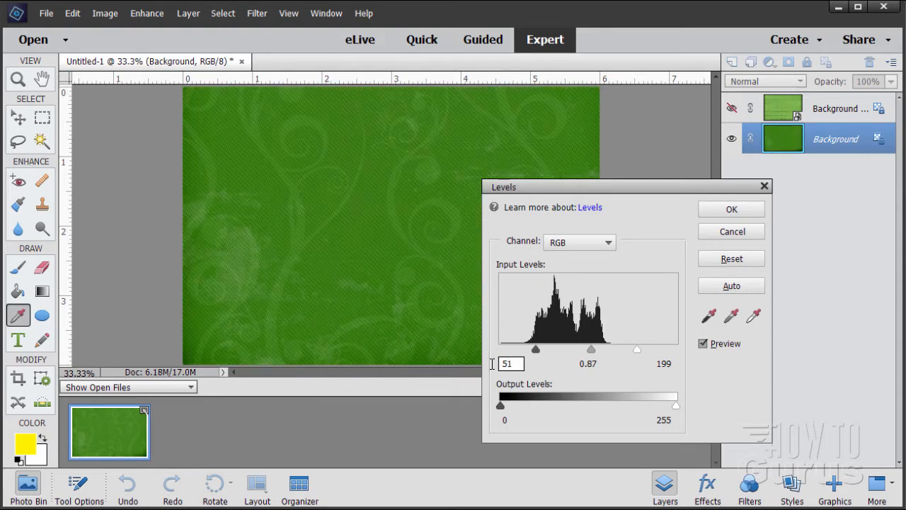
pyautogui.doubleClick(589, 363)
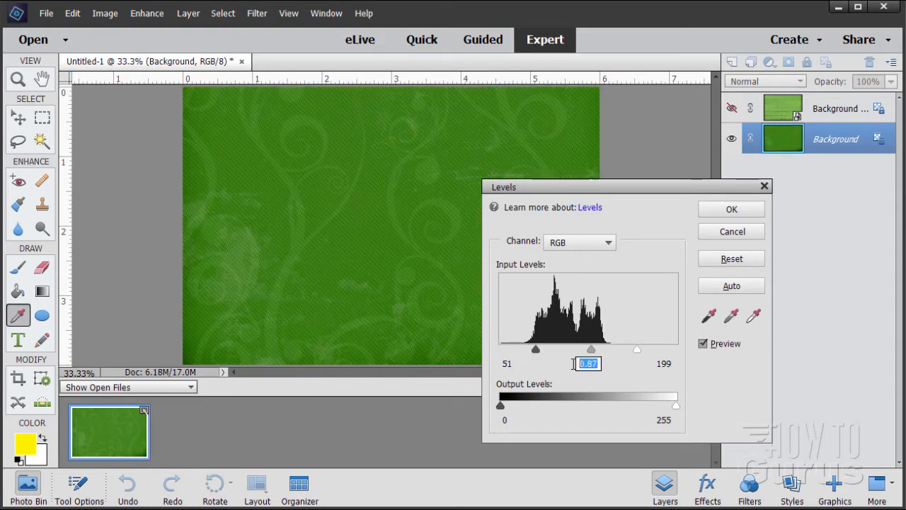
pyautogui.write('.3')
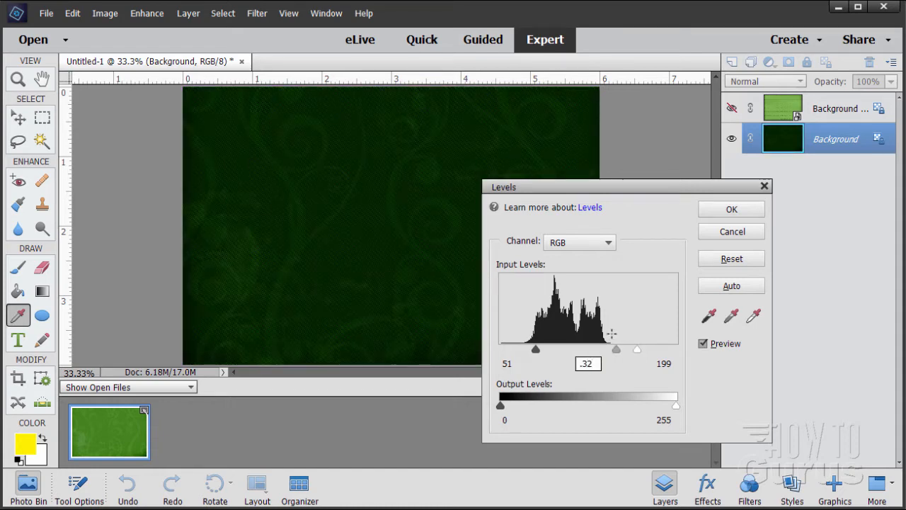
pyautogui.write('2')
pyautogui.click(676, 363)
pyautogui.moveTo(677, 363); pyautogui.dragTo(653, 372)
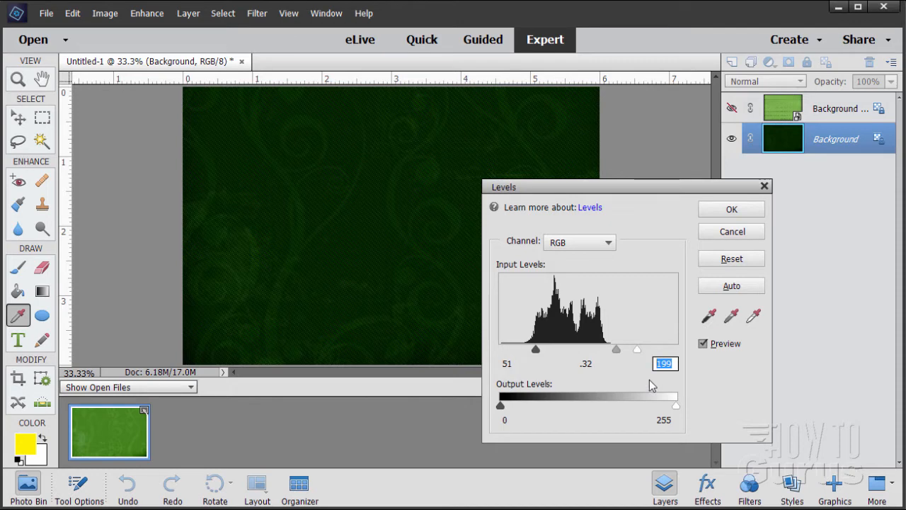
pyautogui.write('159')
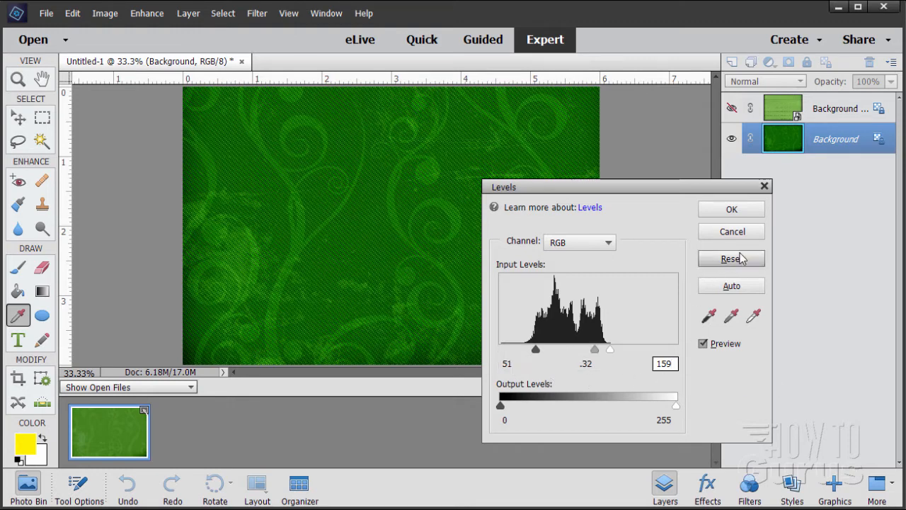
pyautogui.click(729, 210)
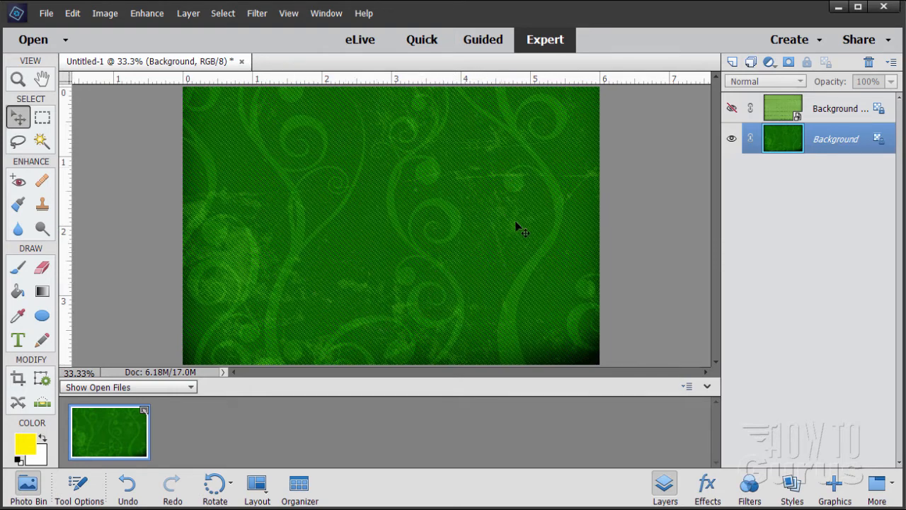
# Step: Show the green dotted Background copy layer and make it the active layer
pyautogui.click(732, 108)
pyautogui.click(783, 114)
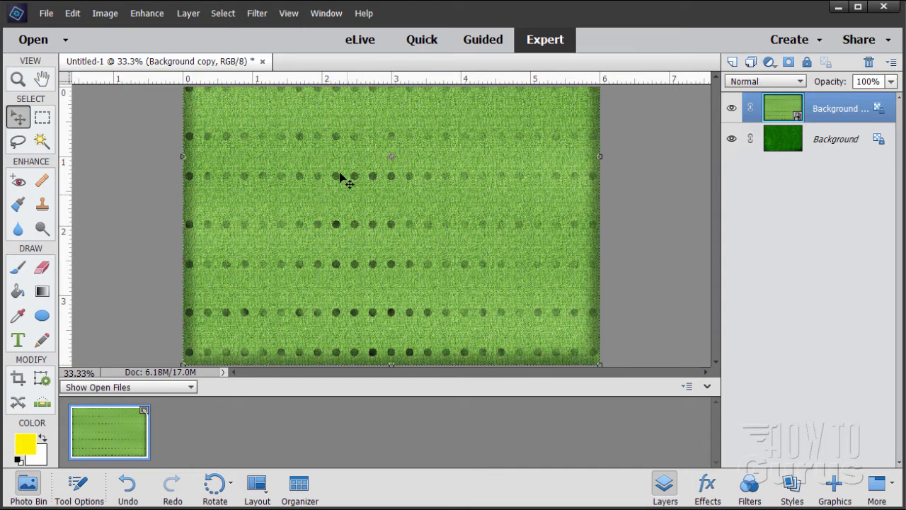
# Step: Add a vertical guide at 3 in and a horizontal guide at 2 in to mark the card's centre
pyautogui.click(290, 13)
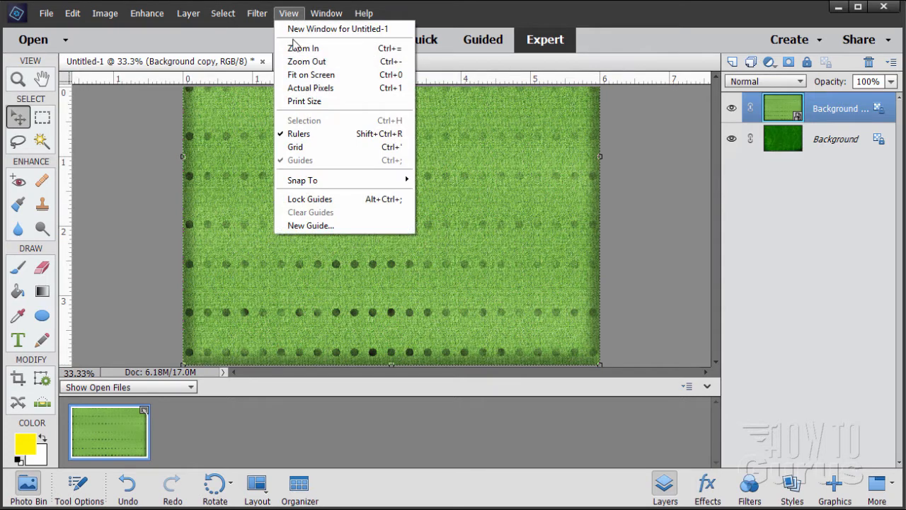
pyautogui.click(317, 225)
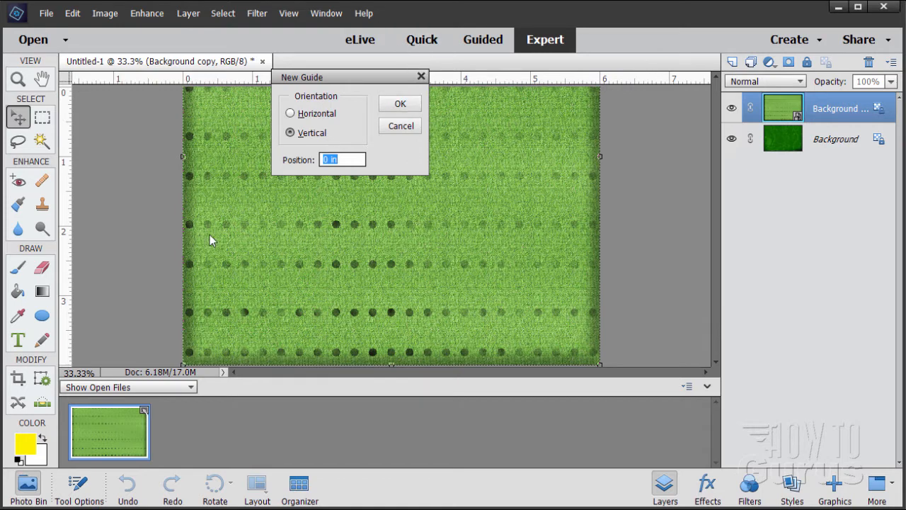
pyautogui.write('3')
pyautogui.click(400, 103)
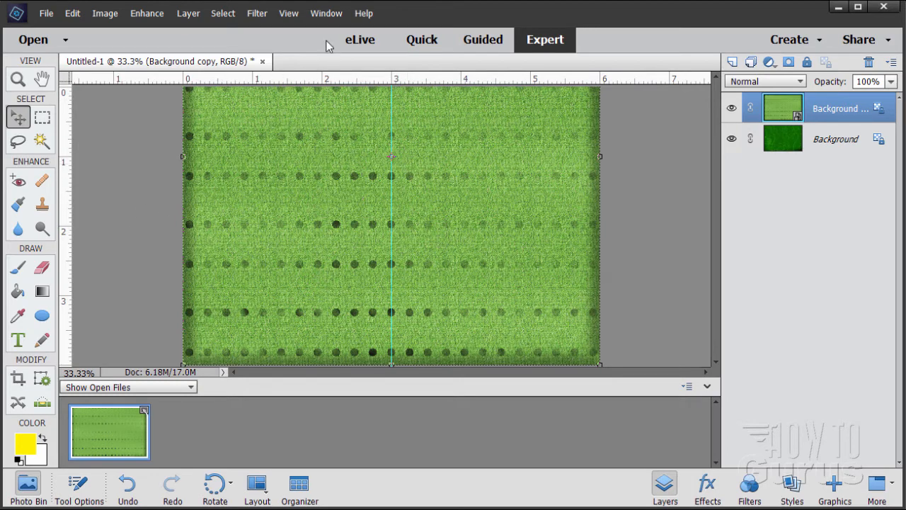
pyautogui.click(288, 14)
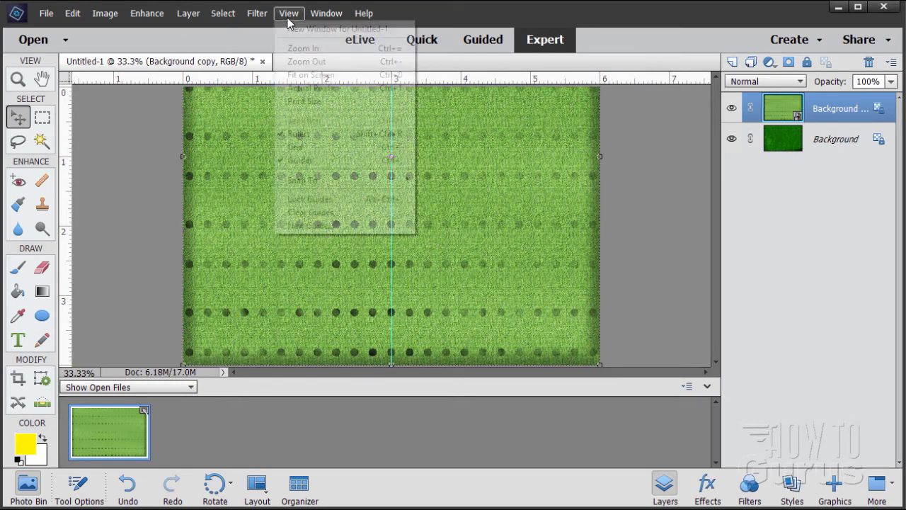
pyautogui.click(305, 225)
pyautogui.click(291, 113)
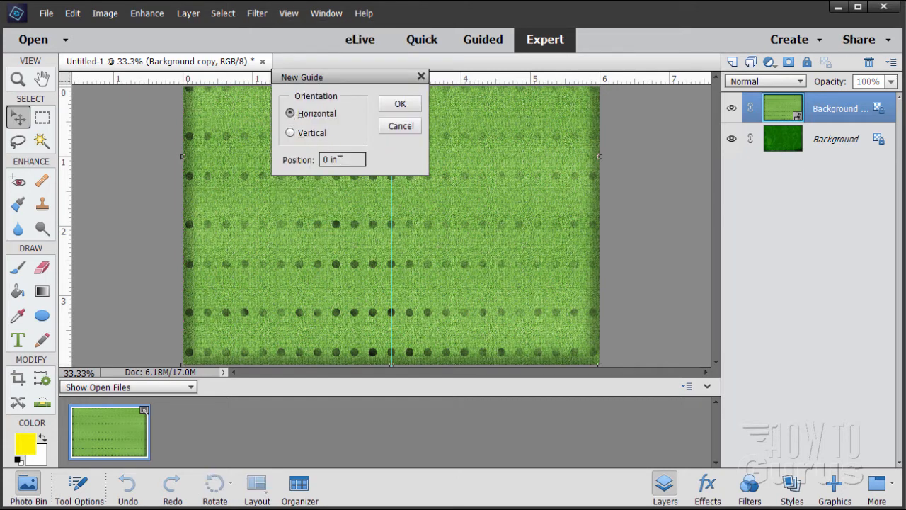
pyautogui.moveTo(340, 160); pyautogui.dragTo(292, 161)
pyautogui.write('2')
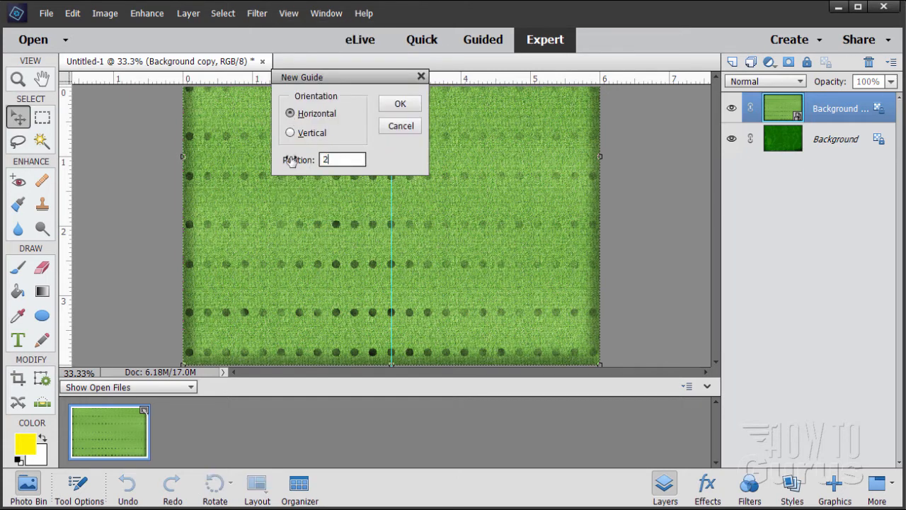
pyautogui.click(400, 104)
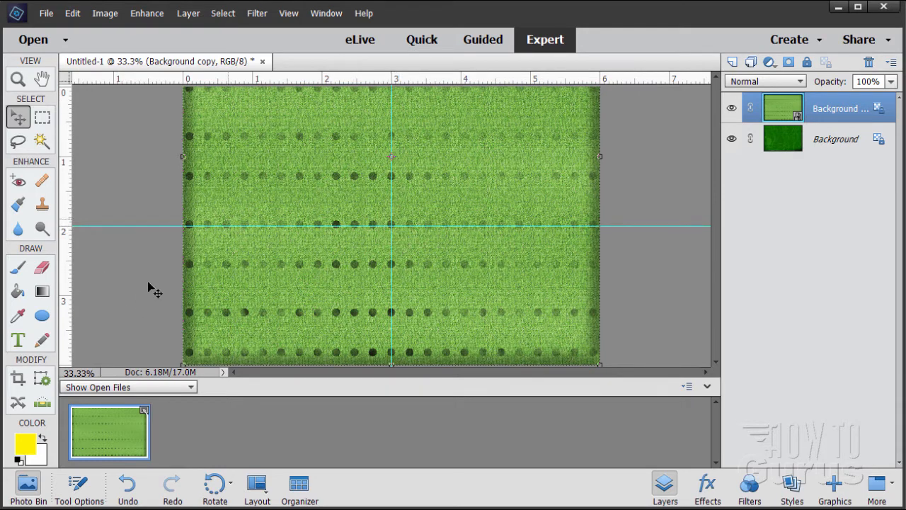
# Step: Reset the colours to default and draw an unconstrained black ellipse about 3.5 x 2.25 in, centred on the guide intersection
pyautogui.click(18, 459)
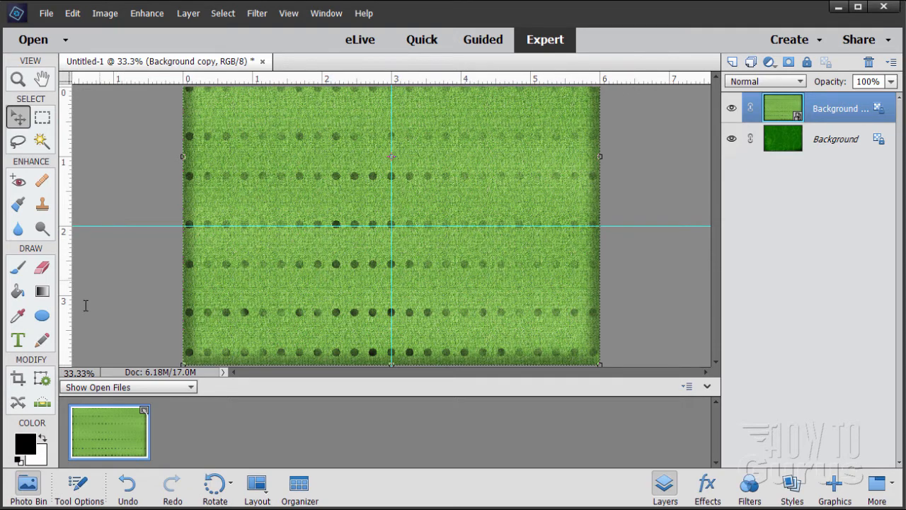
pyautogui.click(43, 316)
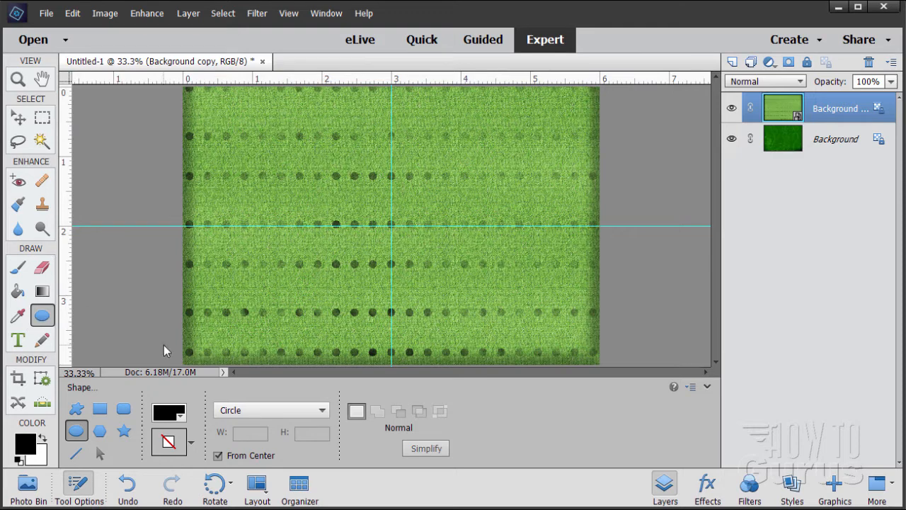
pyautogui.click(302, 413)
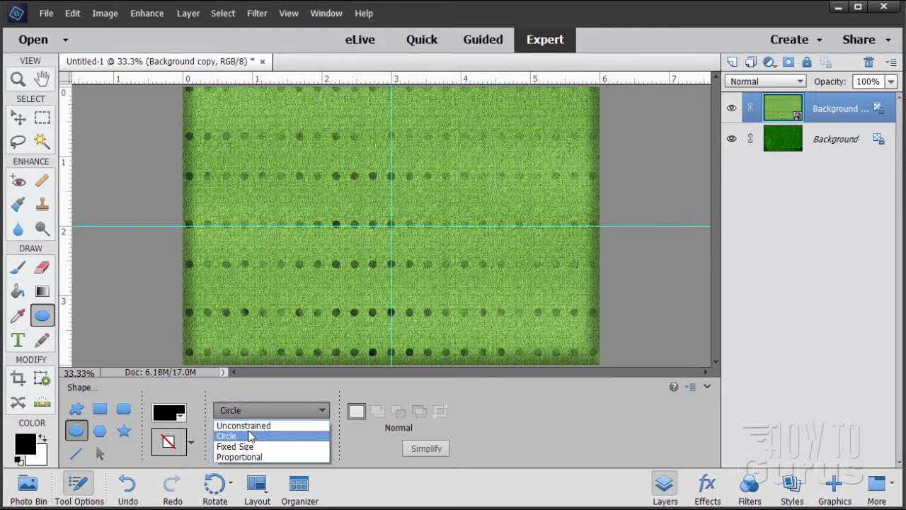
pyautogui.click(241, 426)
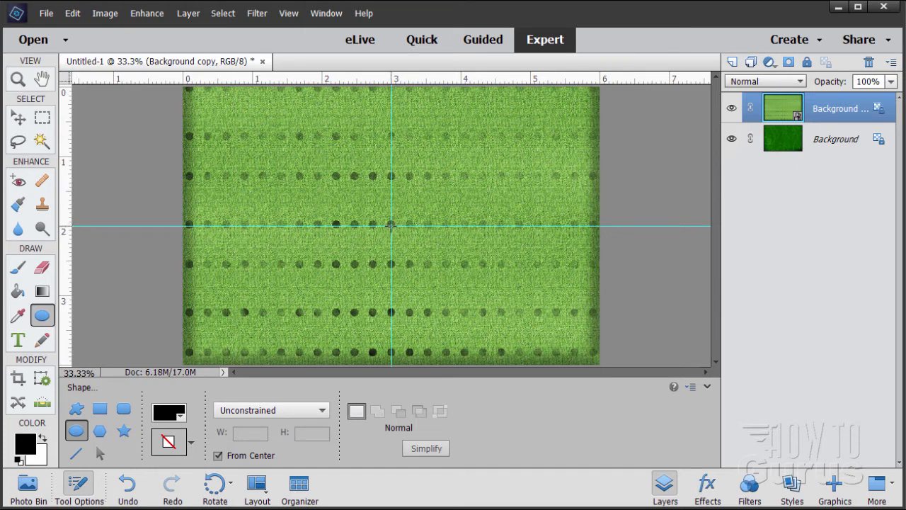
pyautogui.moveTo(398, 229); pyautogui.dragTo(513, 305)
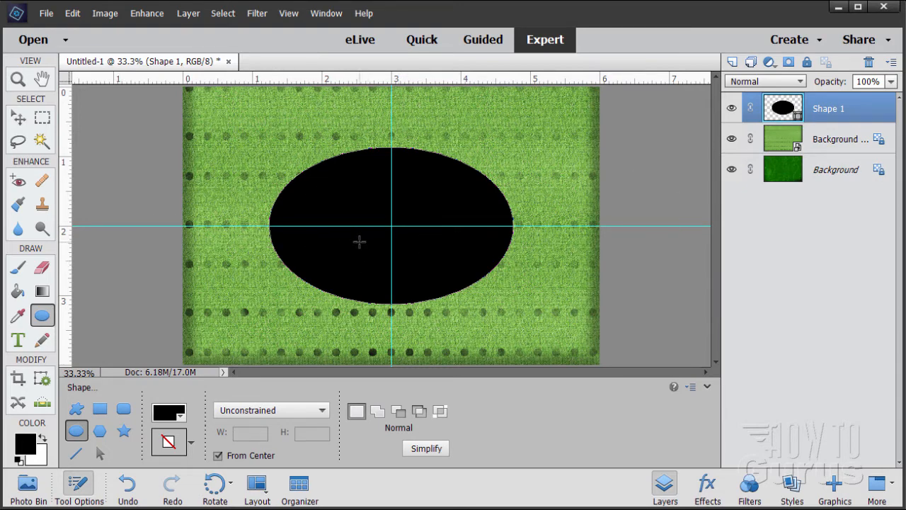
# Step: Simplify the Shape 1 layer and select its black ellipse with the Magic Wand
pyautogui.click(19, 119)
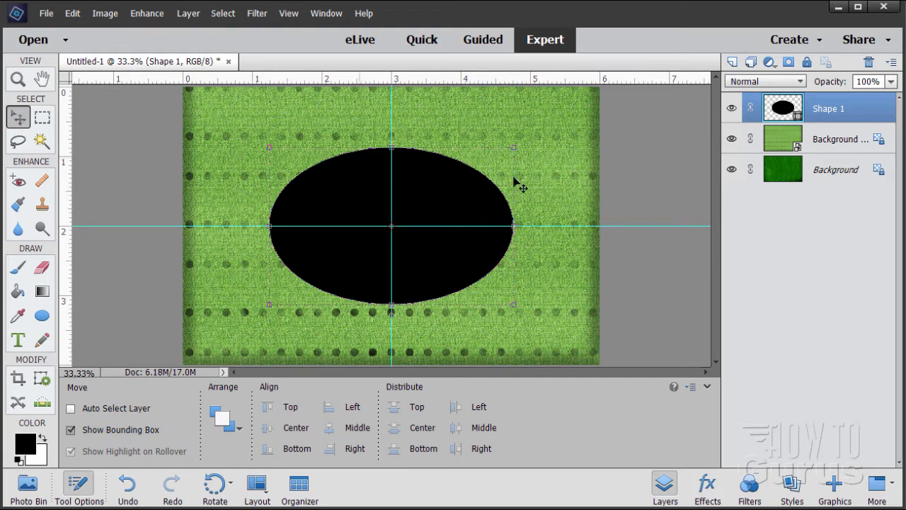
pyautogui.rightClick(829, 114)
pyautogui.click(832, 211)
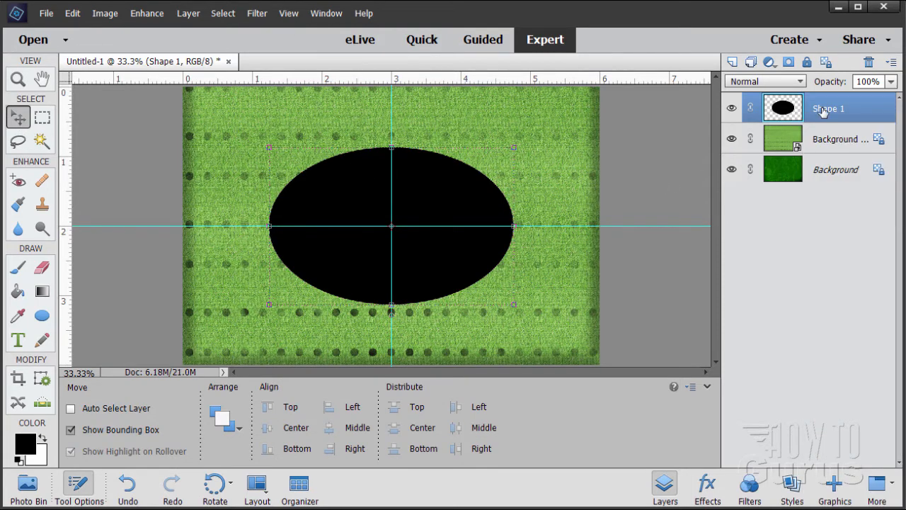
pyautogui.click(46, 140)
pyautogui.click(346, 195)
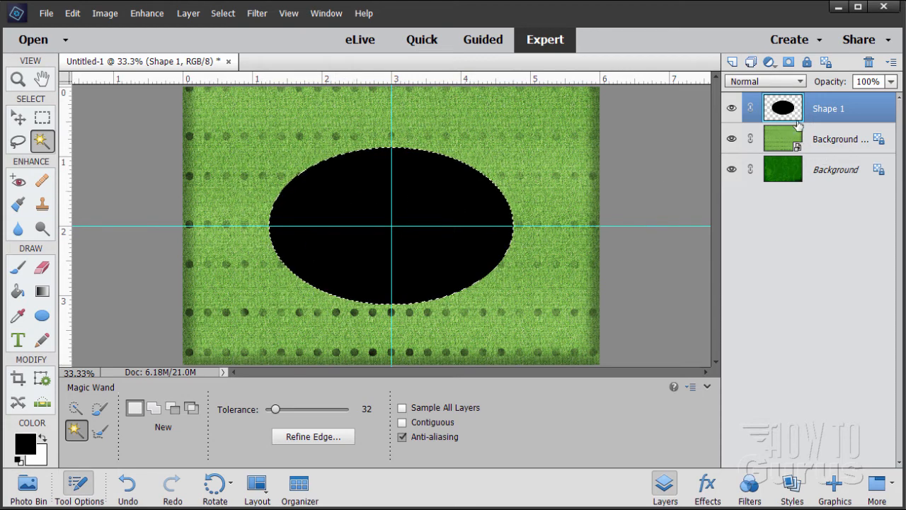
# Step: Hide the Shape 1 layer and add a layer mask from the ellipse selection to the dotted Background copy layer
pyautogui.click(731, 108)
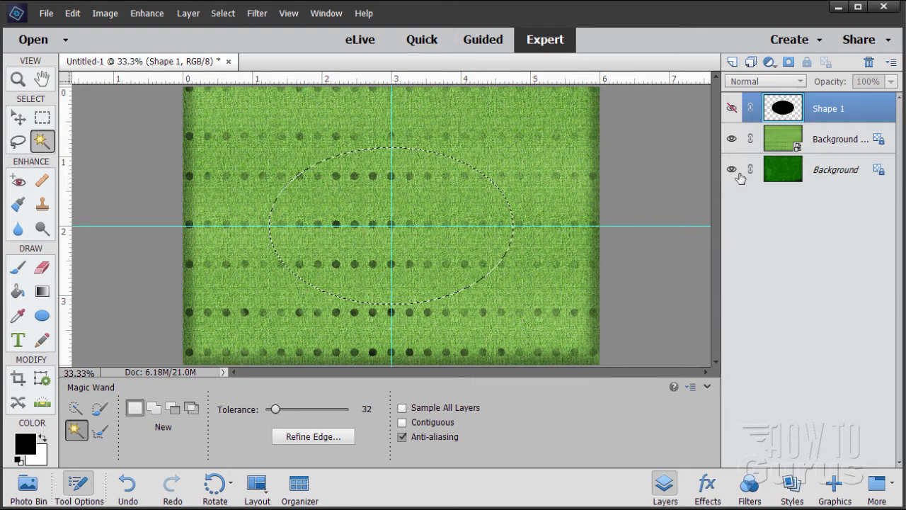
pyautogui.click(786, 145)
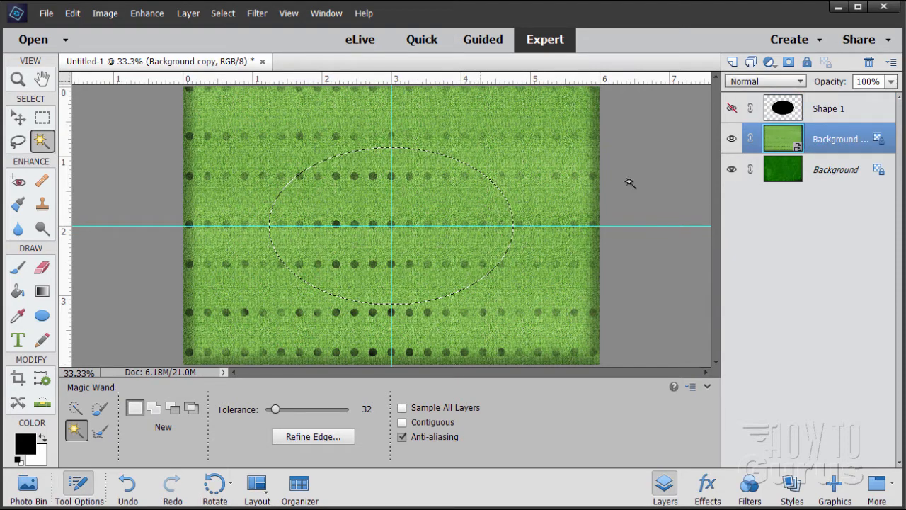
pyautogui.click(789, 62)
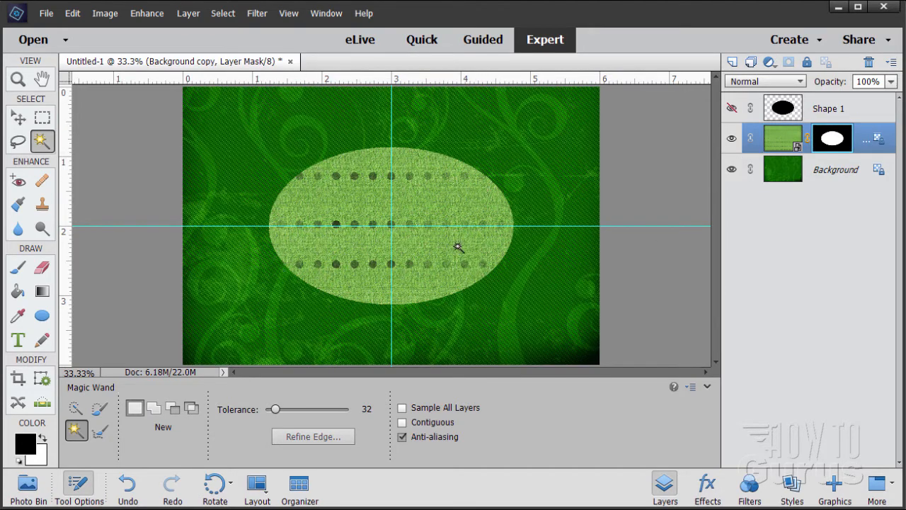
# Step: Soften the Background copy layer's mask with a Gaussian Blur of radius 50 pixels
pyautogui.click(19, 119)
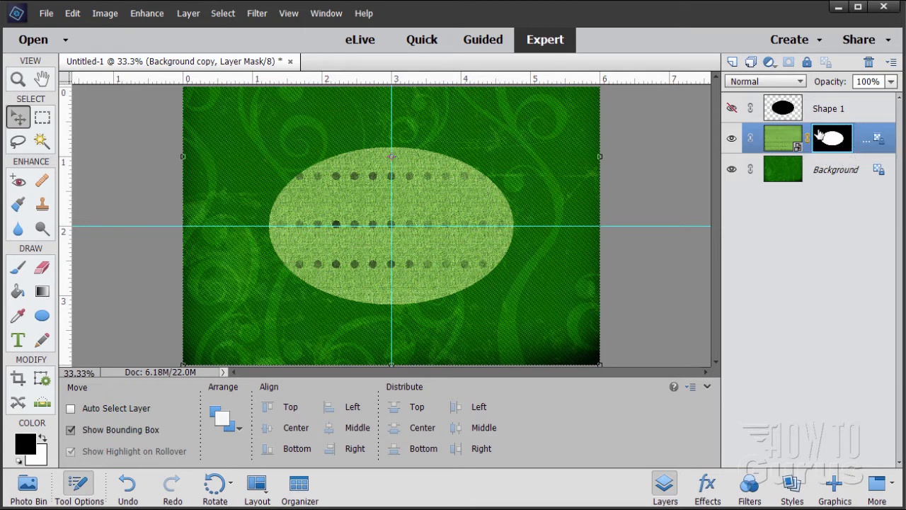
pyautogui.click(787, 141)
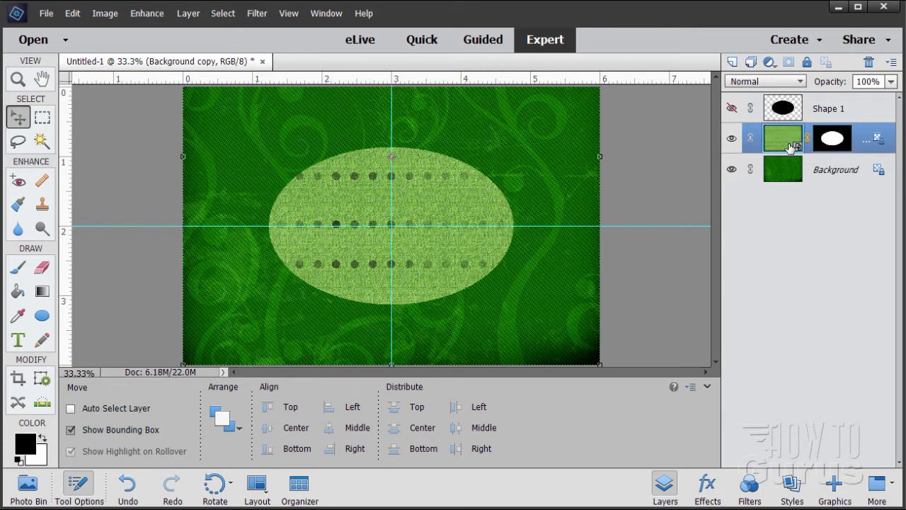
pyautogui.click(832, 141)
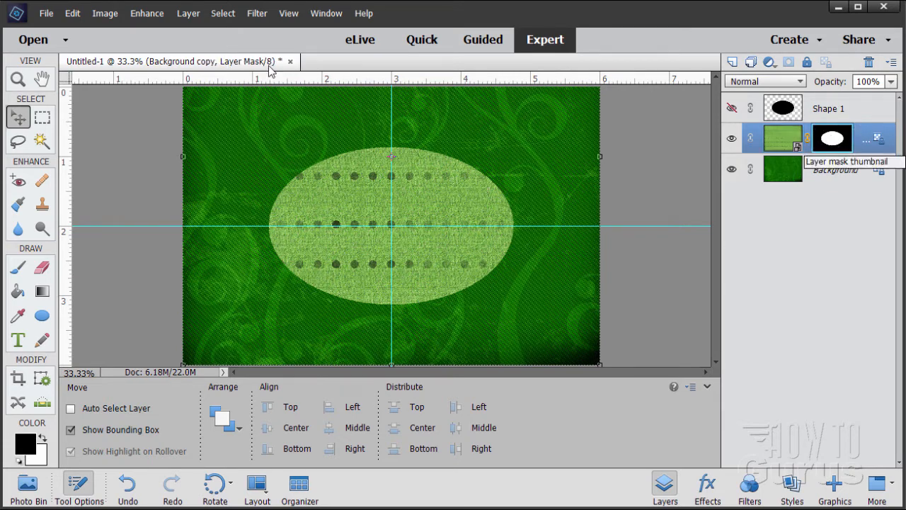
pyautogui.click(258, 14)
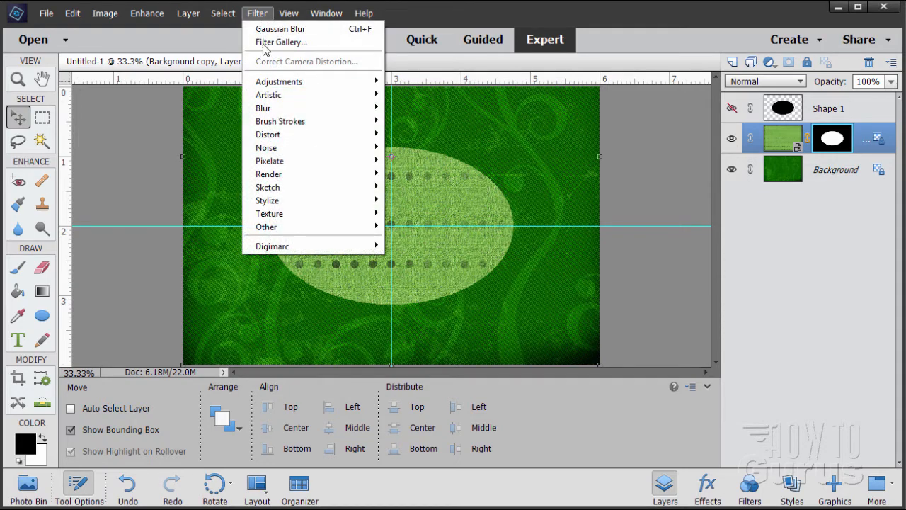
pyautogui.moveTo(283, 110)
pyautogui.click(442, 147)
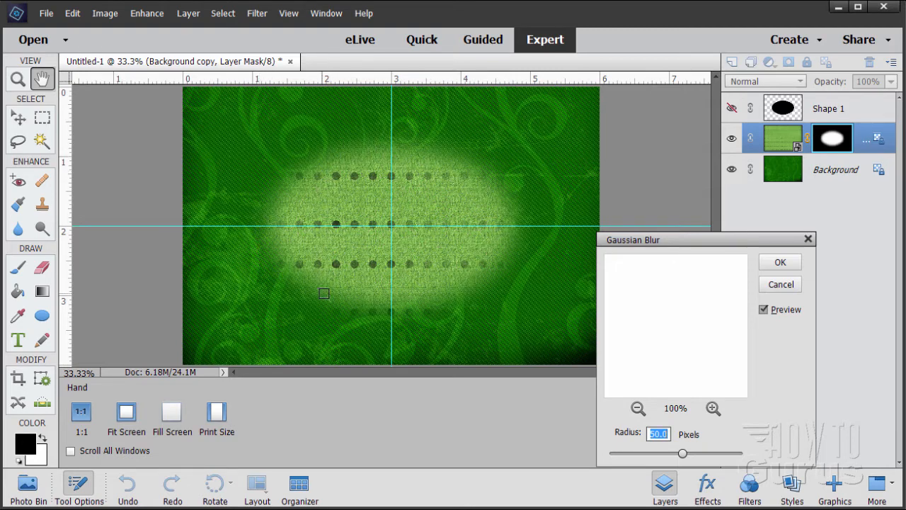
pyautogui.click(787, 262)
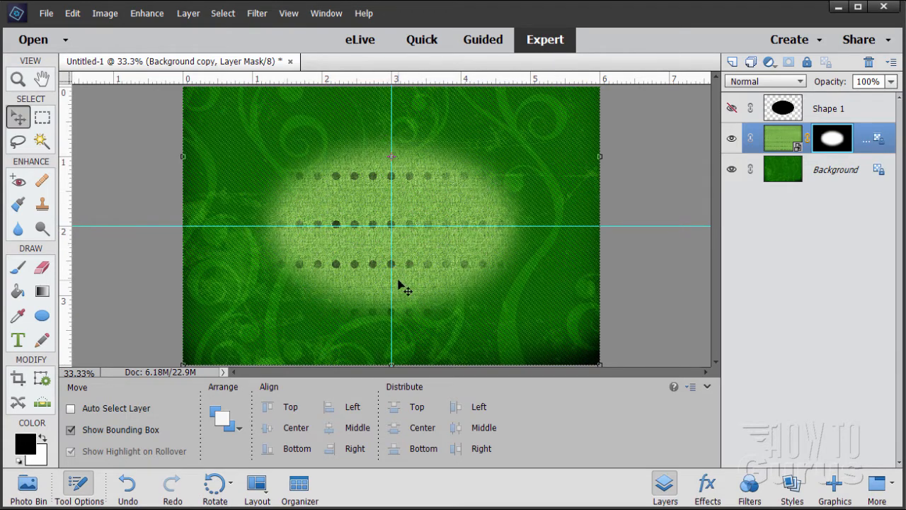
# Step: Hide the guides and make the Shape 1 layer active
pyautogui.click(290, 14)
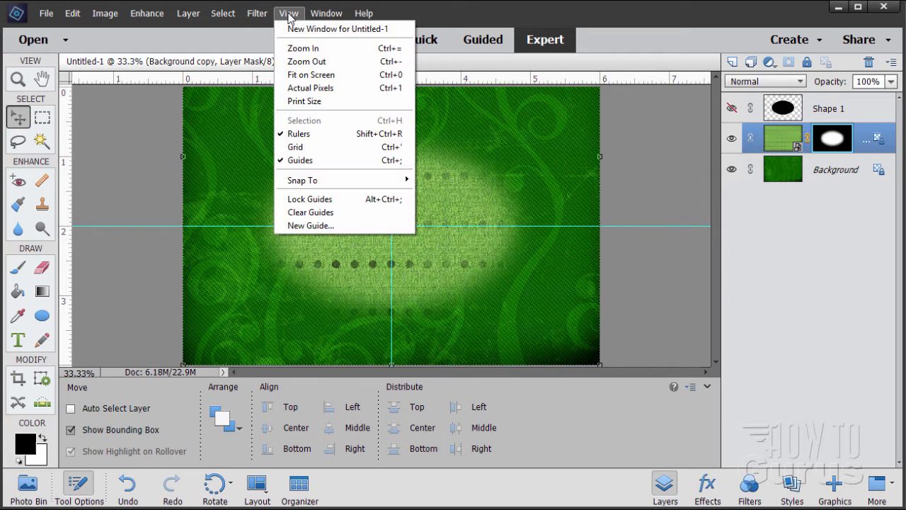
pyautogui.click(294, 161)
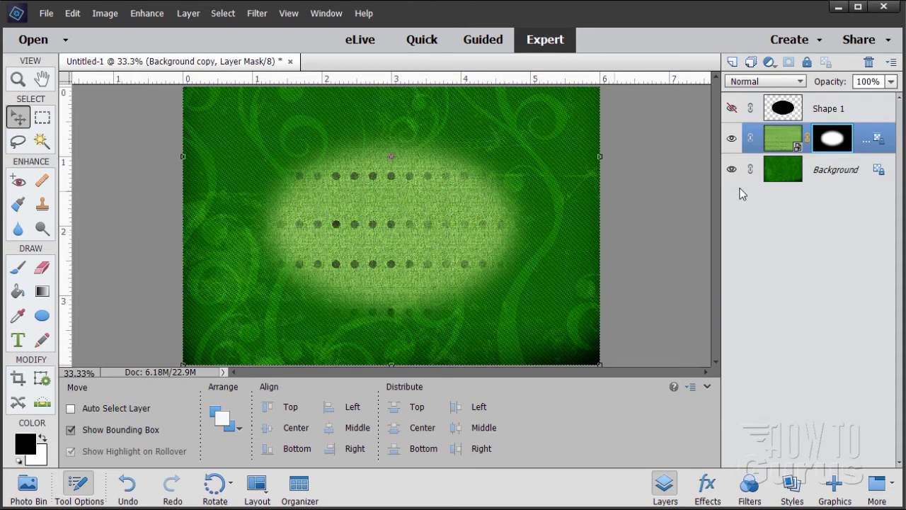
pyautogui.click(831, 113)
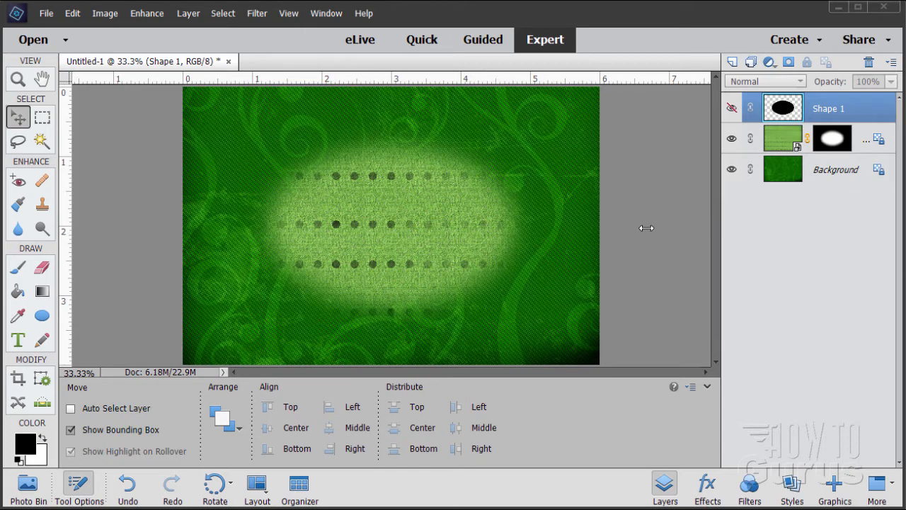
# Step: Add the elongated solid heart from the graphics library's Shapes and move it up to the upper part of the soft oval
pyautogui.click(839, 484)
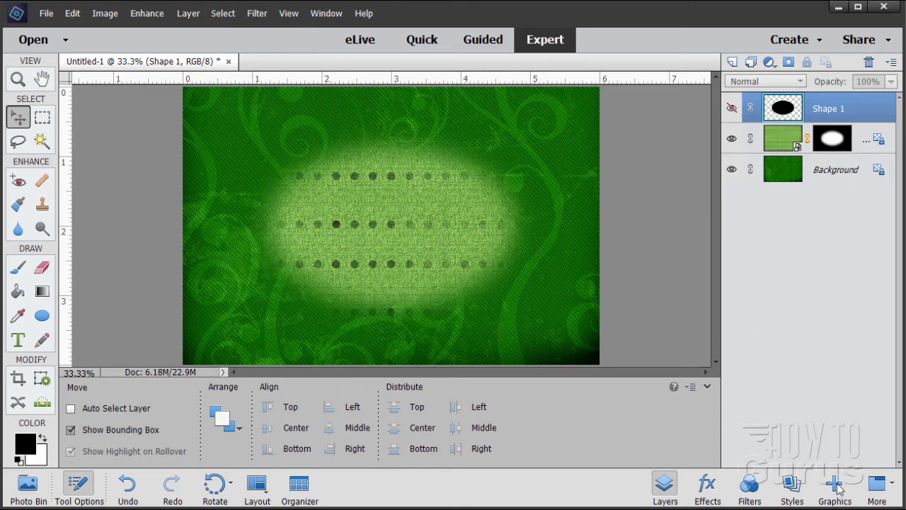
pyautogui.click(837, 485)
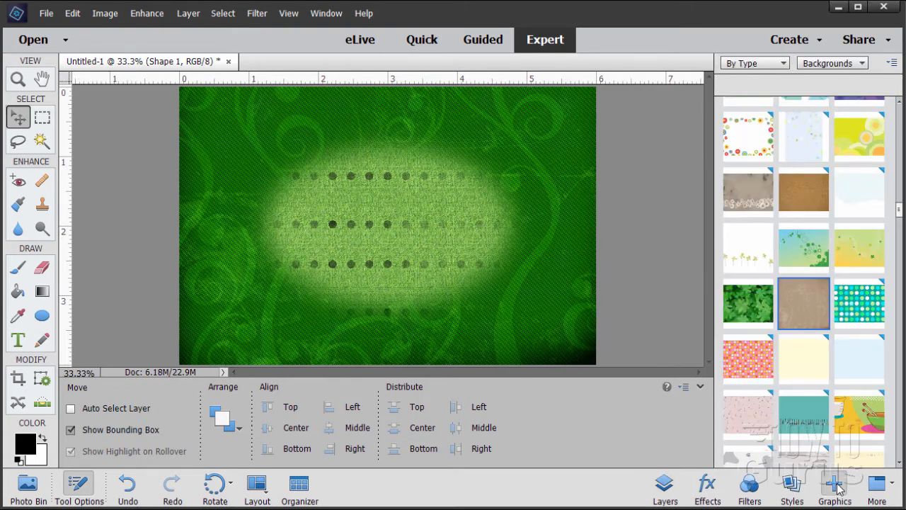
pyautogui.click(825, 66)
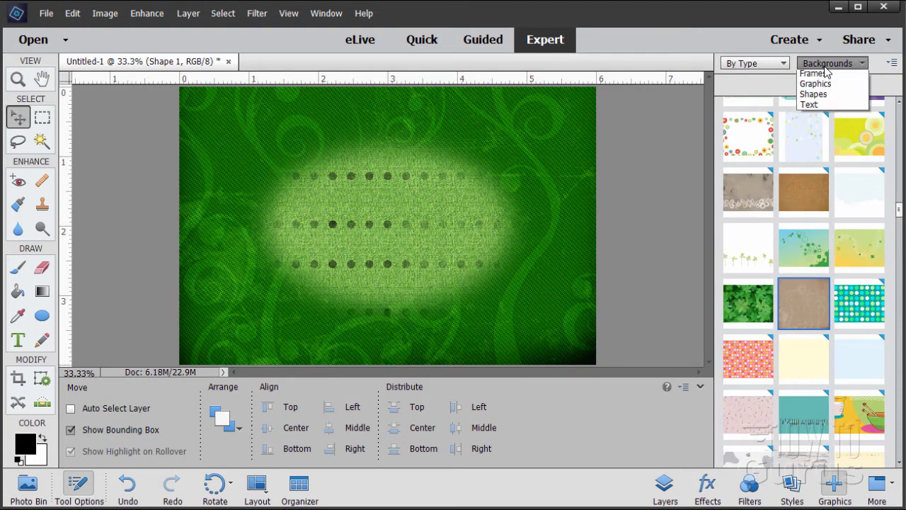
pyautogui.click(814, 107)
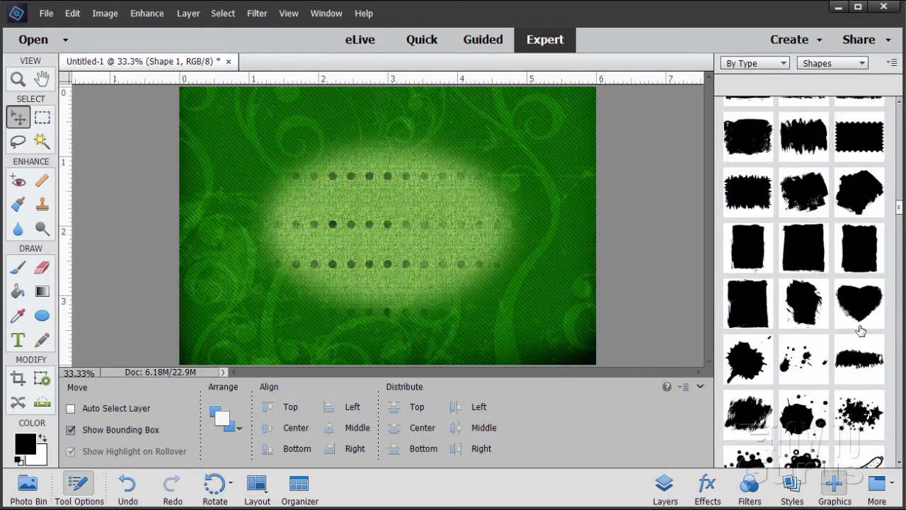
pyautogui.scroll(-10, 860, 330)
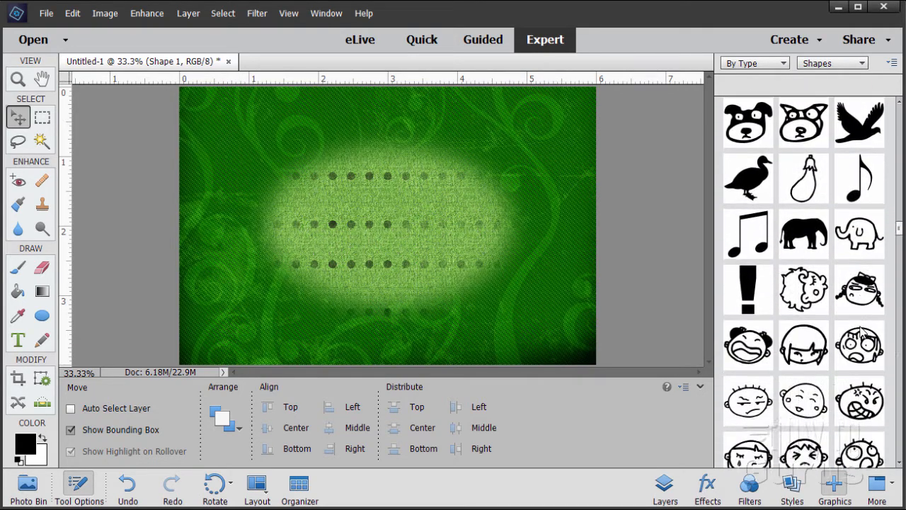
pyautogui.scroll(-10, 860, 331)
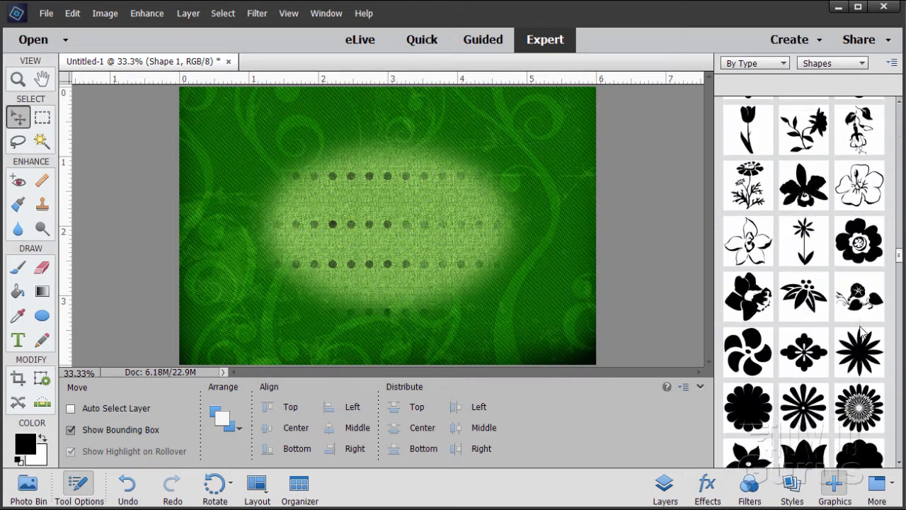
pyautogui.scroll(-10, 860, 330)
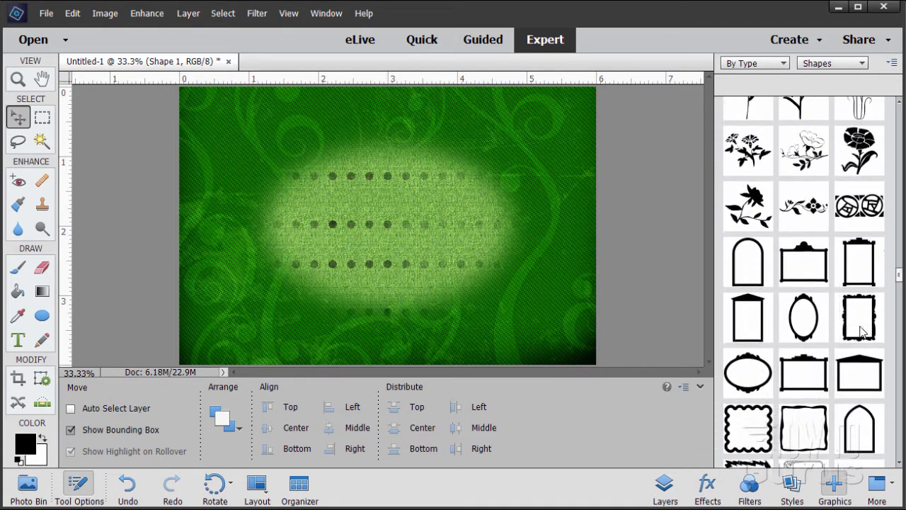
pyautogui.scroll(-10, 860, 331)
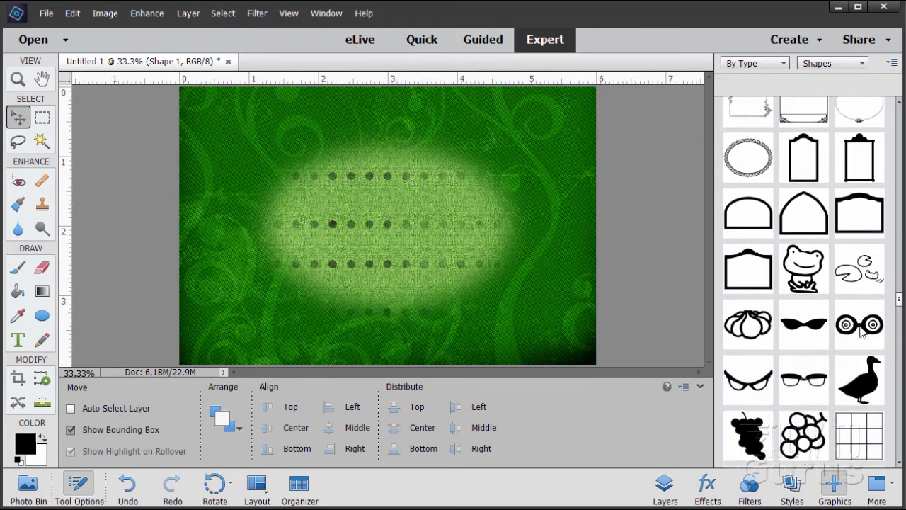
pyautogui.scroll(-5, 861, 331)
pyautogui.doubleClick(808, 303)
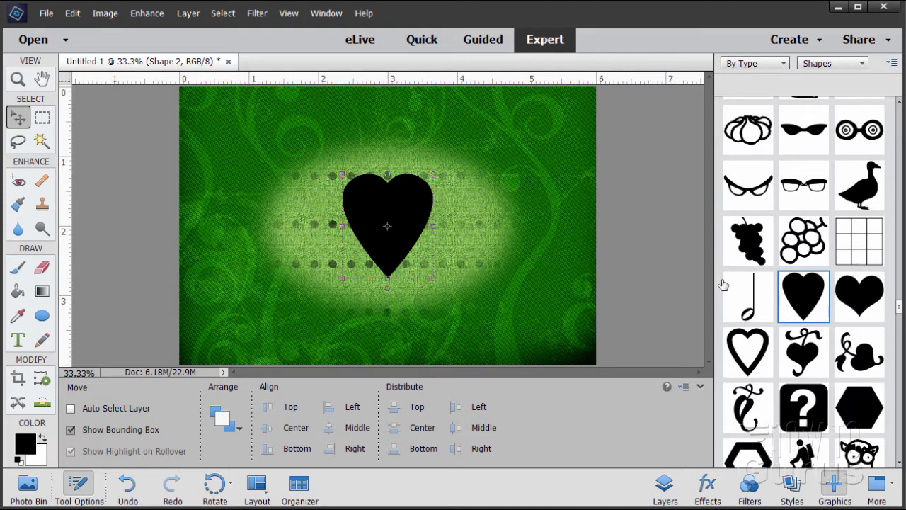
pyautogui.moveTo(395, 260); pyautogui.dragTo(390, 220)
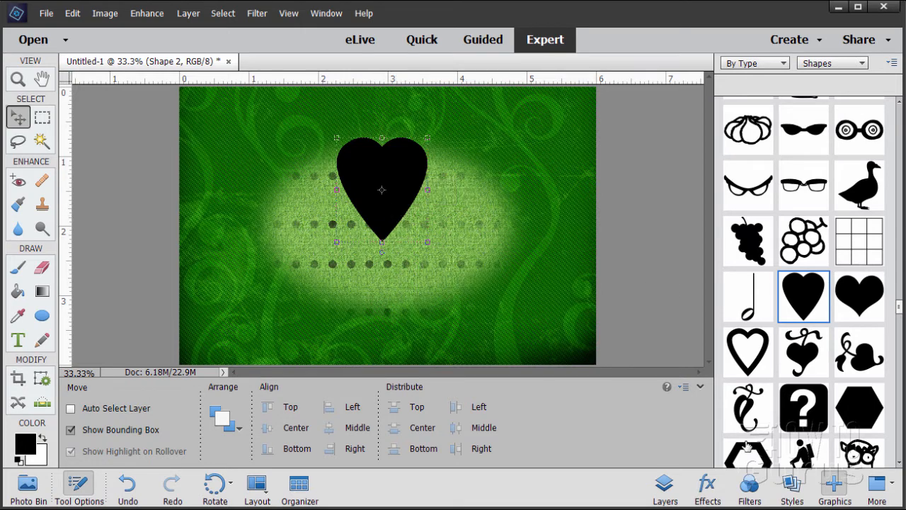
# Step: Duplicate the heart's Shape 2 layer and then its copy, for two extra heart layers
pyautogui.click(666, 487)
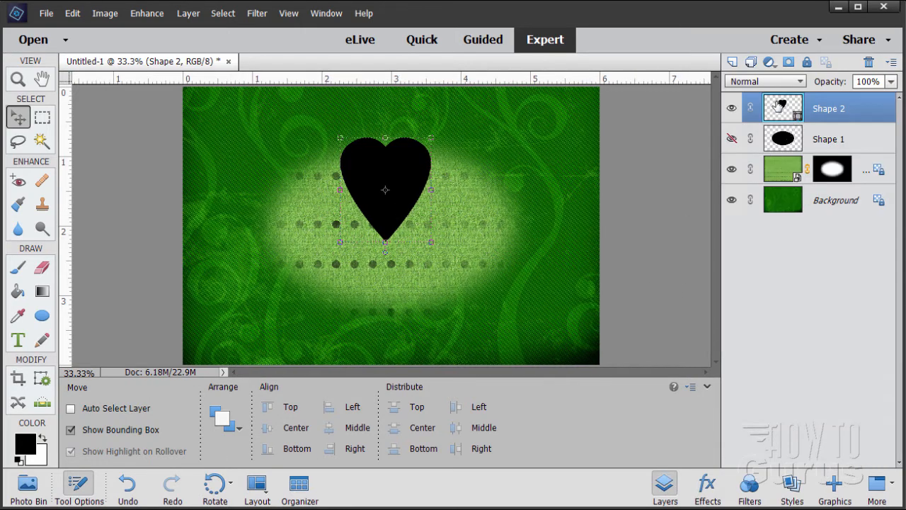
pyautogui.moveTo(777, 112); pyautogui.dragTo(733, 62)
pyautogui.moveTo(783, 109); pyautogui.dragTo(732, 62)
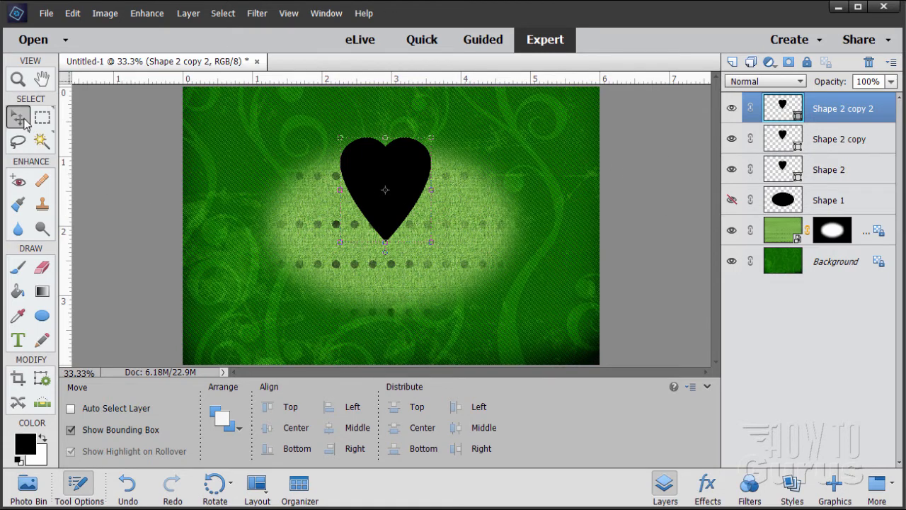
# Step: Rotate the Shape 2 copy 2 heart by 120 degrees and place it below and to the right of the upright heart
pyautogui.click(432, 243)
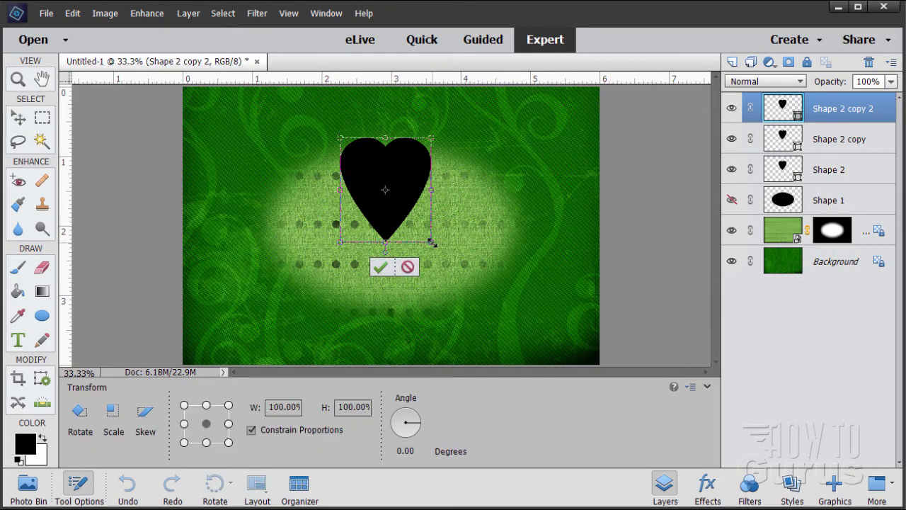
pyautogui.click(420, 452)
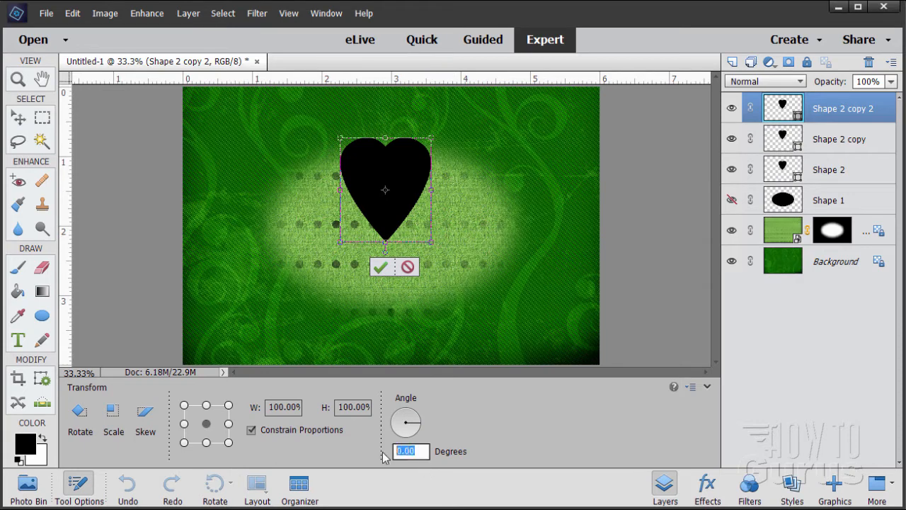
pyautogui.write('120')
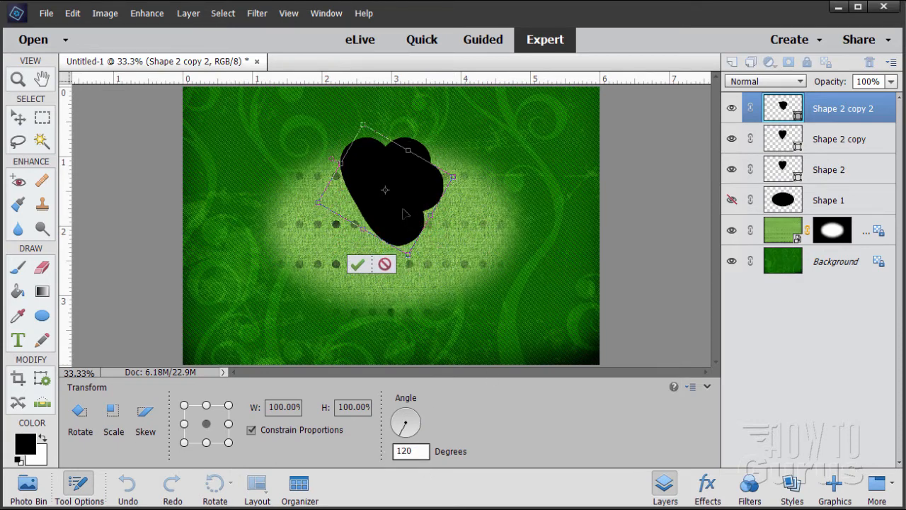
pyautogui.moveTo(403, 213); pyautogui.dragTo(485, 287)
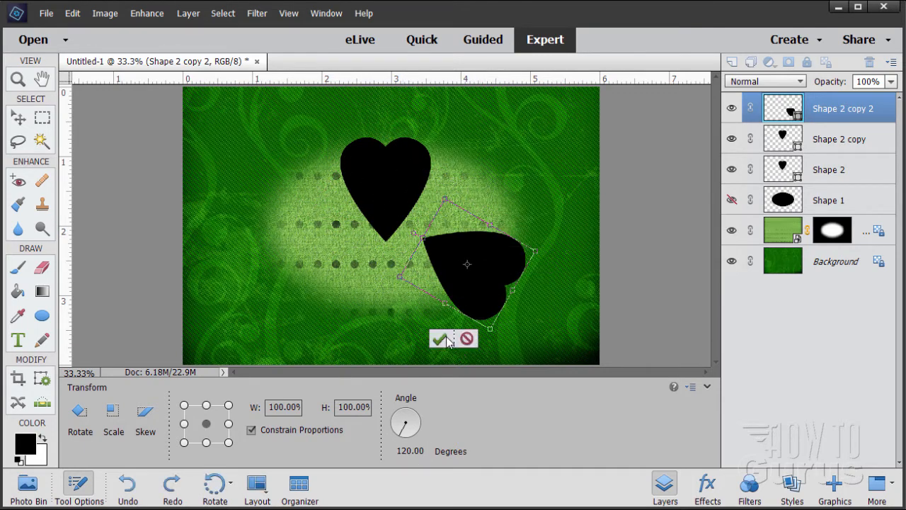
pyautogui.click(446, 340)
# Step: Rotate the Shape 2 copy heart by -120 degrees and move it to the lower left so its tip meets the upright heart's tip
pyautogui.click(782, 139)
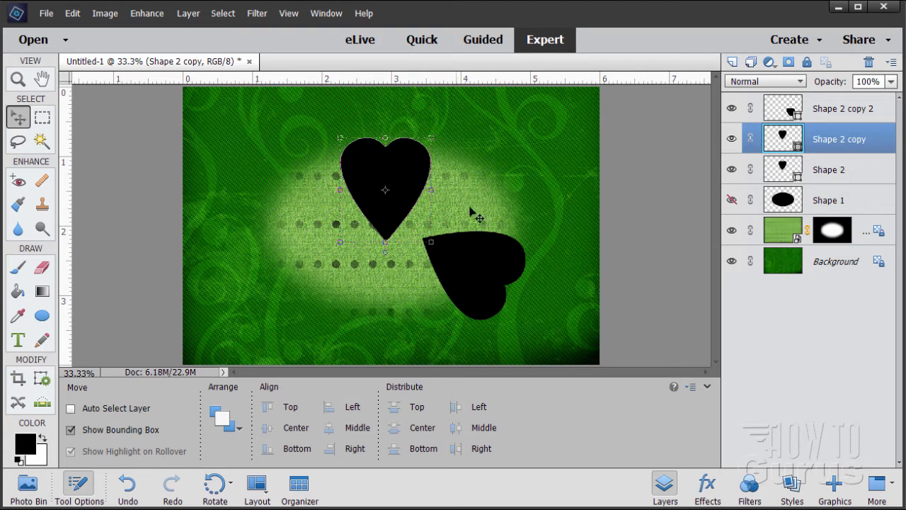
pyautogui.click(340, 244)
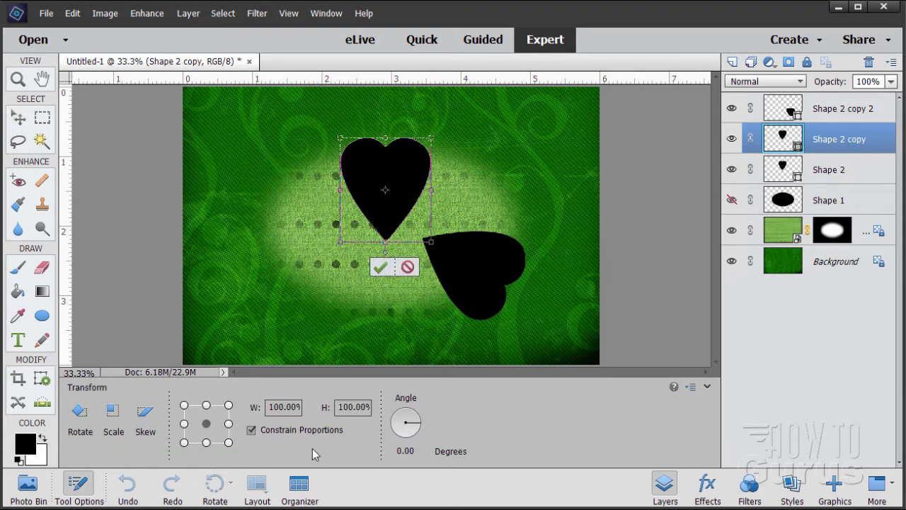
pyautogui.click(405, 451)
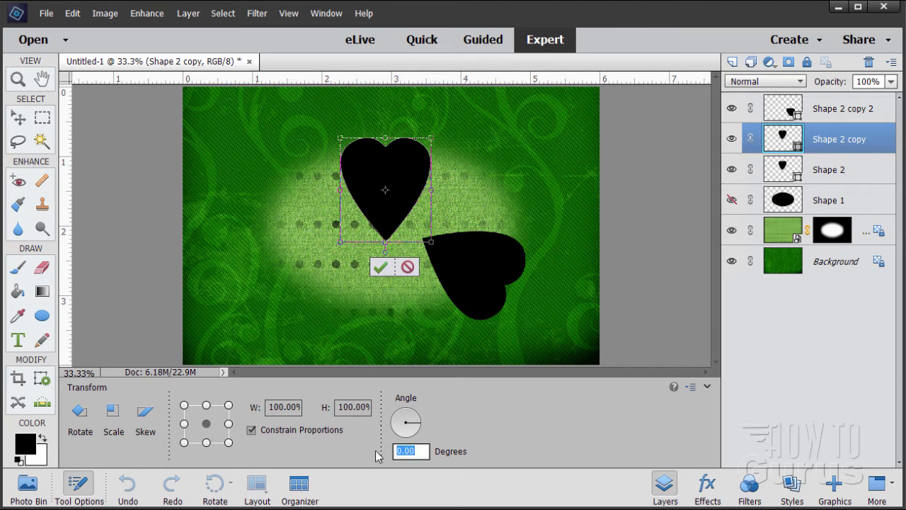
pyautogui.write('-120')
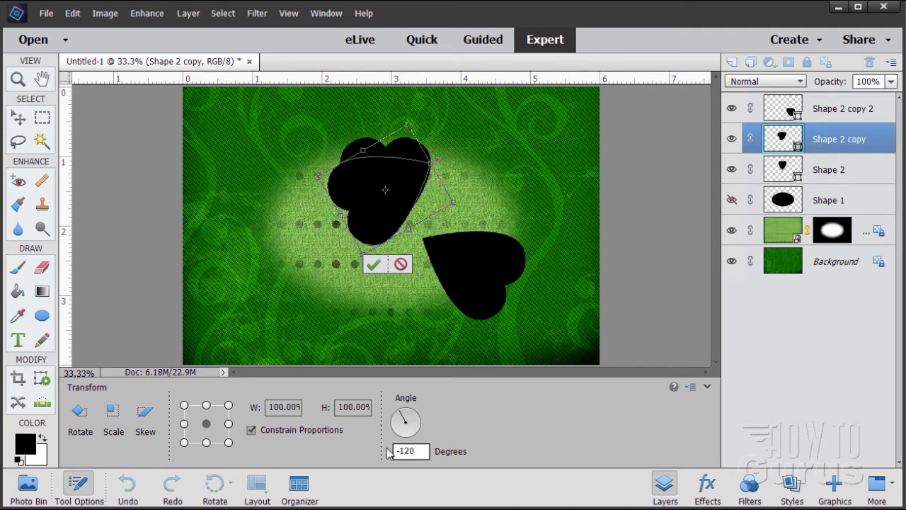
pyautogui.click(373, 266)
pyautogui.moveTo(383, 226); pyautogui.dragTo(315, 310)
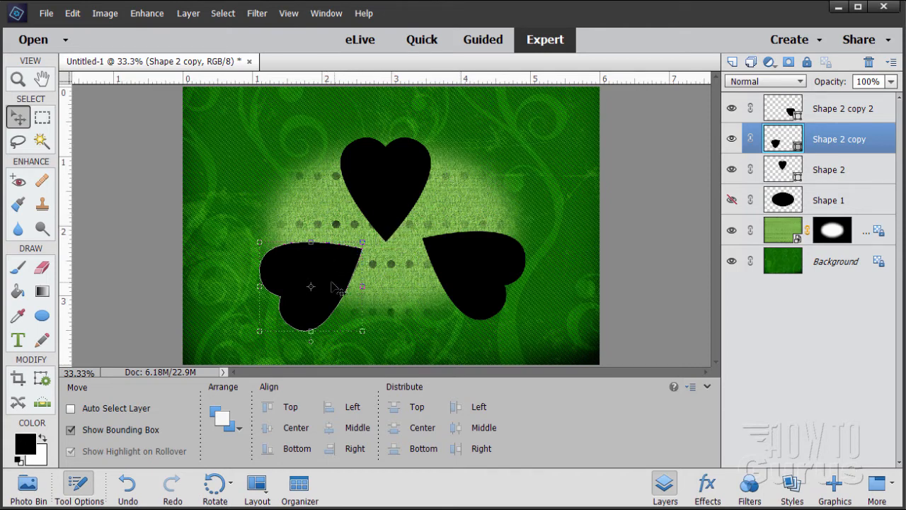
pyautogui.moveTo(329, 299); pyautogui.dragTo(361, 275)
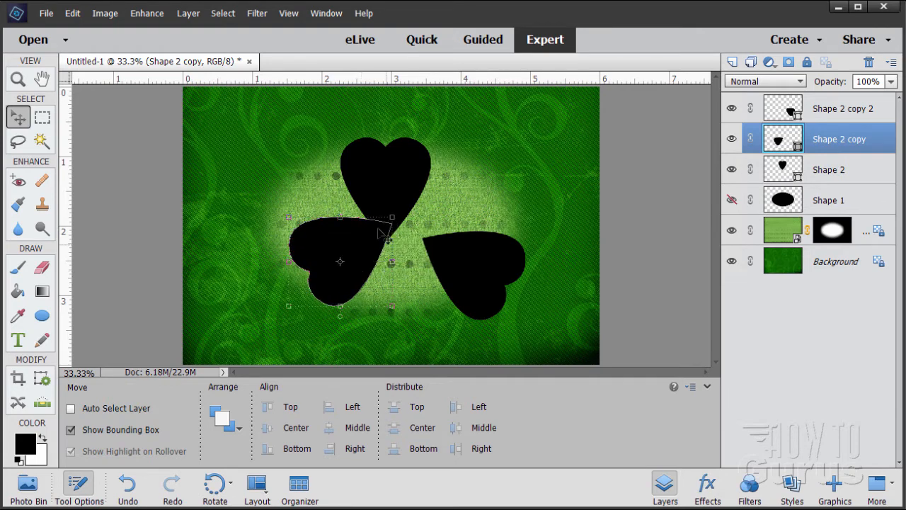
# Step: Move the Shape 2 copy 2 heart inward to form the shamrock's right leaf and nudge it level with the left leaf
pyautogui.click(783, 112)
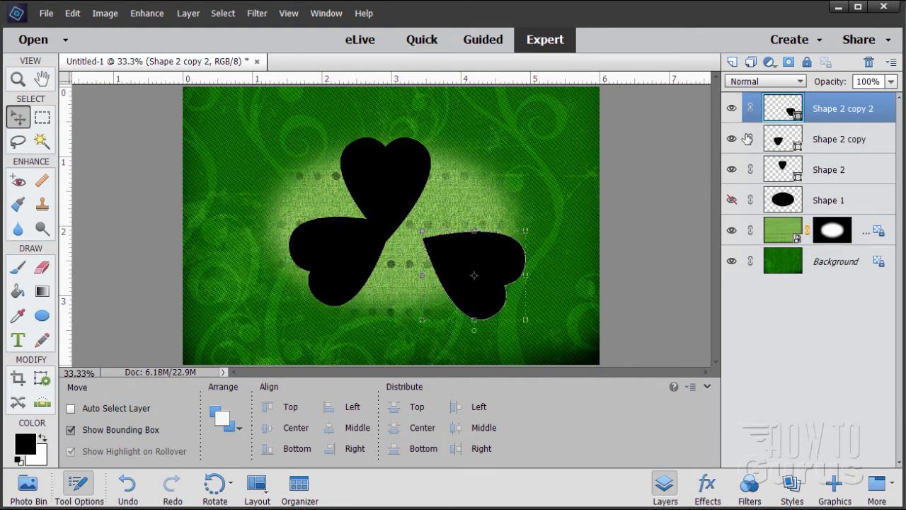
pyautogui.moveTo(486, 300); pyautogui.dragTo(445, 286)
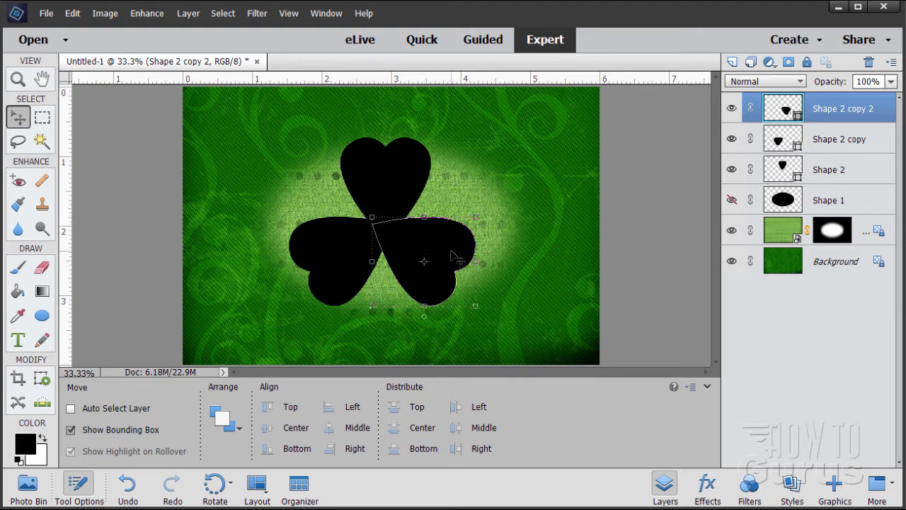
pyautogui.press('Up')
pyautogui.press('Up')
pyautogui.press('Up')
pyautogui.press('Down')
pyautogui.press('Right')
pyautogui.press('Right')
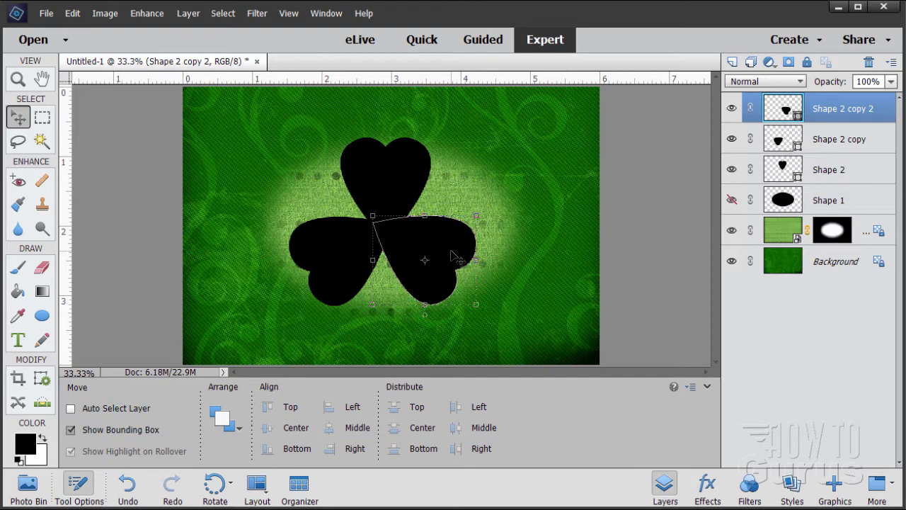
pyautogui.press('Left')
# Step: Nudge the Shape 2 copy heart slightly right and up to line up the shamrock's left leaf with the other two
pyautogui.click(782, 144)
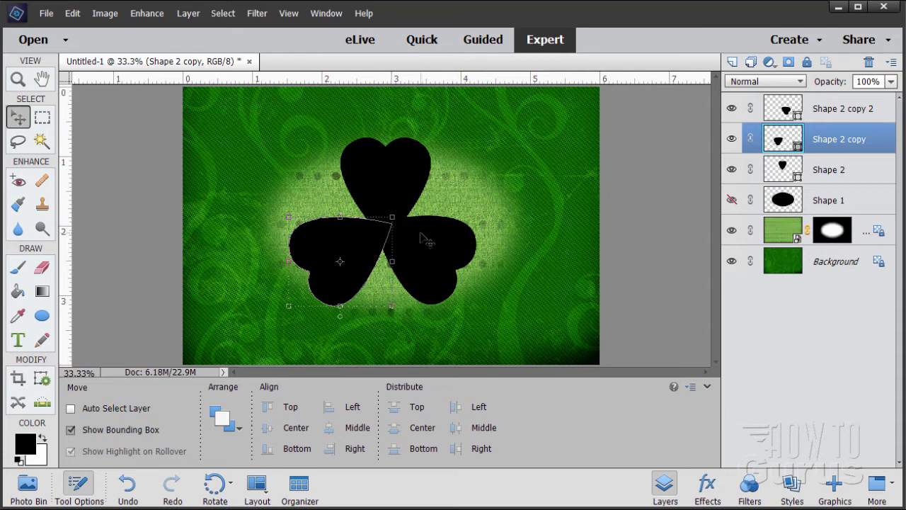
pyautogui.press('Right')
pyautogui.press('Right')
pyautogui.press('Right')
pyautogui.press('Right')
pyautogui.press('Up')
pyautogui.press('Up')
pyautogui.press('Right')
pyautogui.press('Right')
pyautogui.press('Up')
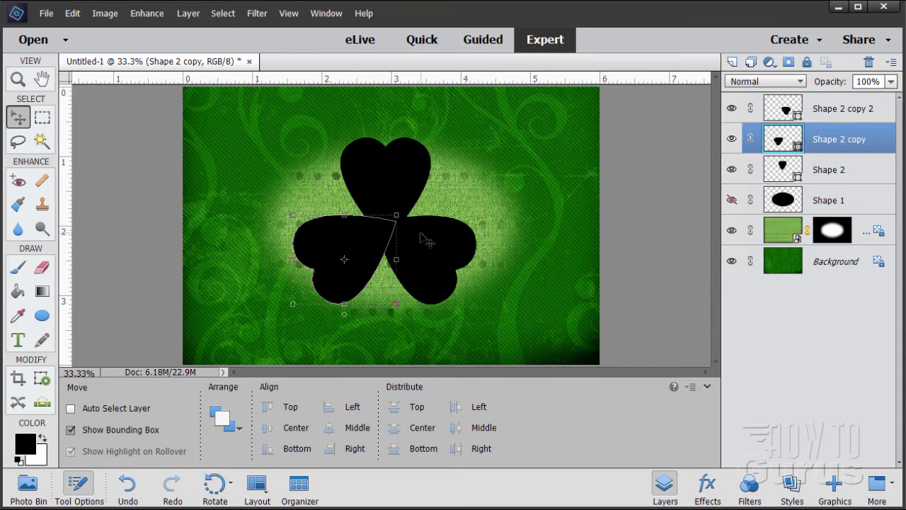
pyautogui.press('Right')
pyautogui.press('Left')
pyautogui.press('Up')
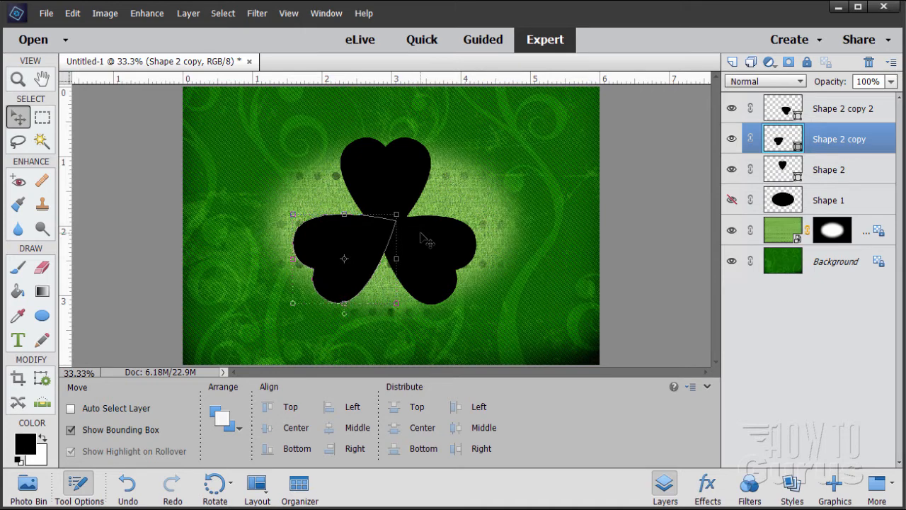
pyautogui.press('Down')
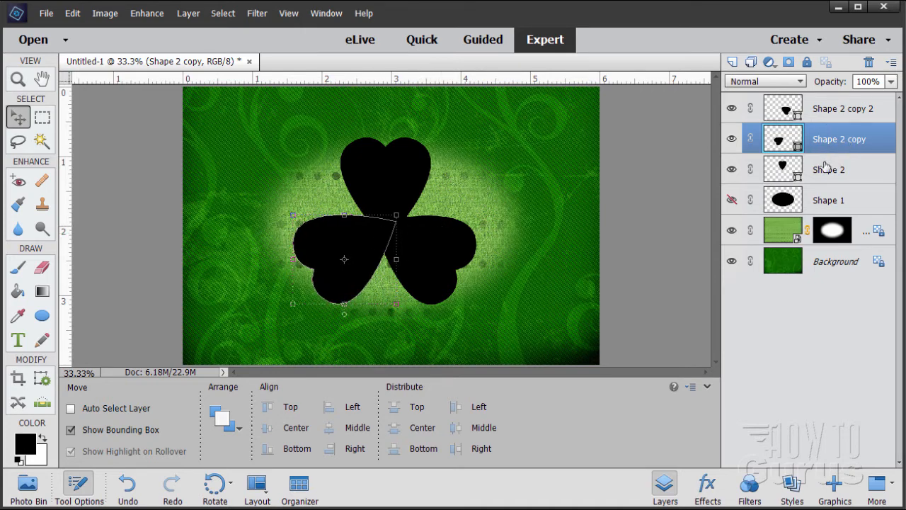
# Step: Fine-tune the right leaf on the Shape 2 copy 2 layer by nudging it one increment right and one up
pyautogui.click(800, 170)
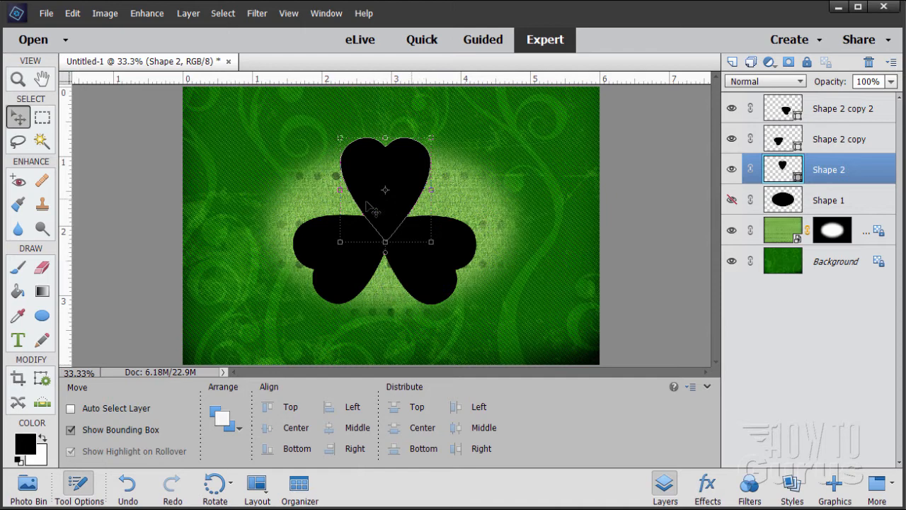
pyautogui.click(786, 110)
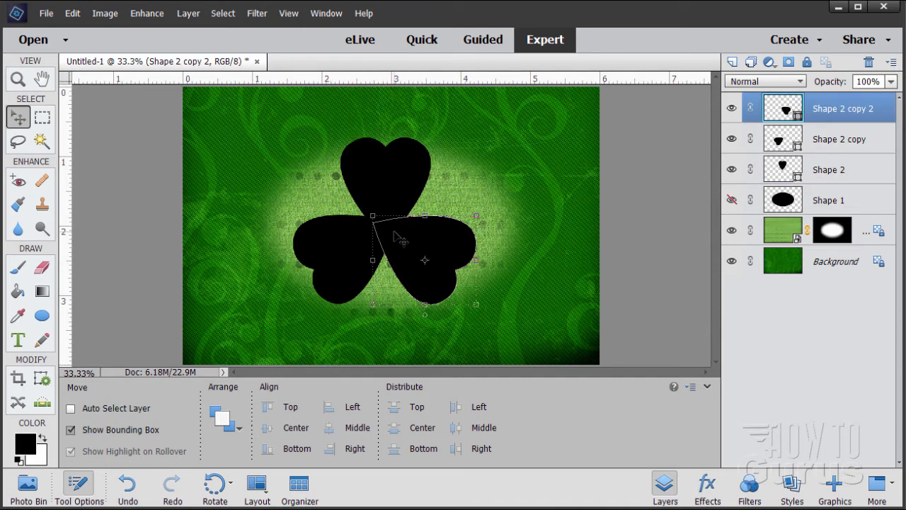
pyautogui.press('Right')
pyautogui.press('Up')
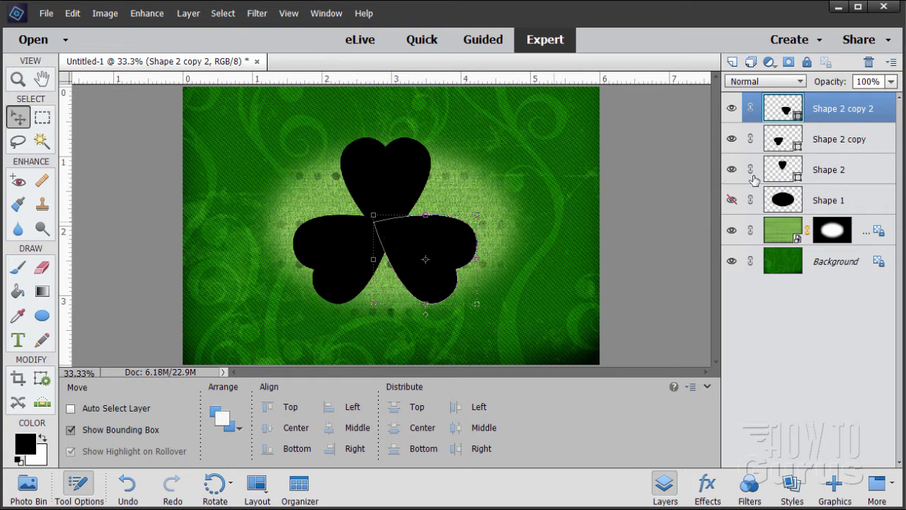
# Step: Simplify the three heart layers Shape 2 copy 2, Shape 2 copy and Shape 2
pyautogui.rightClick(821, 117)
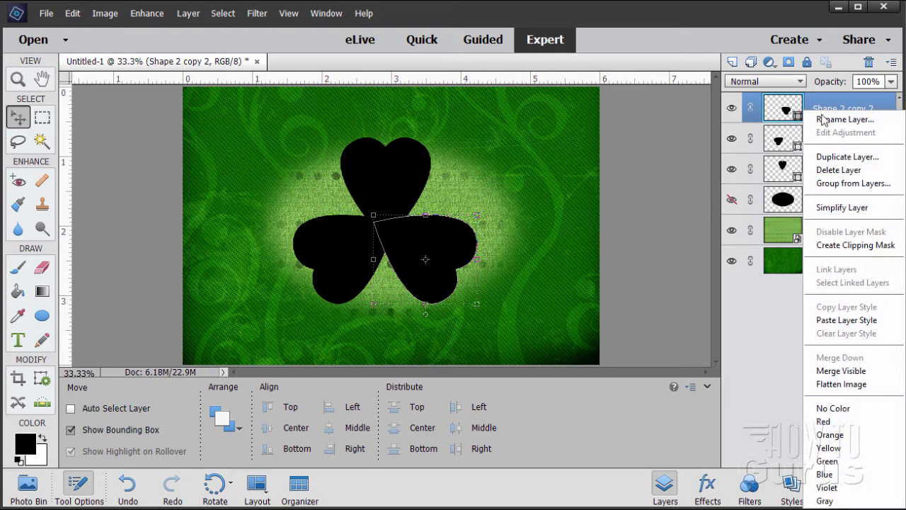
pyautogui.click(842, 205)
pyautogui.click(825, 140)
pyautogui.rightClick(825, 142)
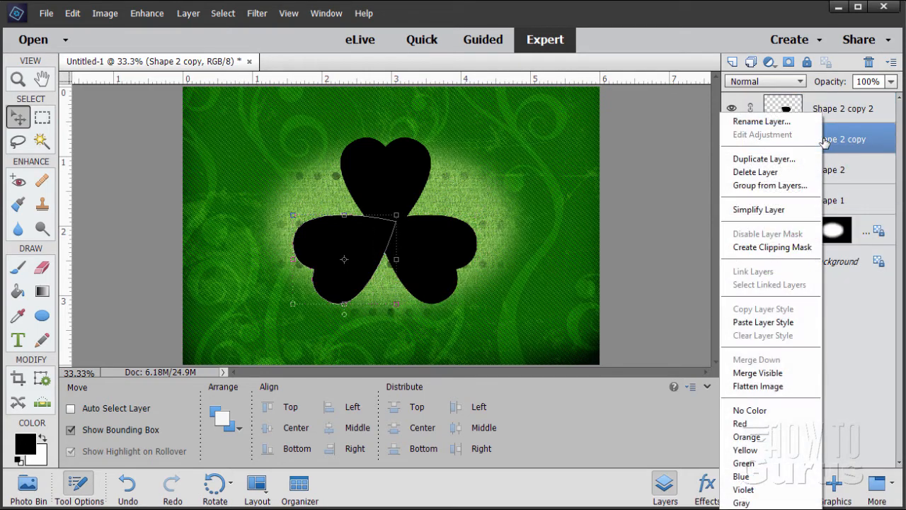
pyautogui.click(782, 209)
pyautogui.click(825, 174)
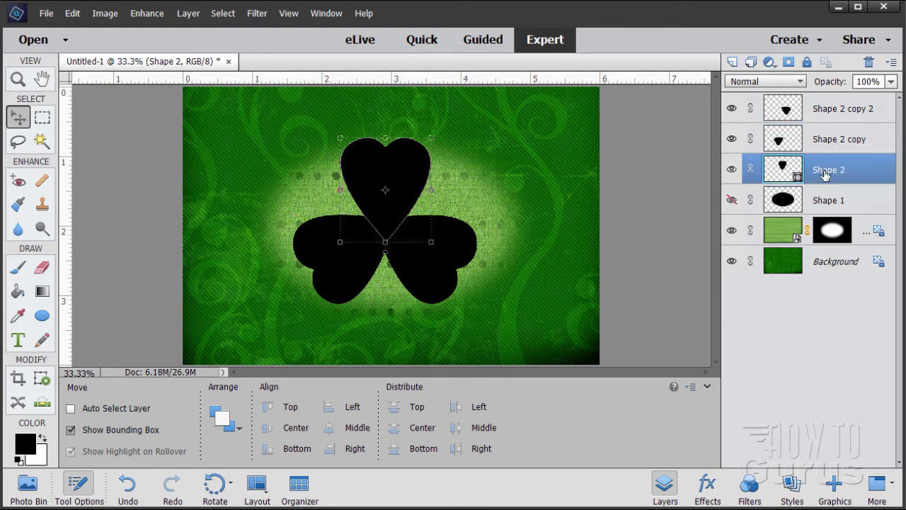
pyautogui.rightClick(825, 175)
pyautogui.click(761, 209)
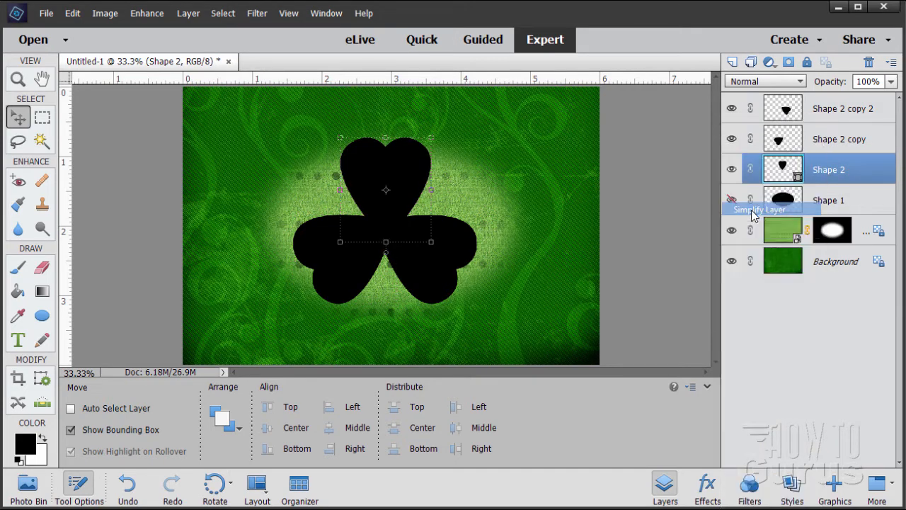
# Step: Add the four-line curved road shape from the Shapes graphics above Shape 2 copy 2 and move it to the card's lower right
pyautogui.click(824, 114)
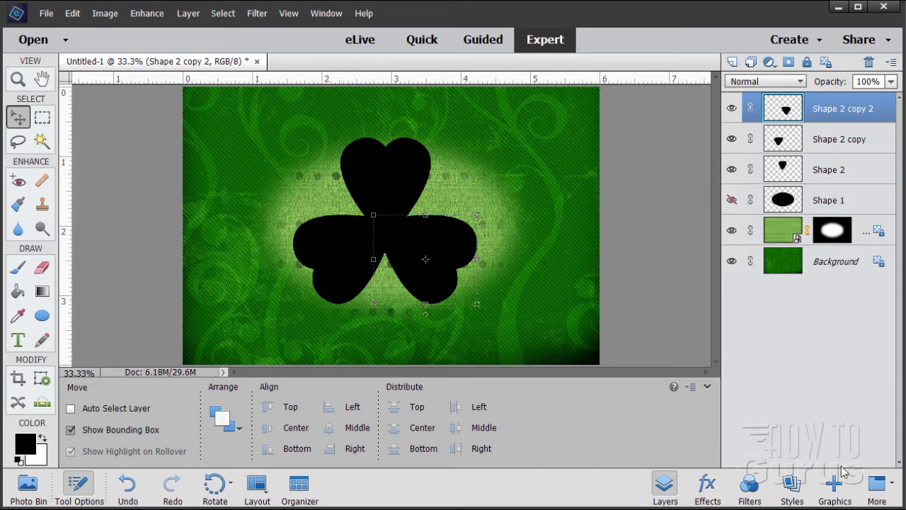
pyautogui.click(834, 488)
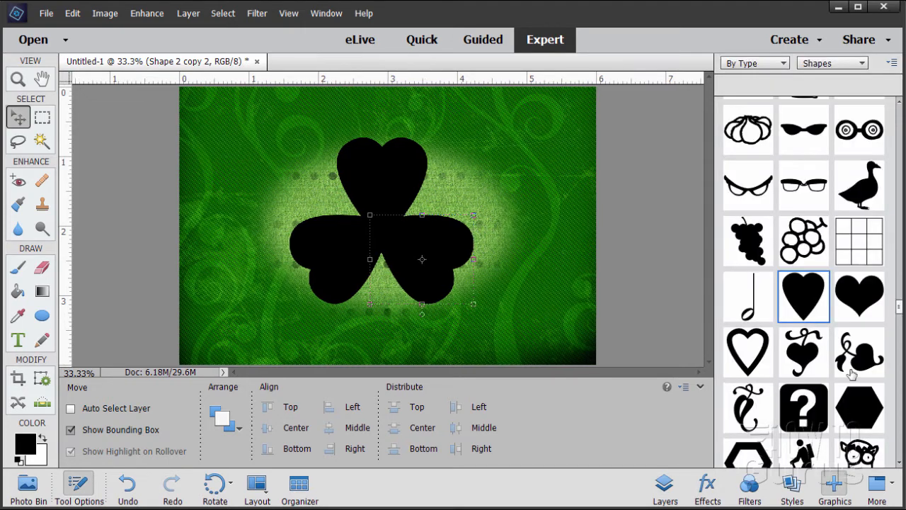
pyautogui.scroll(-5, 817, 333)
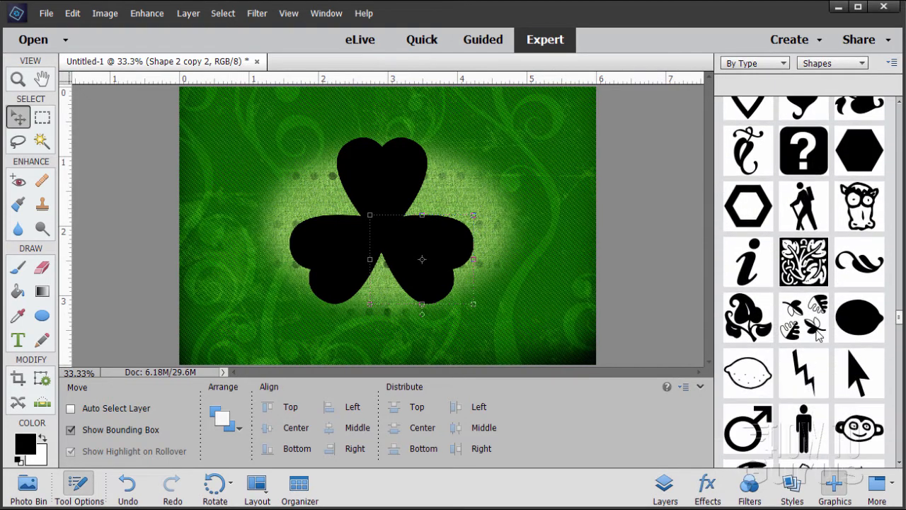
pyautogui.scroll(-7, 819, 336)
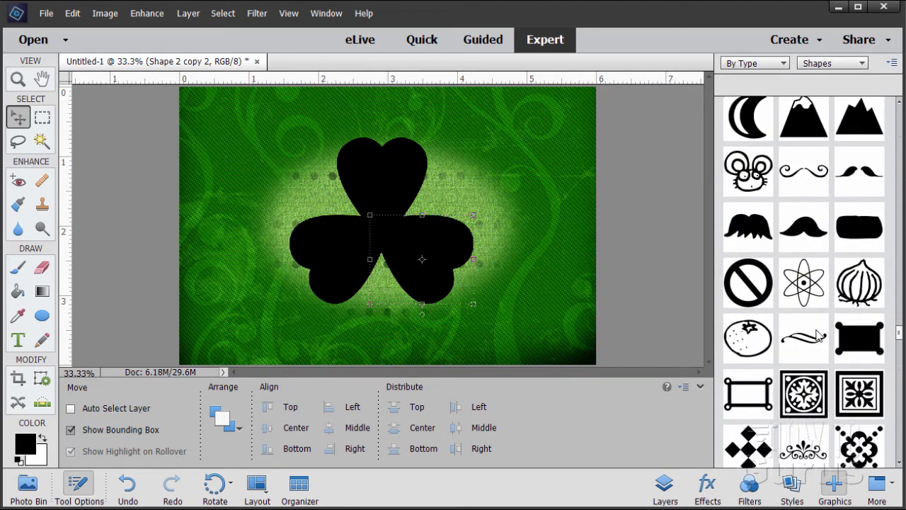
pyautogui.scroll(-6, 819, 336)
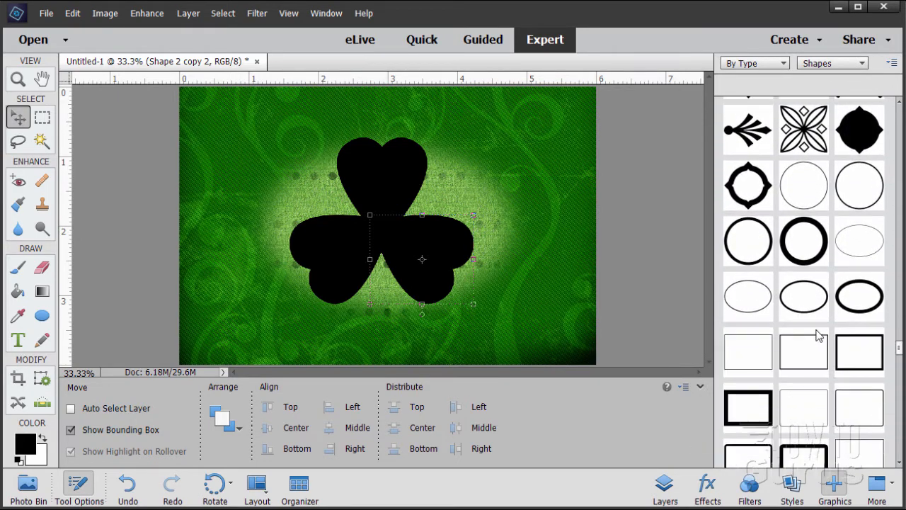
pyautogui.scroll(-8, 820, 336)
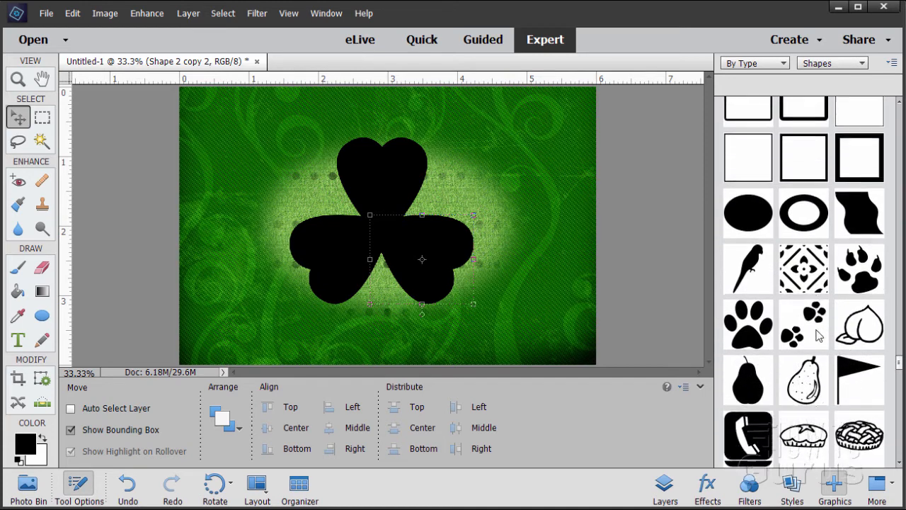
pyautogui.scroll(-4, 819, 336)
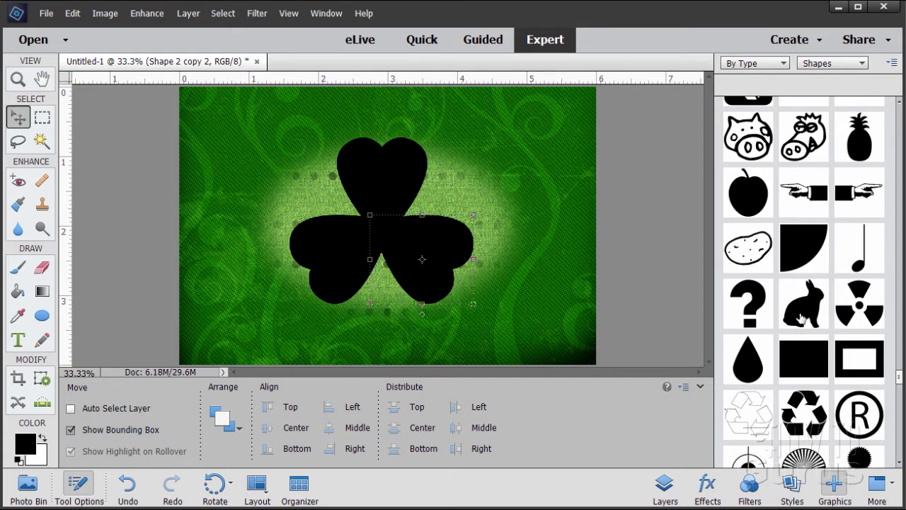
pyautogui.scroll(-3, 800, 319)
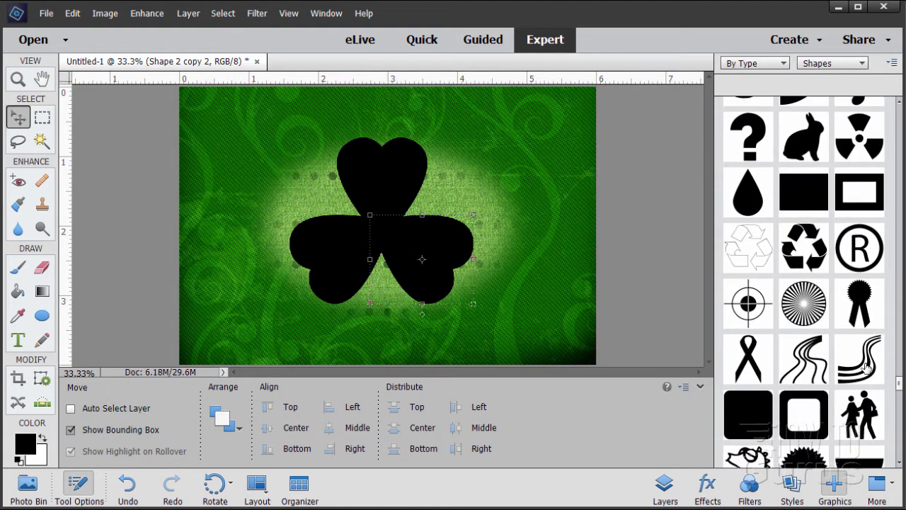
pyautogui.doubleClick(865, 365)
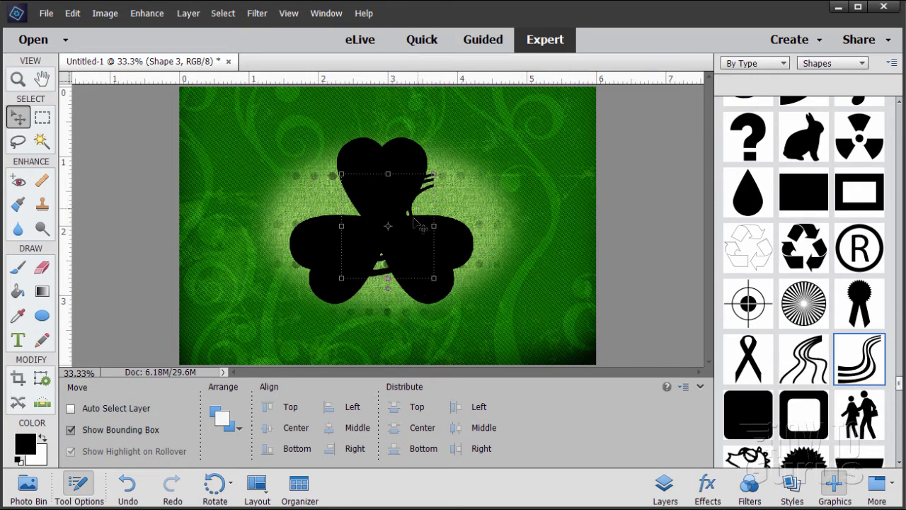
pyautogui.moveTo(381, 280); pyautogui.dragTo(481, 348)
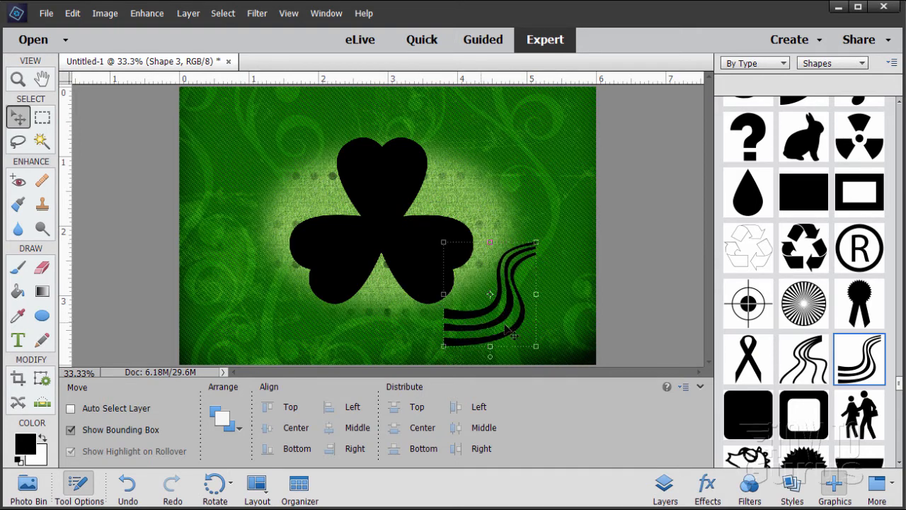
# Step: Simplify the Shape 3 layer and switch to the Magic Wand for picking out its curved lines
pyautogui.click(664, 487)
pyautogui.rightClick(825, 116)
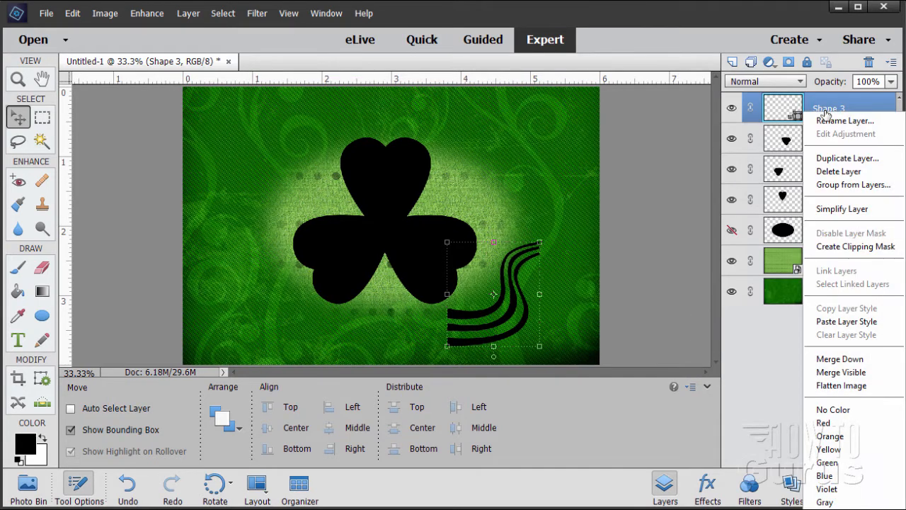
pyautogui.click(842, 209)
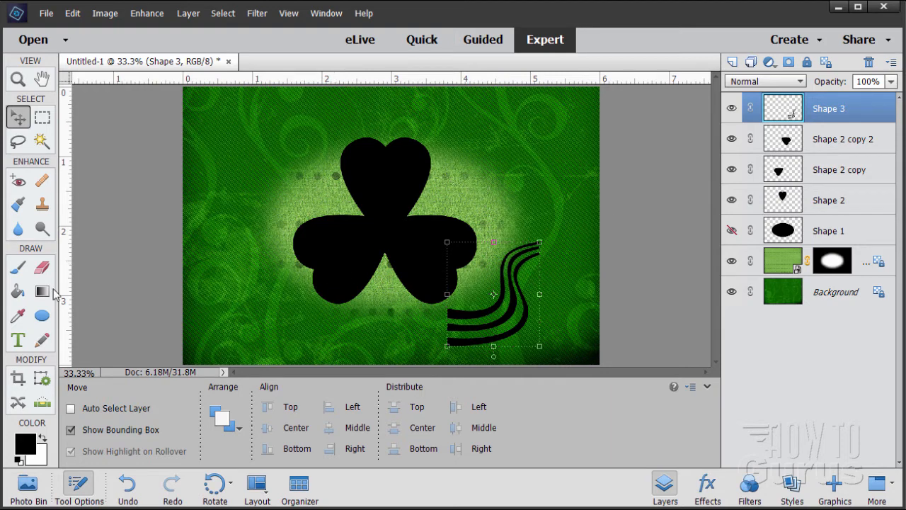
pyautogui.click(42, 141)
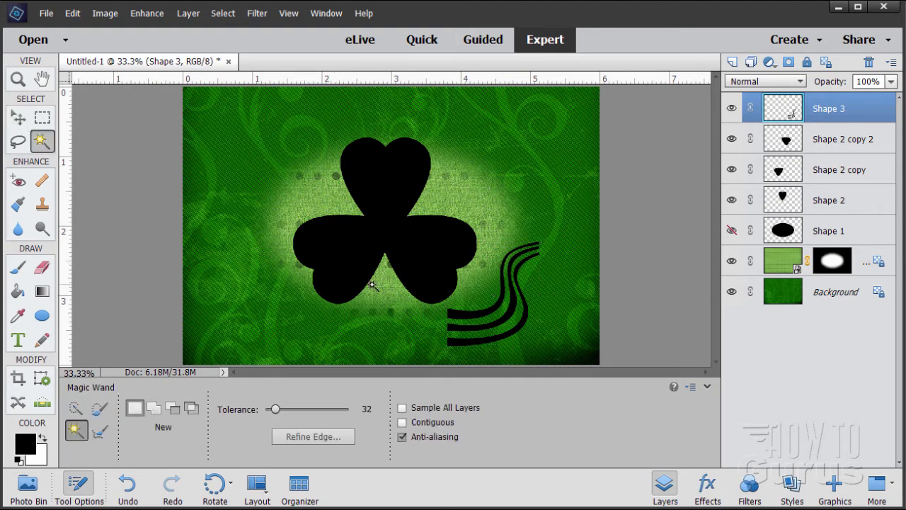
pyautogui.click(468, 343)
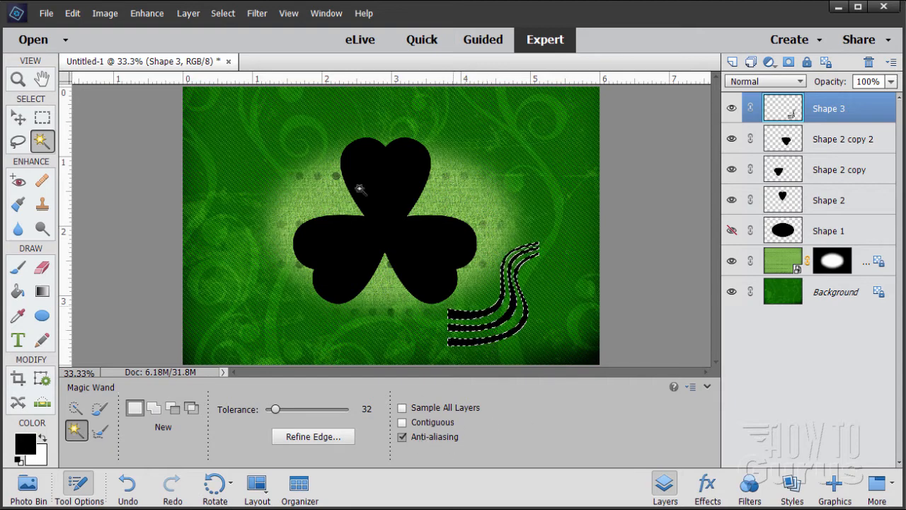
pyautogui.click(224, 13)
pyautogui.click(233, 42)
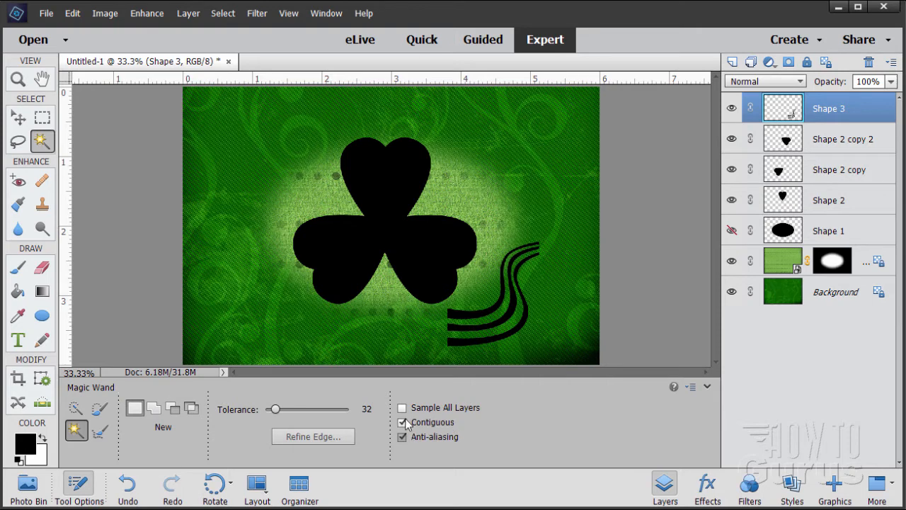
# Step: With the Magic Wand set to Contiguous, delete the two lower curved lines on Shape 3 and clear the selection
pyautogui.click(467, 343)
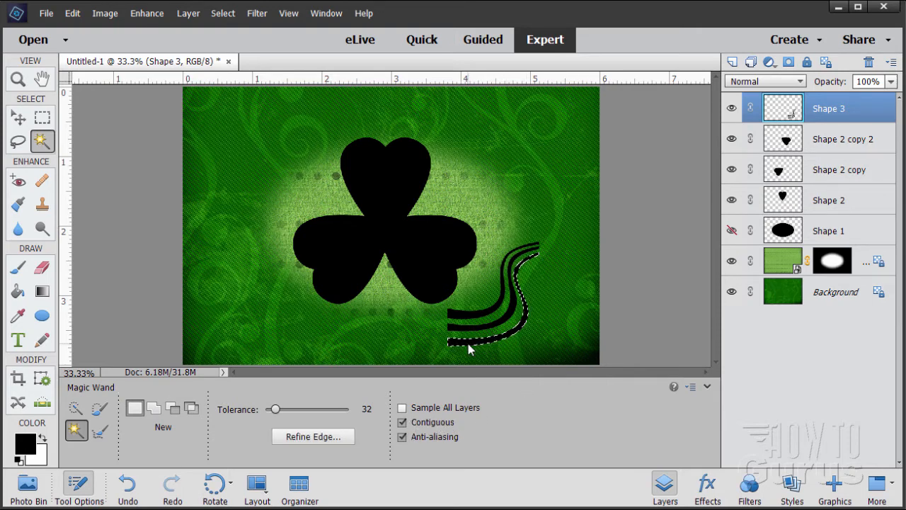
pyautogui.press('Delete')
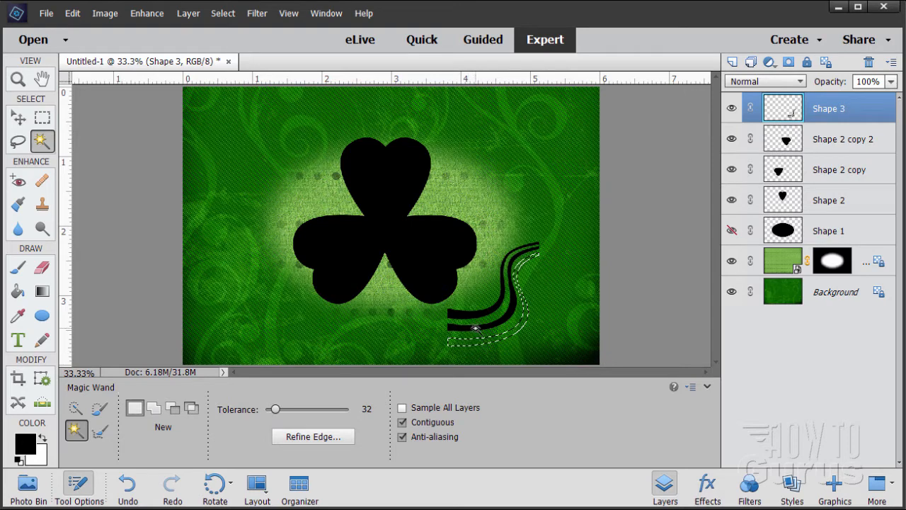
pyautogui.click(476, 328)
pyautogui.press('Delete')
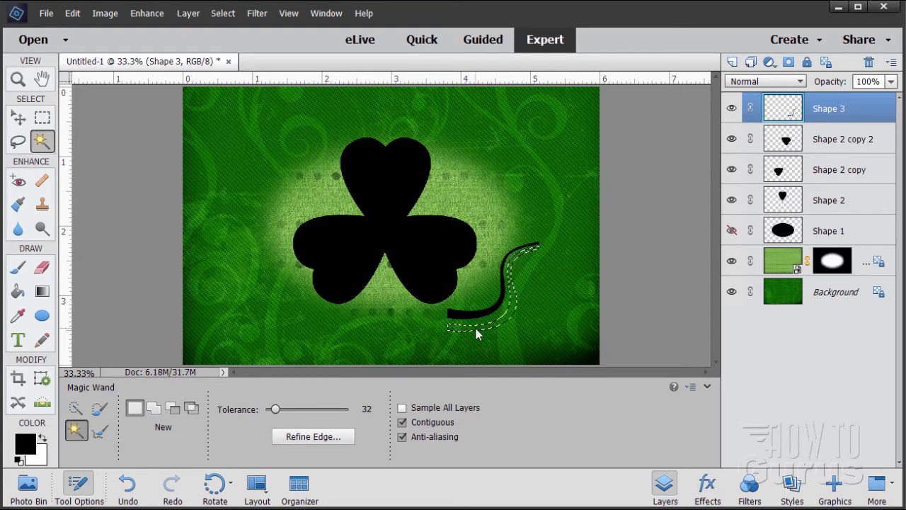
pyautogui.click(222, 13)
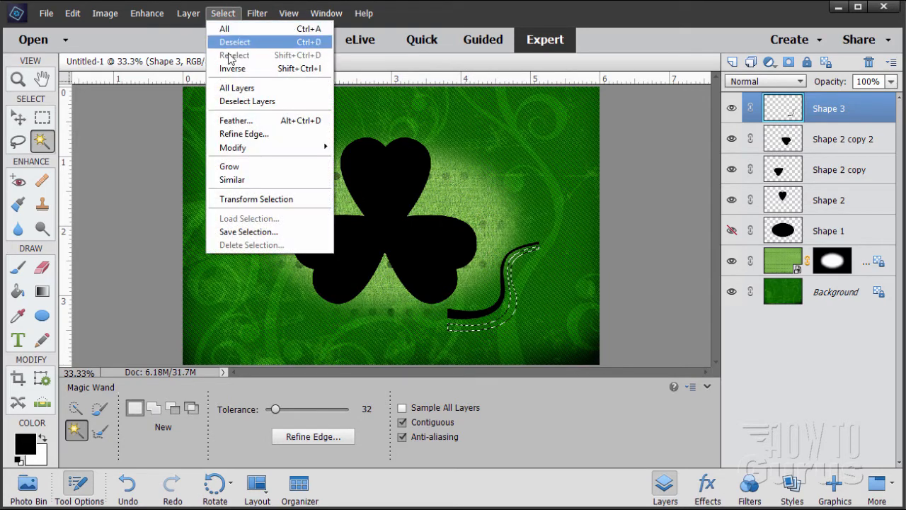
pyautogui.click(230, 43)
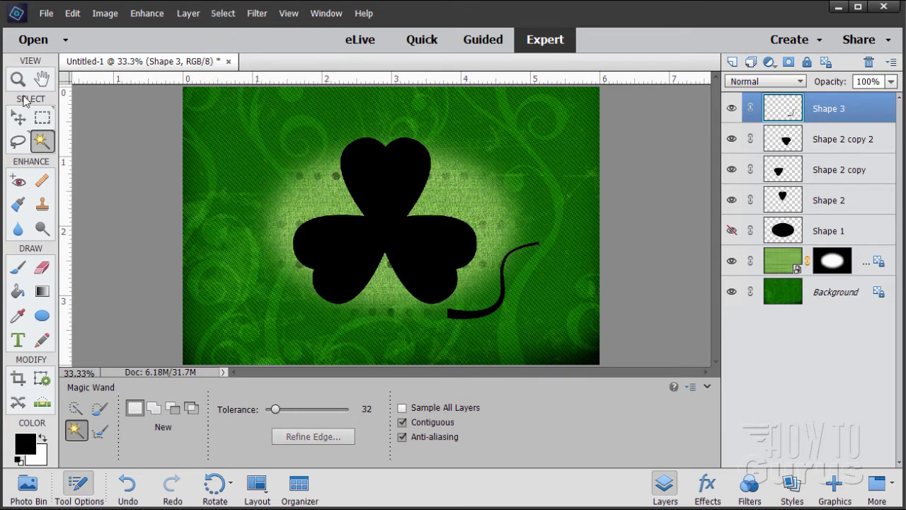
# Step: Move the remaining curved line beneath the shamrock as its stem and stretch it upward to 241.02% height
pyautogui.click(19, 118)
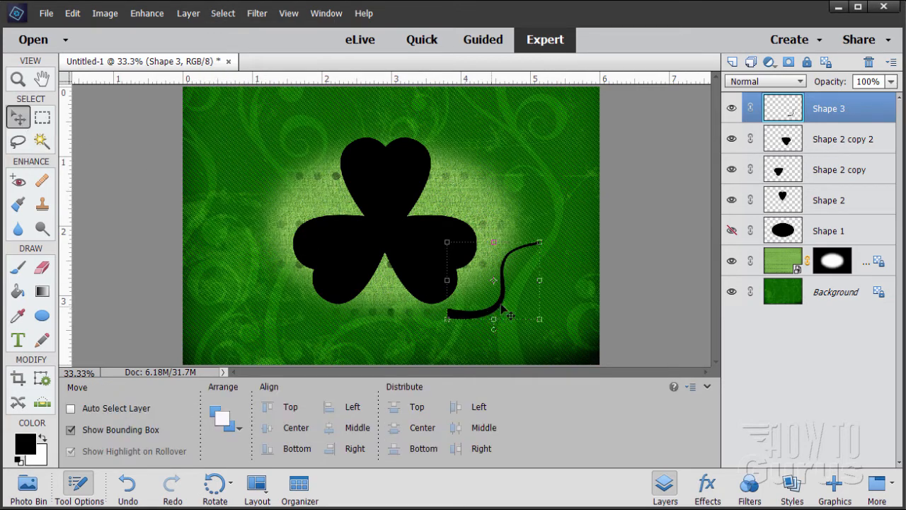
pyautogui.moveTo(493, 317)
pyautogui.mouseDown()
pyautogui.moveTo(376, 338)
pyautogui.moveTo(379, 349)
pyautogui.mouseUp()
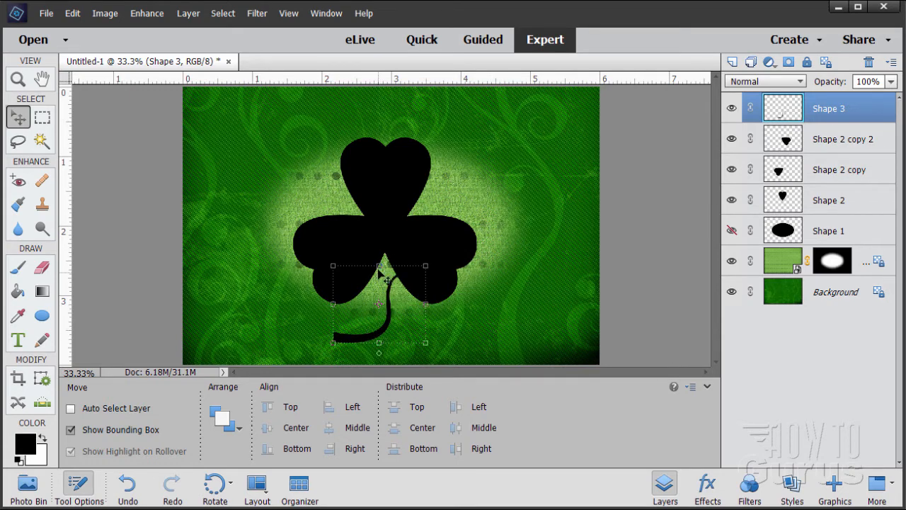
pyautogui.moveTo(378, 266); pyautogui.dragTo(371, 155)
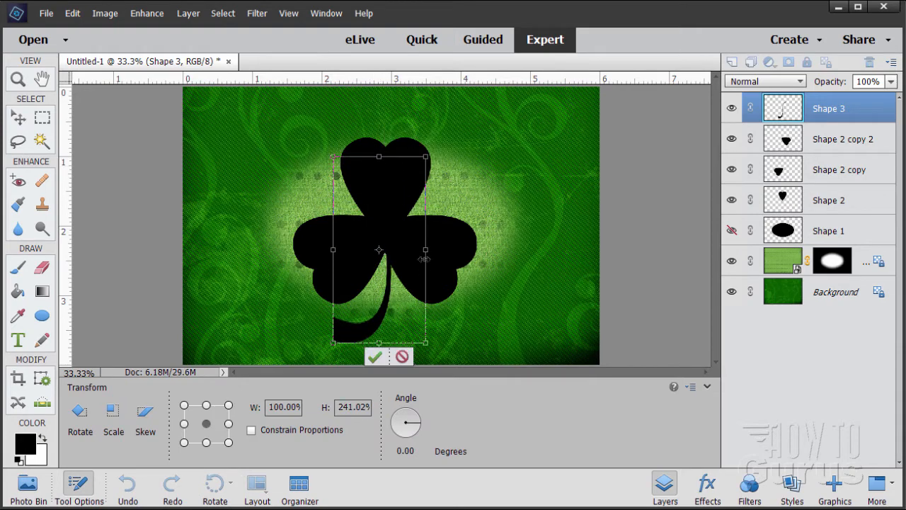
# Step: Reposition the stretched stem so its thin end meets the notch between the lower leaves, nudging it right and down, and apply the transform
pyautogui.moveTo(383, 310); pyautogui.dragTo(380, 300)
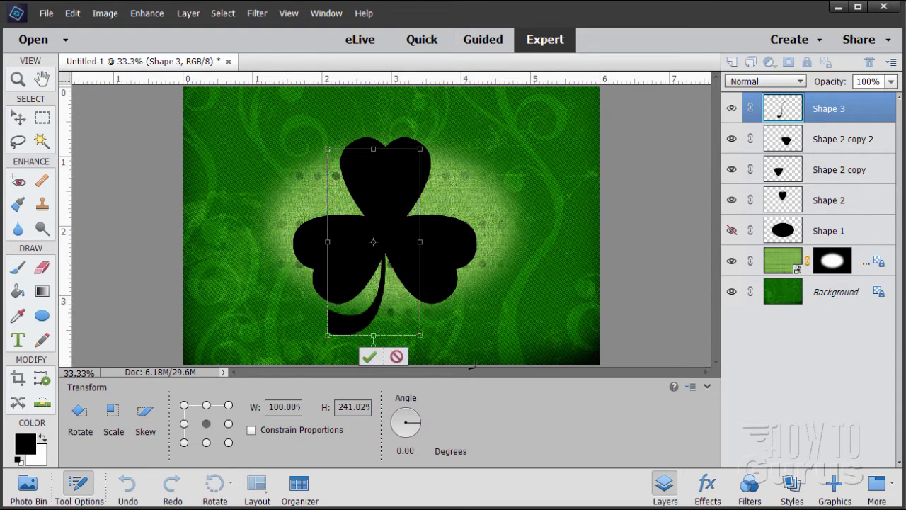
pyautogui.press('Right')
pyautogui.press('Right')
pyautogui.press('Right')
pyautogui.press('Right')
pyautogui.press('Right')
pyautogui.press('Right')
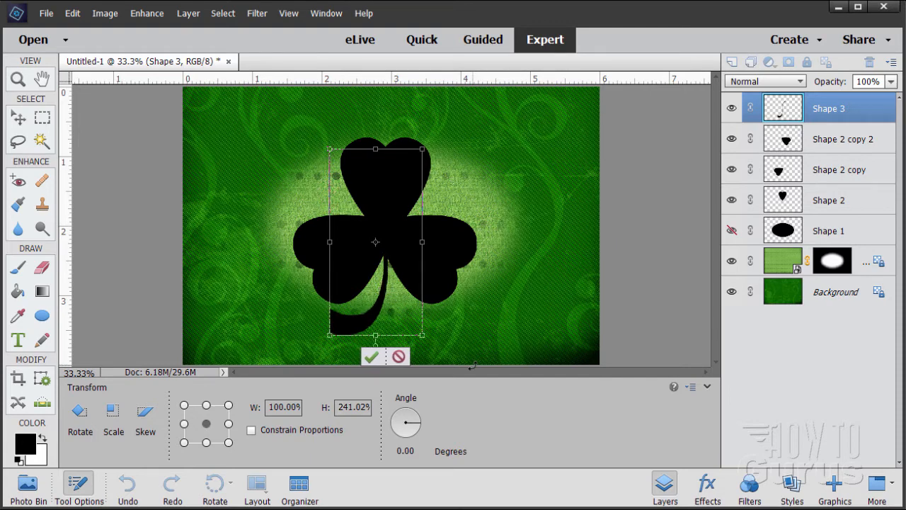
pyautogui.press('Down')
pyautogui.press('Down')
pyautogui.press('Down')
pyautogui.press('Down')
pyautogui.press('Down')
pyautogui.press('Down')
pyautogui.press('Down')
pyautogui.press('Down')
pyautogui.press('Down')
pyautogui.press('Down')
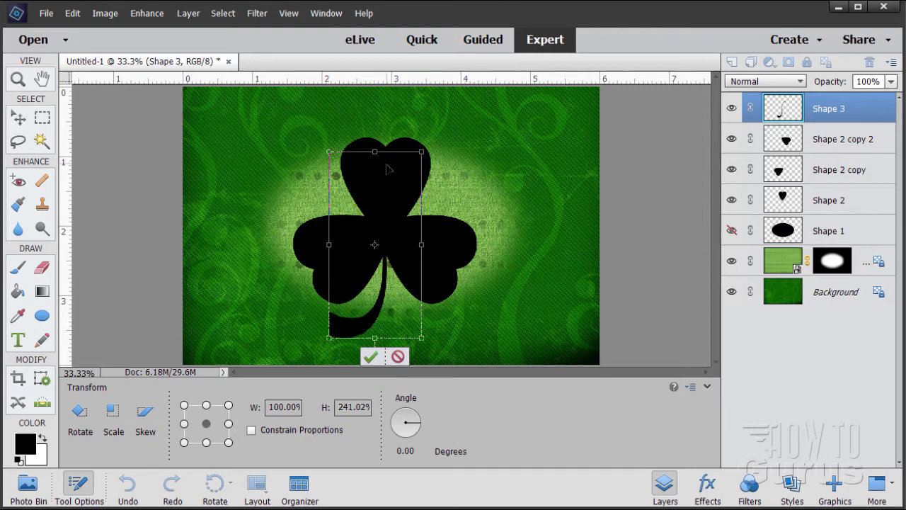
pyautogui.click(370, 356)
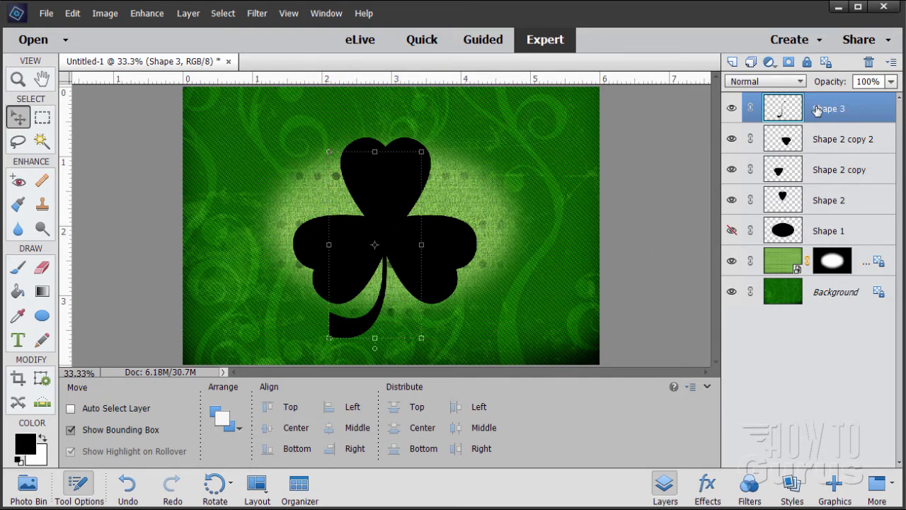
# Step: Merge the Shape 3, Shape 2 copy 2, Shape 2 copy and Shape 2 layers into one shamrock layer
pyautogui.keyDown('ctrl'); pyautogui.click(825, 137); pyautogui.keyUp('ctrl')
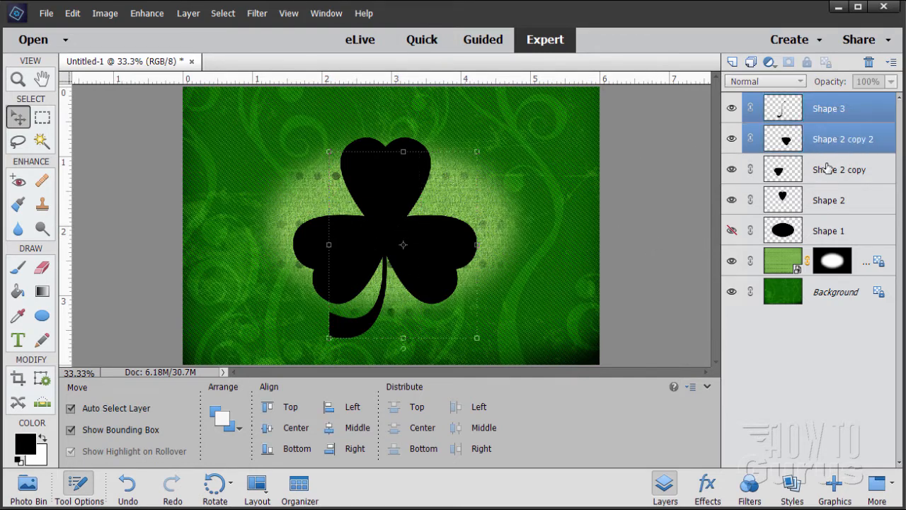
pyautogui.keyDown('ctrl'); pyautogui.click(829, 170); pyautogui.keyUp('ctrl')
pyautogui.keyDown('ctrl'); pyautogui.click(831, 200); pyautogui.keyUp('ctrl')
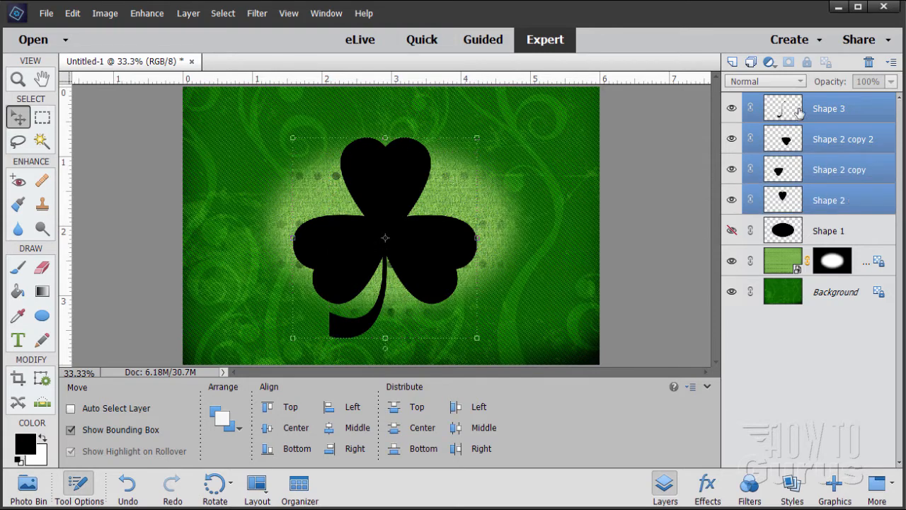
pyautogui.rightClick(821, 142)
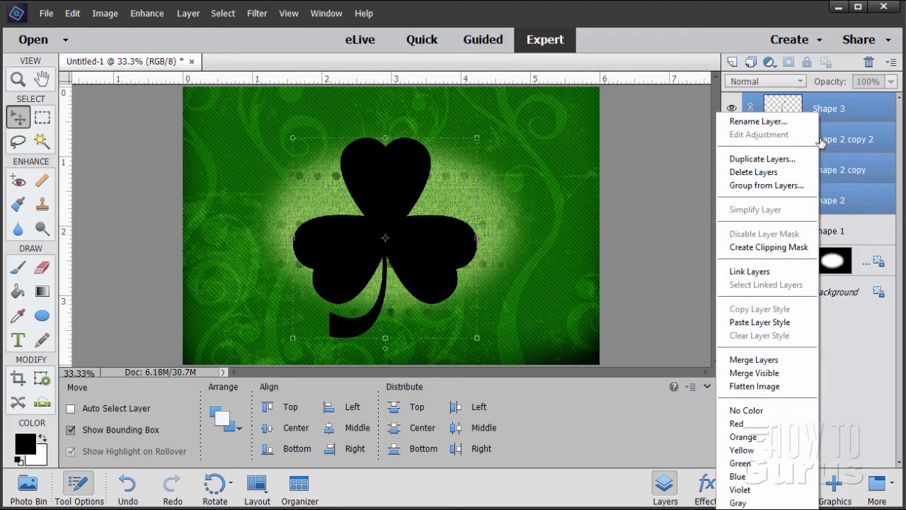
pyautogui.click(754, 360)
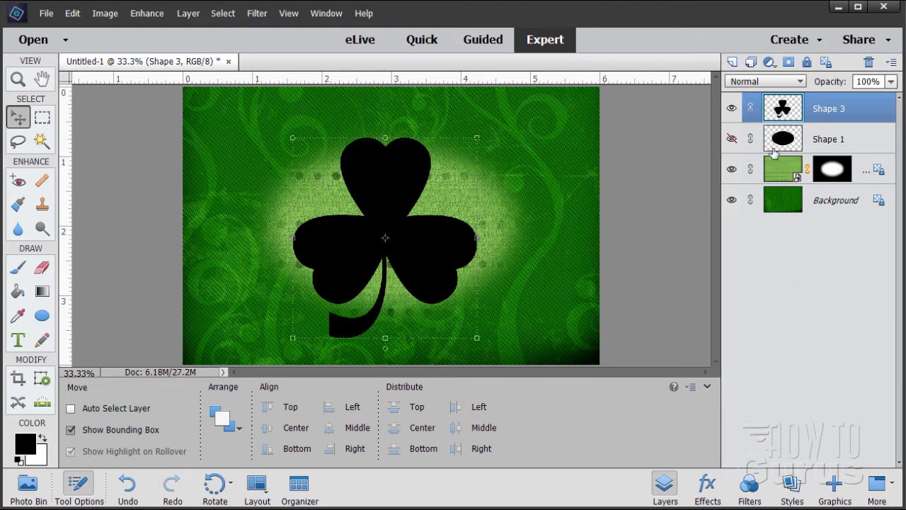
# Step: Rename the merged Shape 3 layer as Shamrock
pyautogui.doubleClick(822, 110)
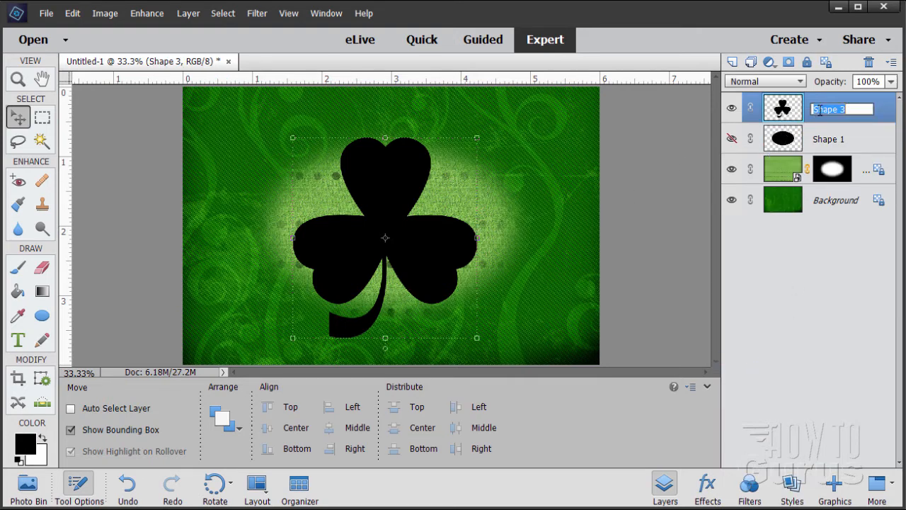
pyautogui.write('Shamrock')
pyautogui.press('Return')
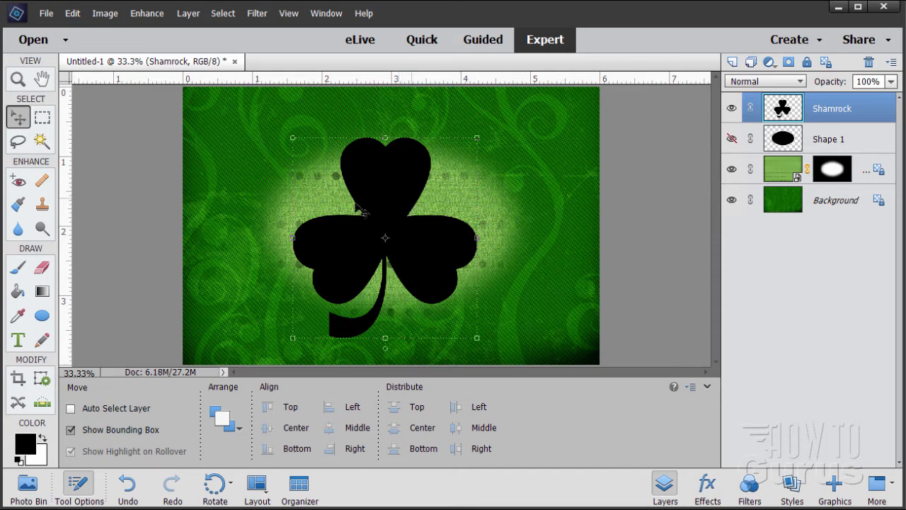
# Step: Select the whole black shamrock with the Magic Wand and contract the selection by 50 pixels
pyautogui.click(41, 142)
pyautogui.click(388, 236)
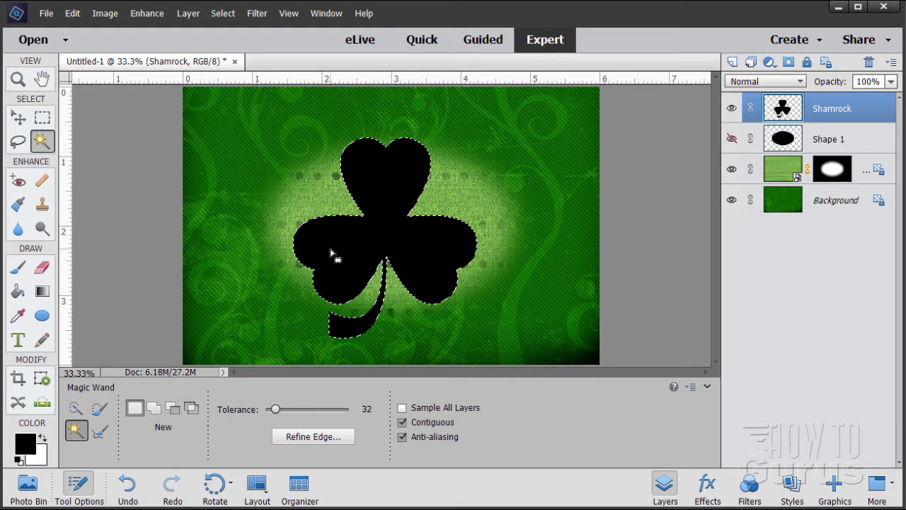
pyautogui.click(223, 13)
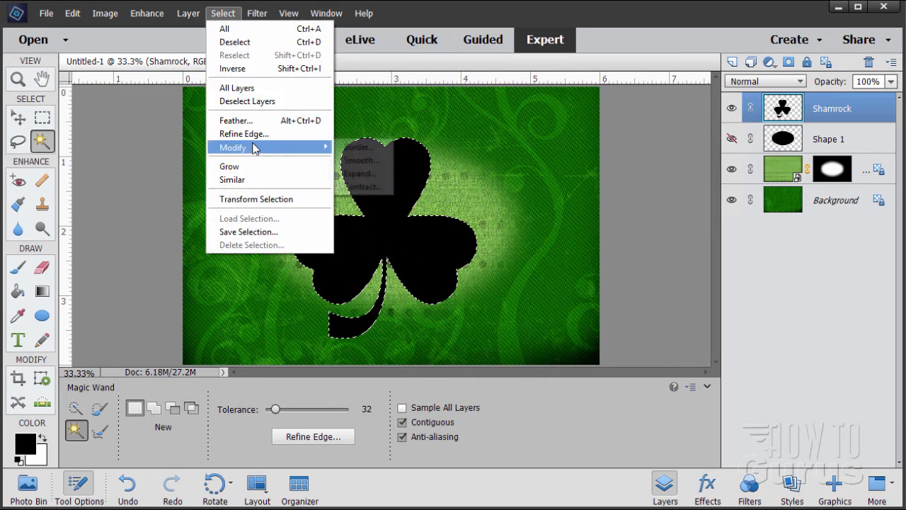
pyautogui.moveTo(283, 148)
pyautogui.click(357, 188)
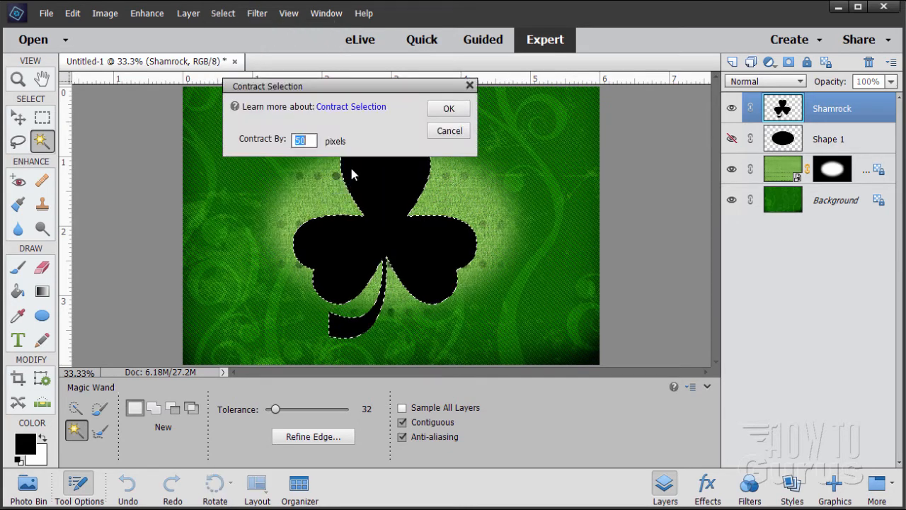
pyautogui.click(303, 140)
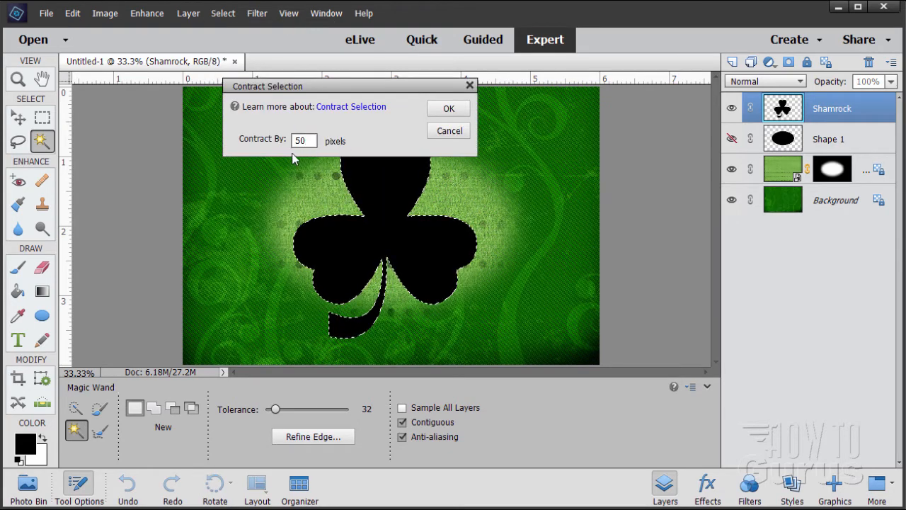
pyautogui.click(449, 109)
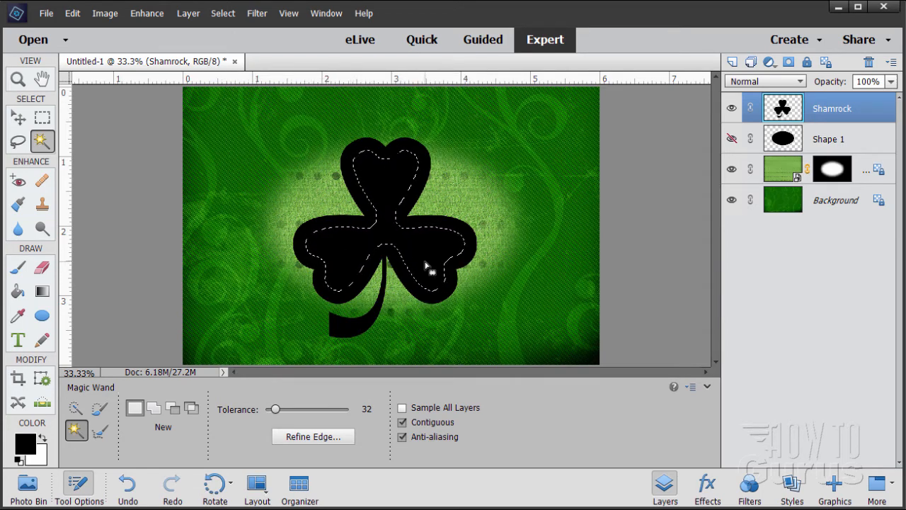
# Step: Delete the selected interior of the shamrock to leave a thick outline, and clear the selection
pyautogui.press('Delete')
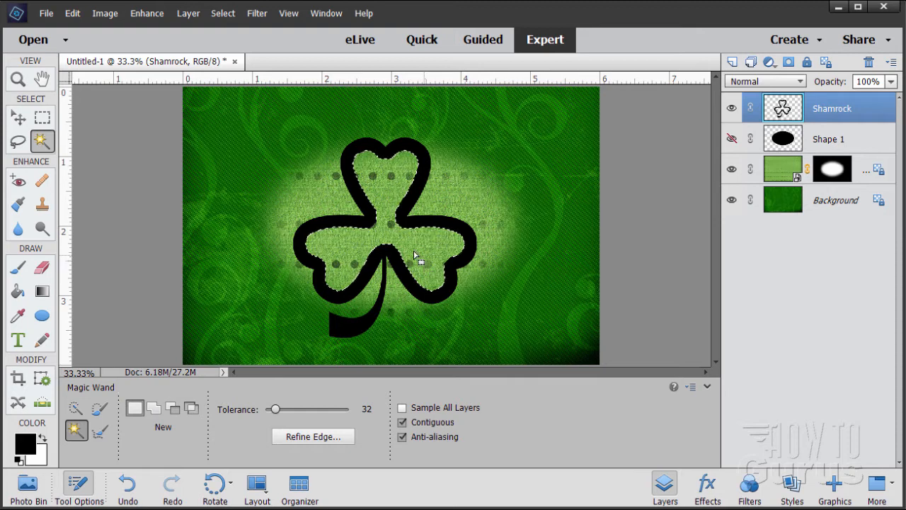
pyautogui.click(222, 13)
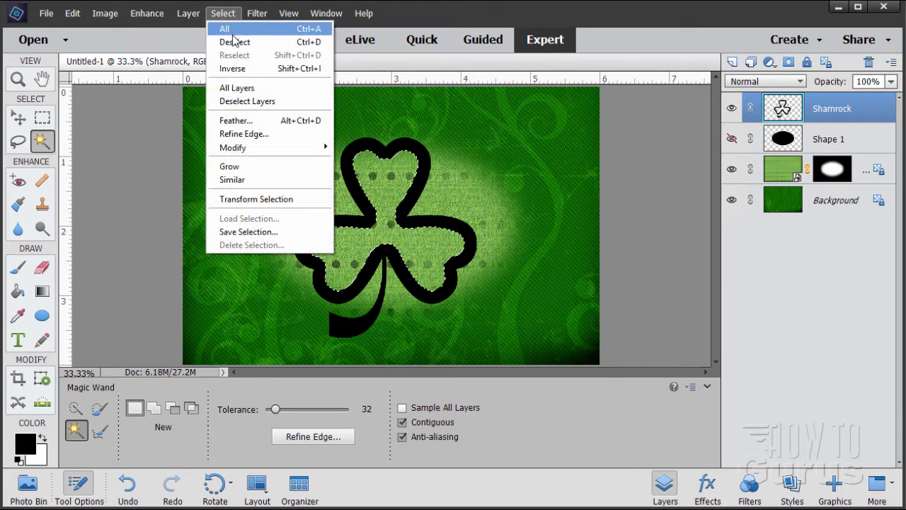
pyautogui.click(232, 42)
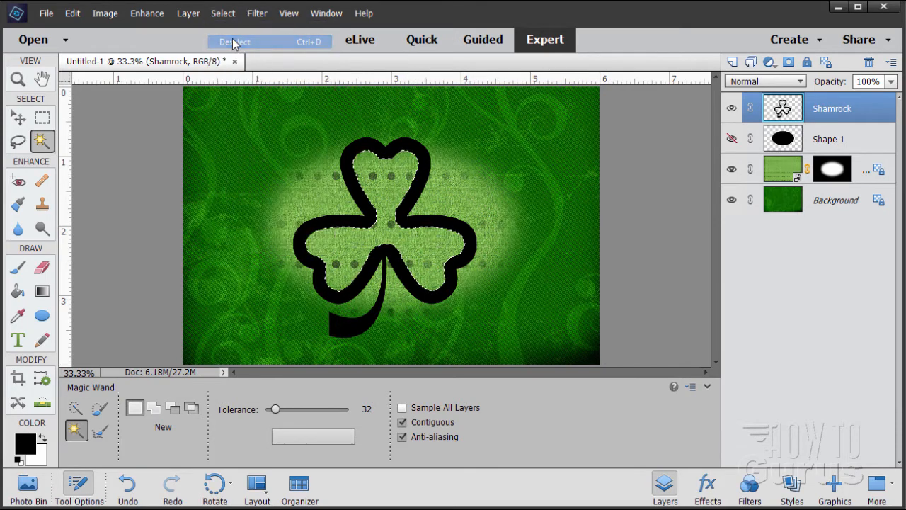
# Step: Rotate the shamrock outline by 15 degrees and apply the transform
pyautogui.click(24, 120)
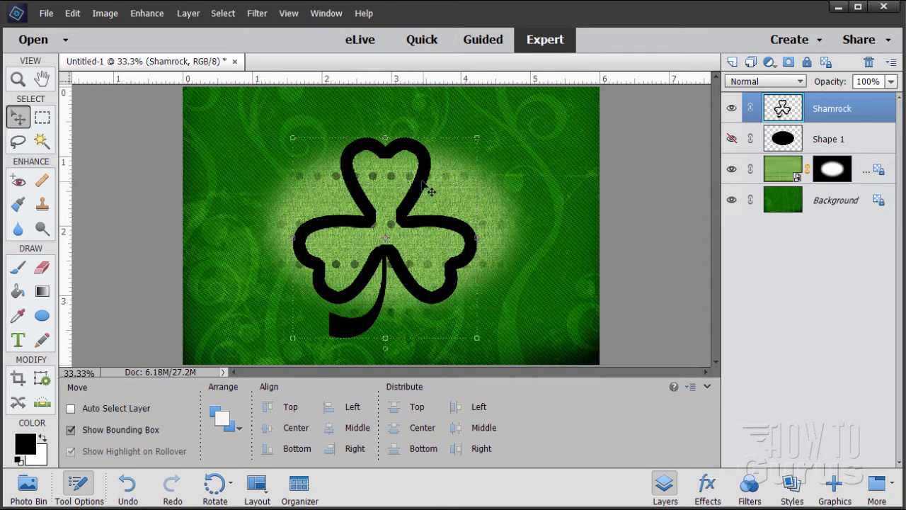
pyautogui.click(476, 139)
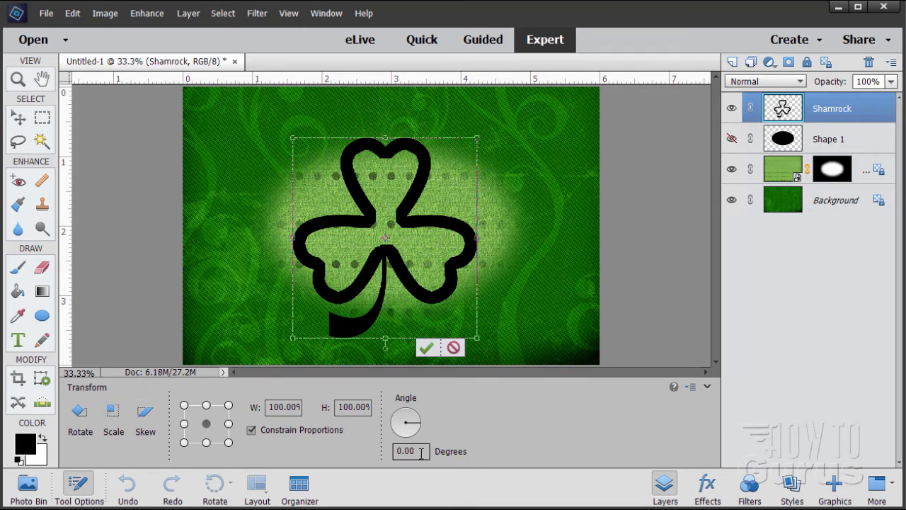
pyautogui.moveTo(421, 453); pyautogui.dragTo(390, 450)
pyautogui.write('15')
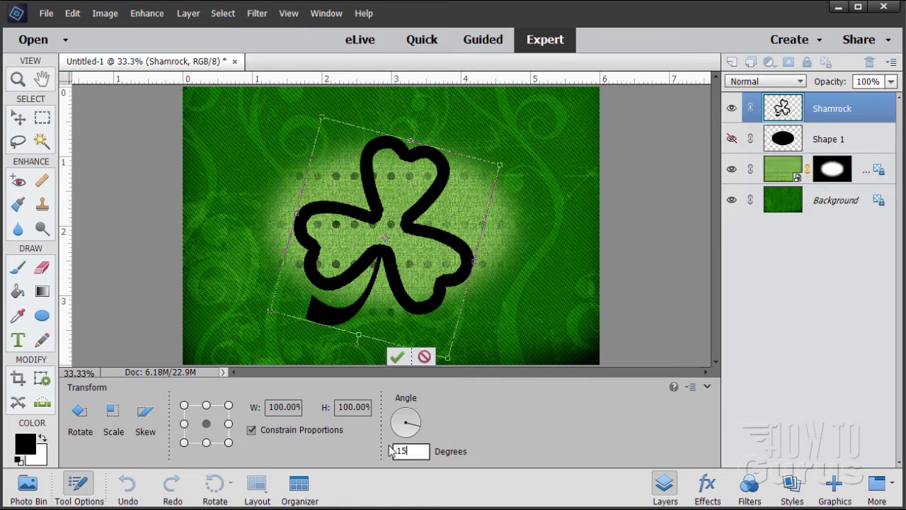
pyautogui.click(398, 357)
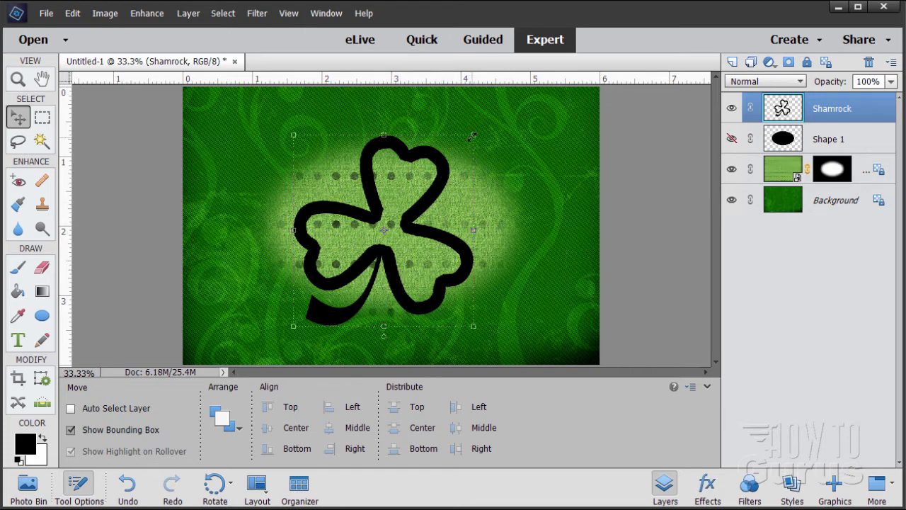
# Step: Enlarge the shamrock proportionally to 128.53% around the light oval centre and apply the transform
pyautogui.moveTo(473, 135); pyautogui.dragTo(501, 107)
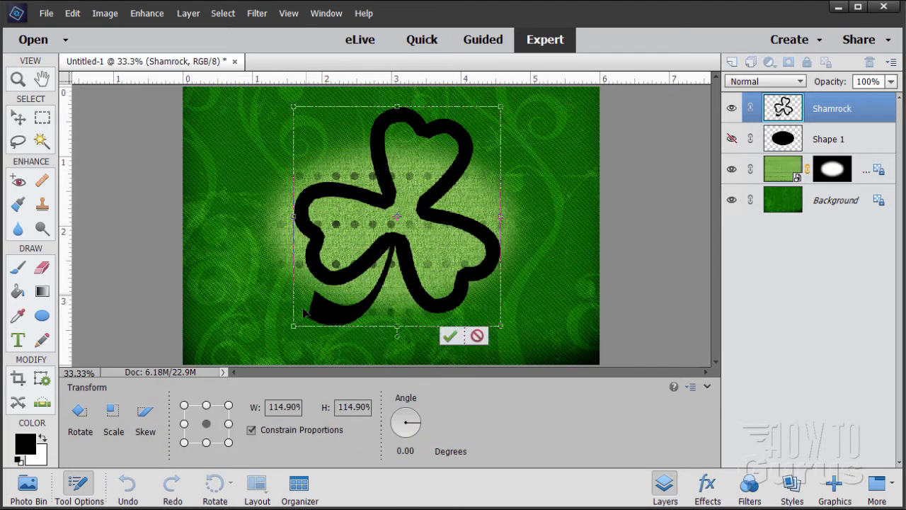
pyautogui.moveTo(295, 326); pyautogui.dragTo(266, 356)
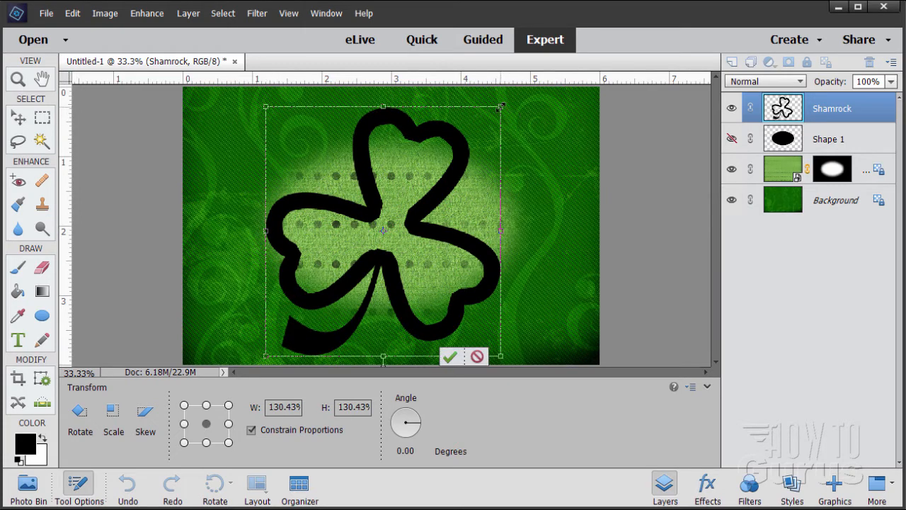
pyautogui.moveTo(500, 107); pyautogui.dragTo(502, 107)
pyautogui.moveTo(264, 356)
pyautogui.mouseDown()
pyautogui.moveTo(275, 351)
pyautogui.moveTo(266, 352)
pyautogui.mouseUp()
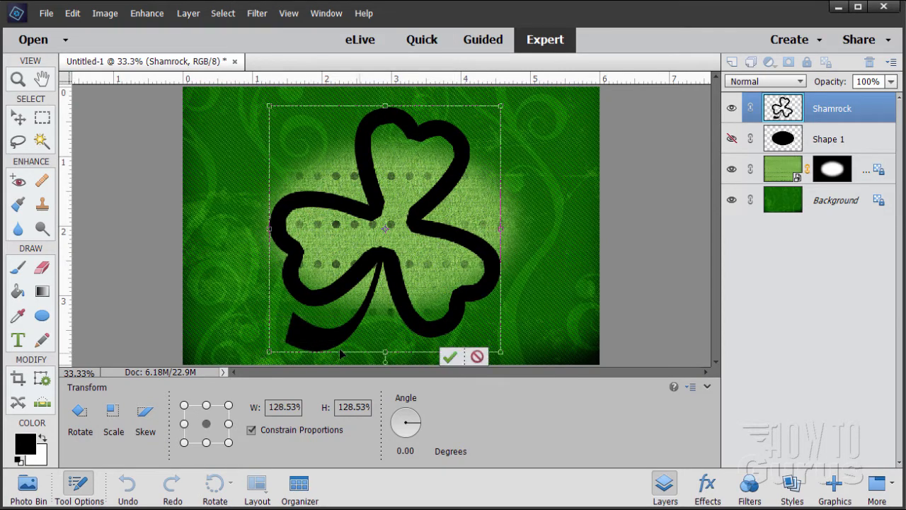
pyautogui.click(450, 358)
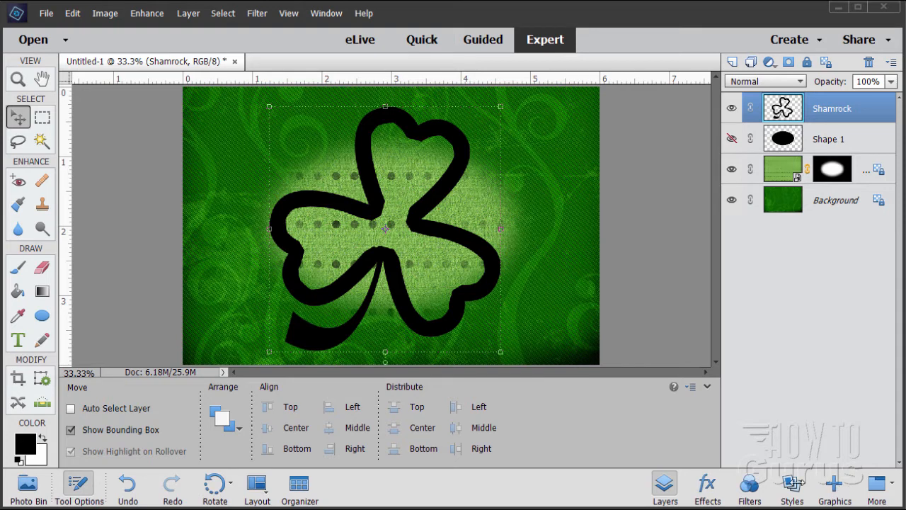
# Step: Apply the light grey Wow Chrome style with the bright bevelled edge to the Shamrock layer
pyautogui.click(798, 484)
pyautogui.click(791, 486)
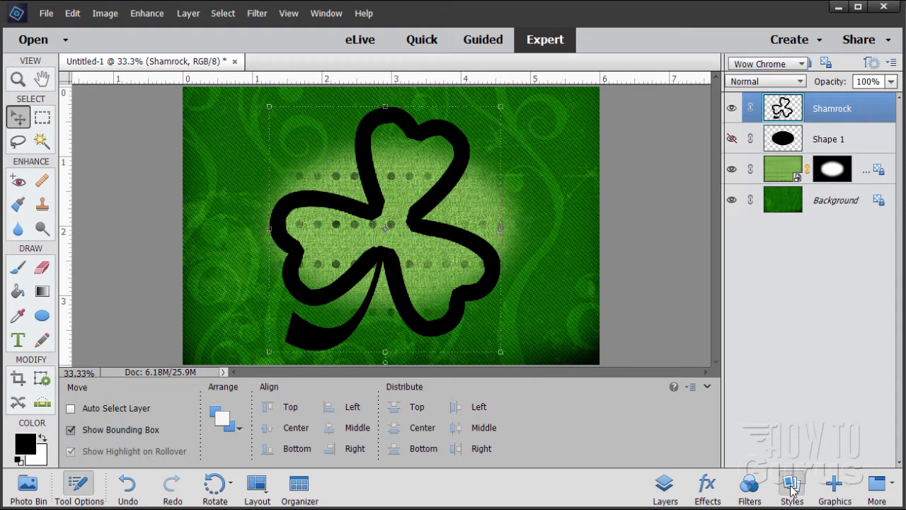
pyautogui.click(801, 64)
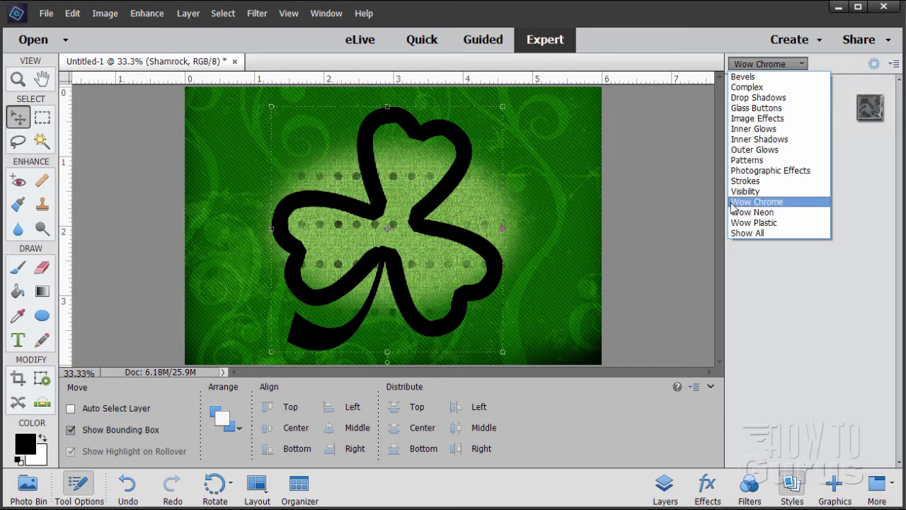
pyautogui.click(752, 204)
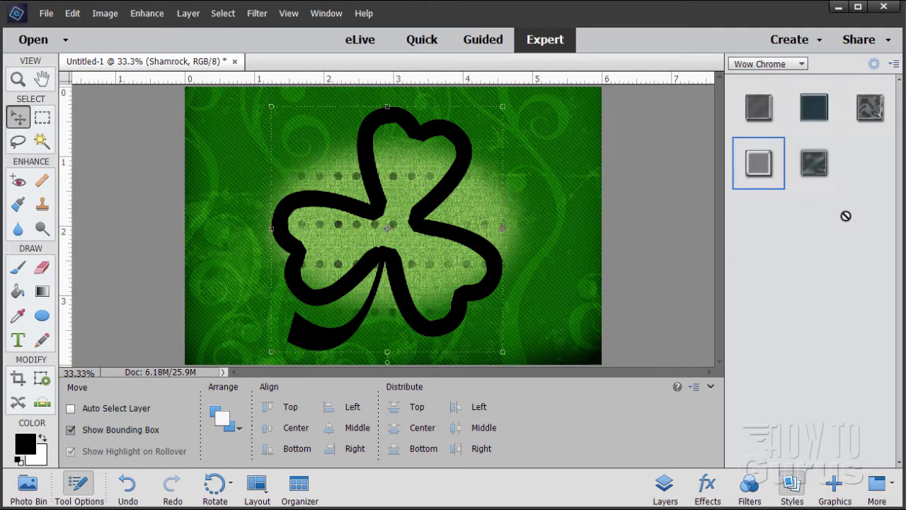
pyautogui.click(758, 174)
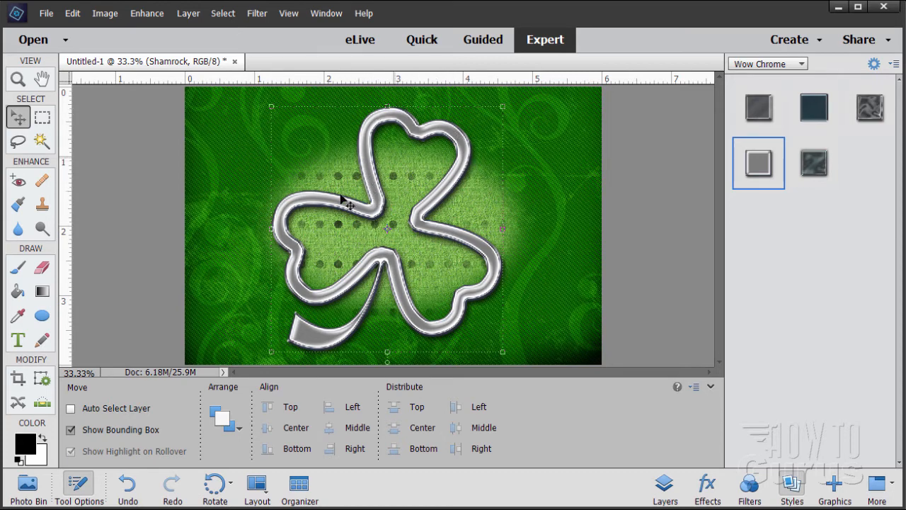
# Step: Add a new empty layer above the Shamrock layer and set the foreground colour to ffc600
pyautogui.click(664, 487)
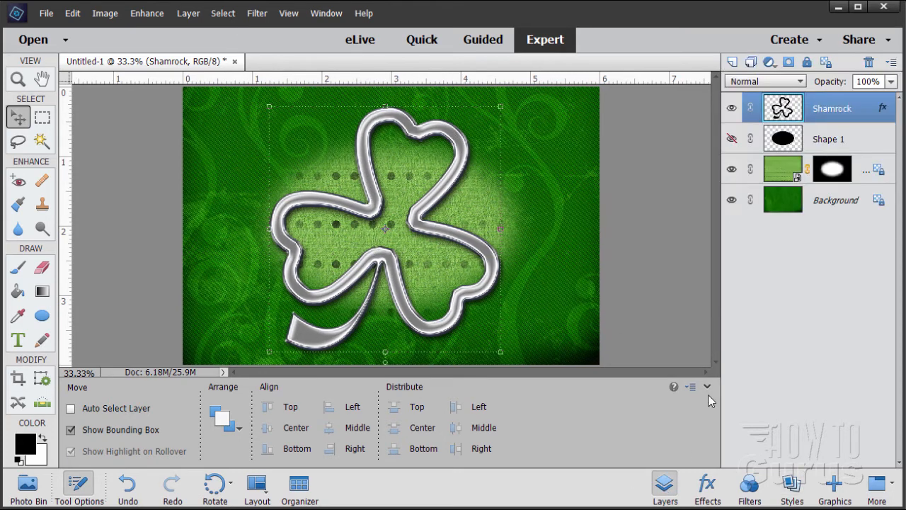
pyautogui.click(733, 62)
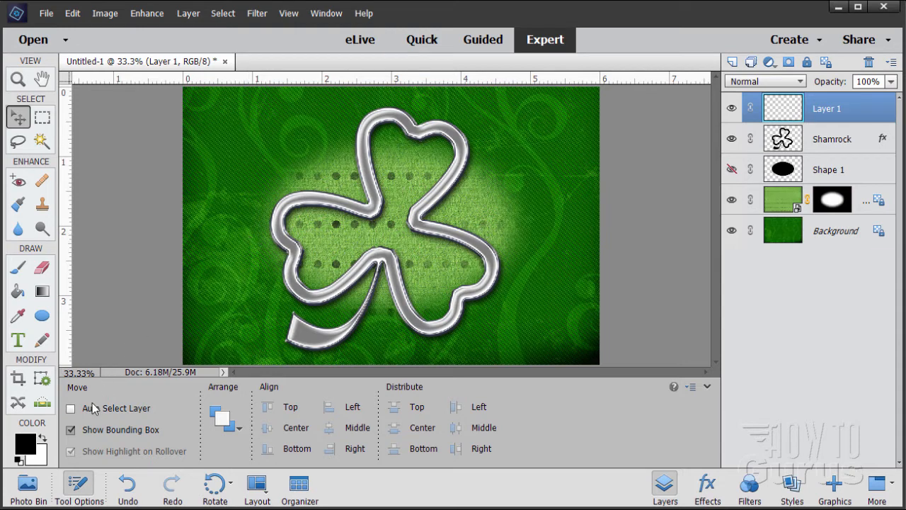
pyautogui.click(28, 444)
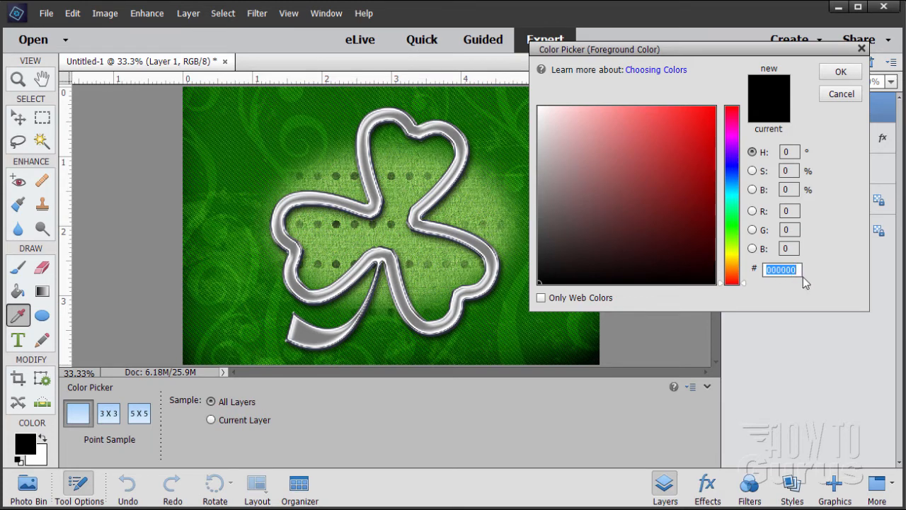
pyautogui.write('ff')
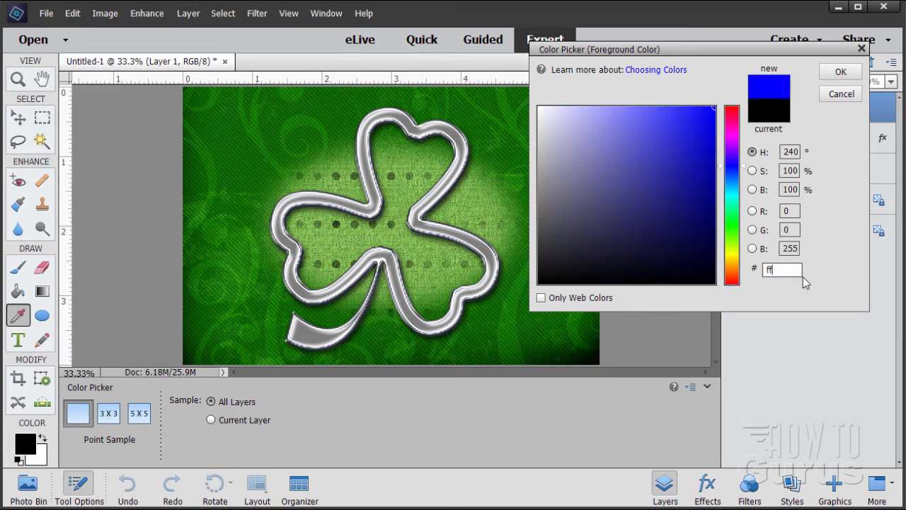
pyautogui.write('c600')
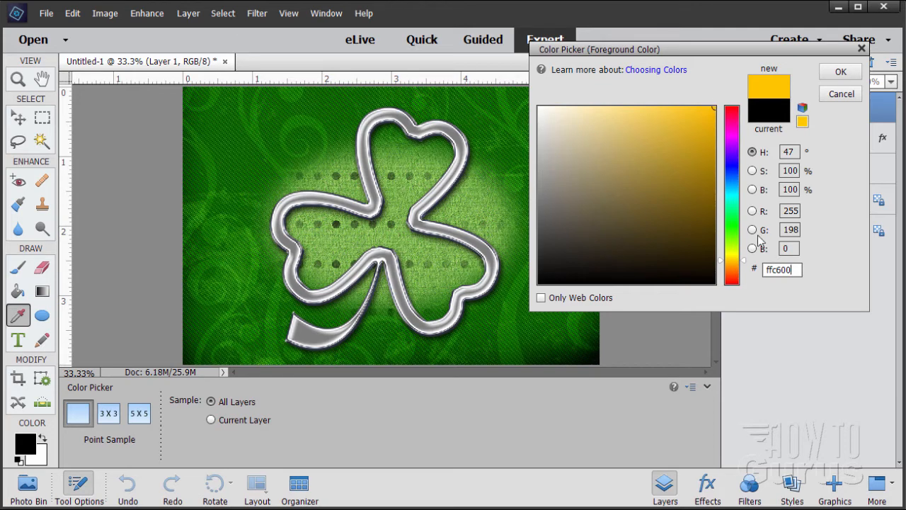
pyautogui.click(837, 73)
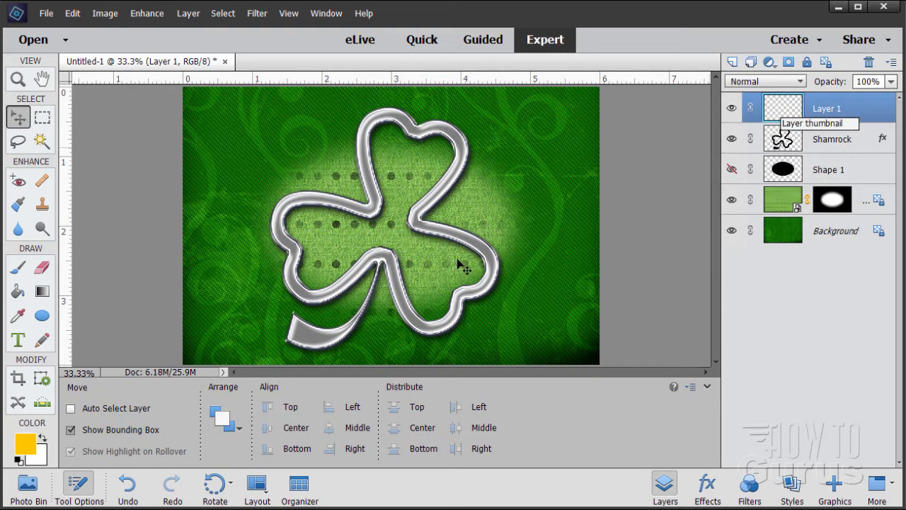
# Step: Fill the whole of Layer 1 with the golden foreground colour using the Paint Bucket
pyautogui.click(18, 291)
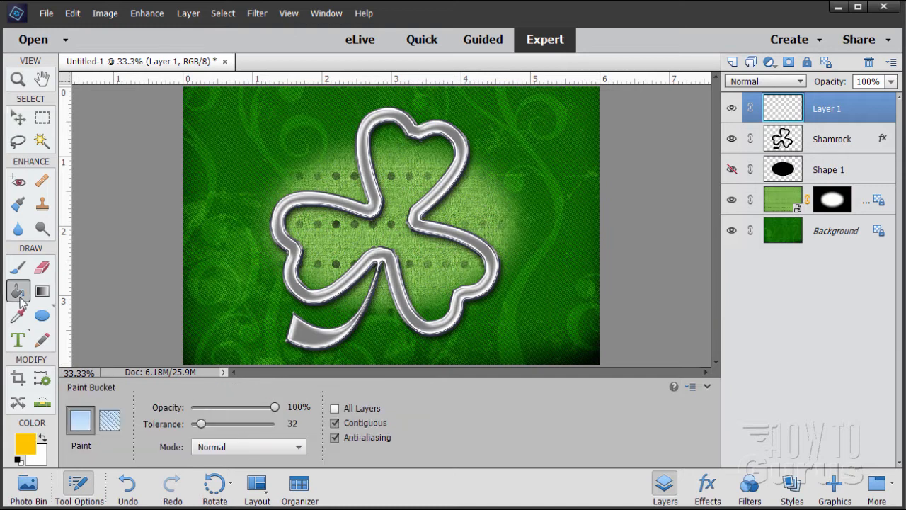
pyautogui.click(245, 257)
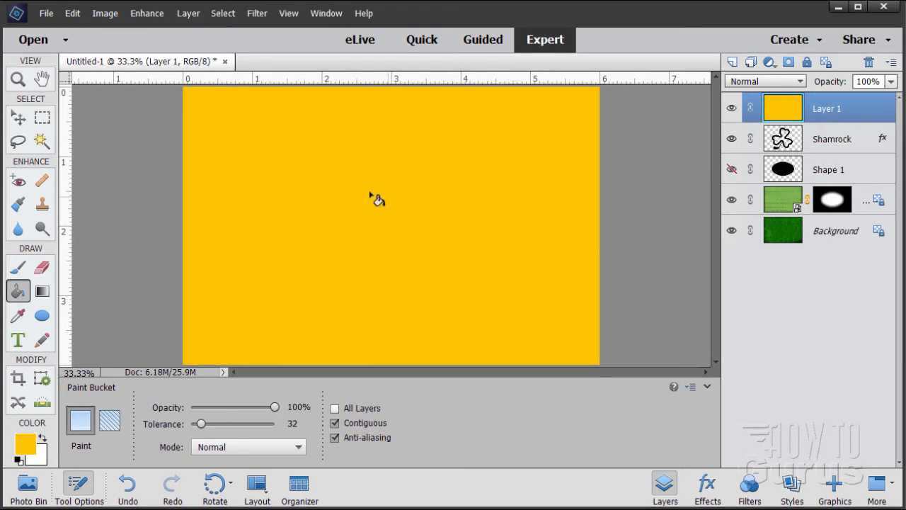
pyautogui.click(24, 121)
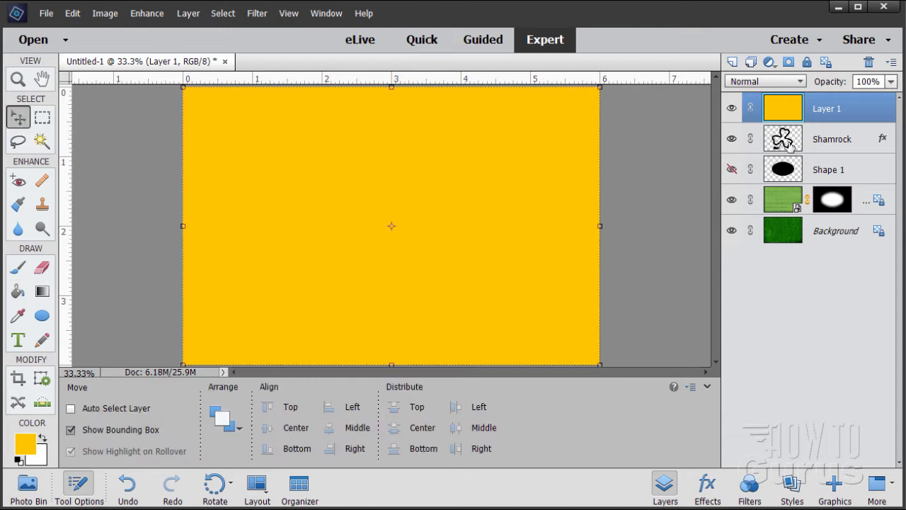
# Step: Set Layer 1's blend mode to Color and clip it to the Shamrock layer with a clipping mask
pyautogui.click(762, 82)
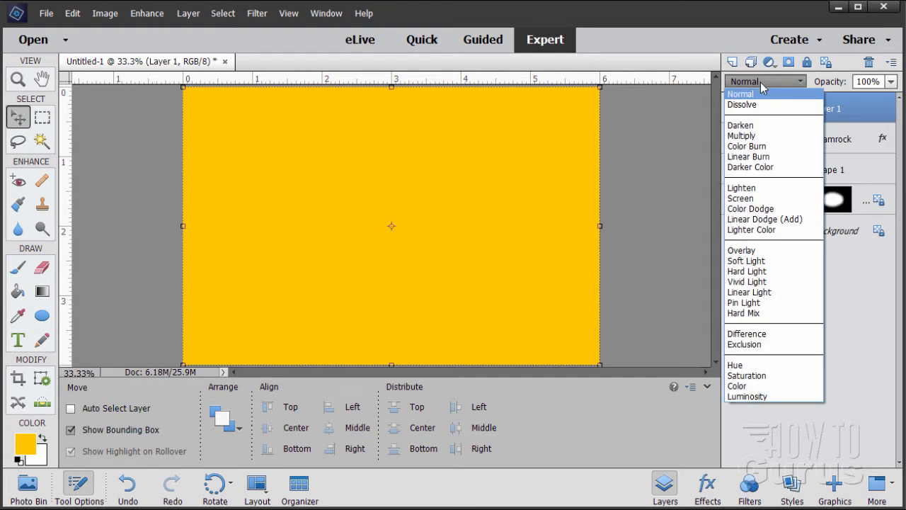
pyautogui.click(738, 386)
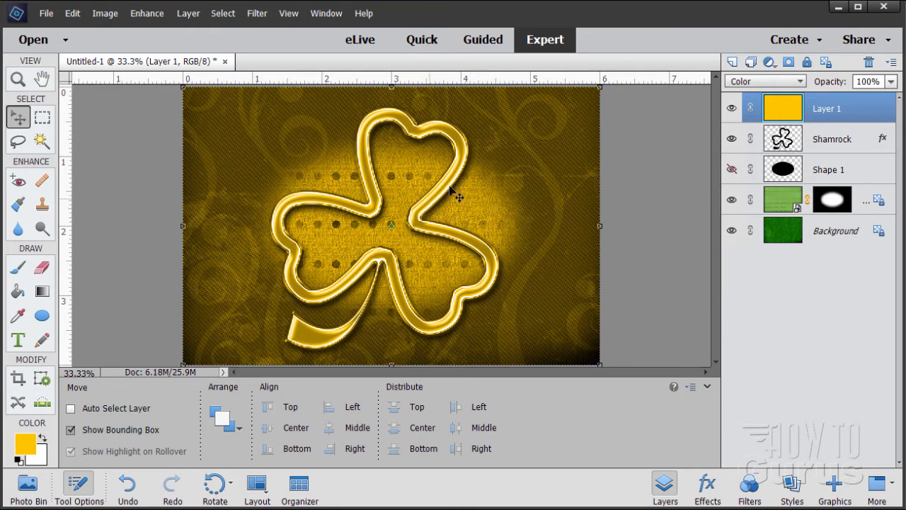
pyautogui.rightClick(792, 111)
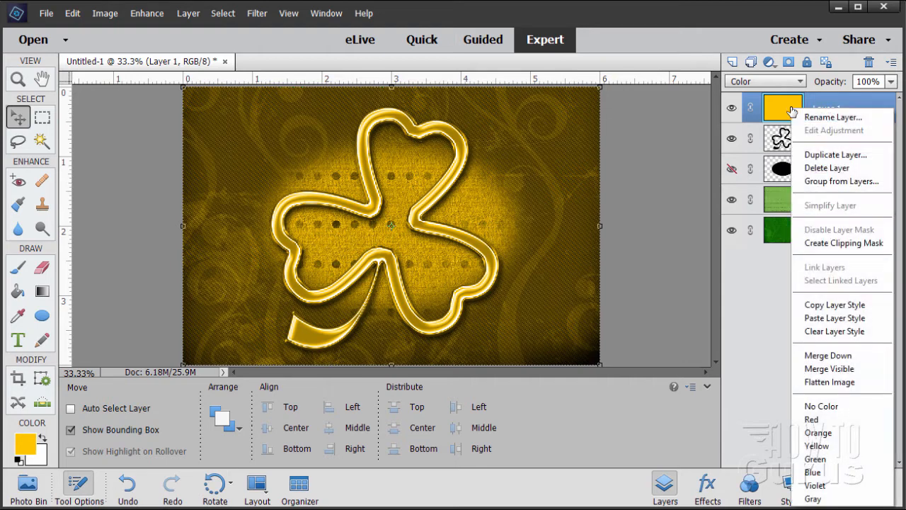
pyautogui.click(843, 243)
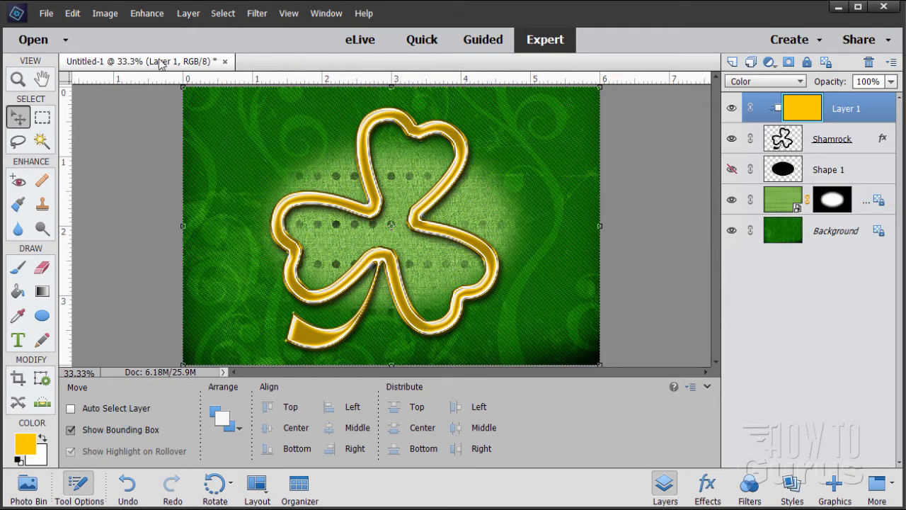
# Step: Undo Layer 1's clipping mask and select the empty area around and inside the shamrock outline on the Shamrock layer using the Magic Wand with Contiguous off
pyautogui.click(72, 12)
pyautogui.click(83, 28)
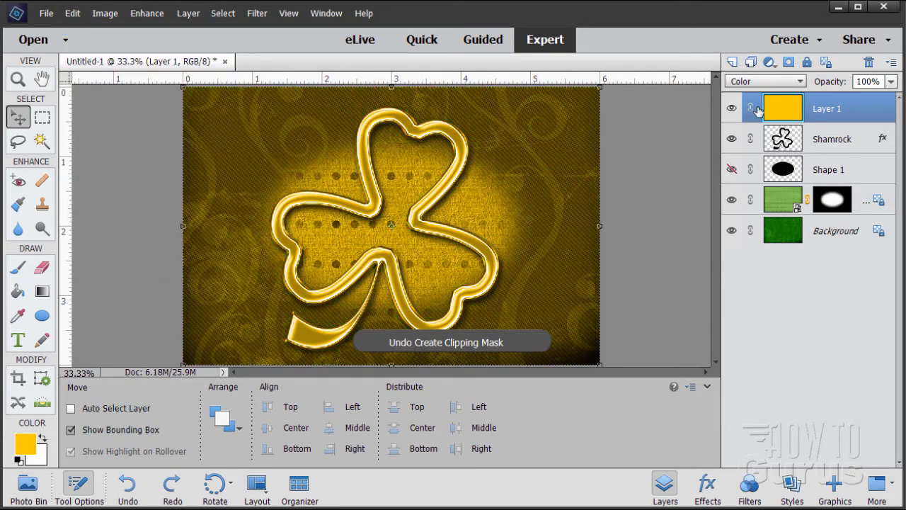
pyautogui.click(787, 140)
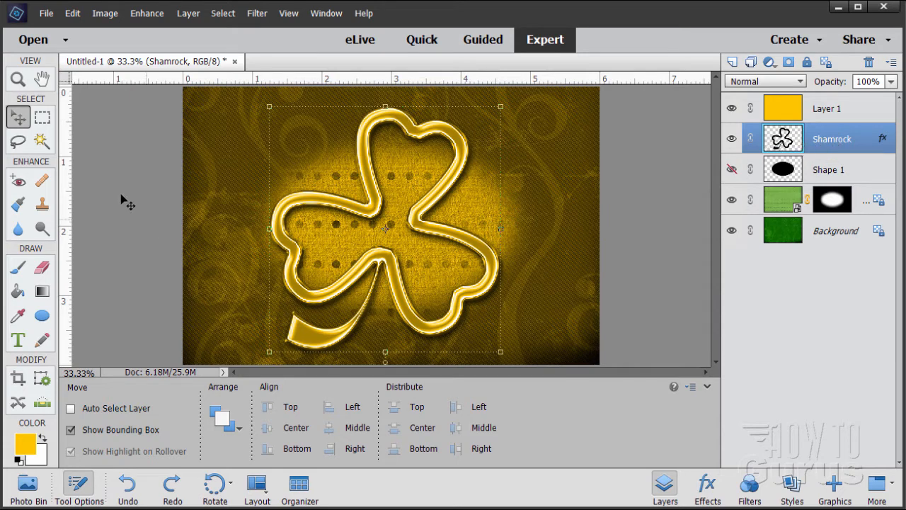
pyautogui.click(41, 141)
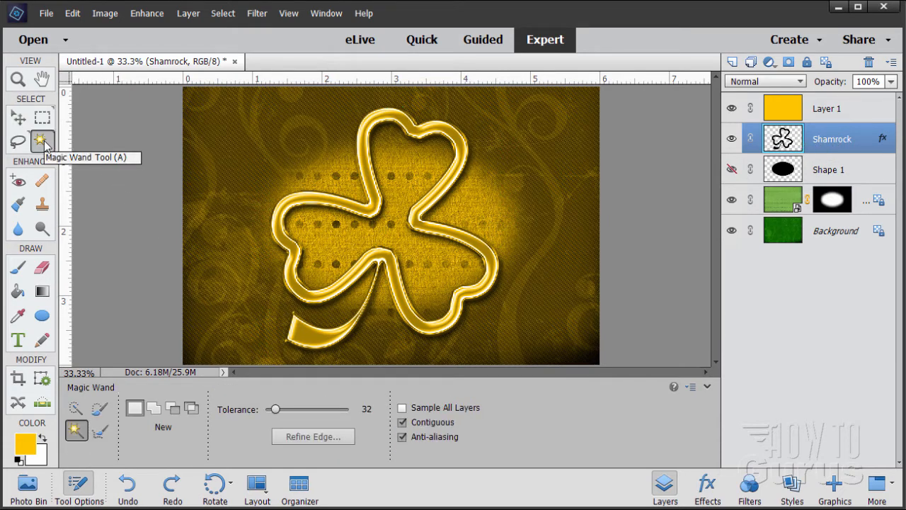
pyautogui.click(402, 423)
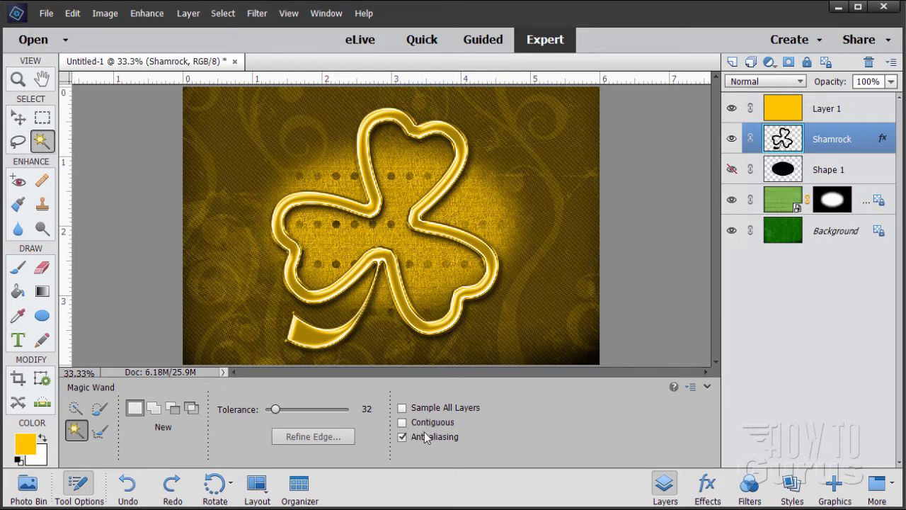
pyautogui.click(551, 260)
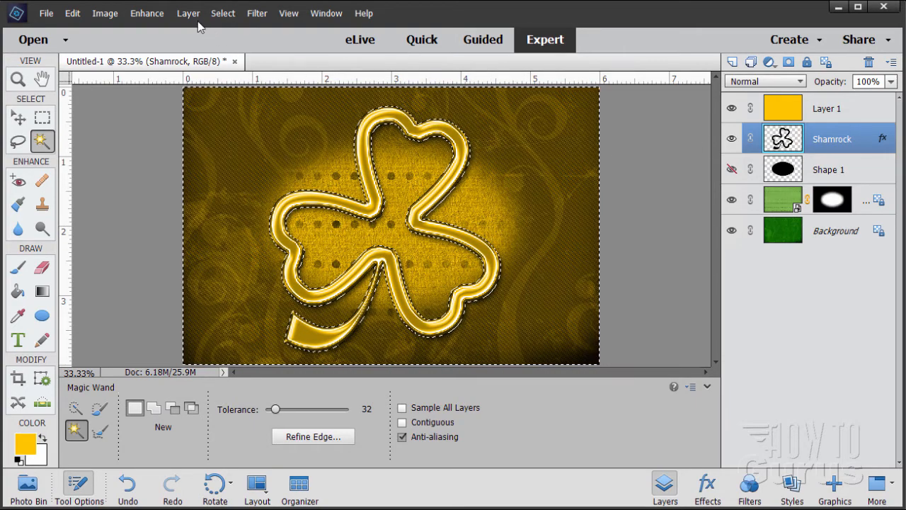
# Step: Invert the selection to the shamrock outline and add it as a layer mask on Layer 1
pyautogui.click(222, 13)
pyautogui.click(233, 64)
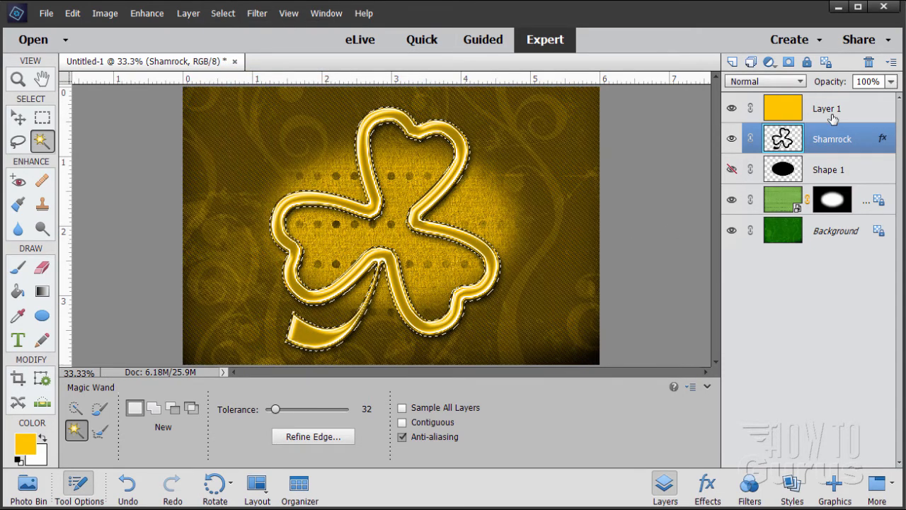
pyautogui.click(788, 113)
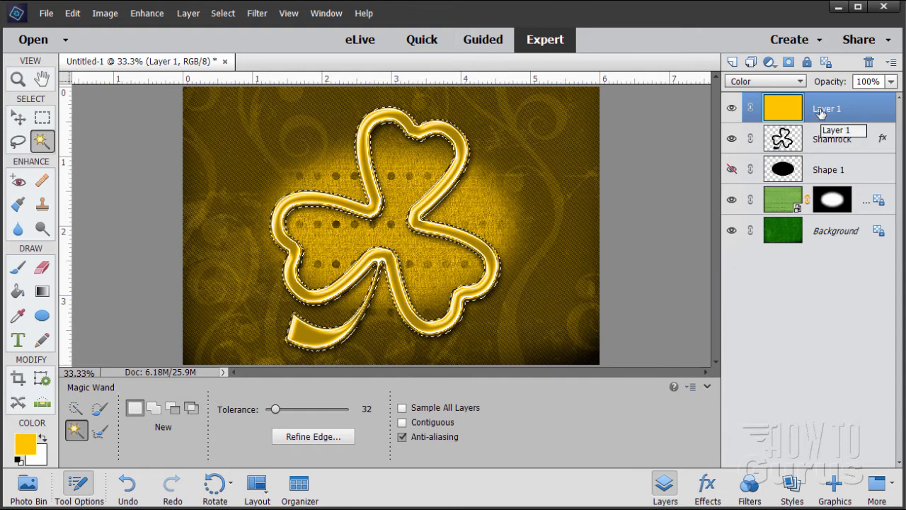
pyautogui.click(790, 65)
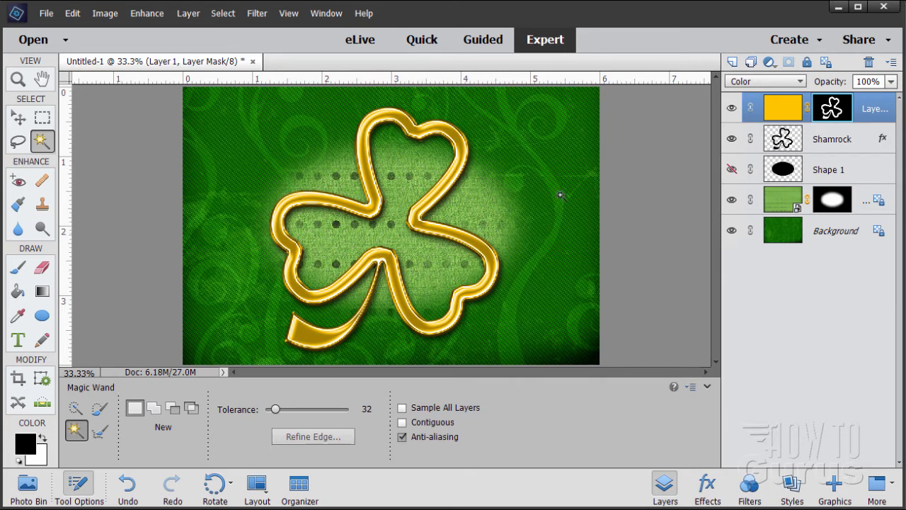
pyautogui.click(19, 119)
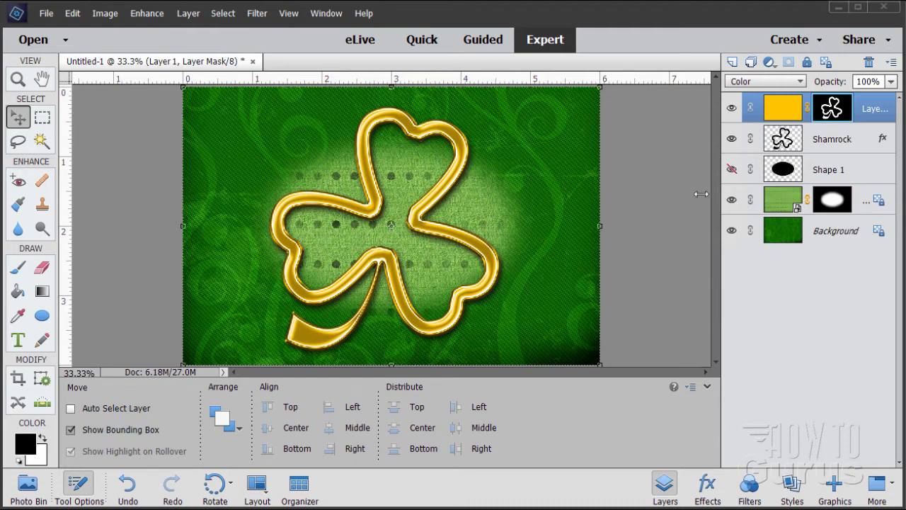
# Step: Open the Shamrock layer's style settings and set the lighting angle to 108 degrees
pyautogui.click(813, 142)
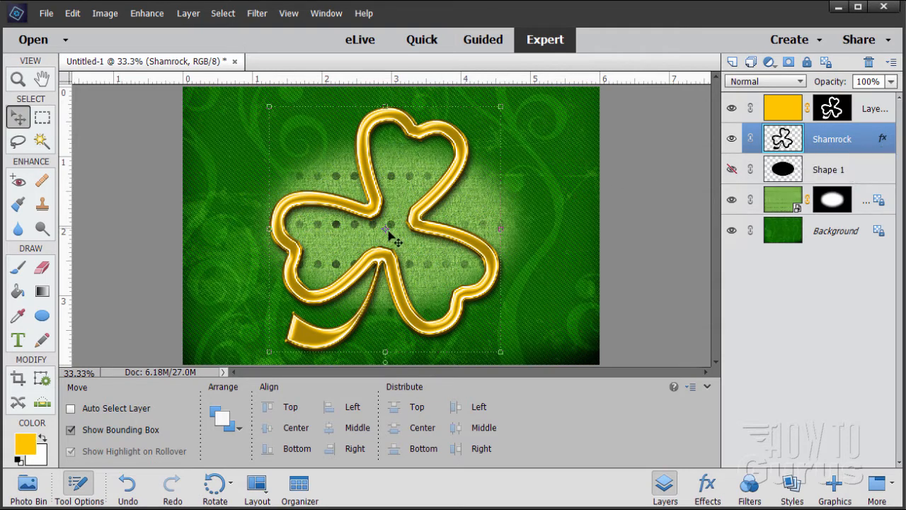
pyautogui.doubleClick(883, 140)
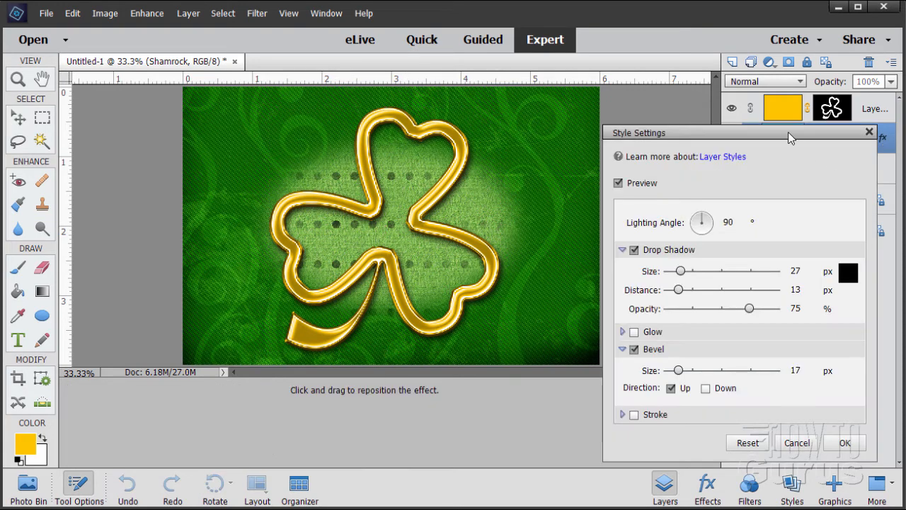
pyautogui.moveTo(788, 132); pyautogui.dragTo(721, 132)
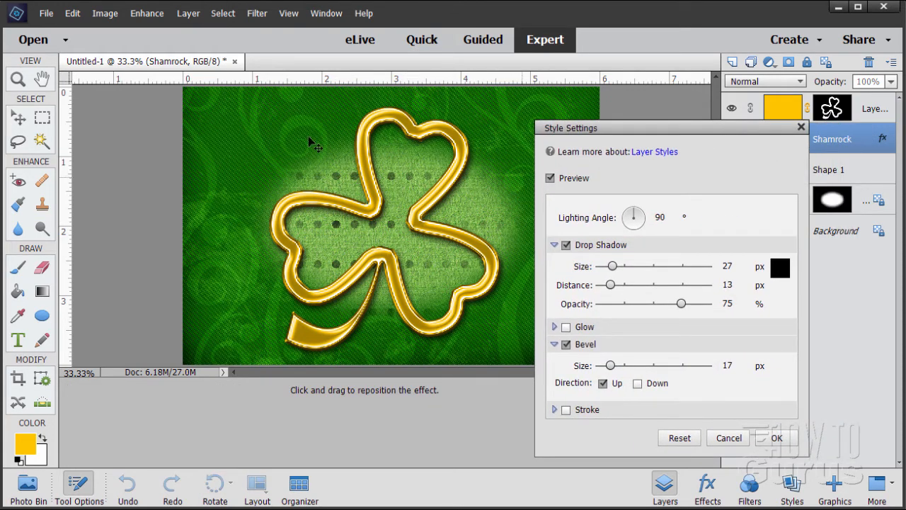
pyautogui.click(184, 15)
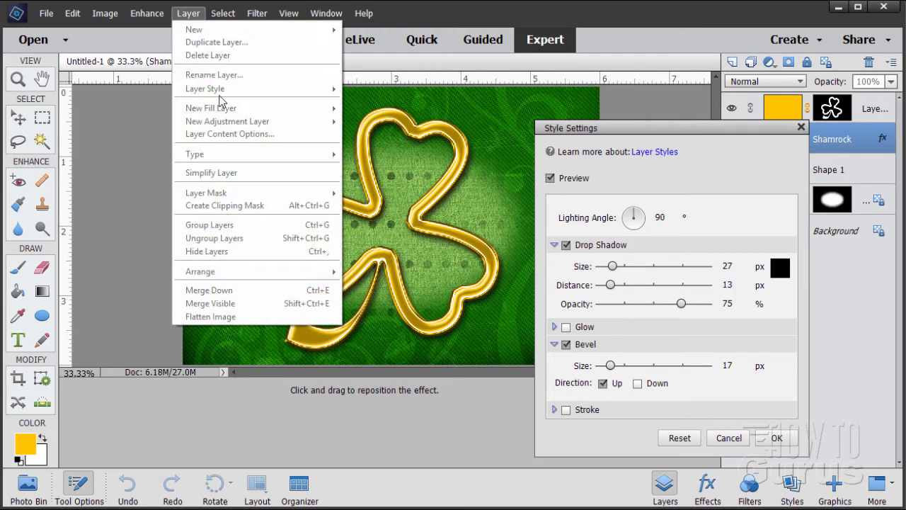
pyautogui.click(147, 119)
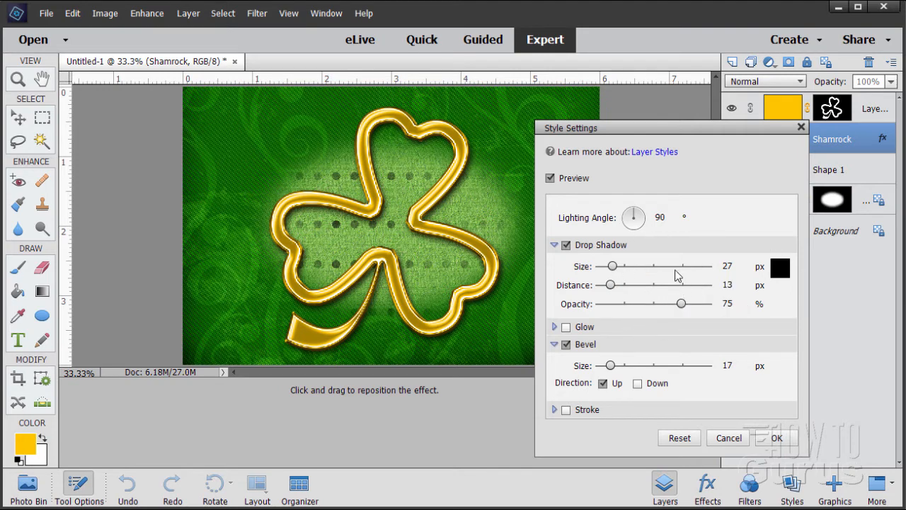
pyautogui.doubleClick(654, 216)
pyautogui.write('108')
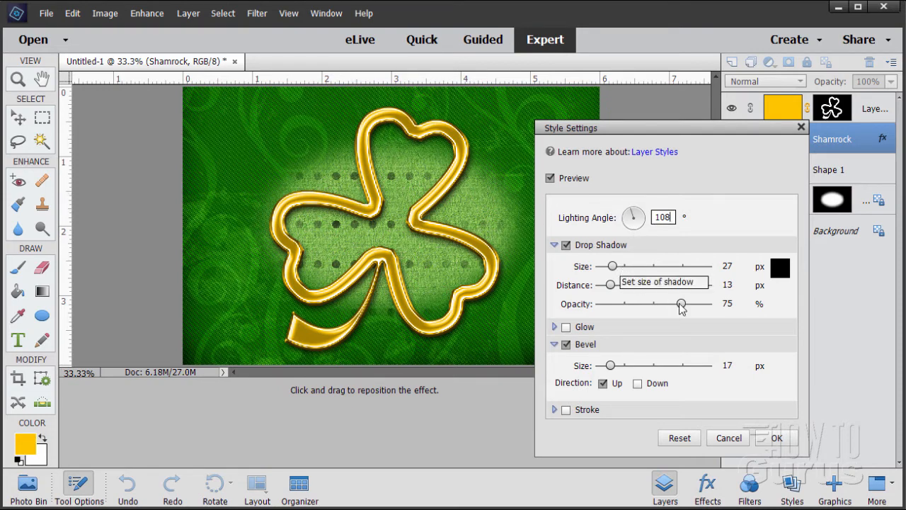
# Step: Set the shamrock's drop shadow distance to 73 px and size to 35 px, and apply the style settings
pyautogui.click(724, 284)
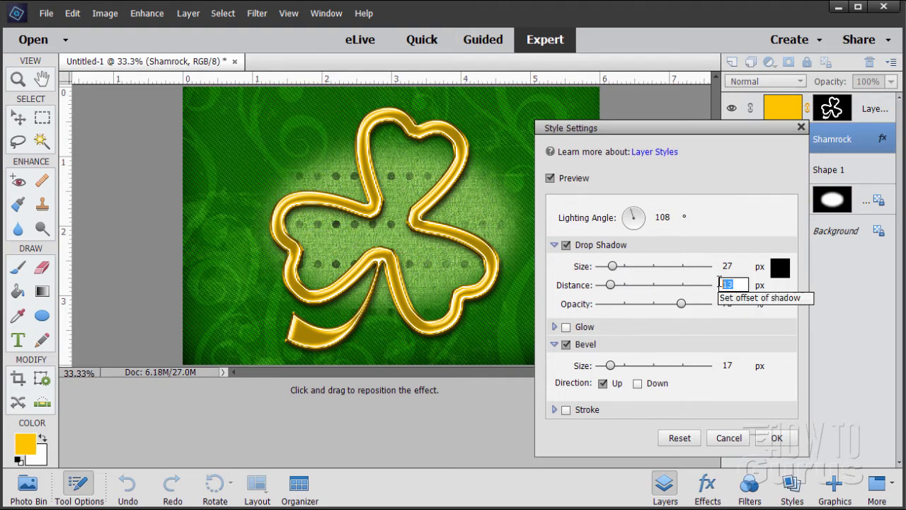
pyautogui.write('73')
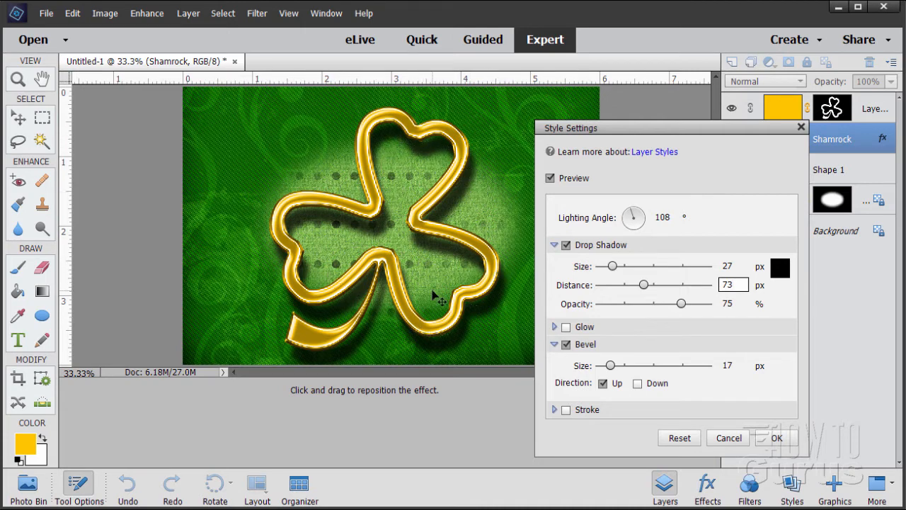
pyautogui.click(732, 305)
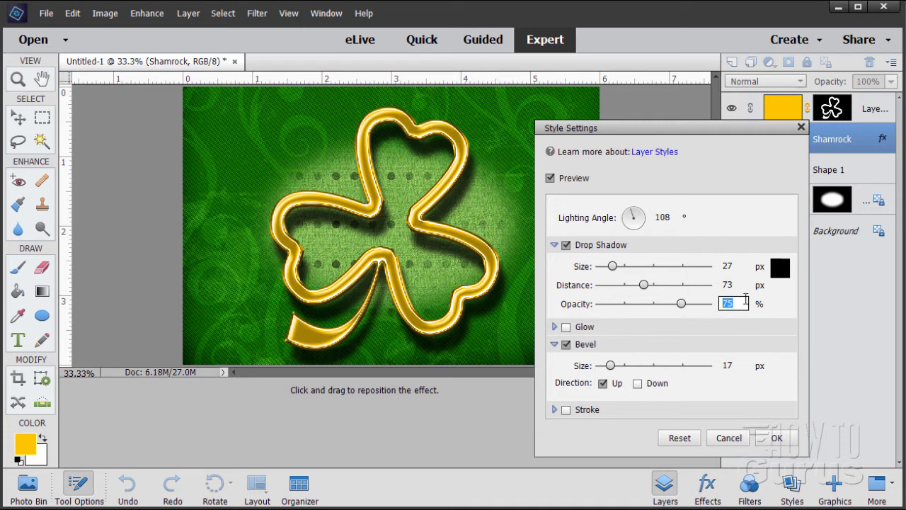
pyautogui.click(741, 267)
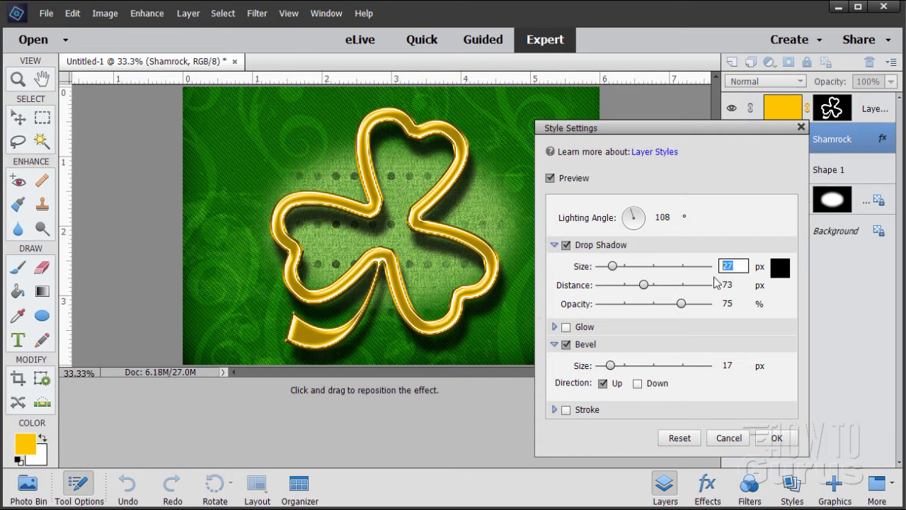
pyautogui.write('35')
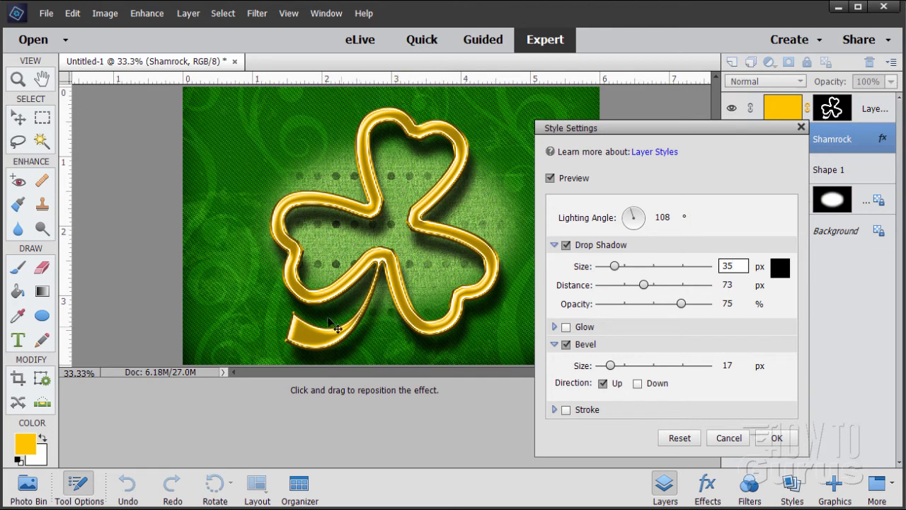
pyautogui.click(770, 438)
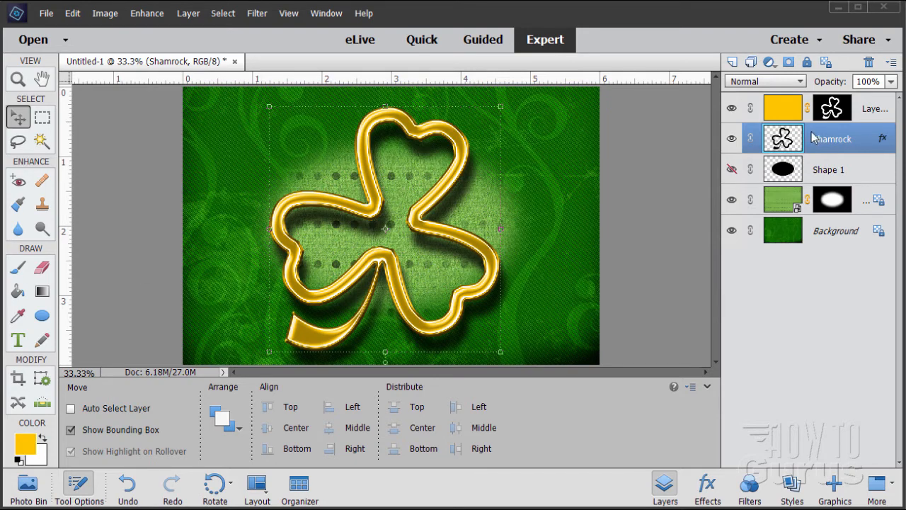
# Step: Add a new empty layer above Layer 1 and hide all the layers beneath it
pyautogui.click(785, 111)
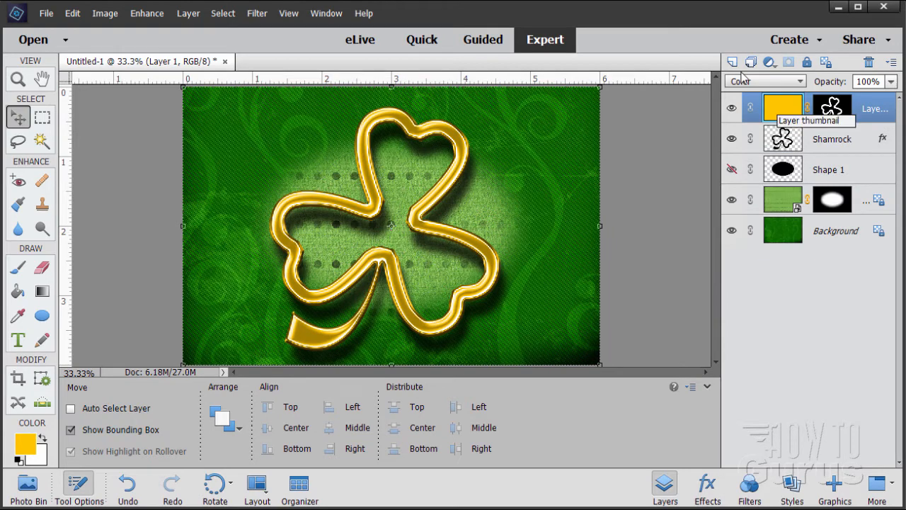
pyautogui.hotkey('ctrl', 'shift', 'alt', 'n')
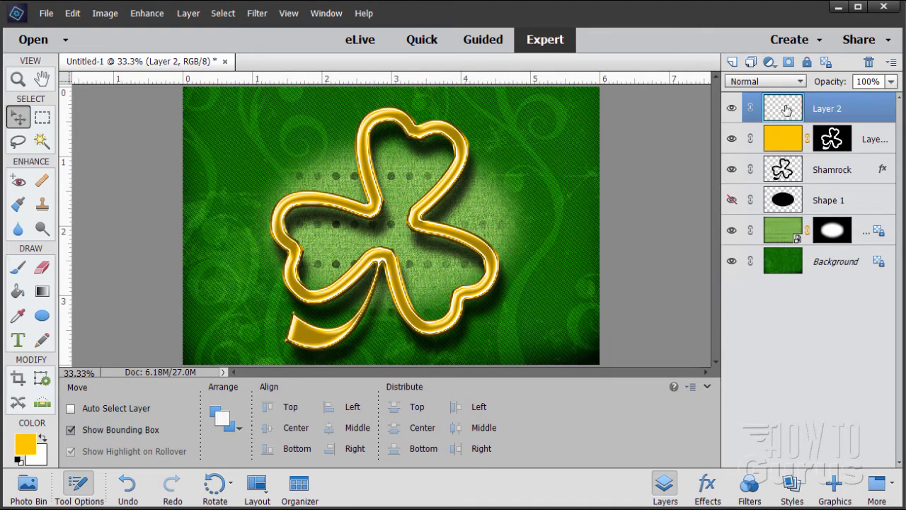
pyautogui.click(732, 139)
pyautogui.click(733, 170)
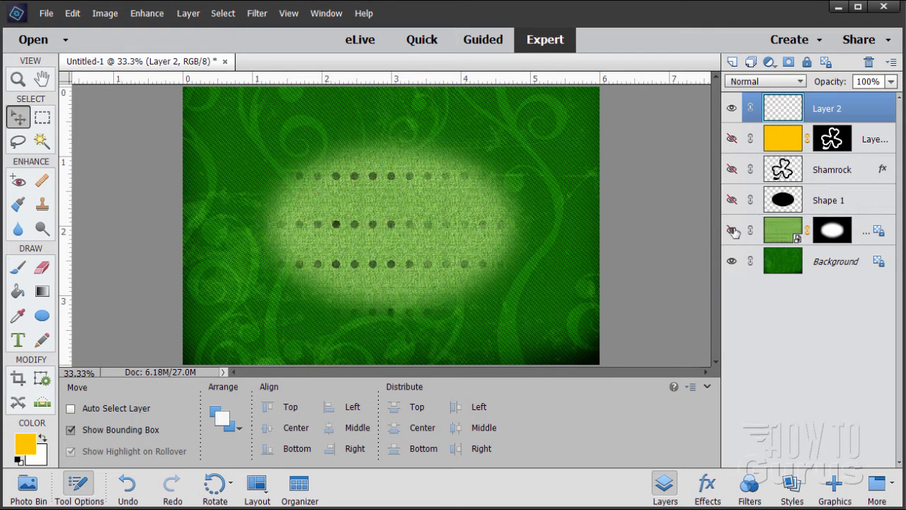
pyautogui.click(732, 230)
pyautogui.click(732, 261)
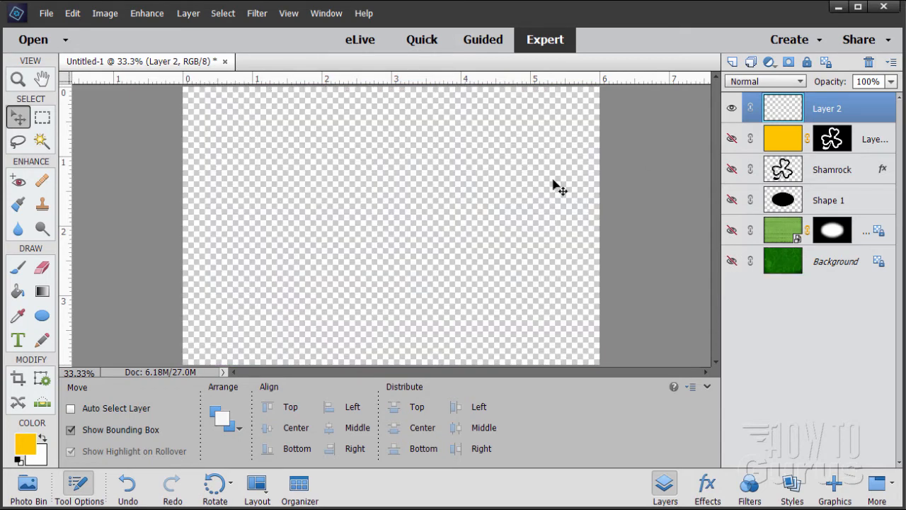
# Step: Reset the foreground and background colours to default black and white and show the guides
pyautogui.click(19, 460)
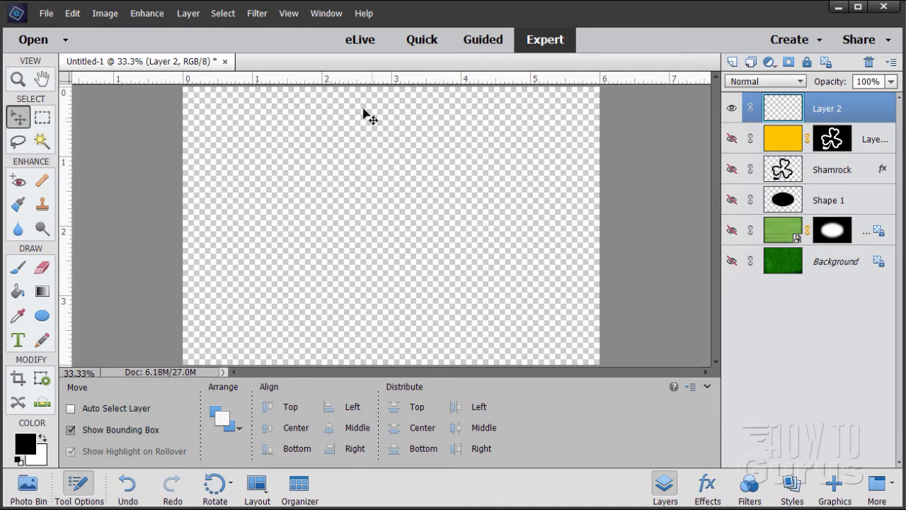
pyautogui.click(291, 15)
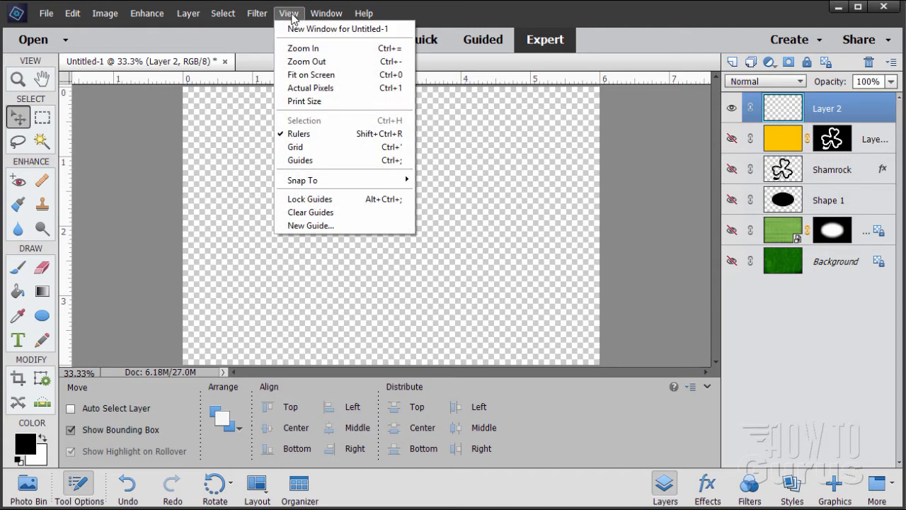
pyautogui.click(307, 161)
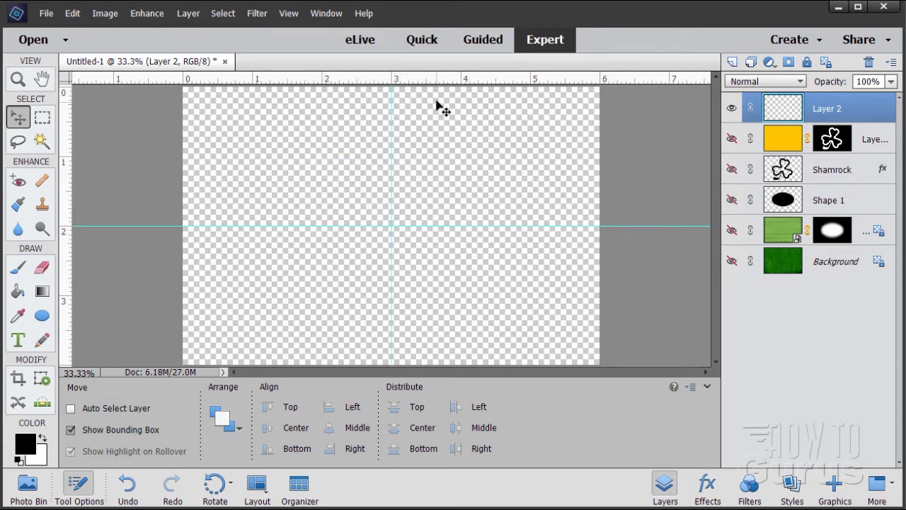
# Step: Add three horizontal guides across the canvas at about 0.13 in, about 0.75 in and exactly 0 in
pyautogui.moveTo(425, 83)
pyautogui.mouseDown()
pyautogui.moveTo(435, 120)
pyautogui.moveTo(432, 95)
pyautogui.mouseUp()
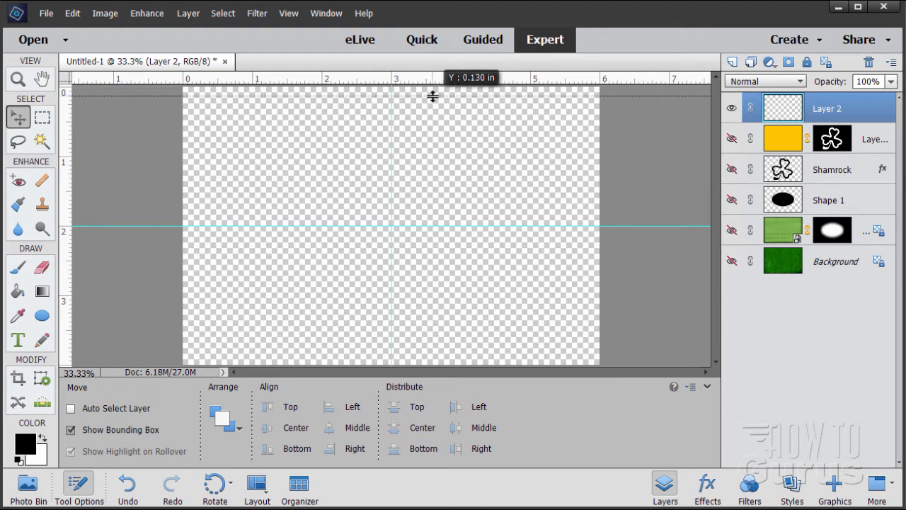
pyautogui.moveTo(433, 95); pyautogui.dragTo(426, 139)
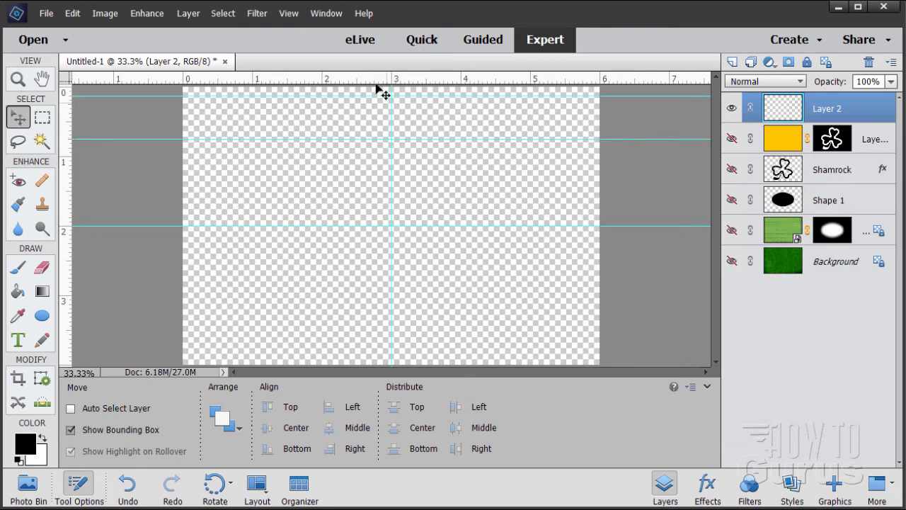
pyautogui.click(288, 13)
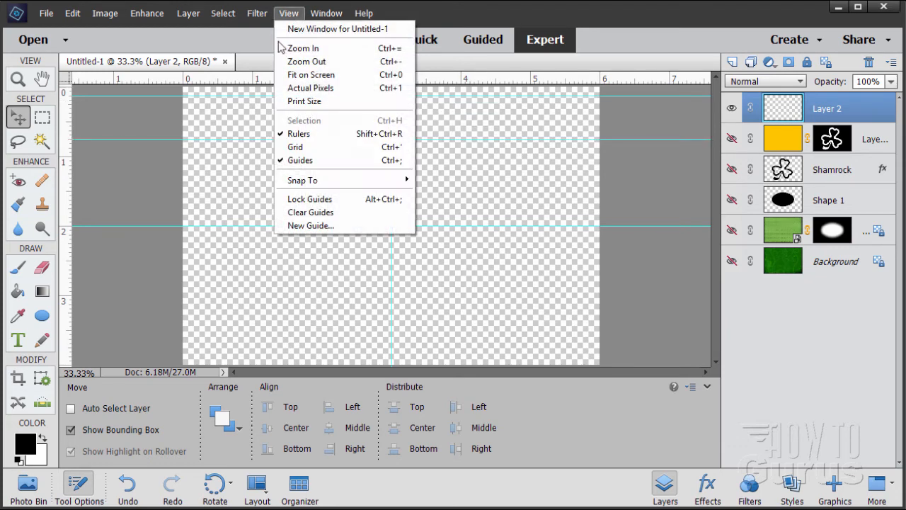
pyautogui.click(326, 227)
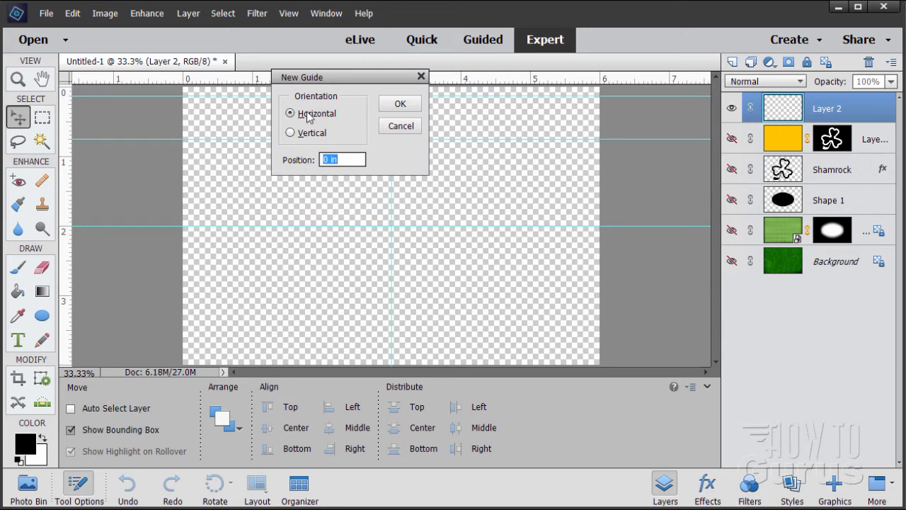
pyautogui.click(400, 103)
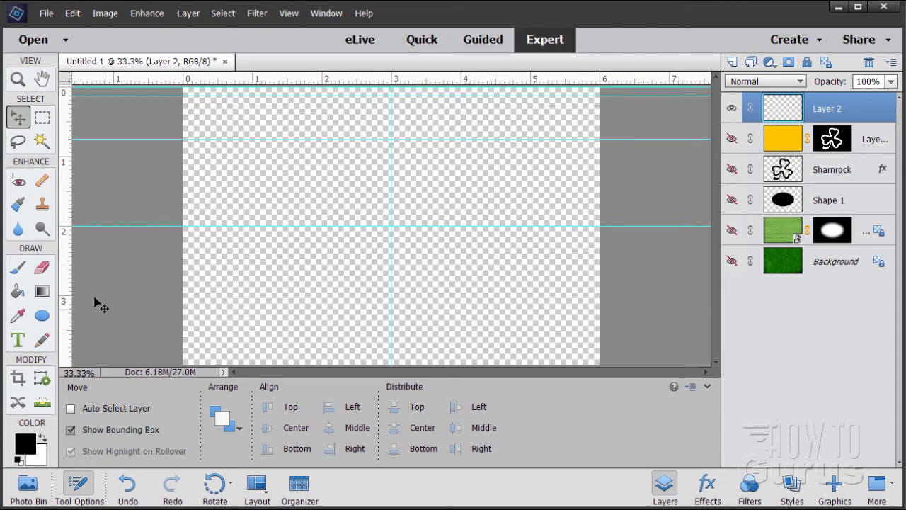
# Step: Set up the Ellipse shape tool with the Circle constraint
pyautogui.click(42, 318)
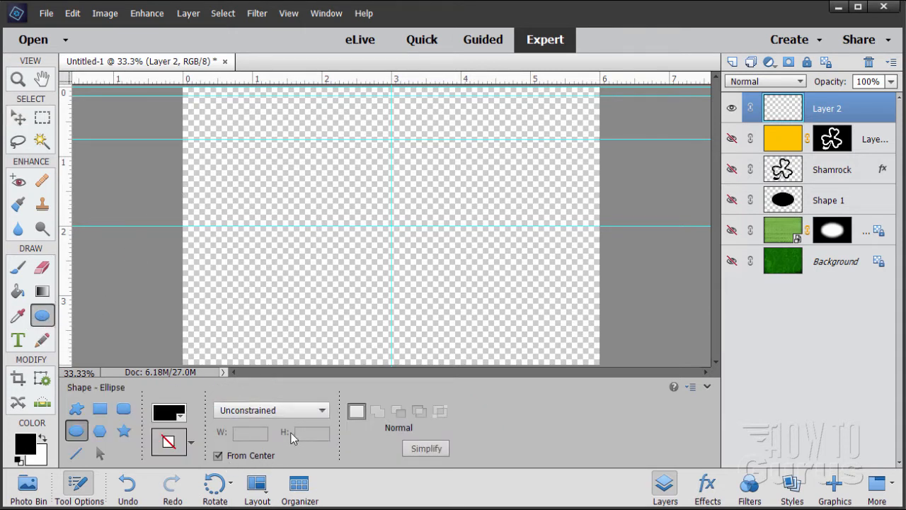
pyautogui.click(283, 410)
pyautogui.click(247, 435)
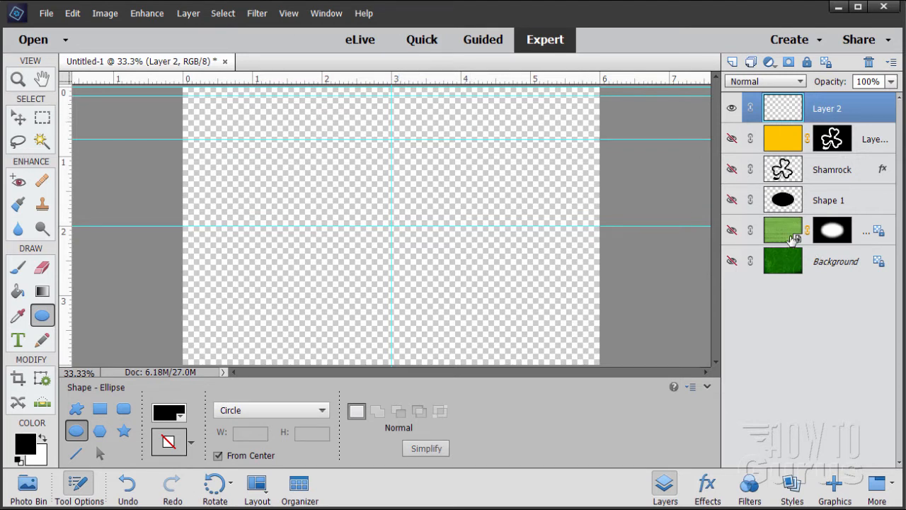
# Step: Add a new empty layer above Layer 2 and fill Layer 2 with white
pyautogui.click(733, 62)
pyautogui.click(782, 146)
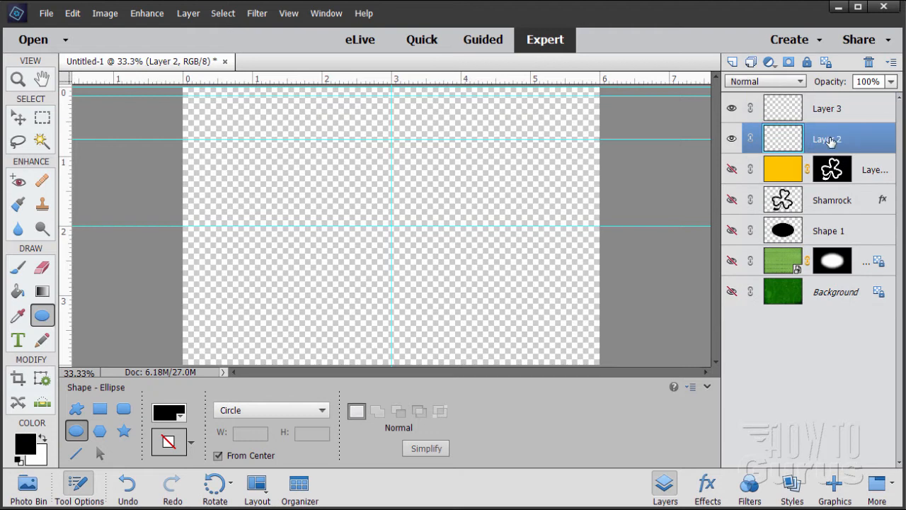
pyautogui.click(43, 438)
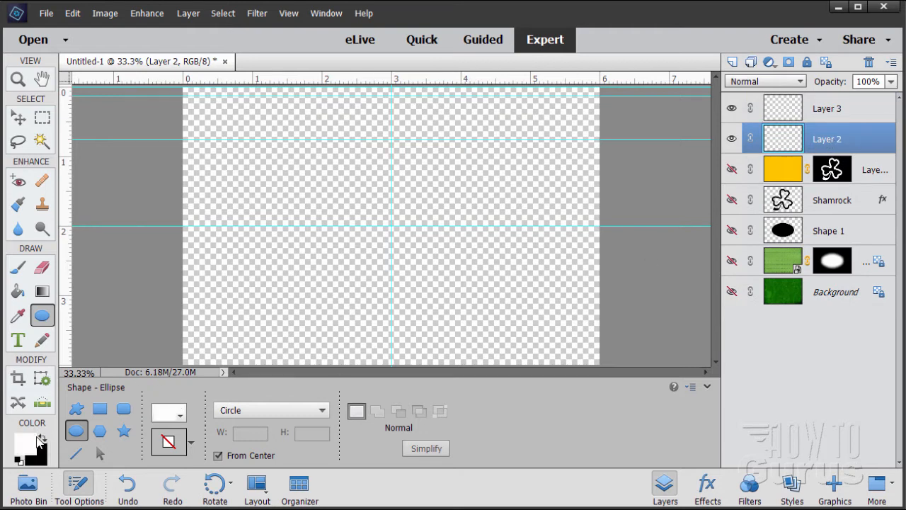
pyautogui.click(18, 291)
pyautogui.click(259, 298)
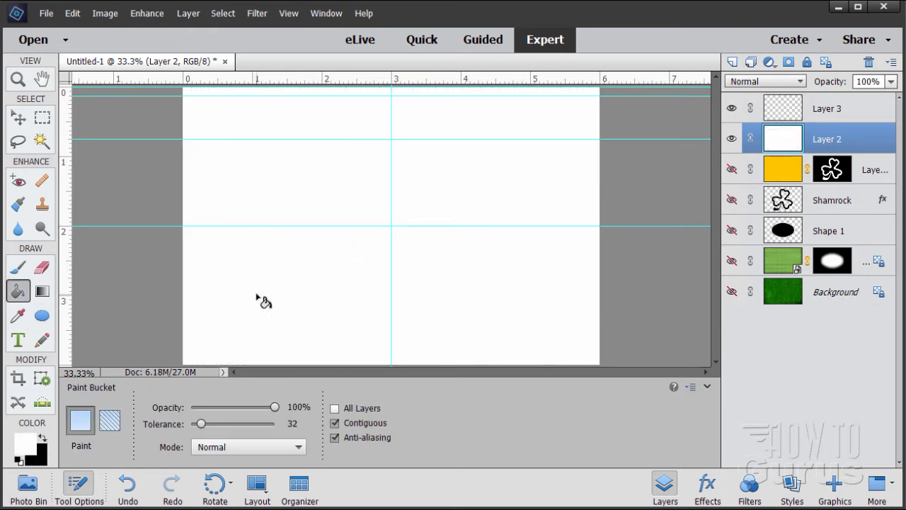
pyautogui.click(18, 118)
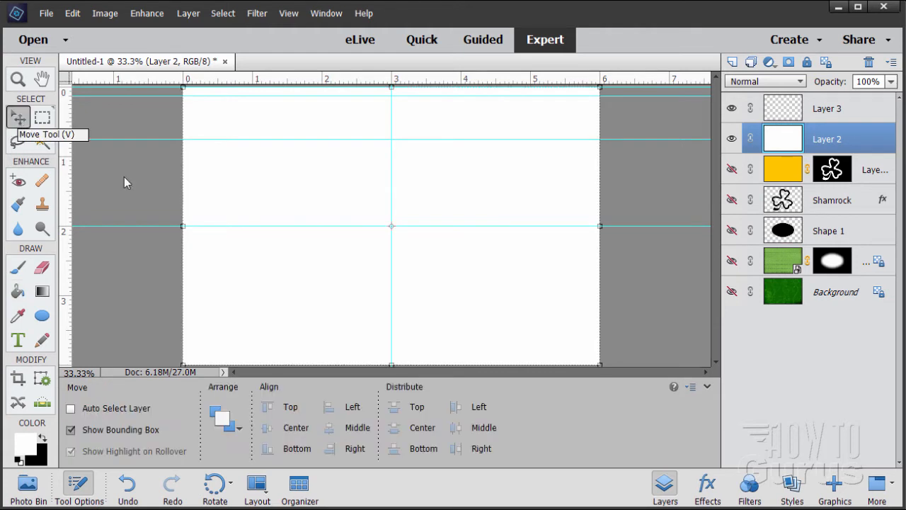
# Step: On Layer 3, draw two black concentric circles centred on the crossing guides, reaching the 0.13 in guide and the 0.75 in guide
pyautogui.click(790, 109)
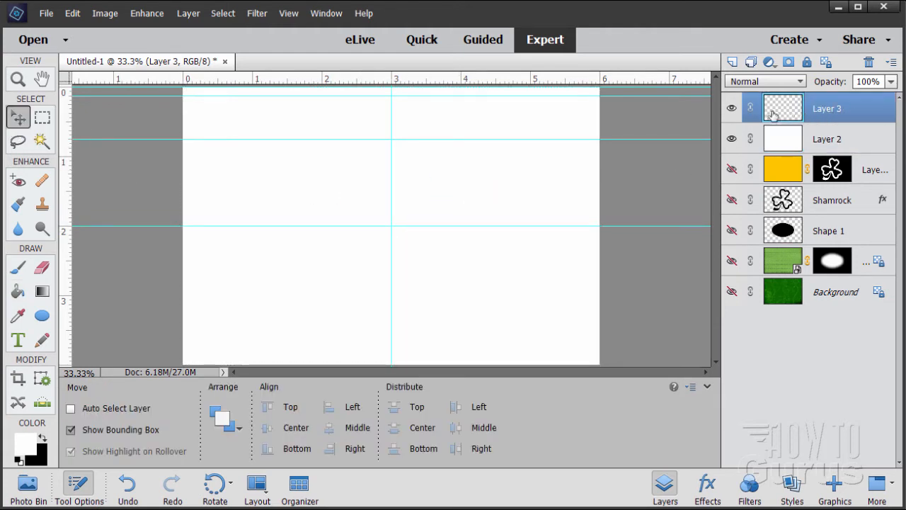
pyautogui.click(42, 317)
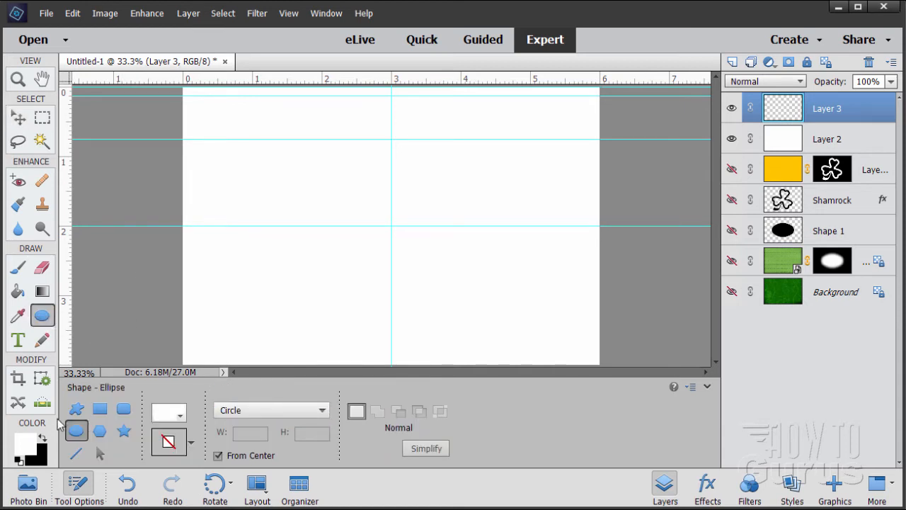
pyautogui.click(43, 437)
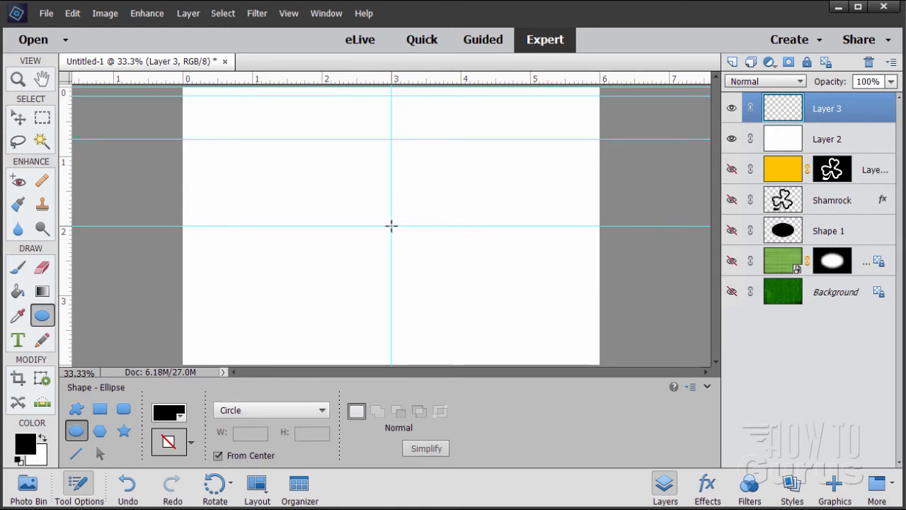
pyautogui.moveTo(391, 226); pyautogui.dragTo(395, 96)
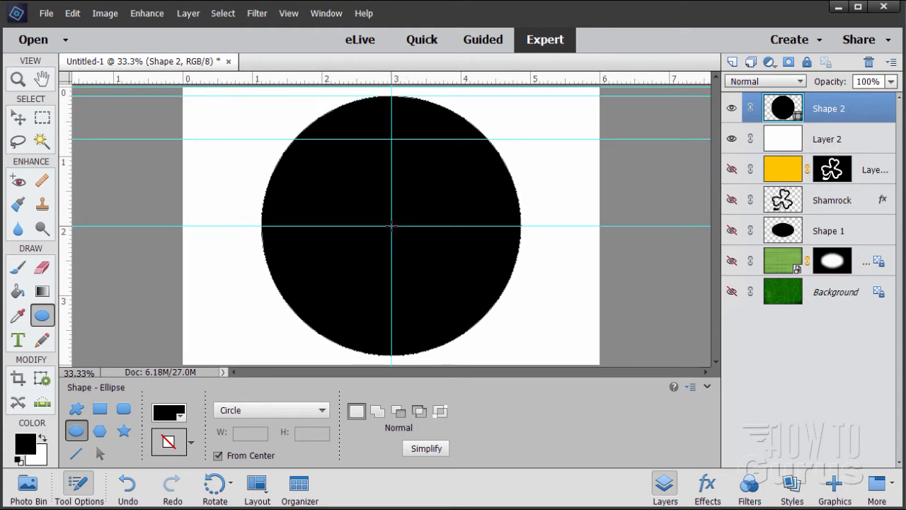
pyautogui.moveTo(392, 226); pyautogui.dragTo(391, 139)
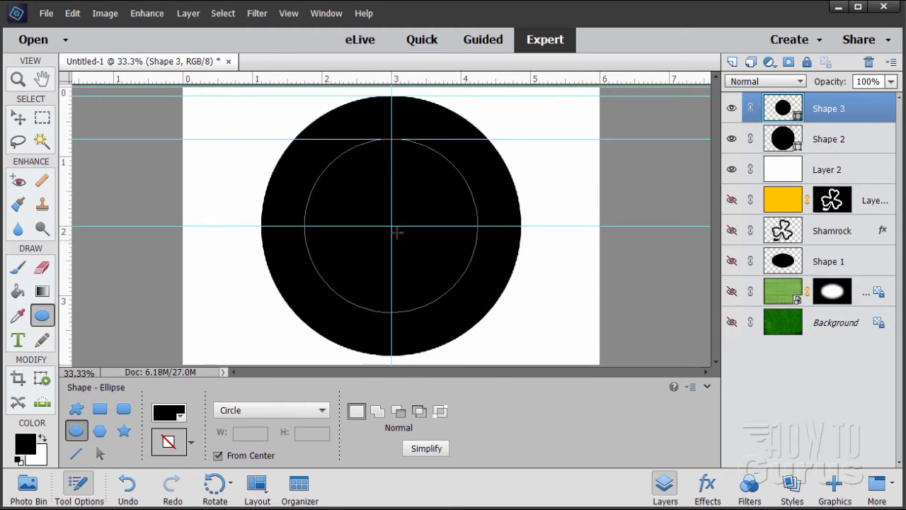
# Step: Switch to the Move tool and hide the guides
pyautogui.click(18, 118)
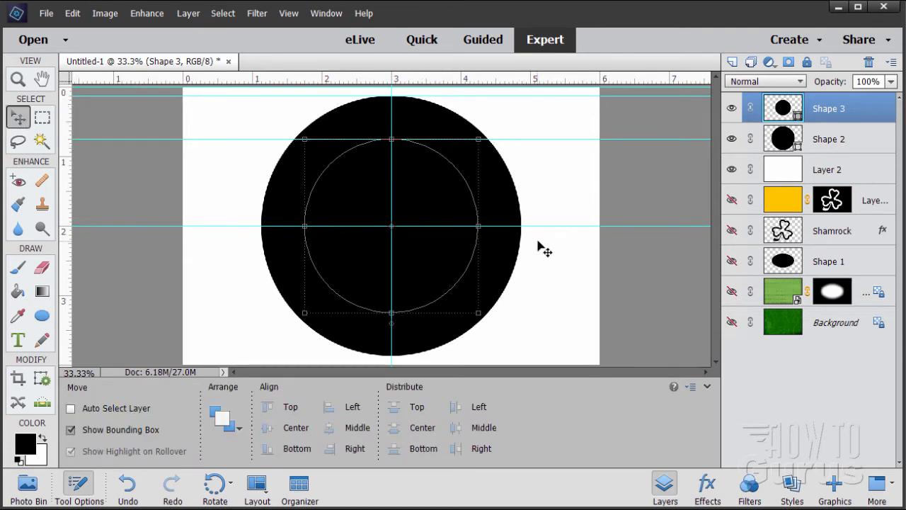
pyautogui.click(289, 13)
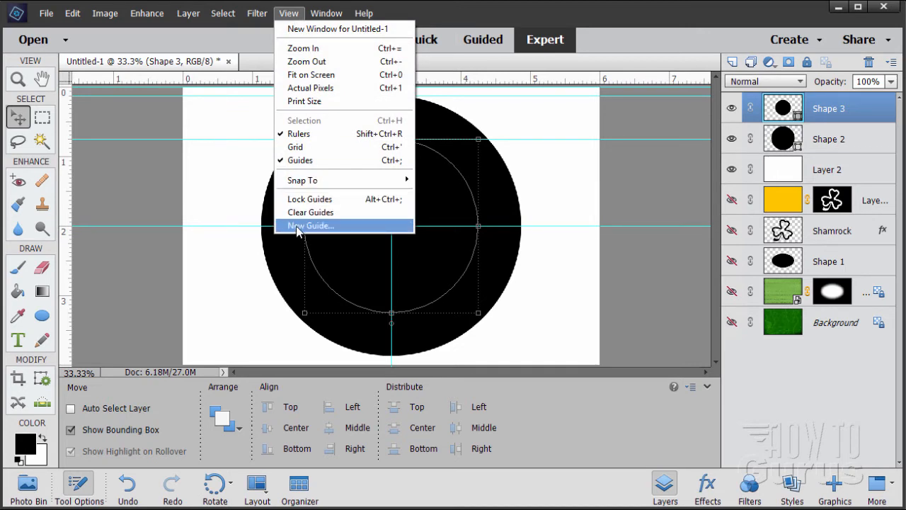
pyautogui.click(306, 164)
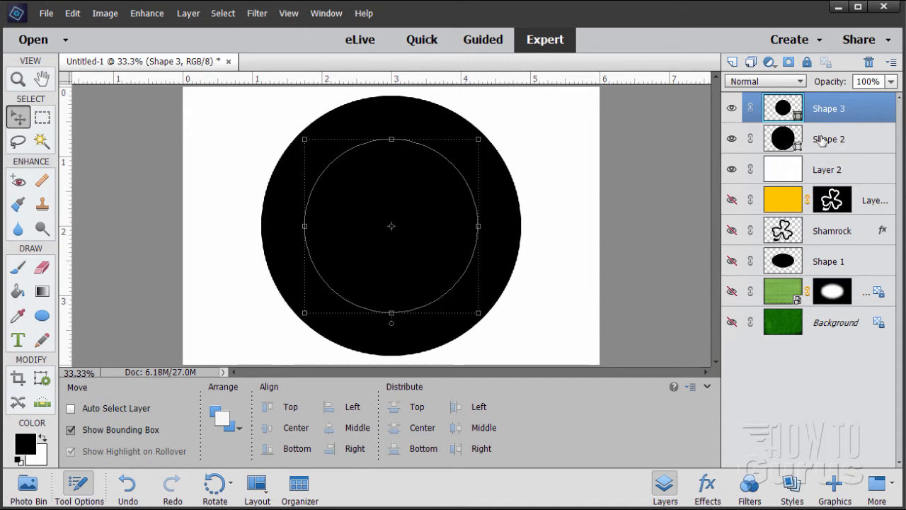
# Step: Simplify the Shape 3 and Shape 2 circle layers
pyautogui.rightClick(823, 114)
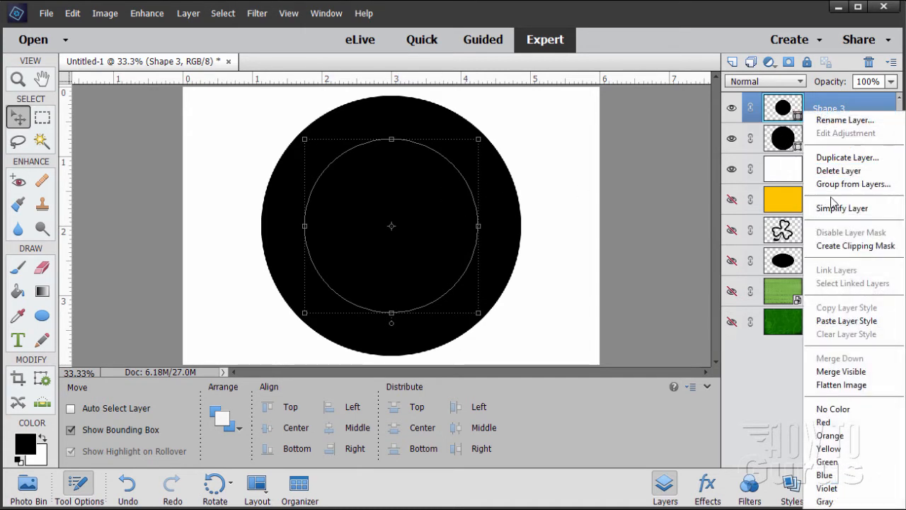
pyautogui.click(768, 205)
pyautogui.rightClick(825, 141)
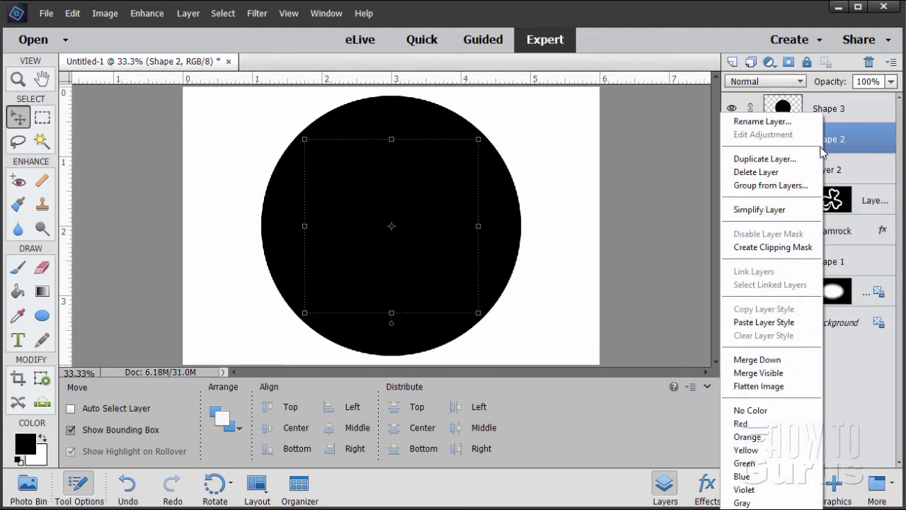
pyautogui.click(759, 209)
pyautogui.click(827, 116)
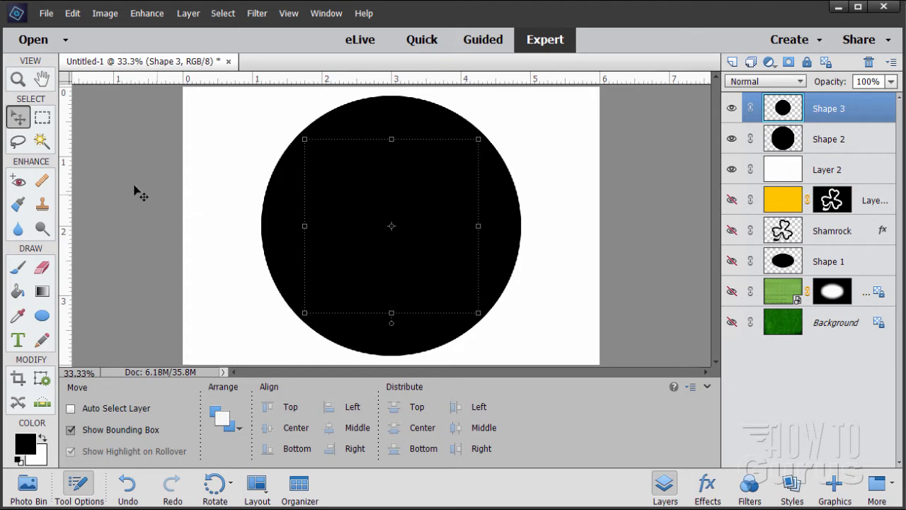
pyautogui.click(42, 141)
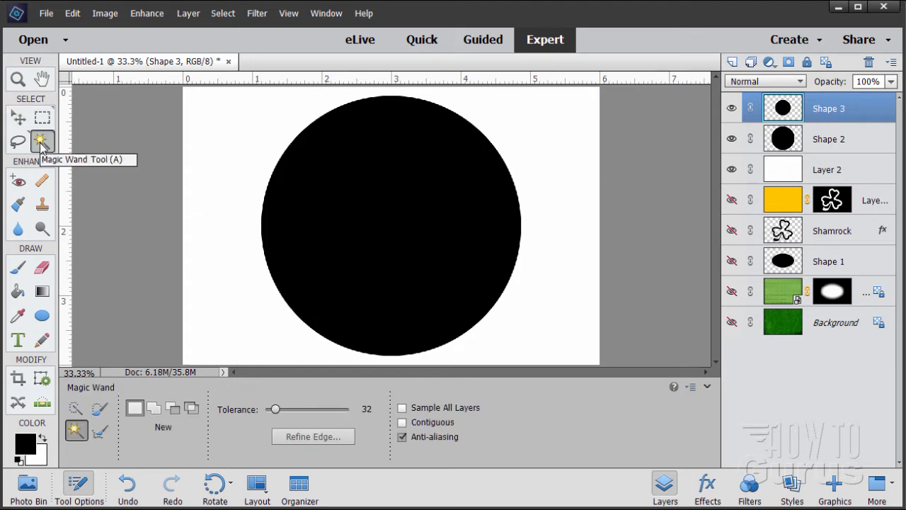
pyautogui.click(374, 214)
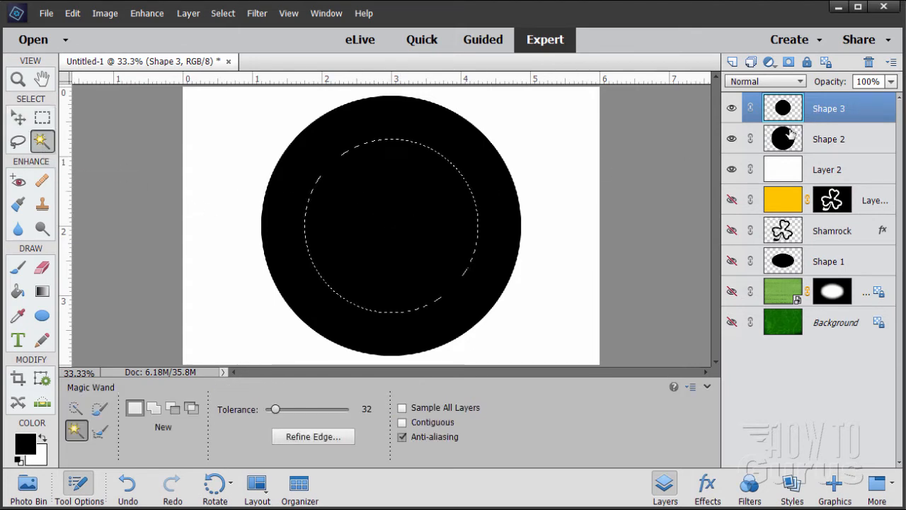
pyautogui.click(72, 13)
pyautogui.click(82, 29)
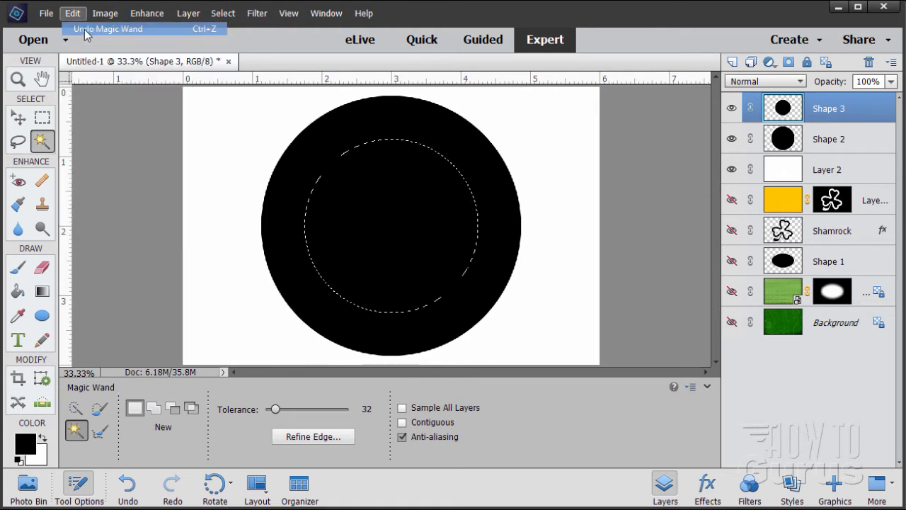
# Step: Load the small circle on the Shape 3 layer as a selection and hide that layer
pyautogui.click(843, 113)
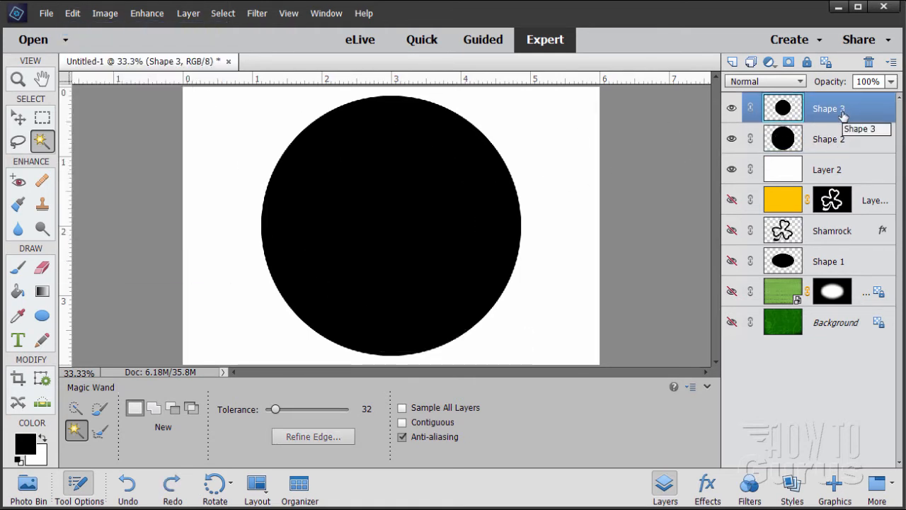
pyautogui.keyDown('ctrl'); pyautogui.click(786, 112); pyautogui.keyUp('ctrl')
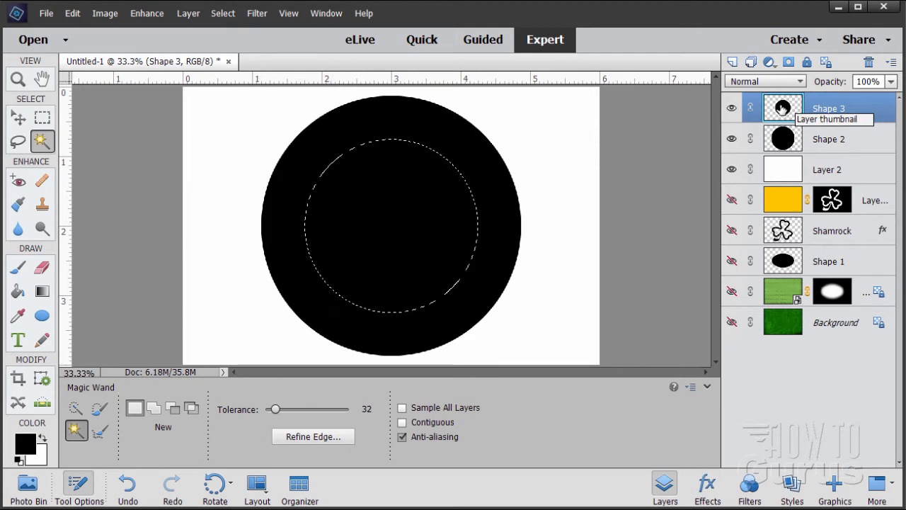
pyautogui.click(733, 108)
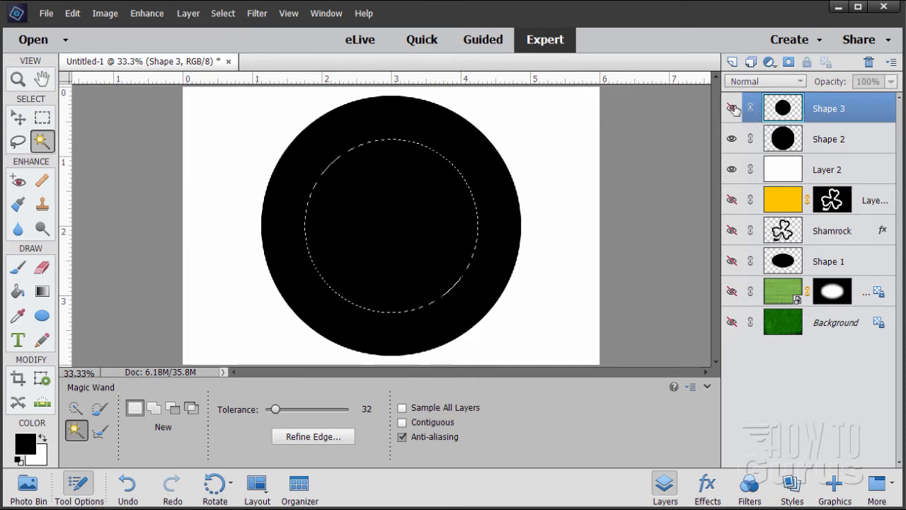
# Step: Delete the selected circle area from the Shape 2 layer to form a ring, and deselect
pyautogui.click(784, 141)
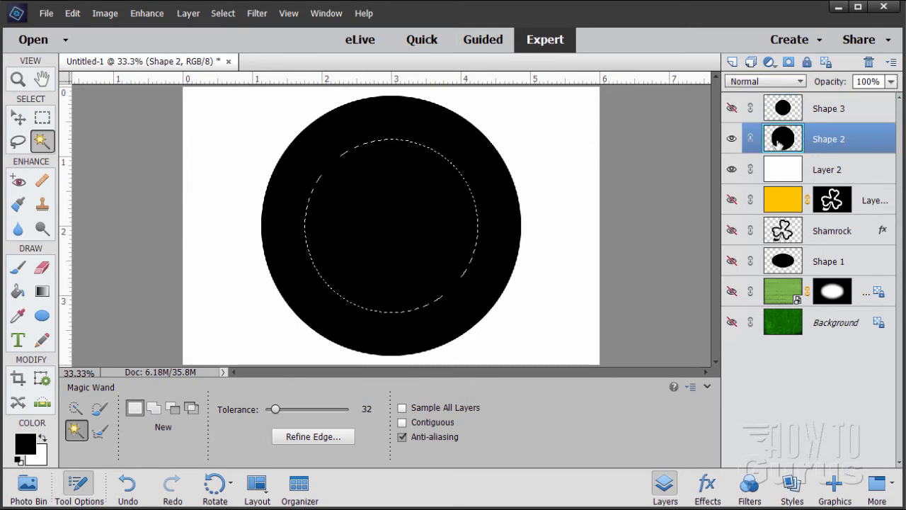
pyautogui.press('Delete')
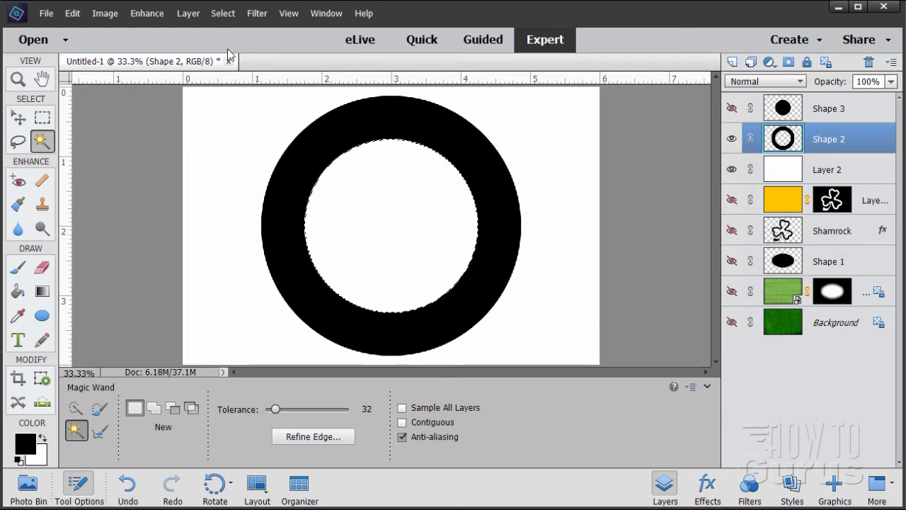
pyautogui.click(223, 13)
pyautogui.click(230, 42)
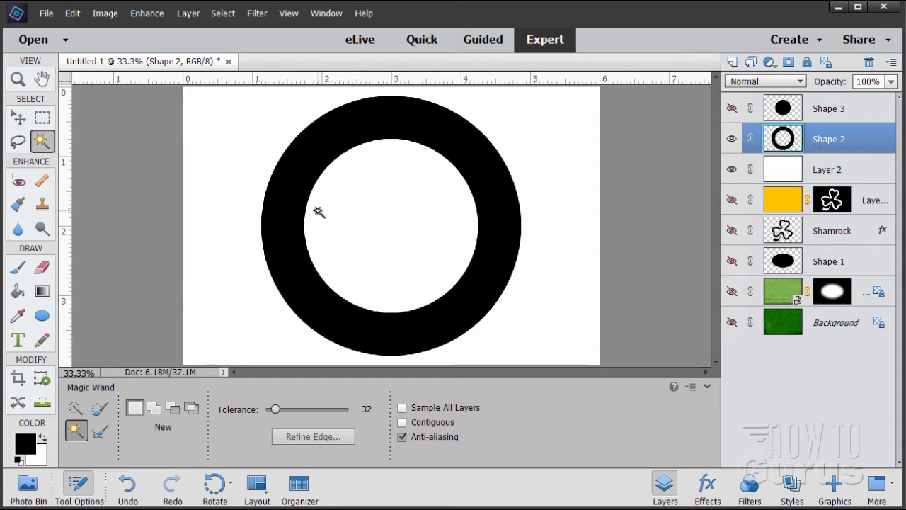
# Step: Activate the Gradient tool and choose the Spectrum preset from the Default gradients
pyautogui.click(43, 292)
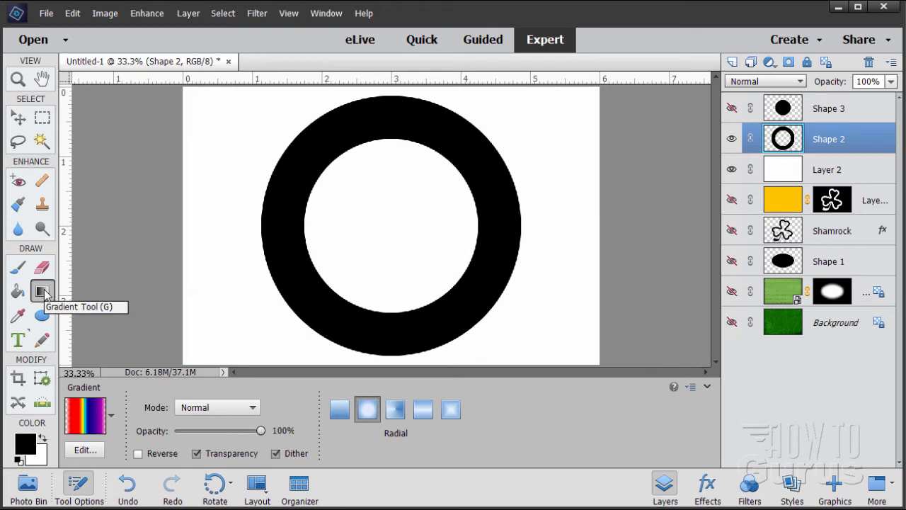
pyautogui.click(111, 415)
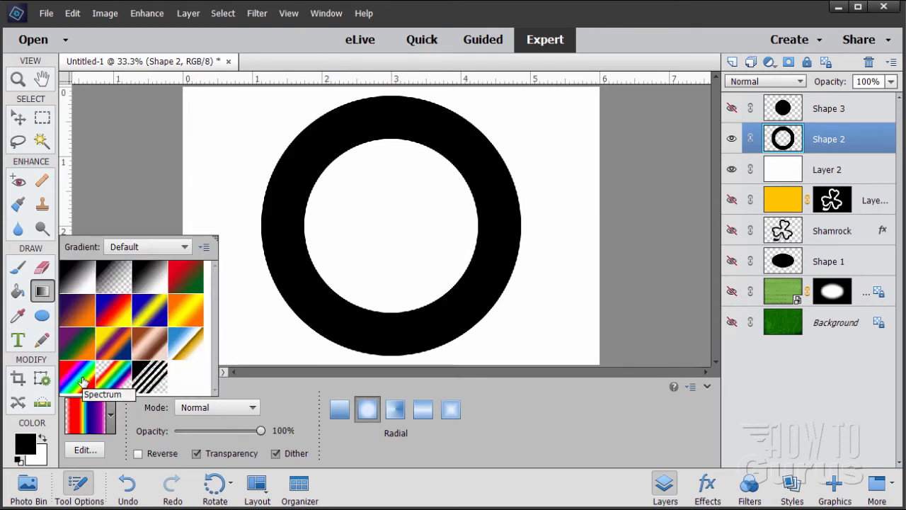
pyautogui.click(111, 383)
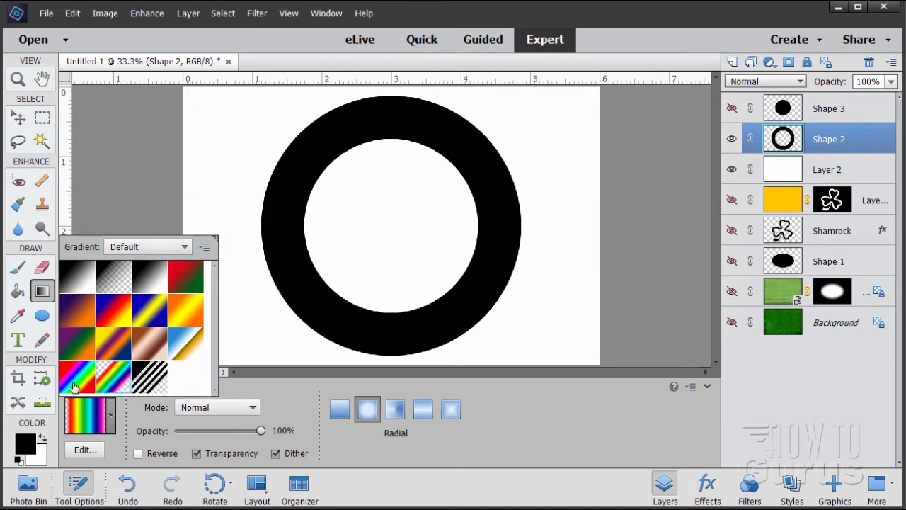
pyautogui.click(76, 386)
pyautogui.click(107, 388)
pyautogui.click(78, 385)
pyautogui.click(111, 385)
pyautogui.click(82, 384)
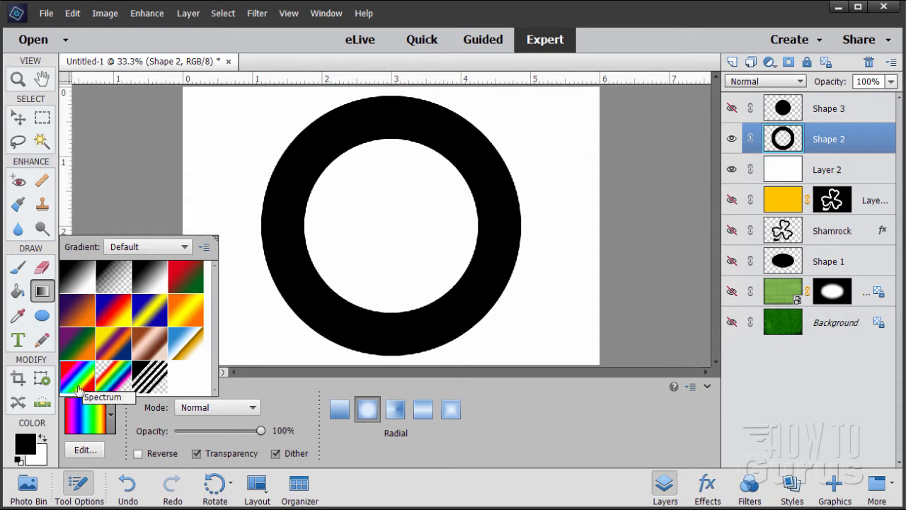
# Step: In the Gradient Editor, reorder the Spectrum colour stops, placing yellow at 18%, green at 33%, blue at 70% and magenta near the right end
pyautogui.click(88, 423)
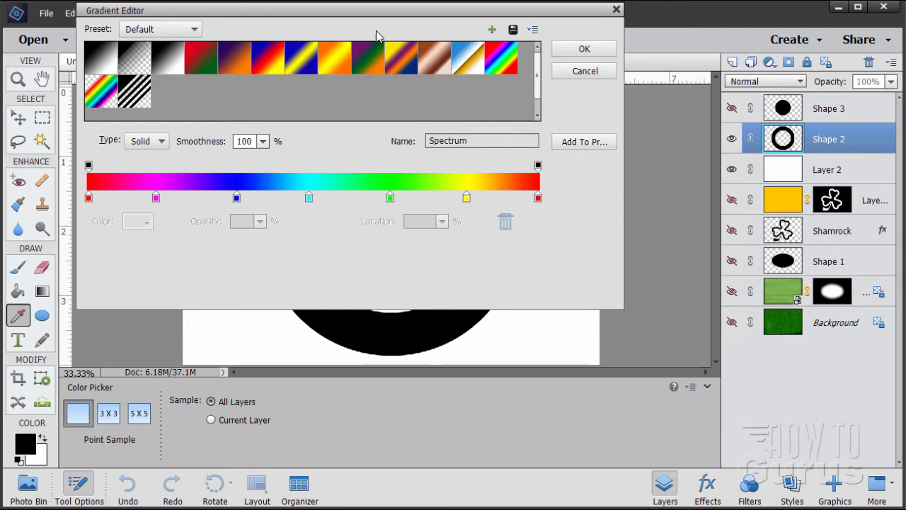
pyautogui.moveTo(361, 15); pyautogui.dragTo(397, 143)
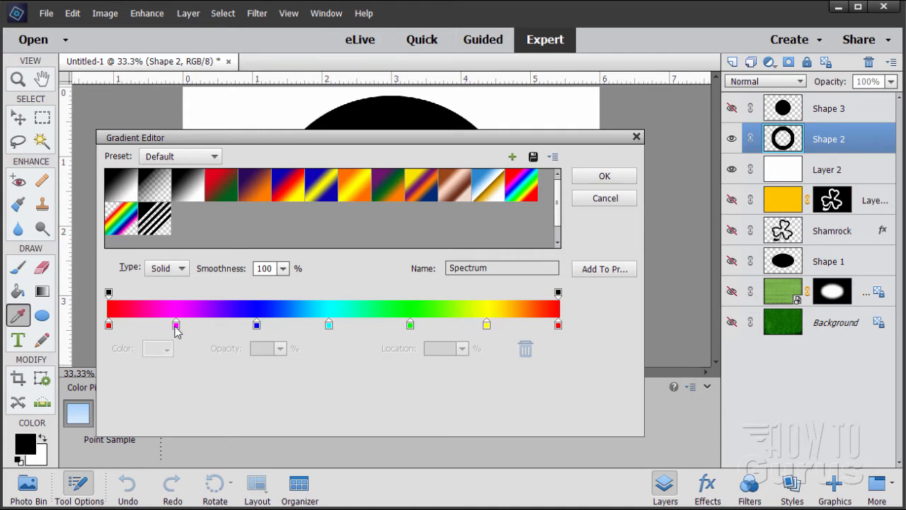
pyautogui.moveTo(176, 327)
pyautogui.mouseDown()
pyautogui.moveTo(525, 335)
pyautogui.moveTo(191, 329)
pyautogui.mouseUp()
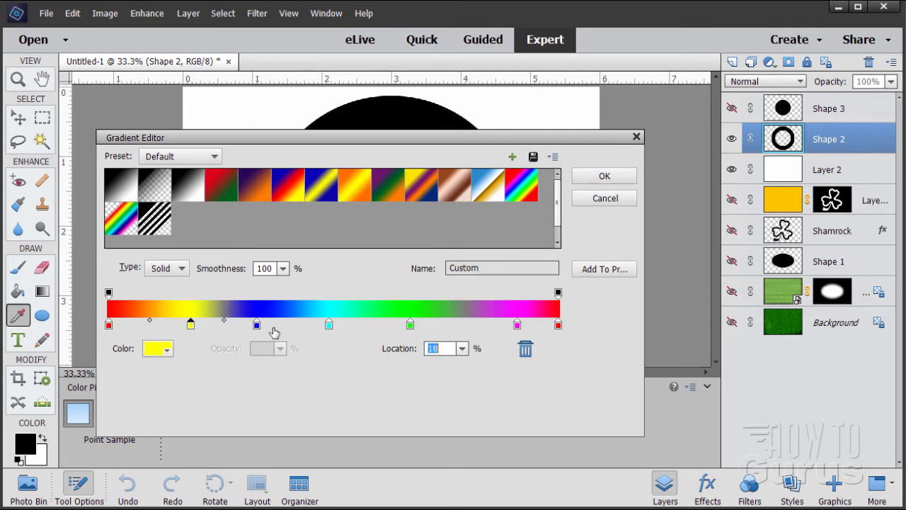
pyautogui.moveTo(257, 329)
pyautogui.mouseDown()
pyautogui.moveTo(373, 336)
pyautogui.moveTo(258, 336)
pyautogui.mouseUp()
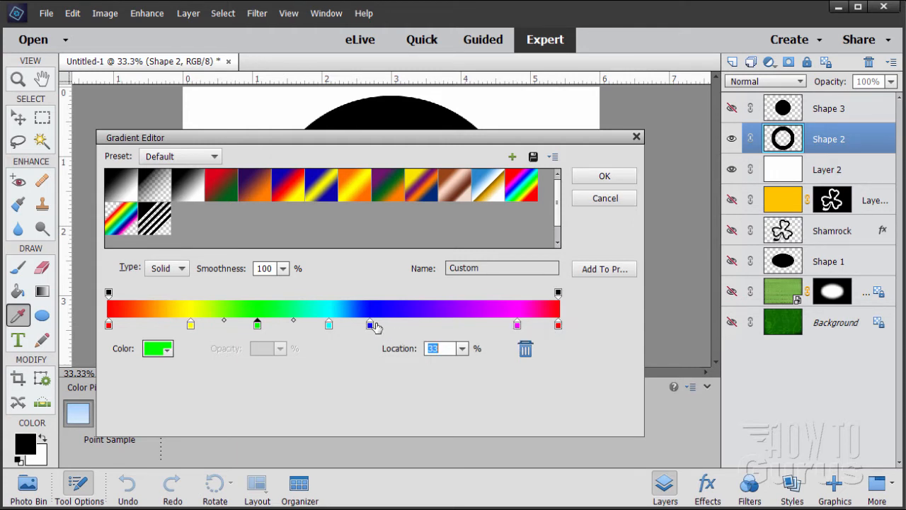
pyautogui.moveTo(373, 325); pyautogui.dragTo(423, 327)
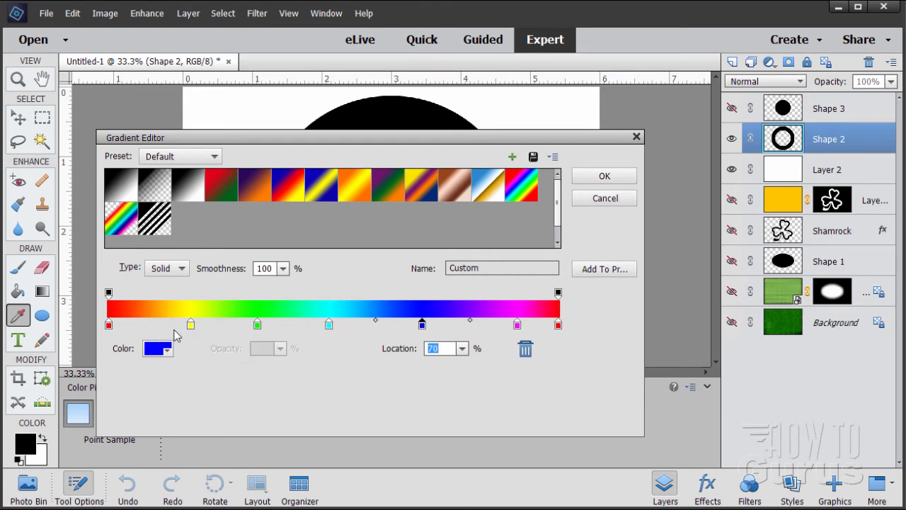
# Step: Set the first red stop's location to 32% and the yellow stop's location to 43%, and accept the gradient
pyautogui.click(108, 325)
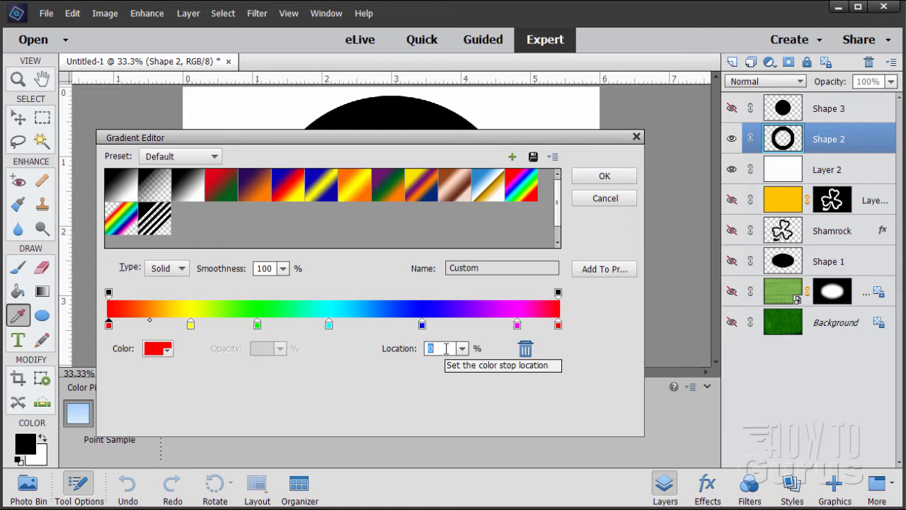
pyautogui.write('32')
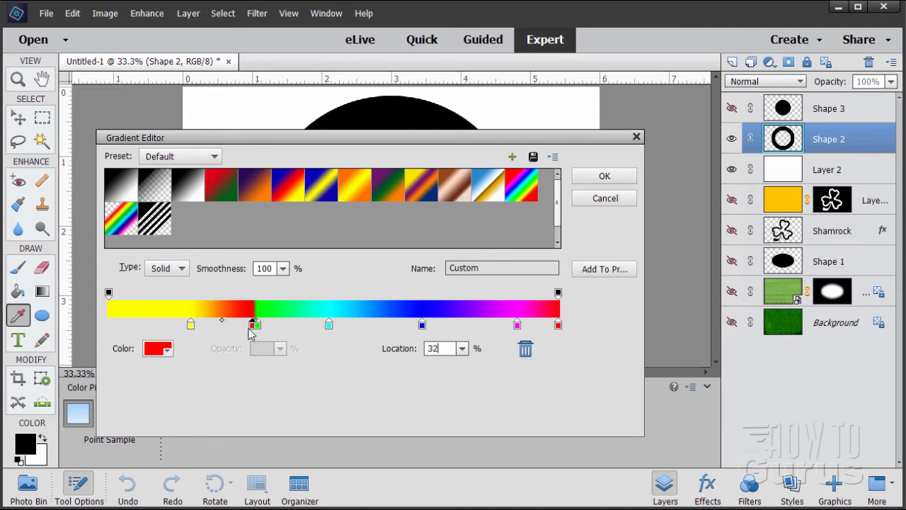
pyautogui.click(190, 325)
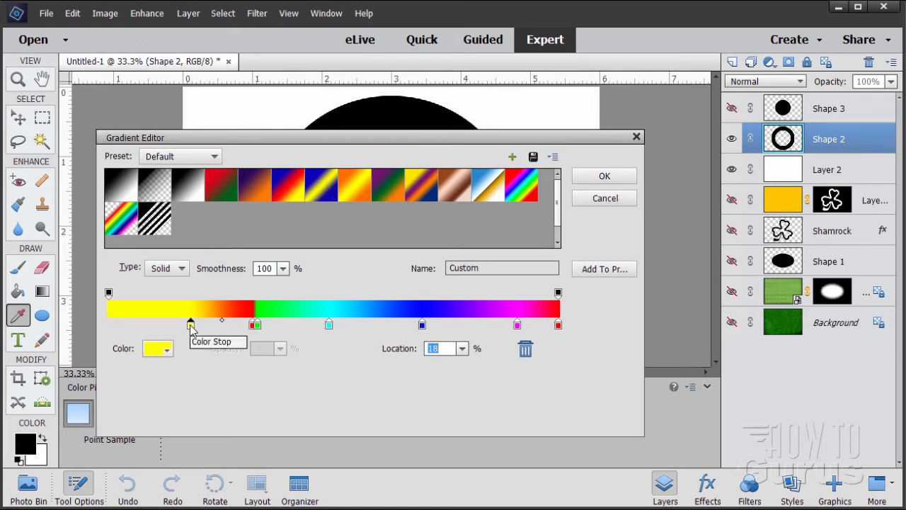
pyautogui.write('4')
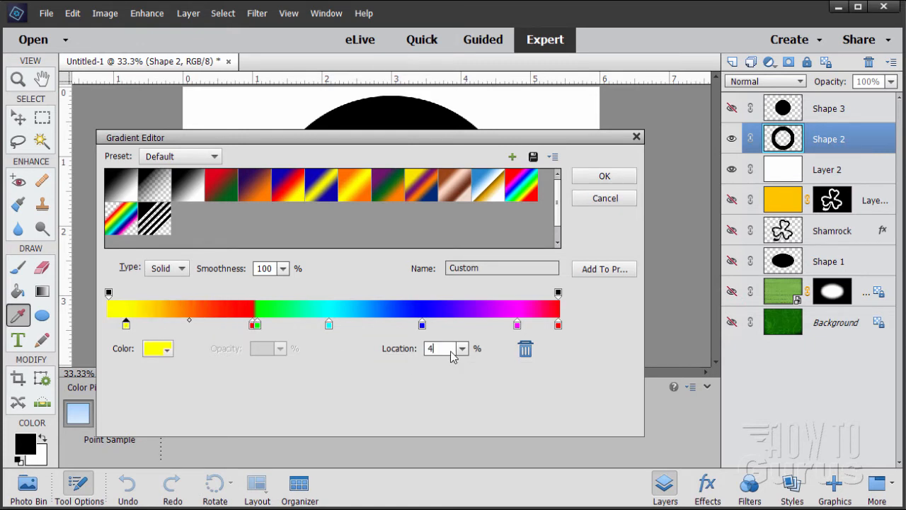
pyautogui.write('2')
pyautogui.press('BackSpace')
pyautogui.write('2')
pyautogui.press('Return')
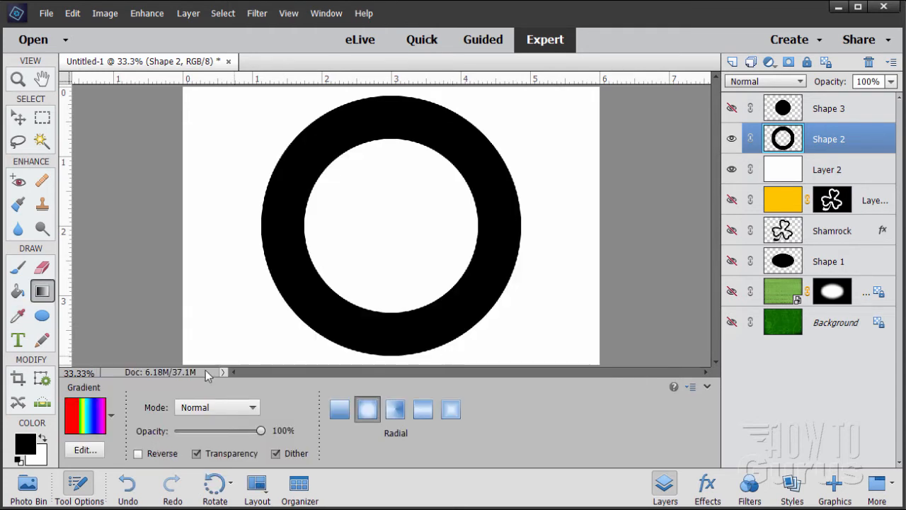
# Step: Reopen the custom gradient for editing and set the green stop's location to 45% and the cyan stop's to 47%
pyautogui.click(102, 416)
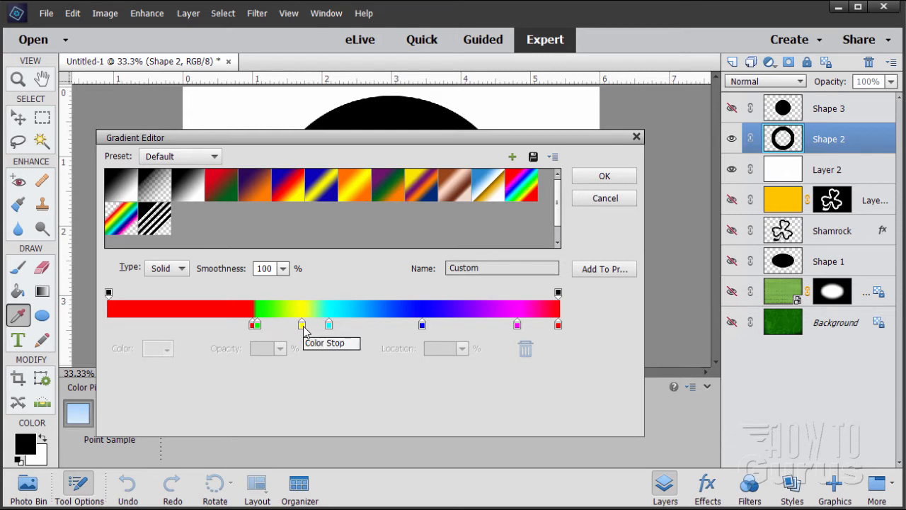
pyautogui.click(256, 326)
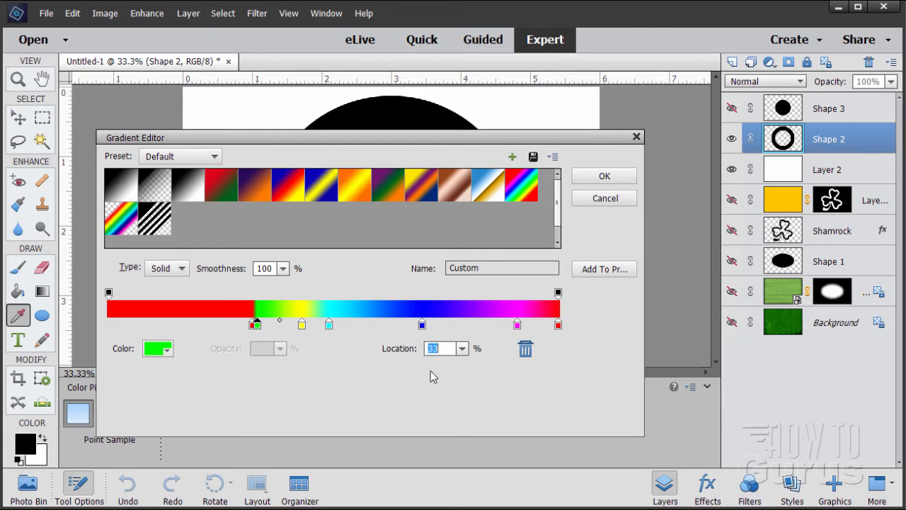
pyautogui.write('45')
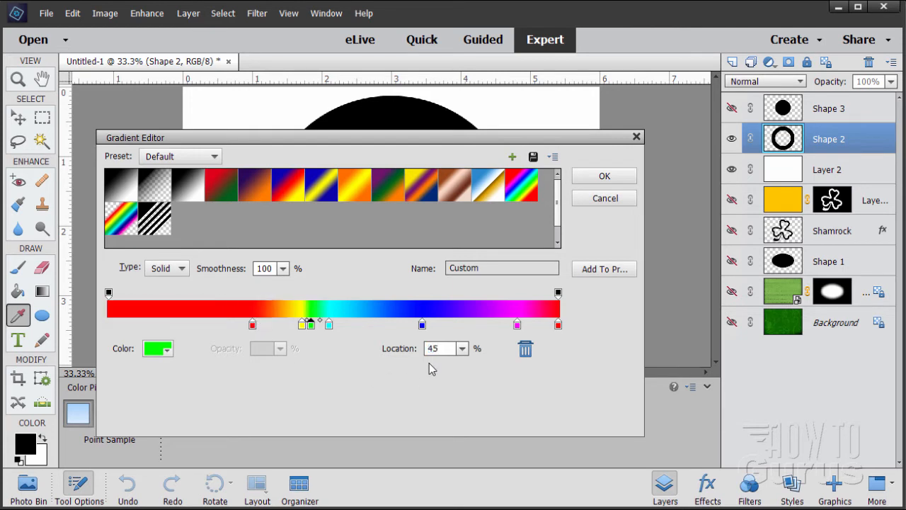
pyautogui.click(329, 325)
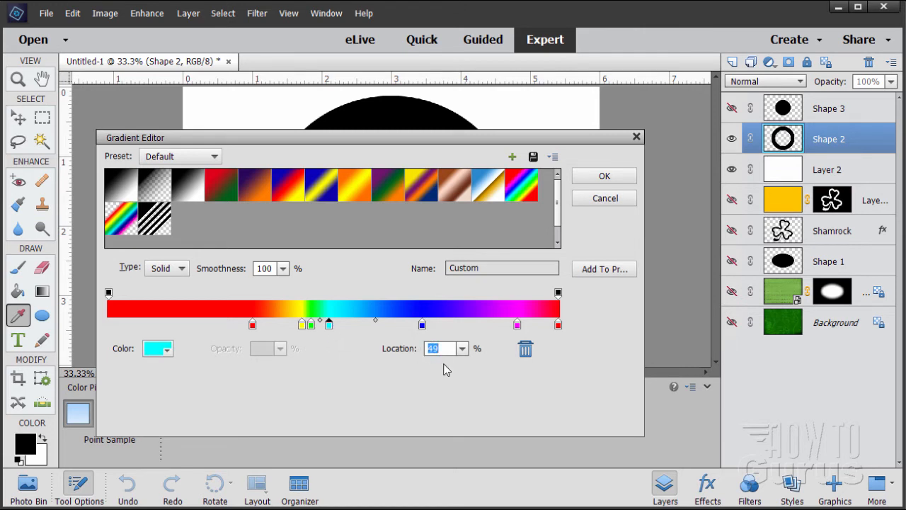
pyautogui.write('47')
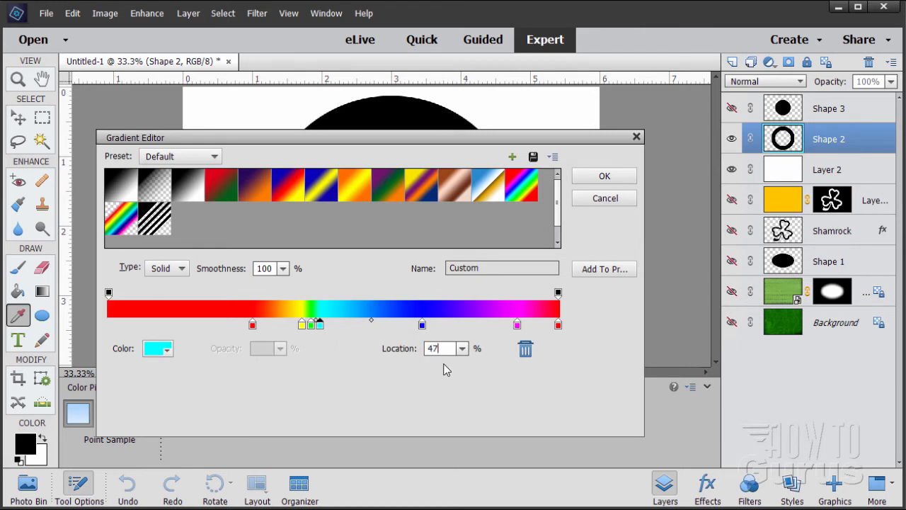
# Step: Set the blue stop's location to 55%, move the magenta stop to 100%, and accept the gradient
pyautogui.click(422, 326)
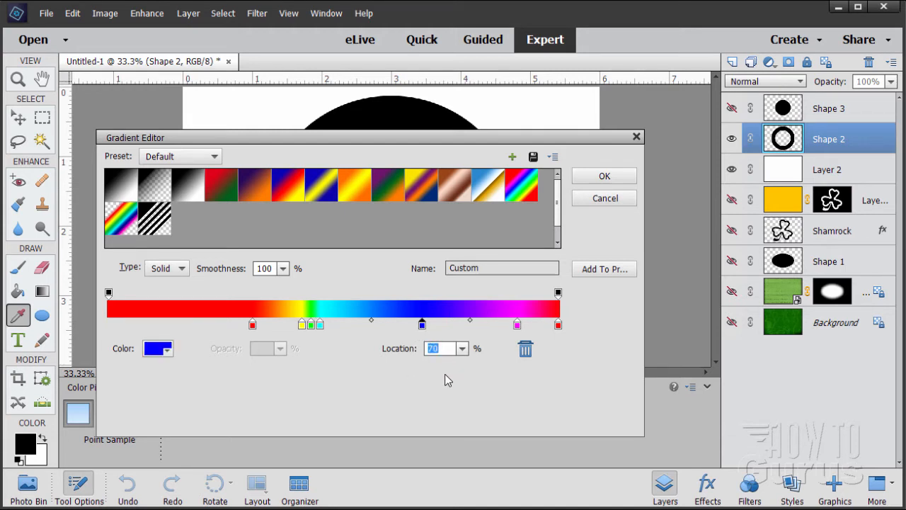
pyautogui.write('55')
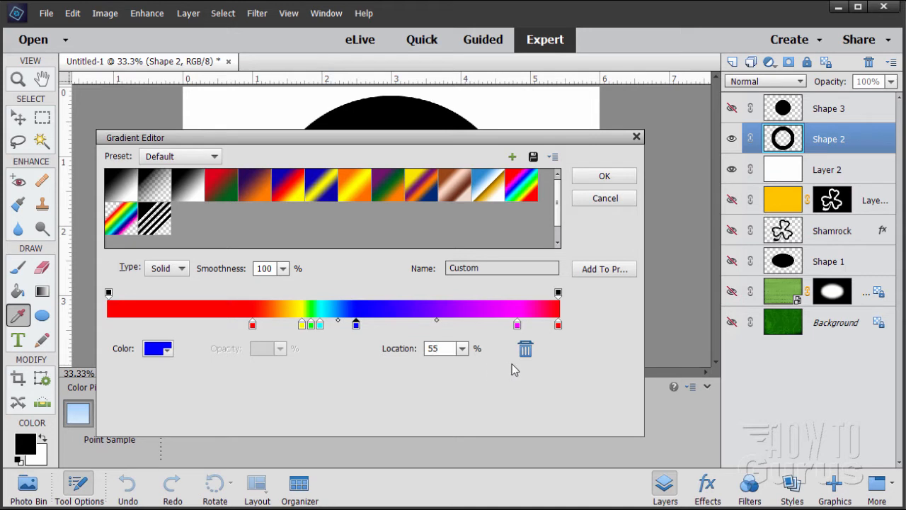
pyautogui.moveTo(517, 327); pyautogui.dragTo(560, 324)
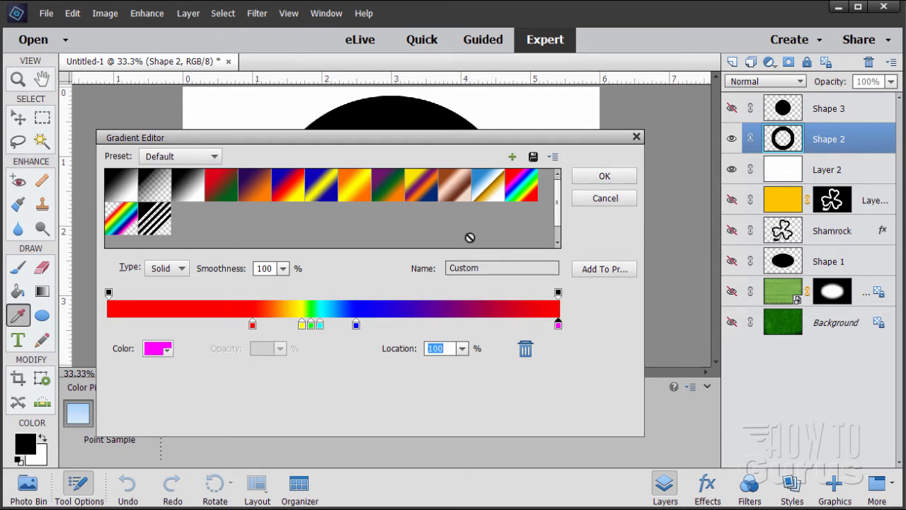
pyautogui.click(589, 179)
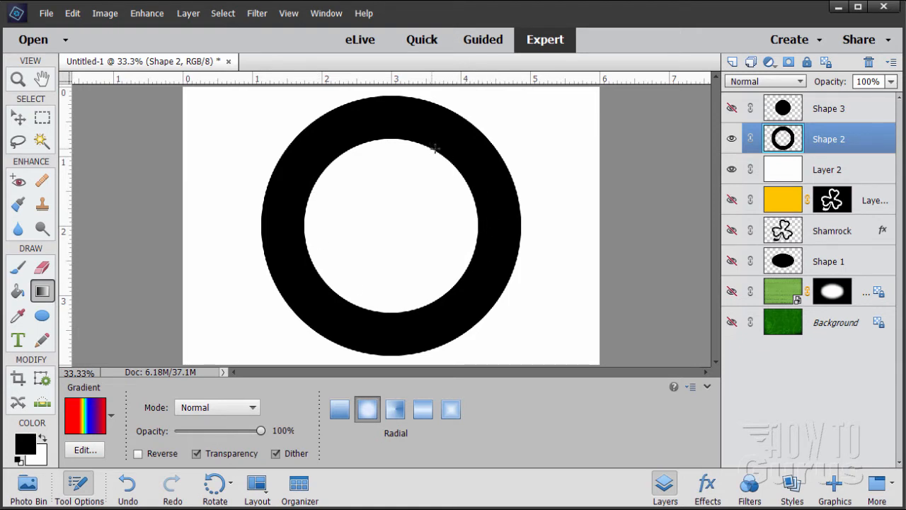
# Step: Select the black ring on the Shape 2 layer with the Magic Wand
pyautogui.click(19, 120)
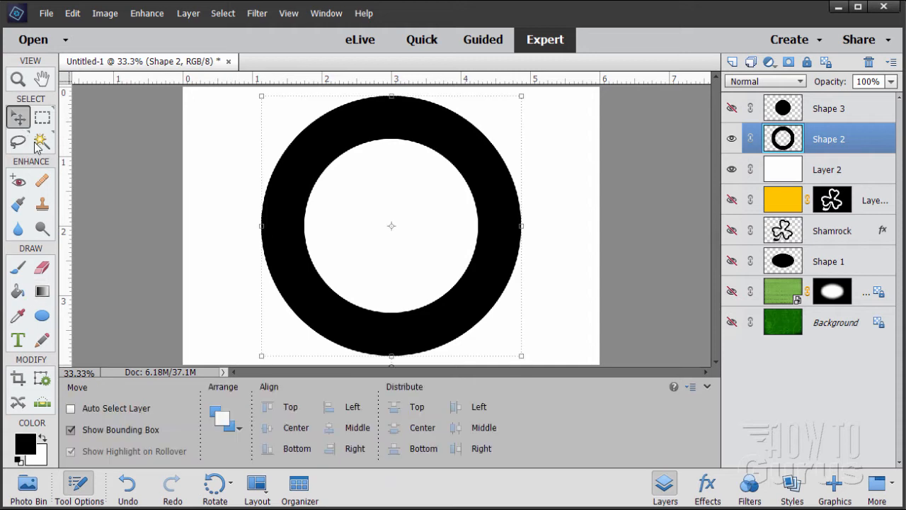
pyautogui.click(42, 140)
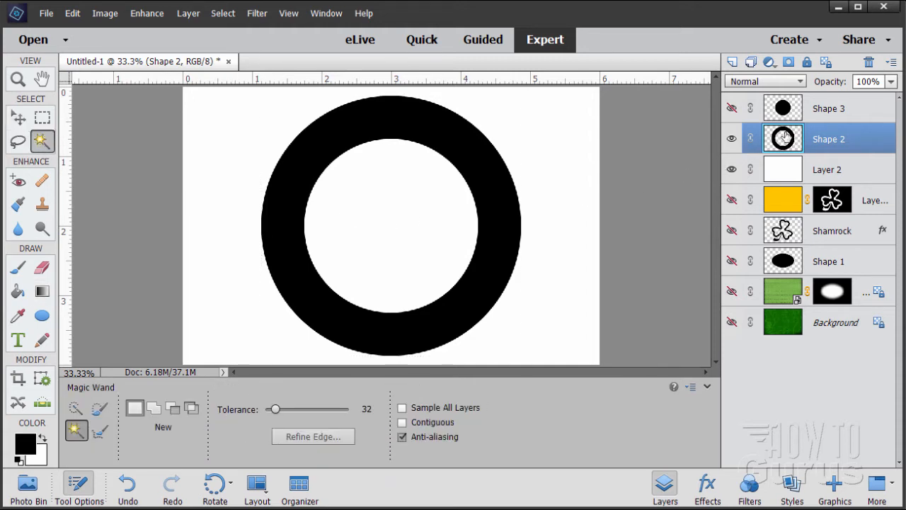
pyautogui.click(494, 244)
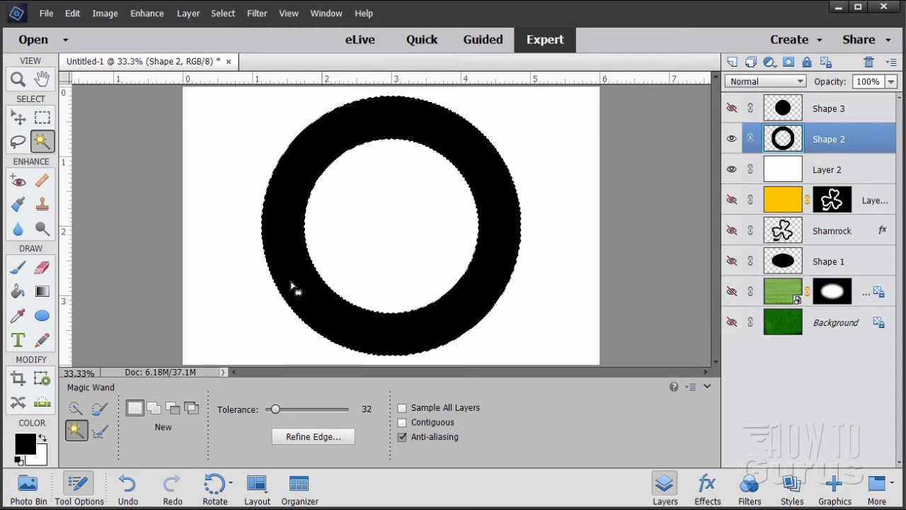
# Step: Show the guides and fill the selected ring with the radial gradient, drawn from the central guide intersection to the canvas's upper-right corner
pyautogui.click(288, 14)
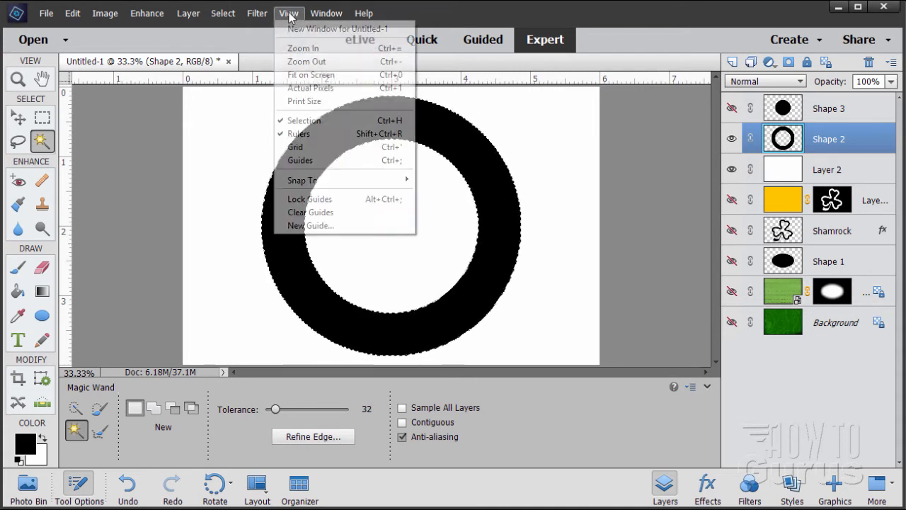
pyautogui.click(301, 160)
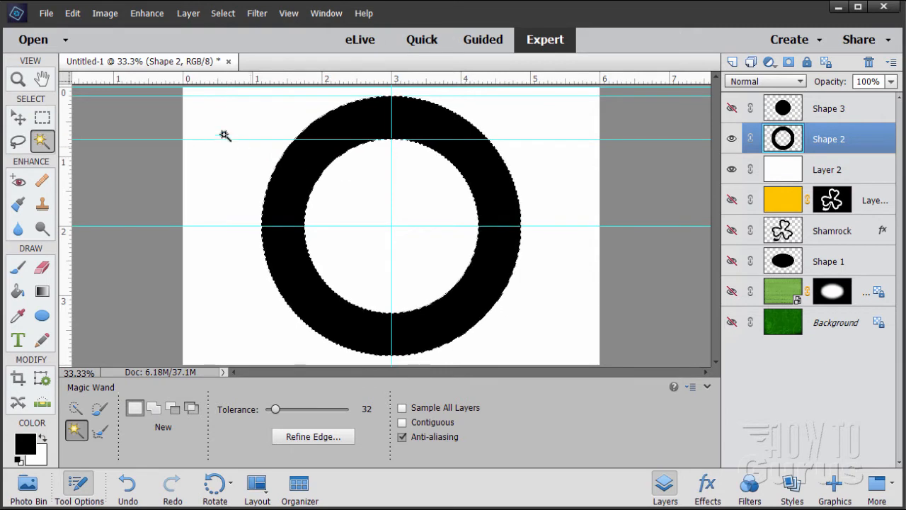
pyautogui.click(43, 292)
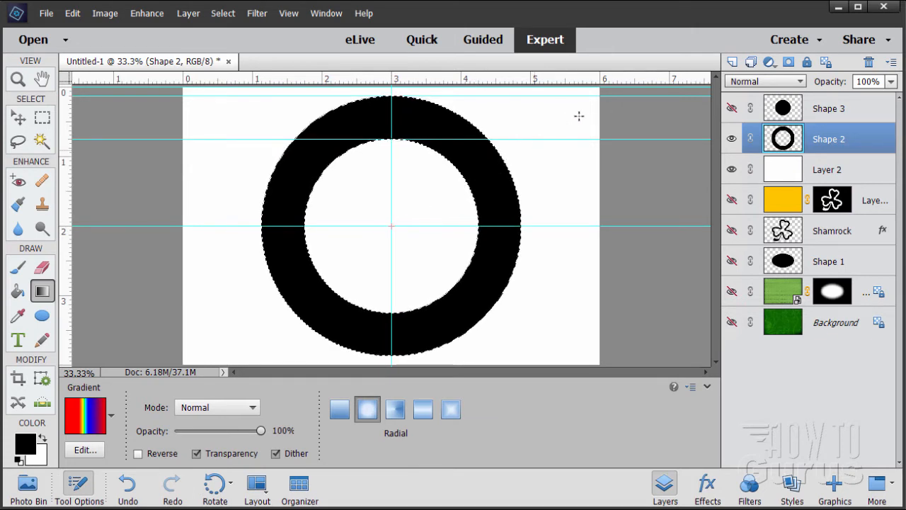
pyautogui.moveTo(579, 115); pyautogui.dragTo(596, 91)
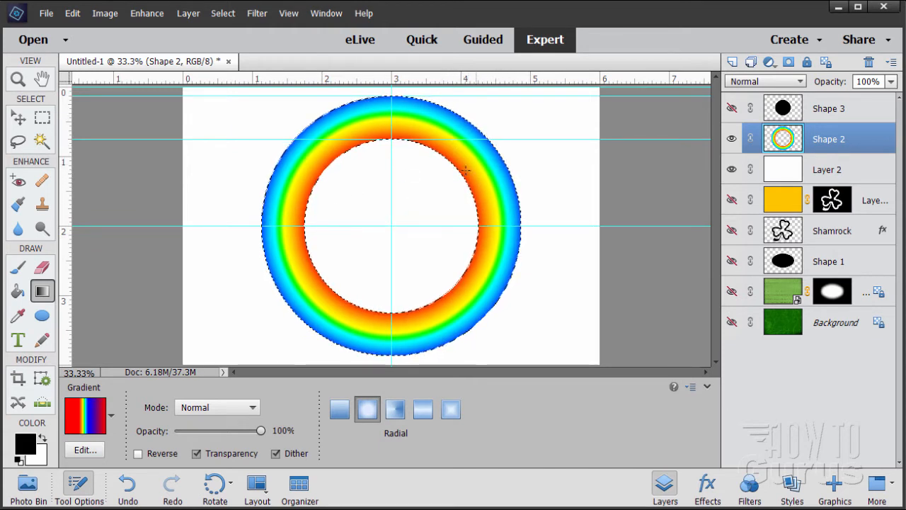
# Step: Compare the custom gradient's colour stops in the Gradient Editor with the filled ring, and close the editor
pyautogui.click(101, 412)
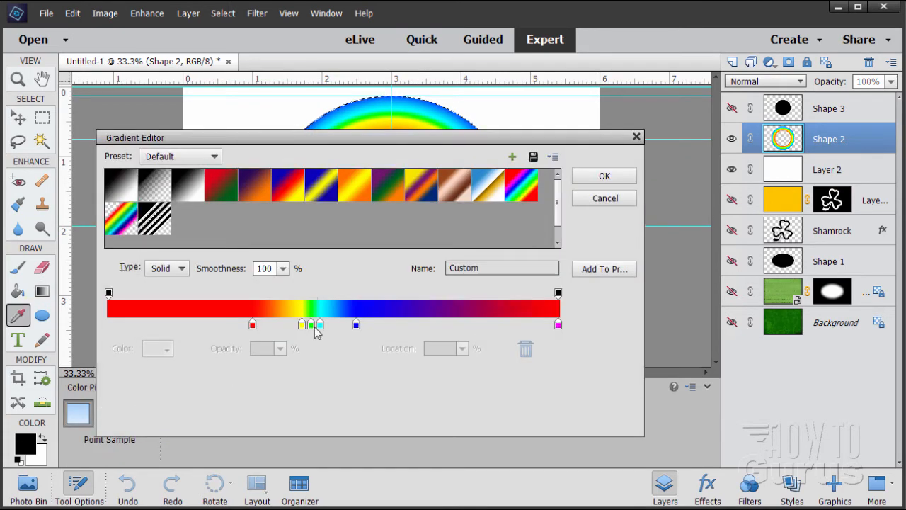
pyautogui.moveTo(400, 136); pyautogui.dragTo(477, 266)
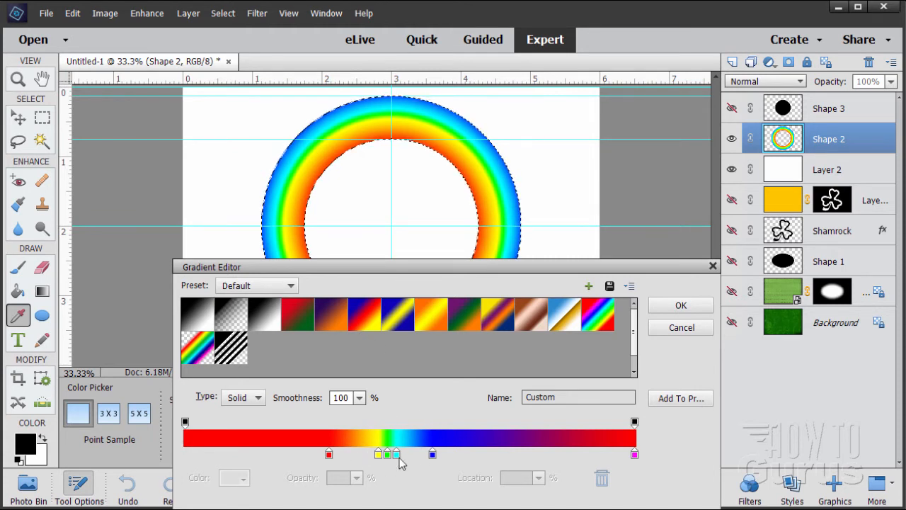
pyautogui.click(669, 306)
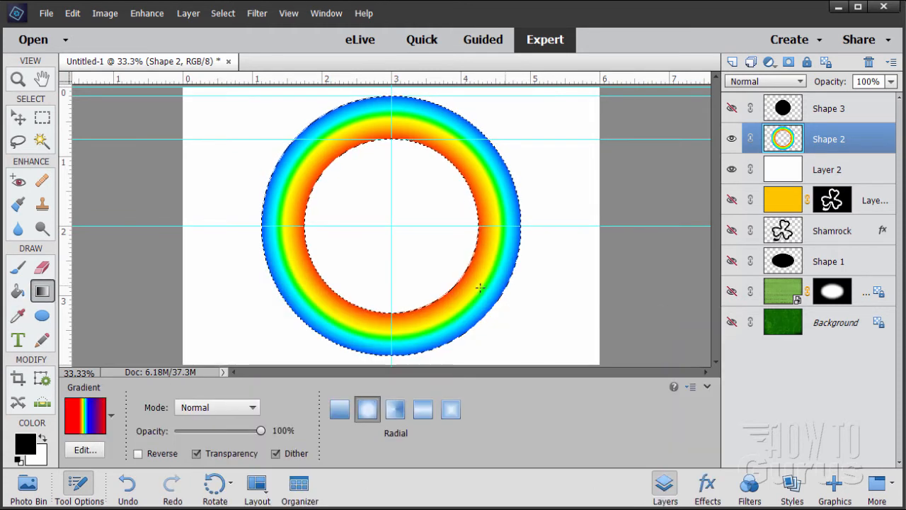
# Step: Deselect the ring and switch to the Move tool
pyautogui.click(221, 14)
pyautogui.click(236, 42)
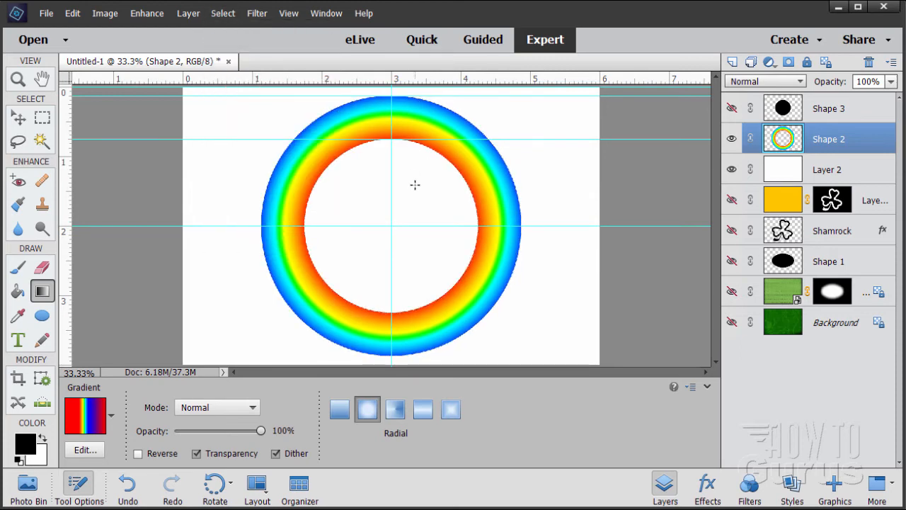
pyautogui.click(19, 119)
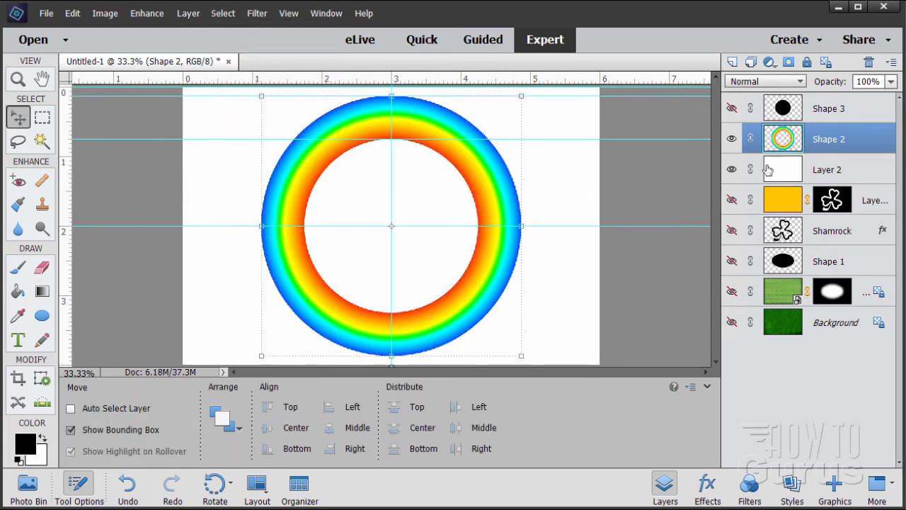
# Step: Duplicate the Shape 2 layer with the original hidden, and trim the copy along the guides to the ring's upper-right quarter
pyautogui.moveTo(790, 144); pyautogui.dragTo(733, 62)
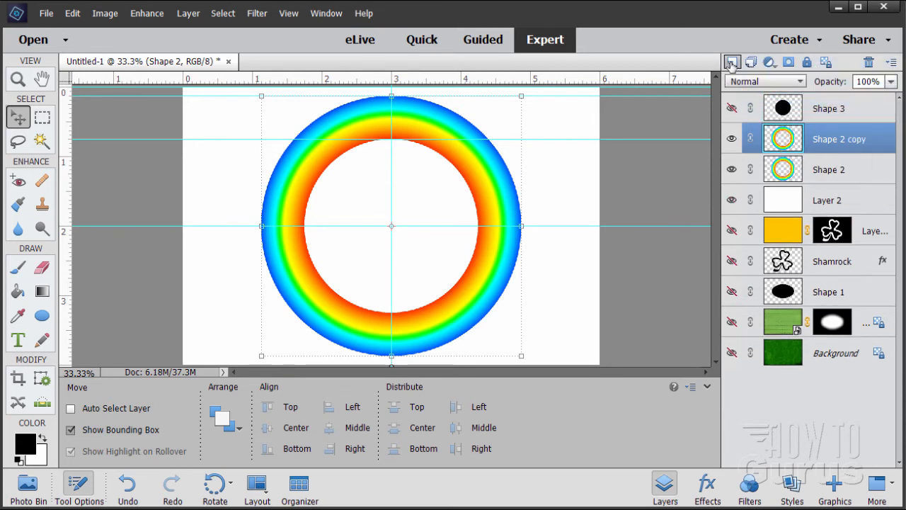
pyautogui.click(731, 169)
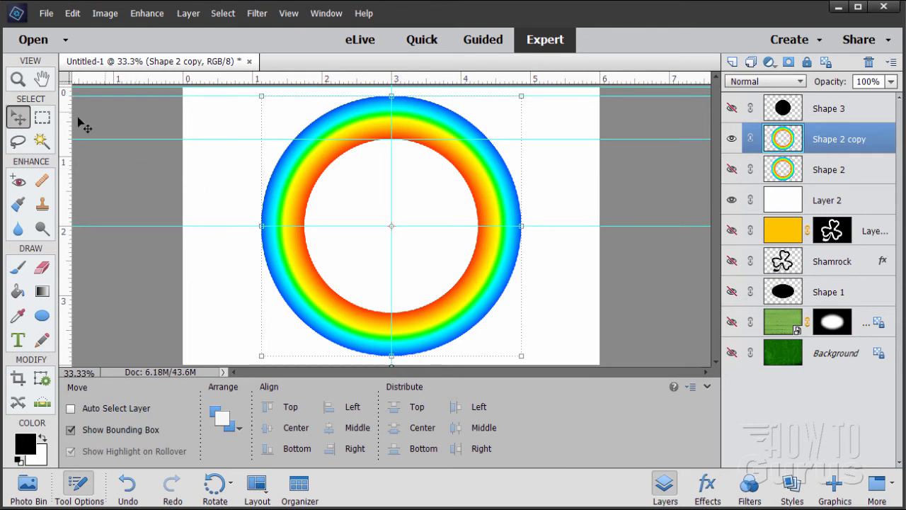
pyautogui.click(44, 117)
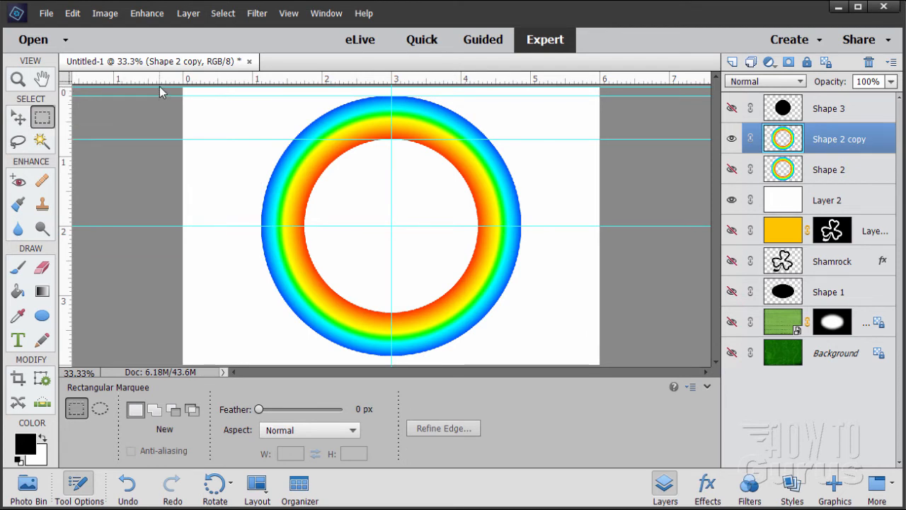
pyautogui.moveTo(159, 89); pyautogui.dragTo(391, 369)
pyautogui.press('Delete')
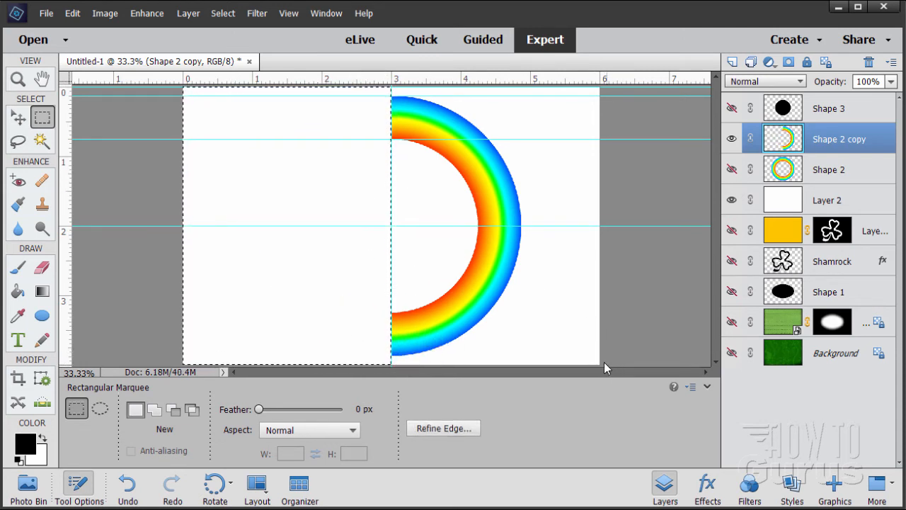
pyautogui.moveTo(604, 363); pyautogui.dragTo(395, 228)
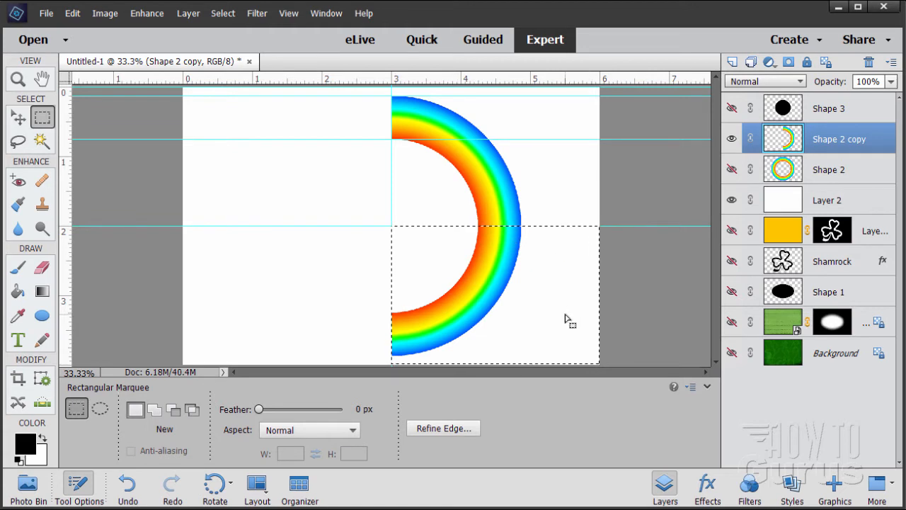
pyautogui.press('Delete')
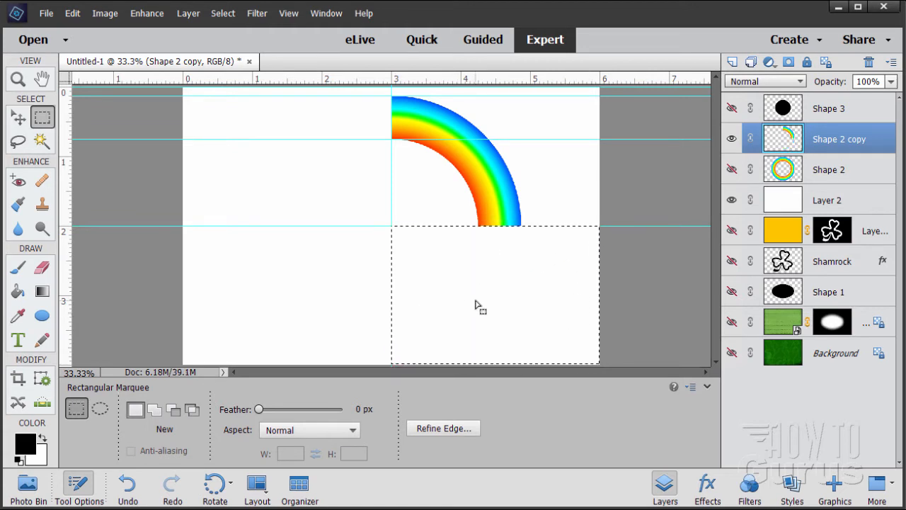
pyautogui.hotkey('ctrl', 'd')
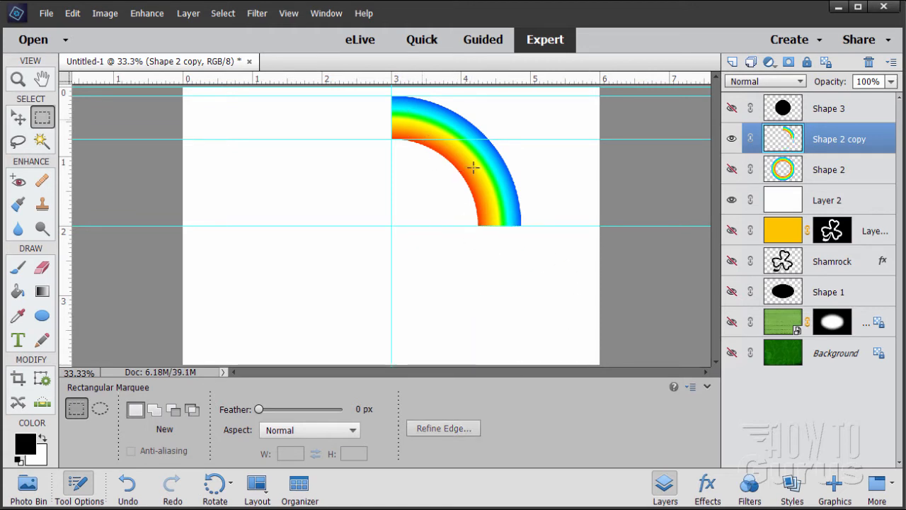
# Step: Hide the white Layer 2 and show the gold fill, Shamrock, masked green texture and Background layers
pyautogui.click(20, 118)
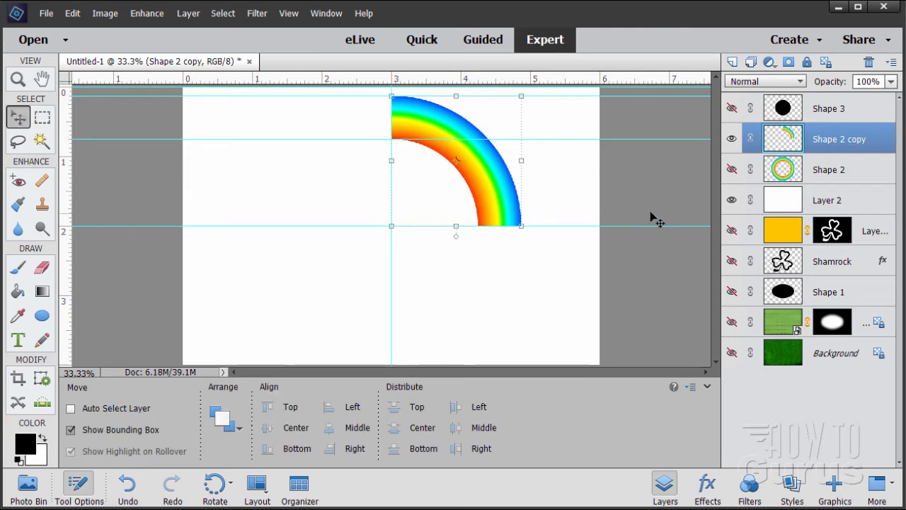
pyautogui.click(732, 200)
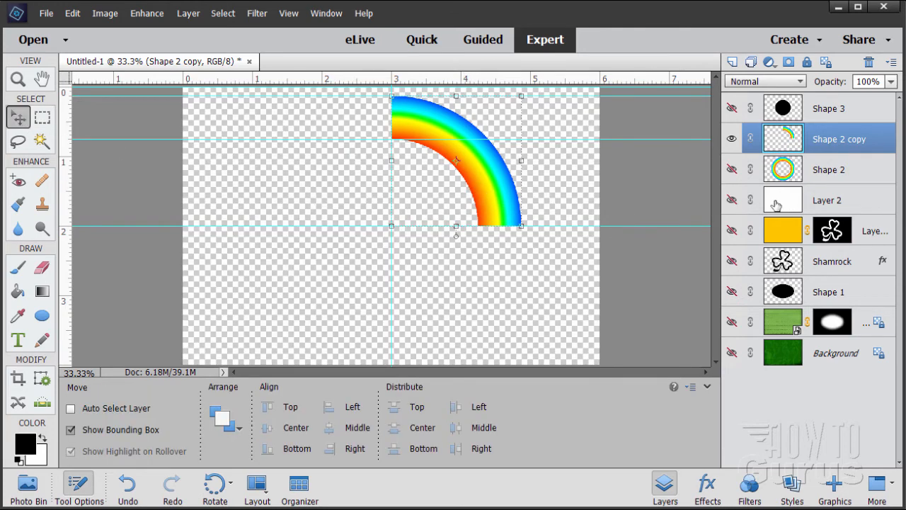
pyautogui.click(732, 230)
pyautogui.click(732, 260)
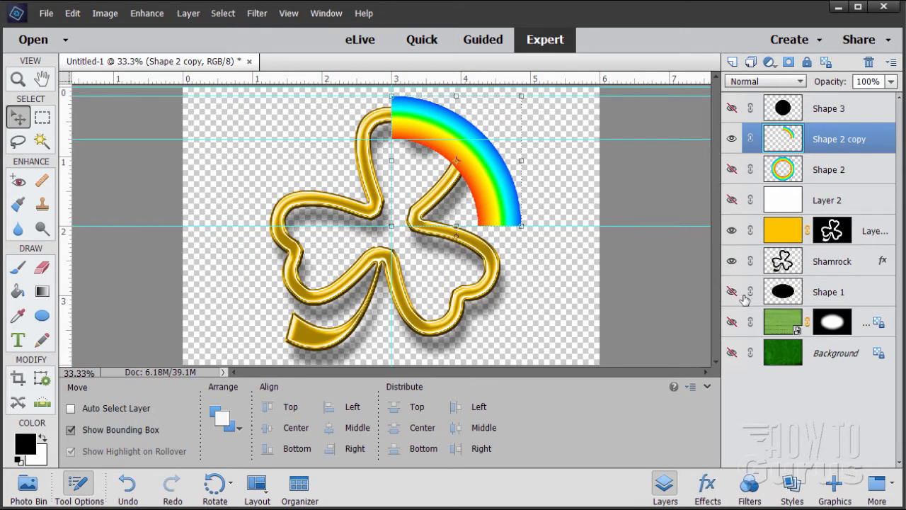
pyautogui.click(732, 322)
pyautogui.click(732, 353)
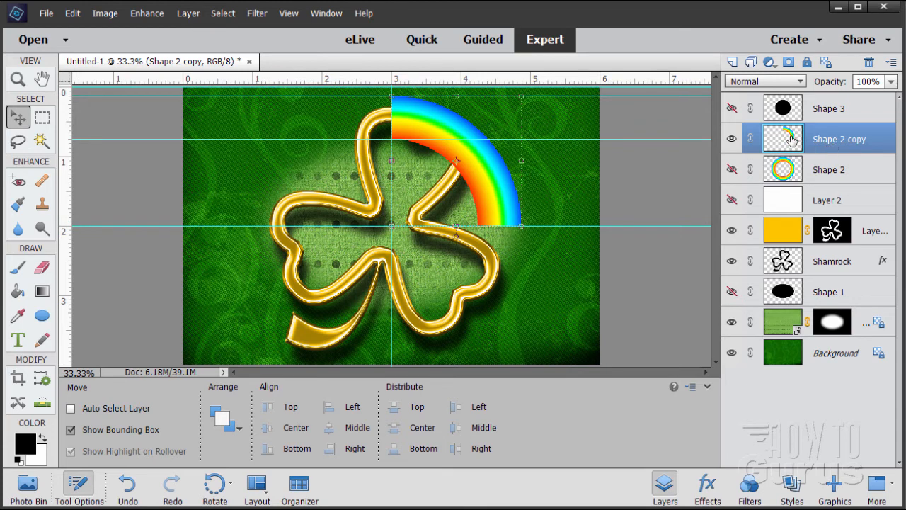
# Step: Place the rainbow quarter below the Shamrock layer and enlarge it to about 210% wide and 180% high in the canvas's lower-left corner
pyautogui.moveTo(790, 140); pyautogui.dragTo(805, 276)
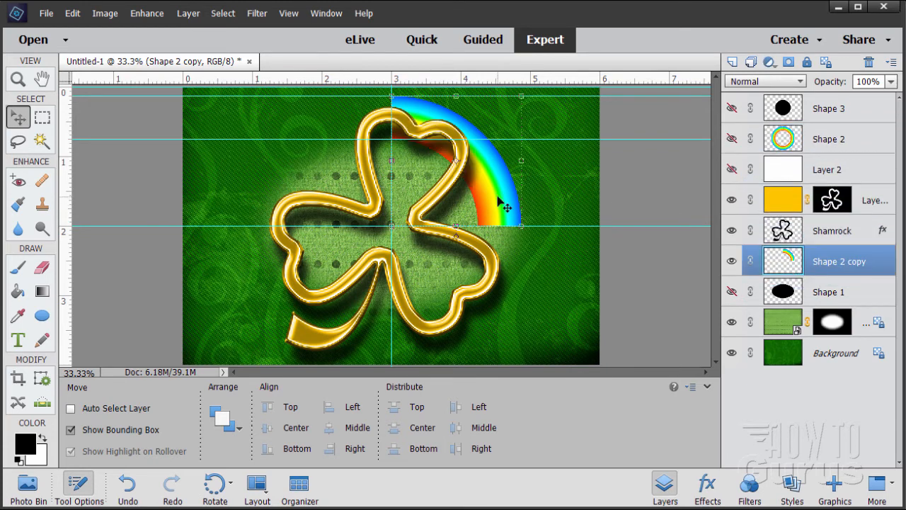
pyautogui.moveTo(505, 206); pyautogui.dragTo(437, 340)
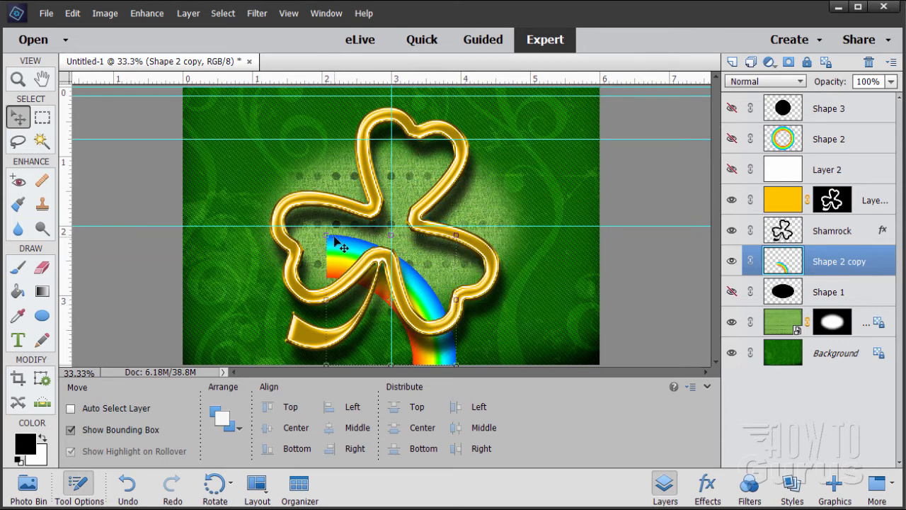
pyautogui.moveTo(326, 237); pyautogui.dragTo(190, 184)
pyautogui.moveTo(233, 253); pyautogui.dragTo(185, 250)
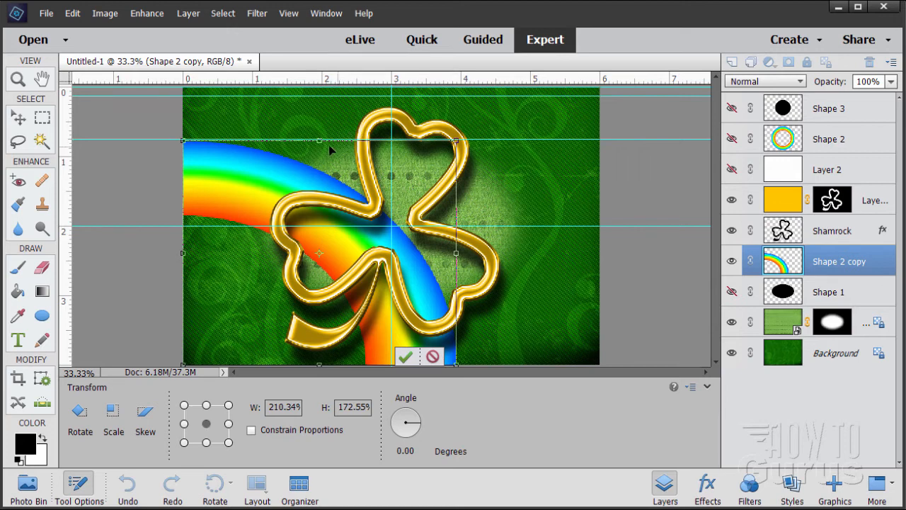
pyautogui.moveTo(320, 140); pyautogui.dragTo(308, 131)
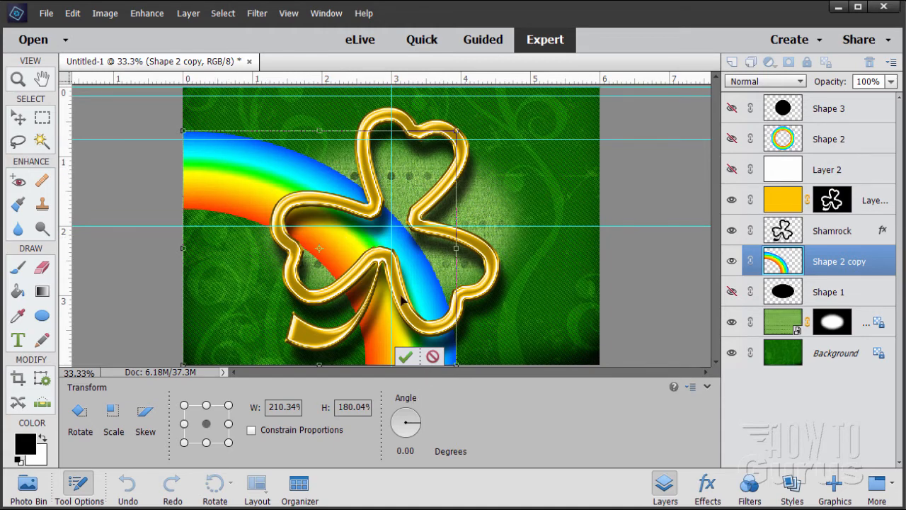
pyautogui.click(404, 357)
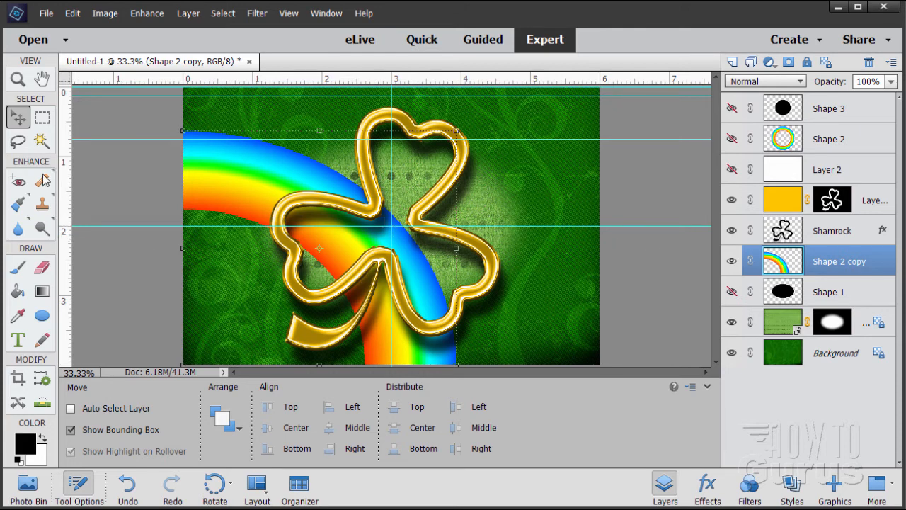
# Step: Select the rainbow arc by inverting a Magic Wand selection of its empty surroundings, and add a layer mask from it
pyautogui.click(43, 143)
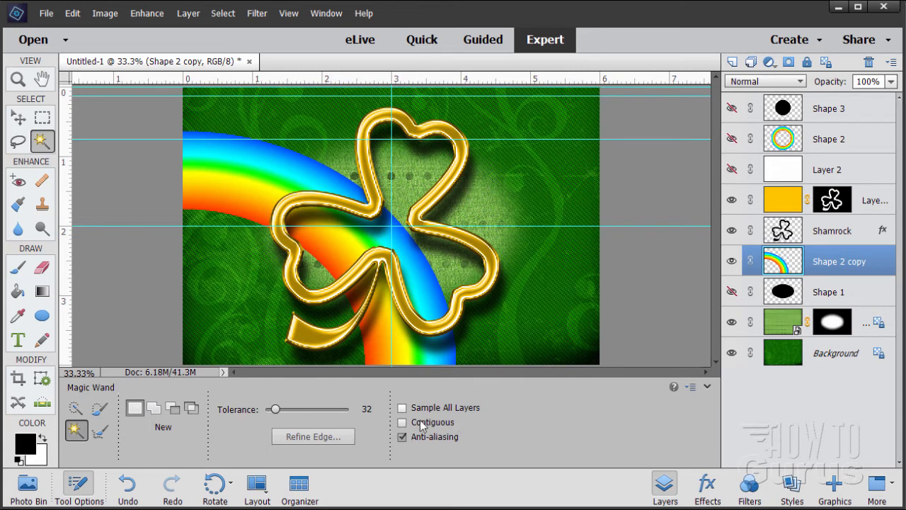
pyautogui.click(536, 298)
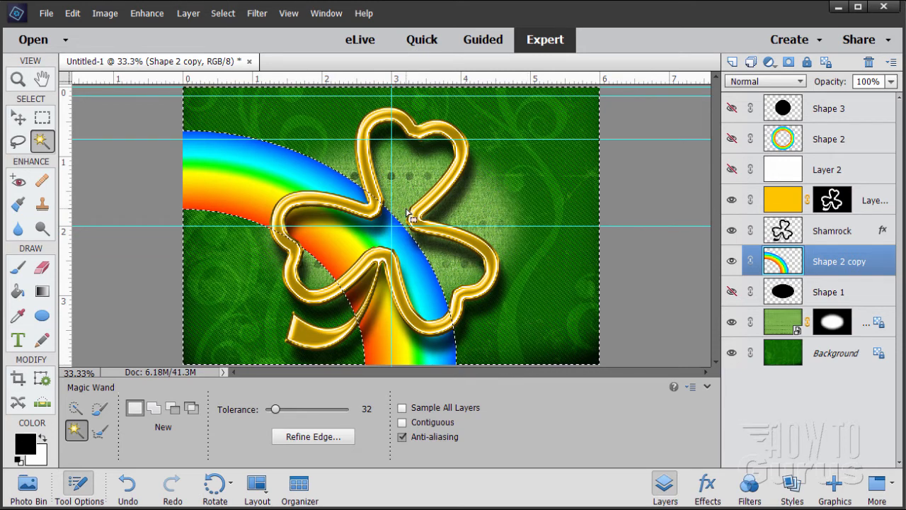
pyautogui.click(223, 14)
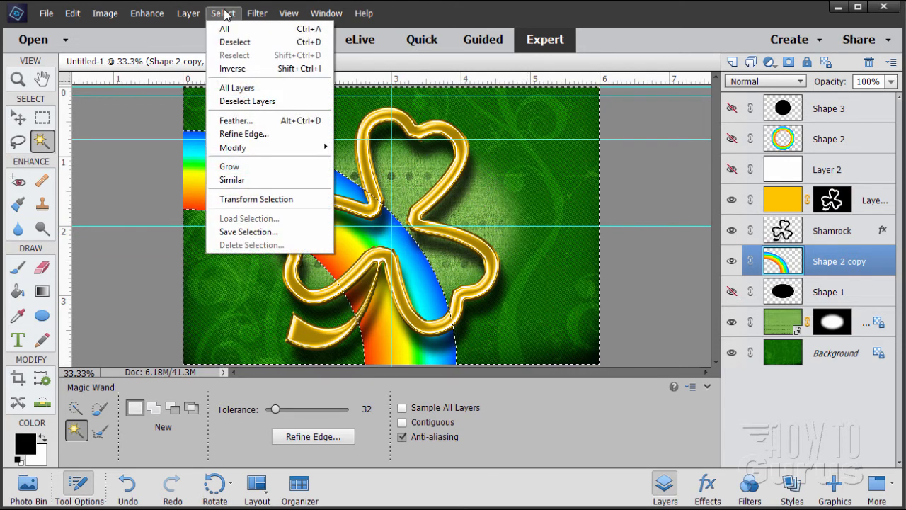
pyautogui.click(233, 68)
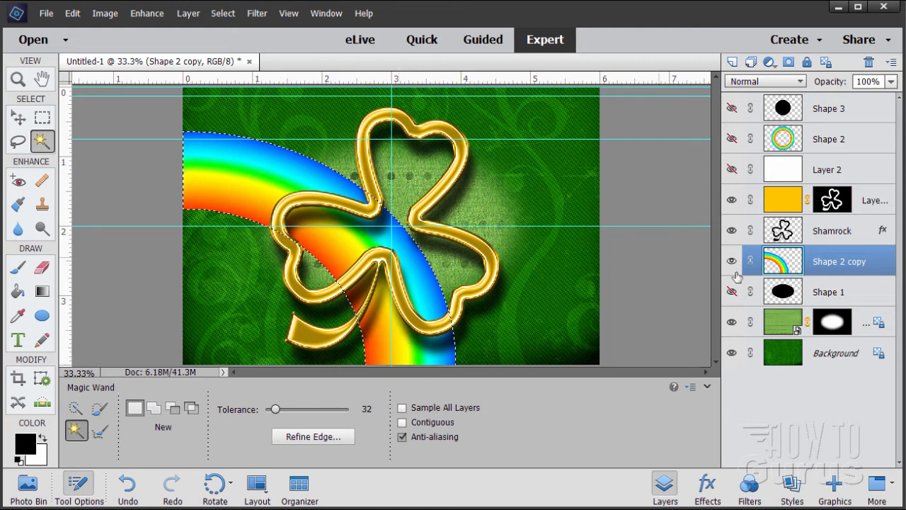
pyautogui.click(792, 65)
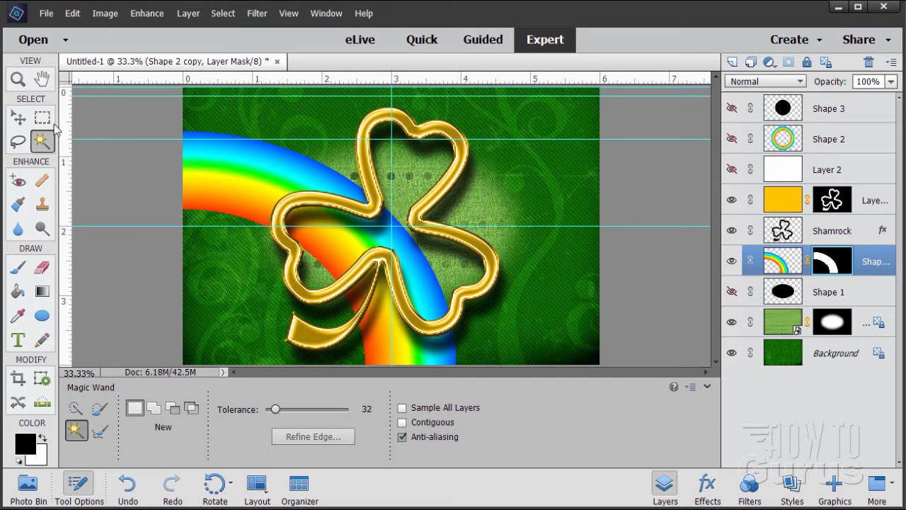
# Step: Soften the rainbow's layer mask with a Gaussian Blur of 50.0 pixels radius
pyautogui.click(18, 118)
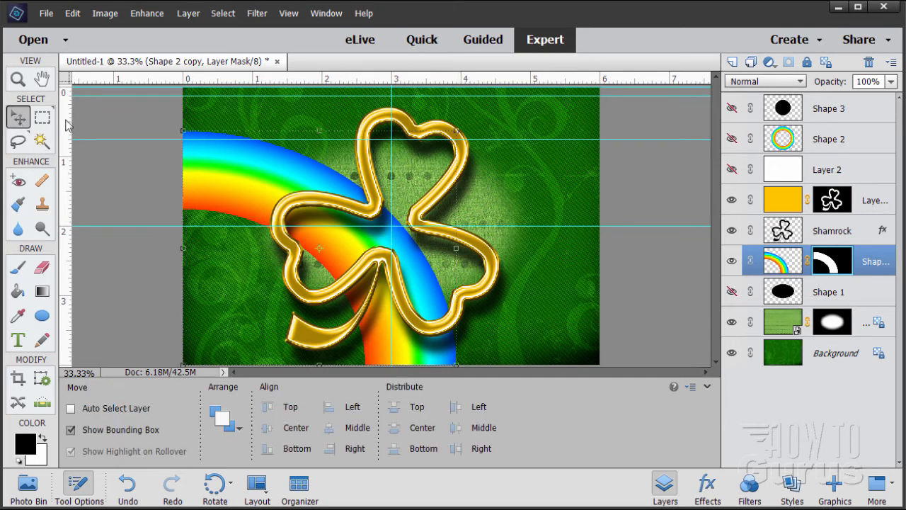
pyautogui.click(257, 14)
pyautogui.moveTo(287, 106)
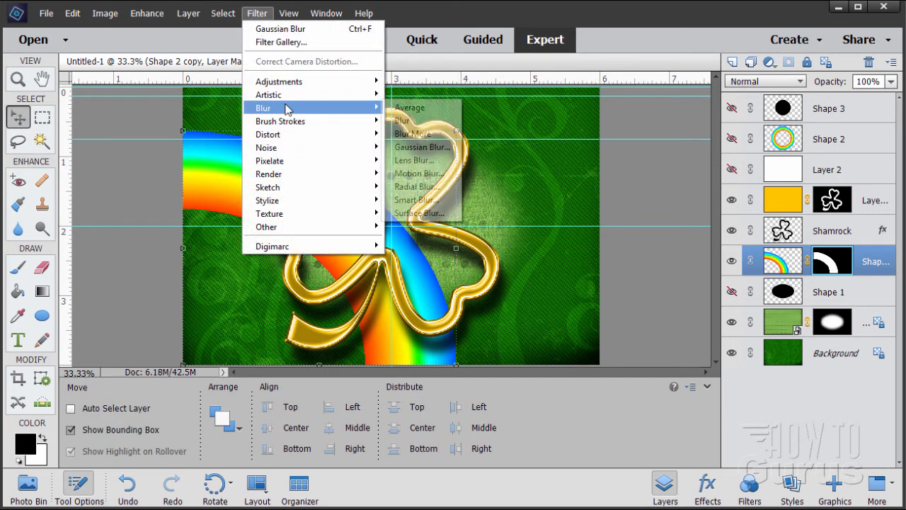
pyautogui.click(429, 147)
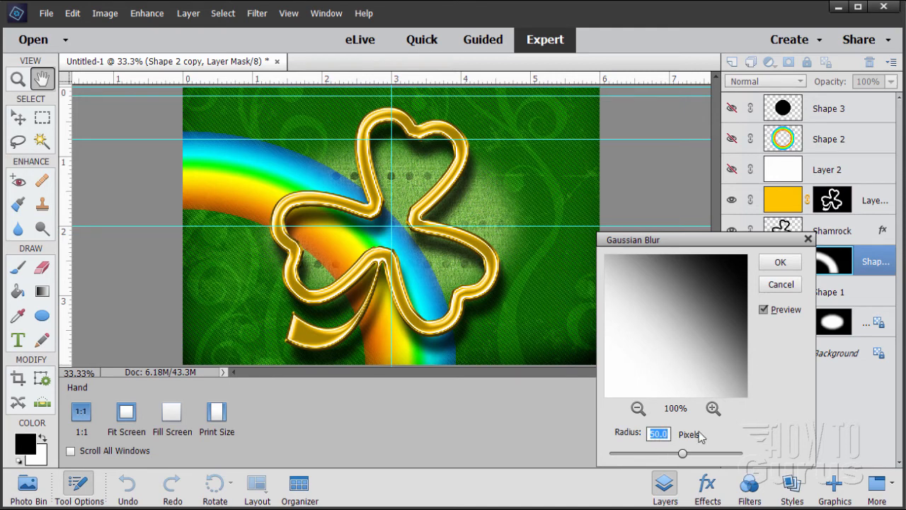
pyautogui.click(778, 262)
pyautogui.press('v')
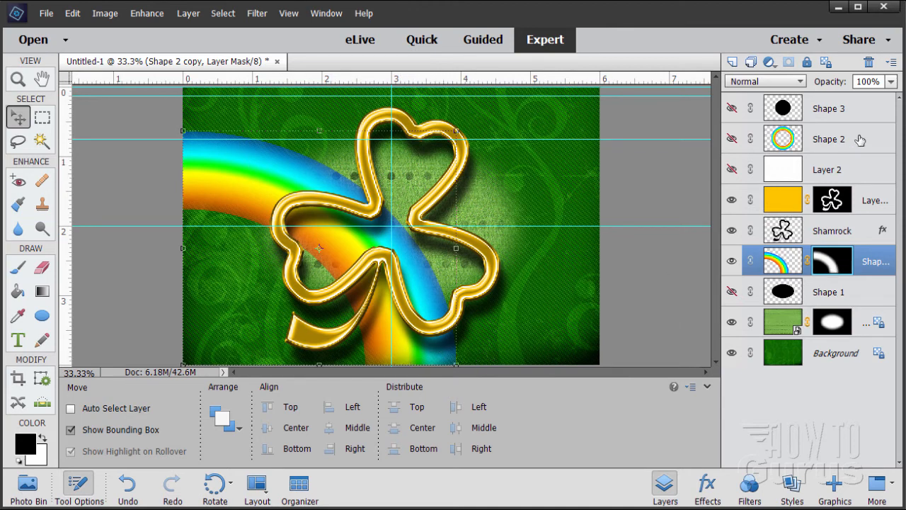
# Step: Set the rainbow layer's opacity to 70%
pyautogui.click(856, 81)
pyautogui.write('70')
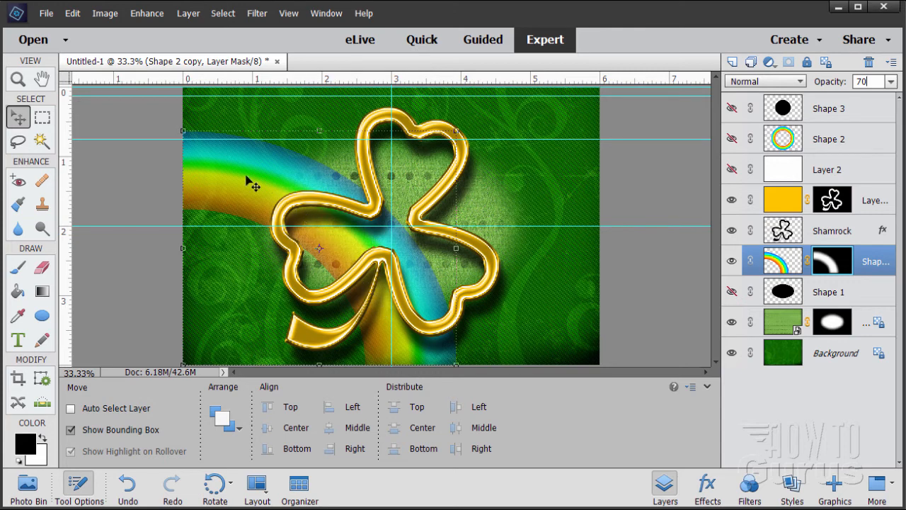
pyautogui.click(653, 289)
# Step: Hide the guides on the canvas
pyautogui.click(223, 13)
pyautogui.moveTo(288, 15)
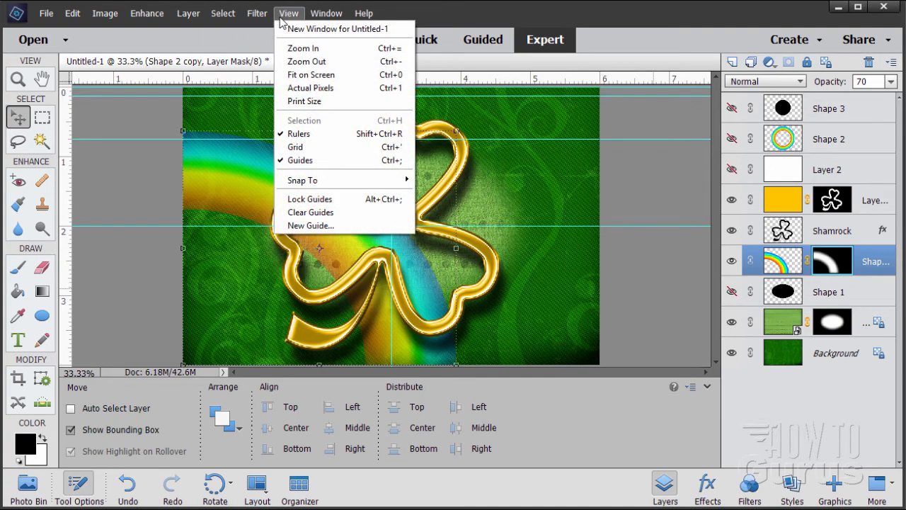
pyautogui.click(304, 160)
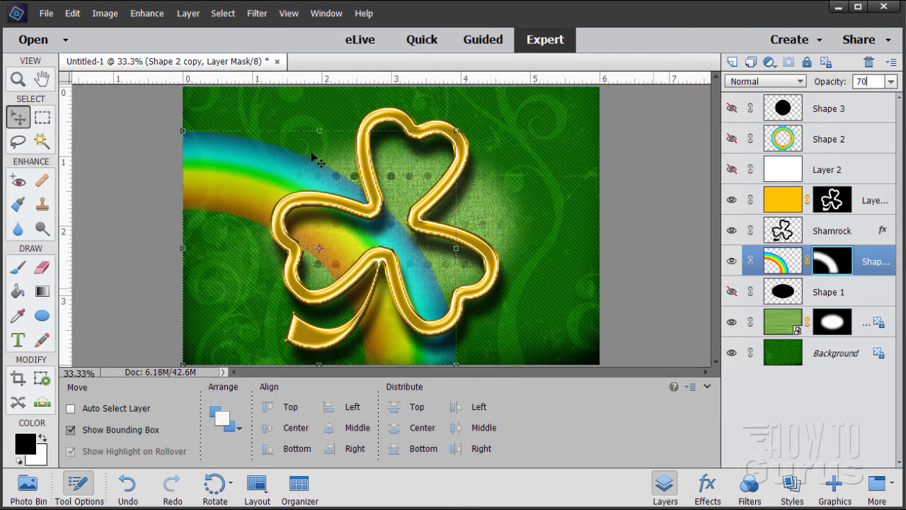
# Step: Make the Background layer active and show the library's Graphics category sorted by type
pyautogui.click(786, 354)
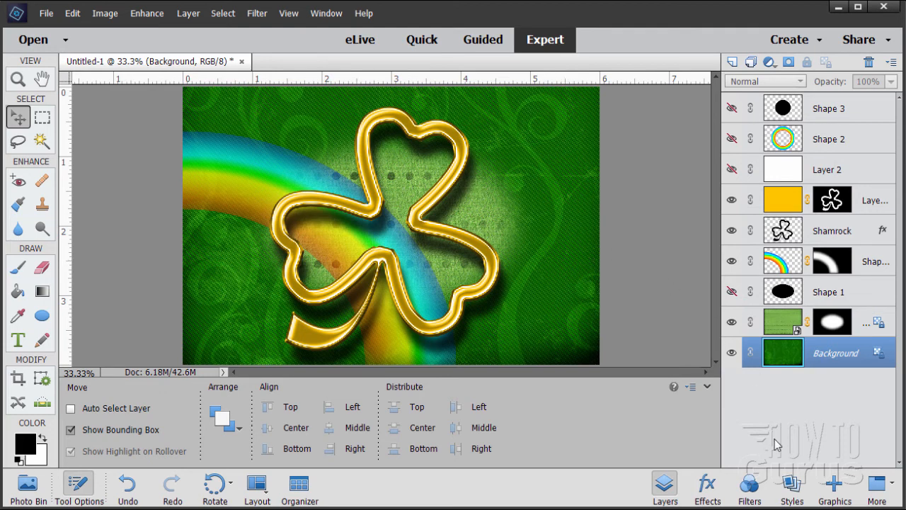
pyautogui.click(840, 485)
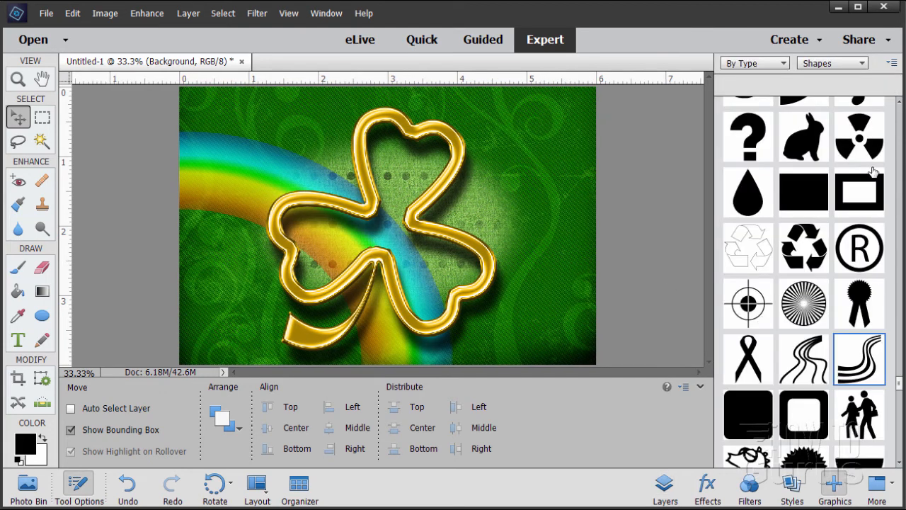
pyautogui.click(840, 64)
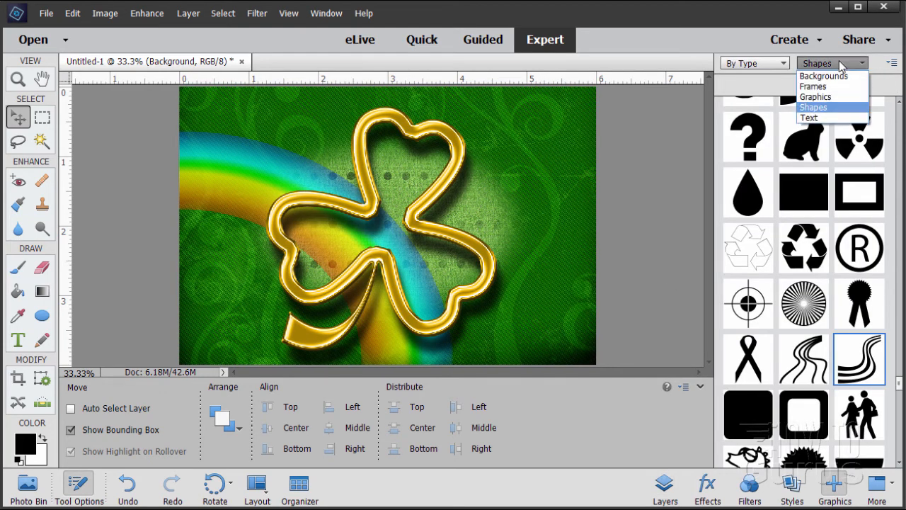
pyautogui.click(825, 97)
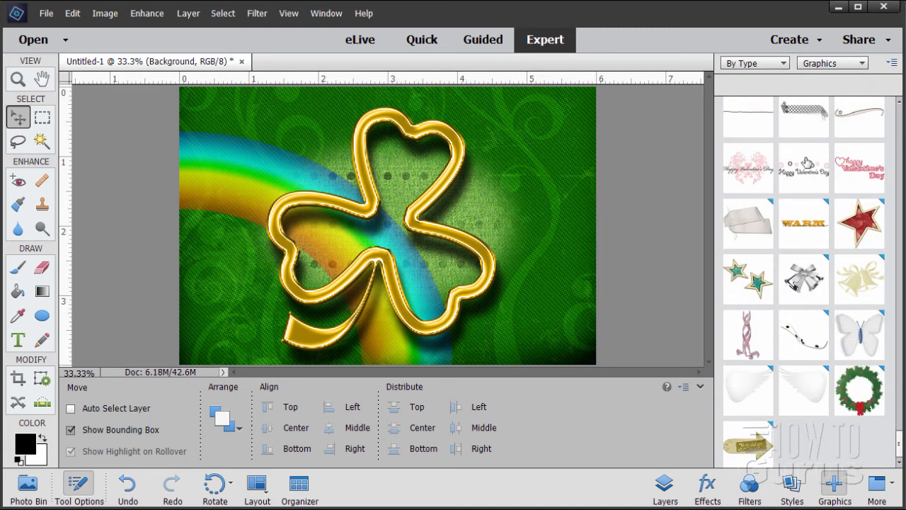
# Step: Find the Gold Bush graphic in the library, add it above the Background, and move it beside the shamrock's lower-right leaf
pyautogui.scroll(1, 814, 310)
pyautogui.scroll(1, 818, 308)
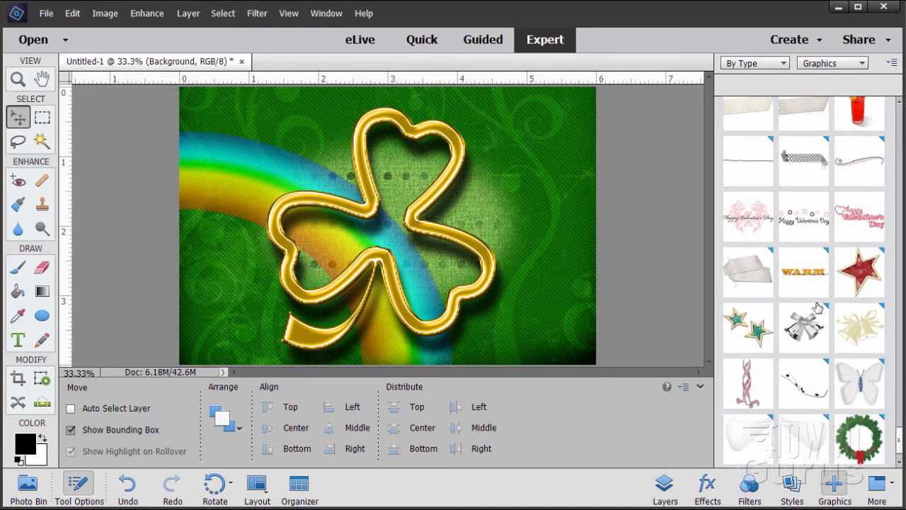
pyautogui.scroll(-1, 818, 308)
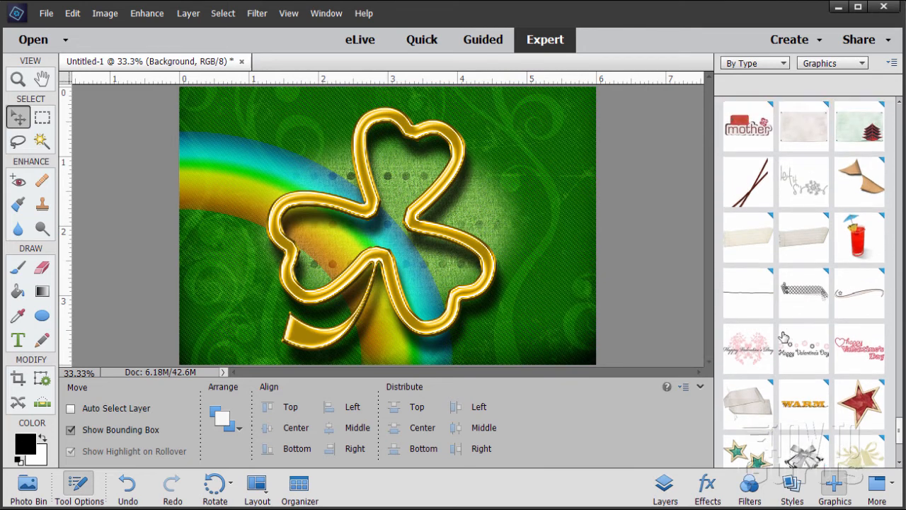
pyautogui.scroll(10, 783, 337)
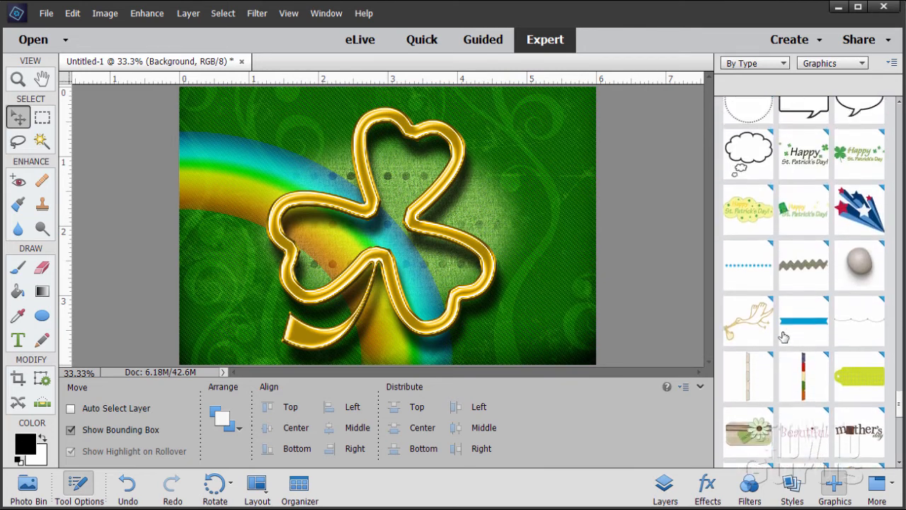
pyautogui.scroll(8, 784, 337)
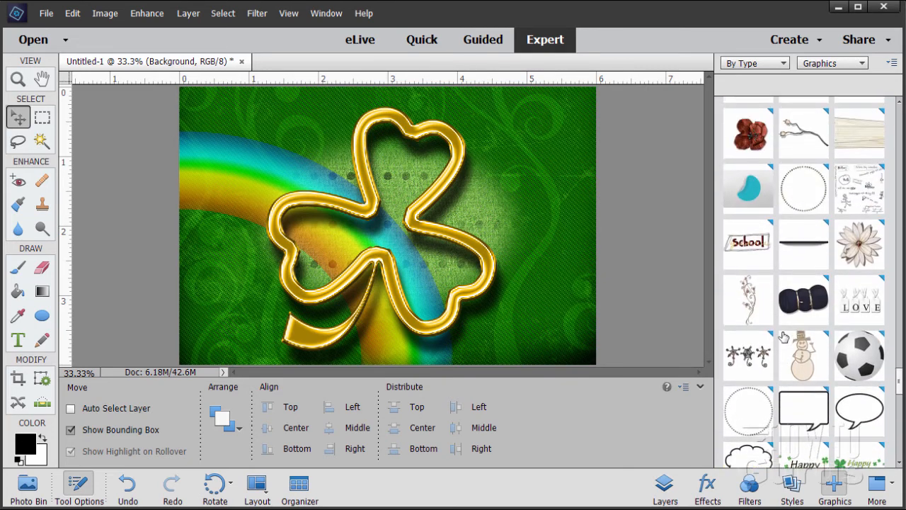
pyautogui.scroll(10, 783, 337)
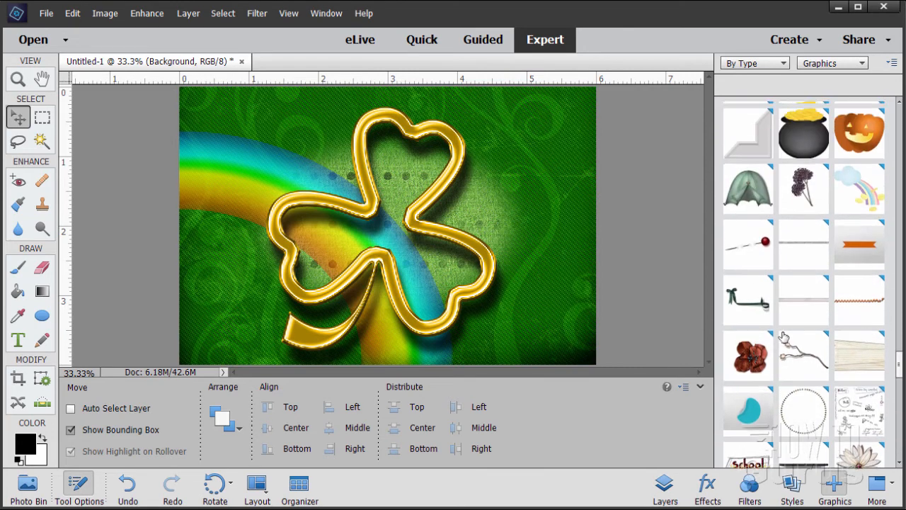
pyautogui.scroll(10, 783, 337)
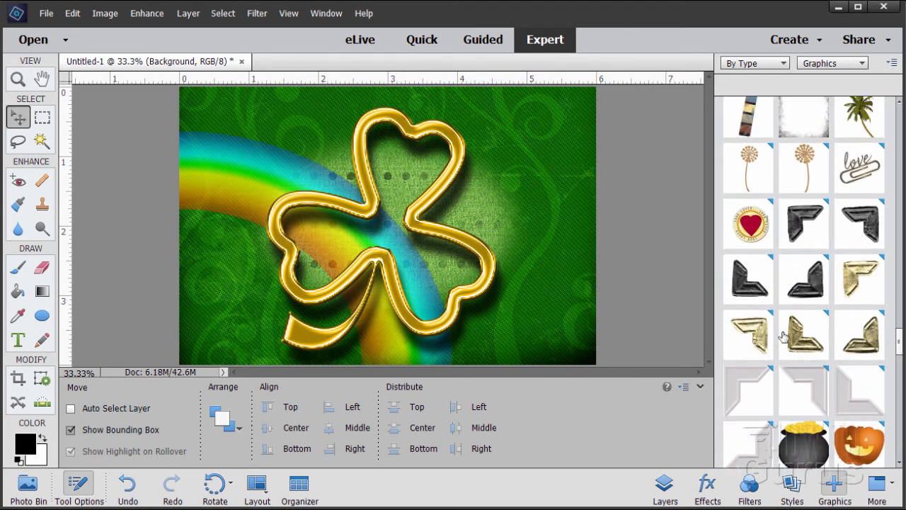
pyautogui.scroll(10, 784, 337)
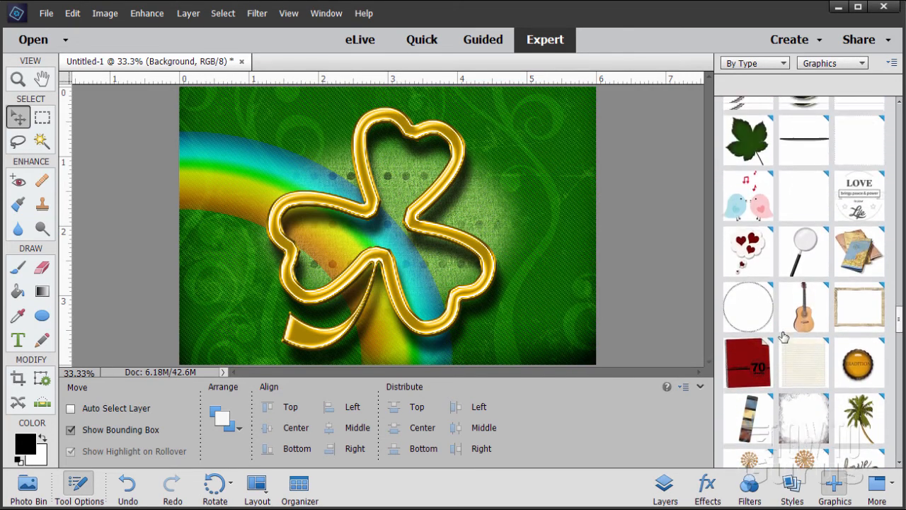
pyautogui.scroll(10, 784, 337)
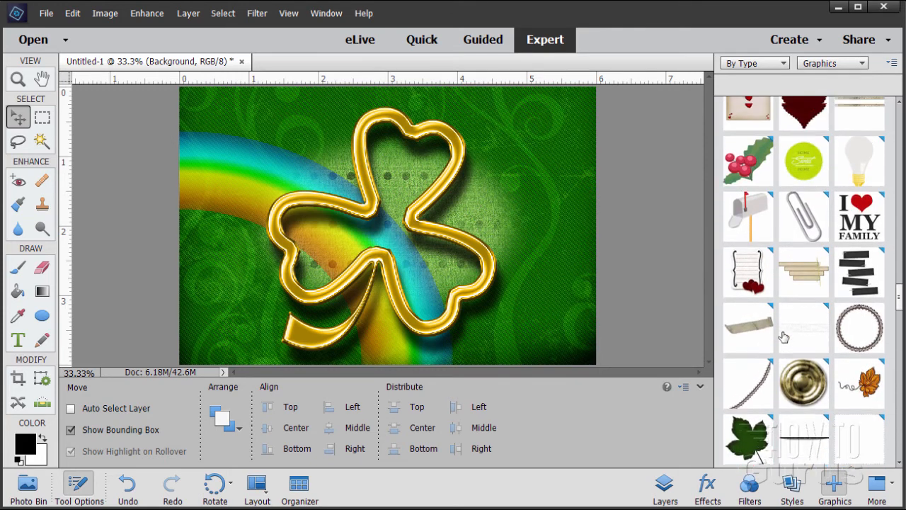
pyautogui.scroll(8, 784, 337)
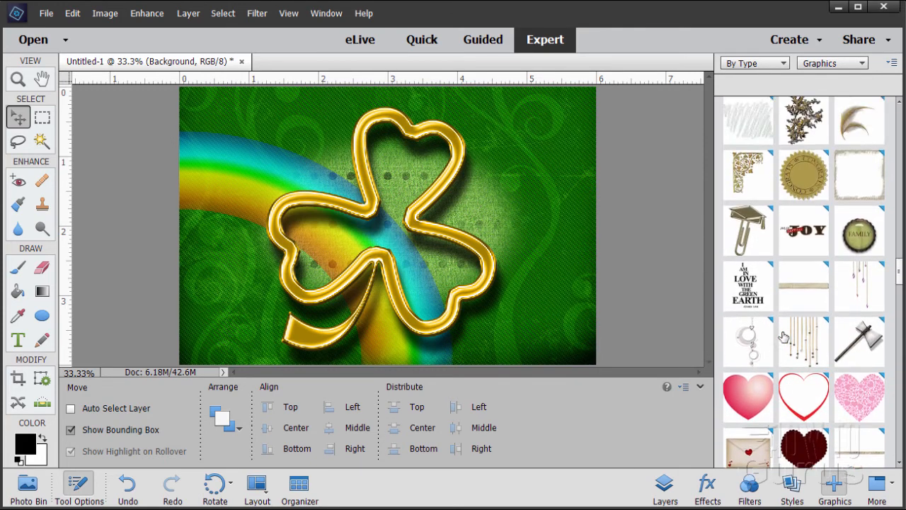
pyautogui.doubleClick(806, 208)
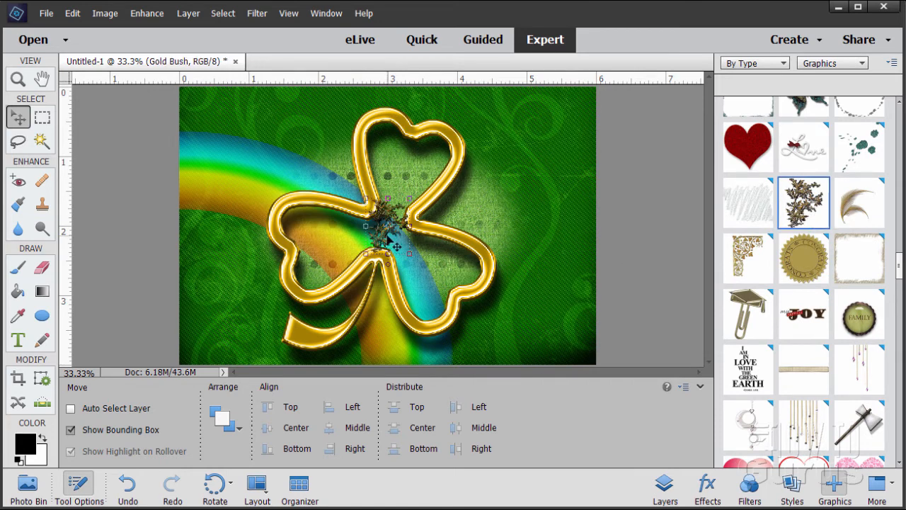
pyautogui.moveTo(401, 248); pyautogui.dragTo(536, 325)
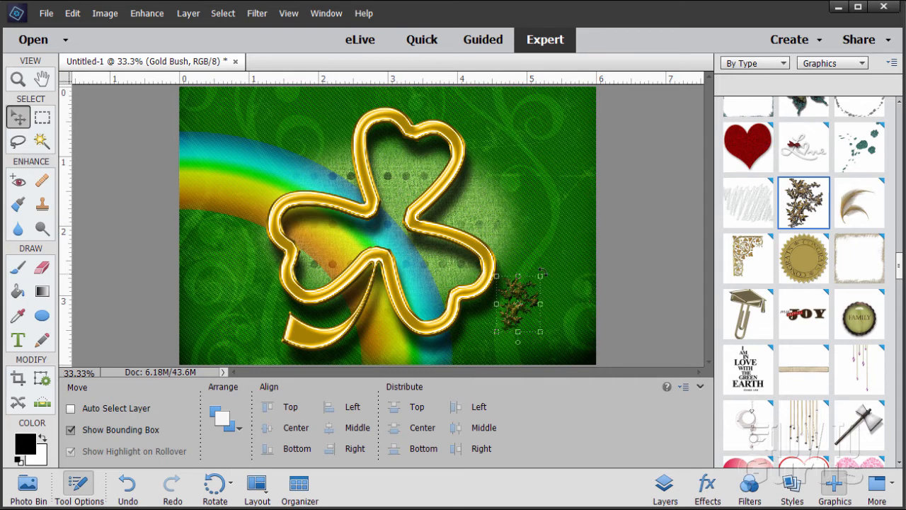
# Step: Scale the gold bush to about 244%, rotated 32 degrees, and tuck it into the lower-right corner of the canvas
pyautogui.moveTo(542, 272); pyautogui.dragTo(621, 212)
pyautogui.moveTo(565, 269)
pyautogui.mouseDown()
pyautogui.moveTo(566, 320)
pyautogui.moveTo(567, 280)
pyautogui.mouseUp()
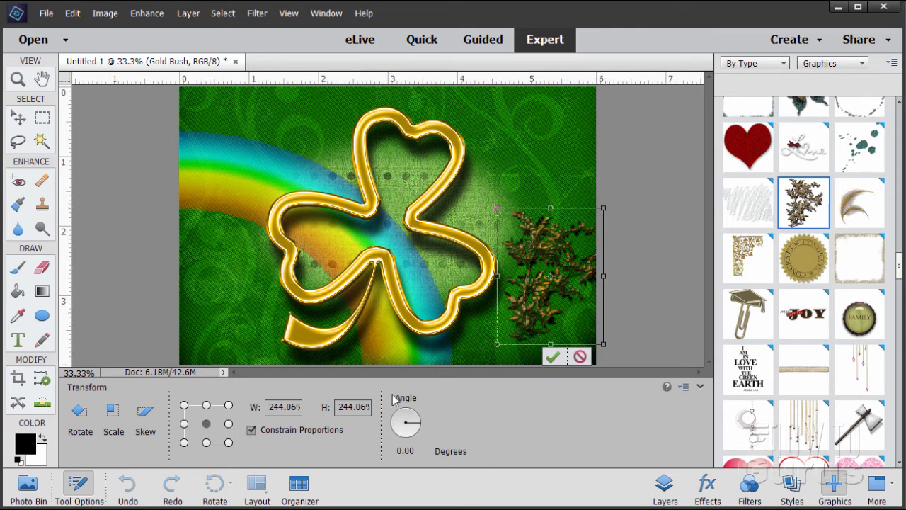
pyautogui.moveTo(419, 450); pyautogui.dragTo(395, 450)
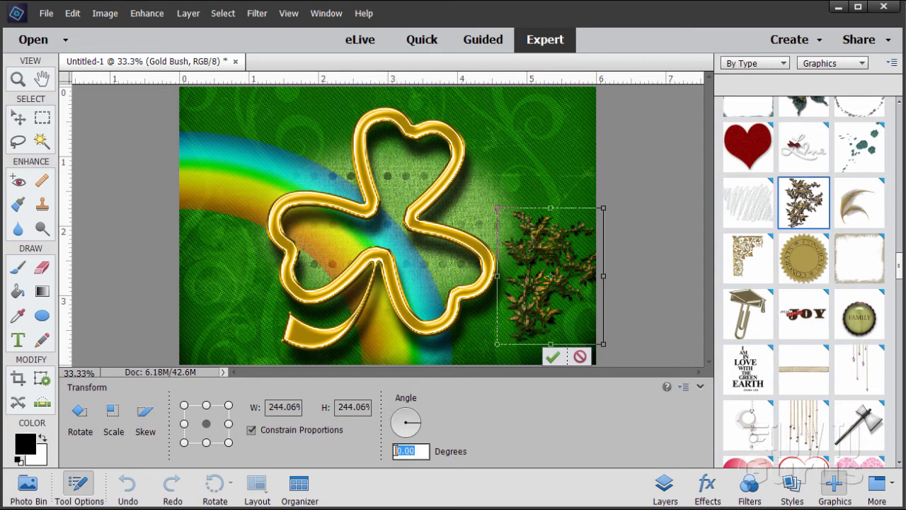
pyautogui.write('32')
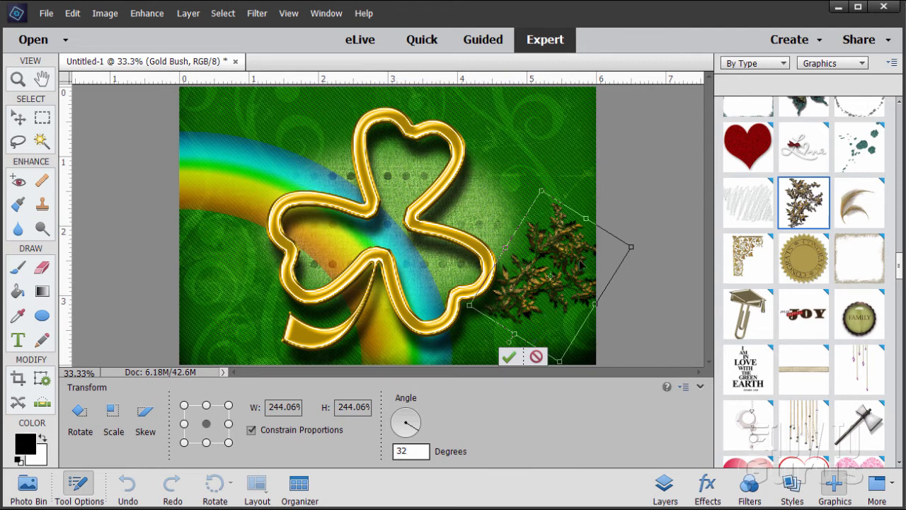
pyautogui.click(509, 357)
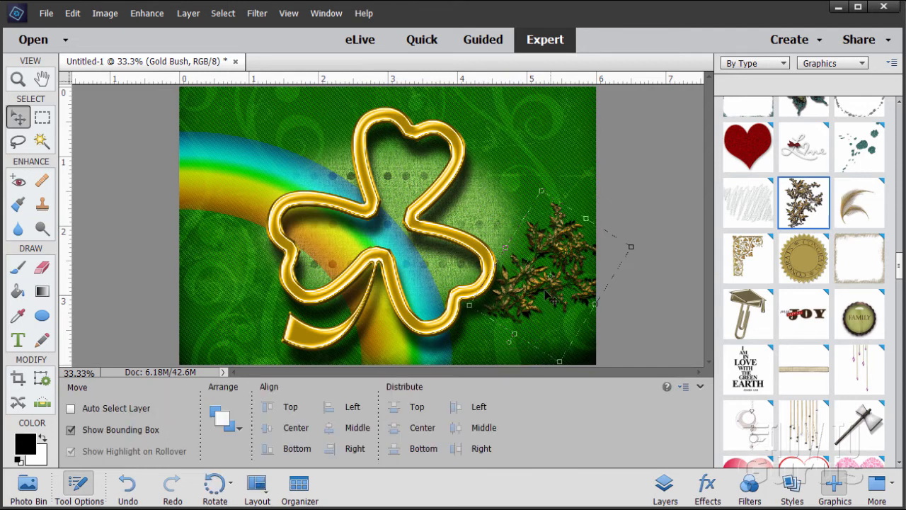
pyautogui.moveTo(534, 295); pyautogui.dragTo(557, 352)
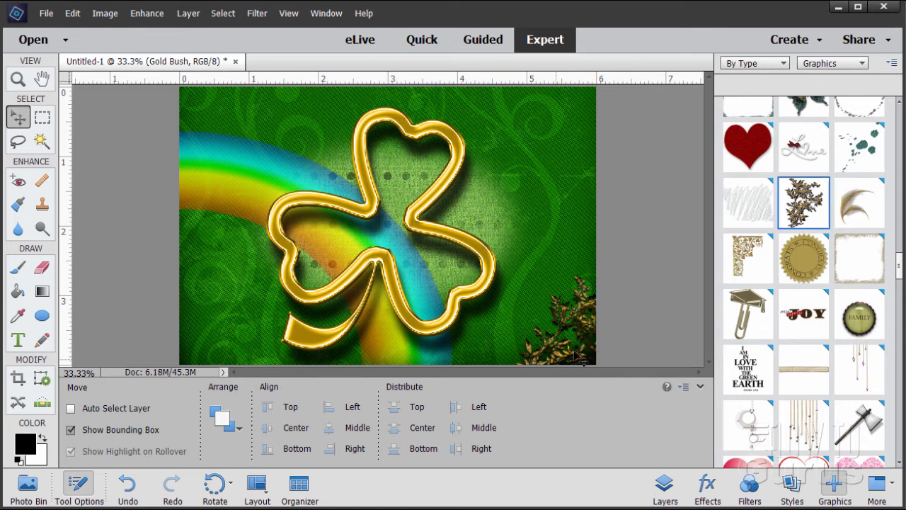
# Step: Duplicate the Gold Bush layer three times, placing the copies in the canvas's upper-left, upper-right and lower-left corners
pyautogui.click(666, 487)
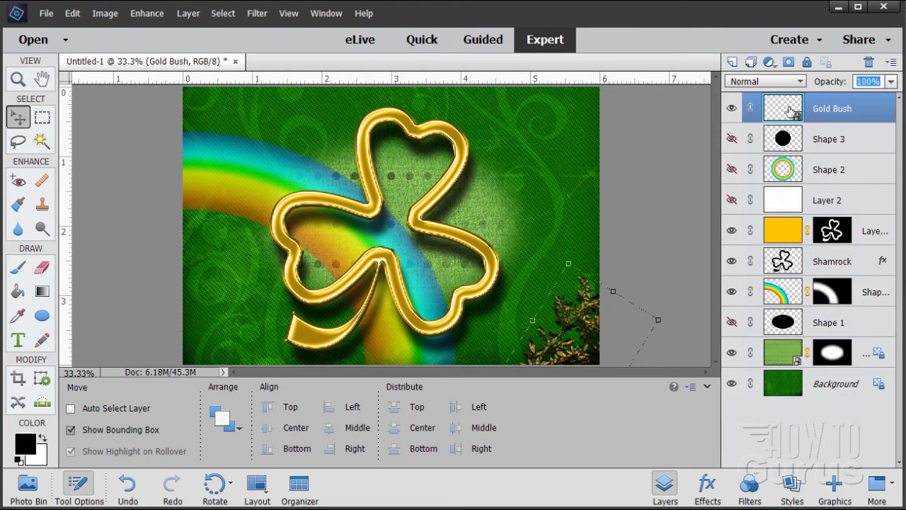
pyautogui.moveTo(782, 110); pyautogui.dragTo(733, 62)
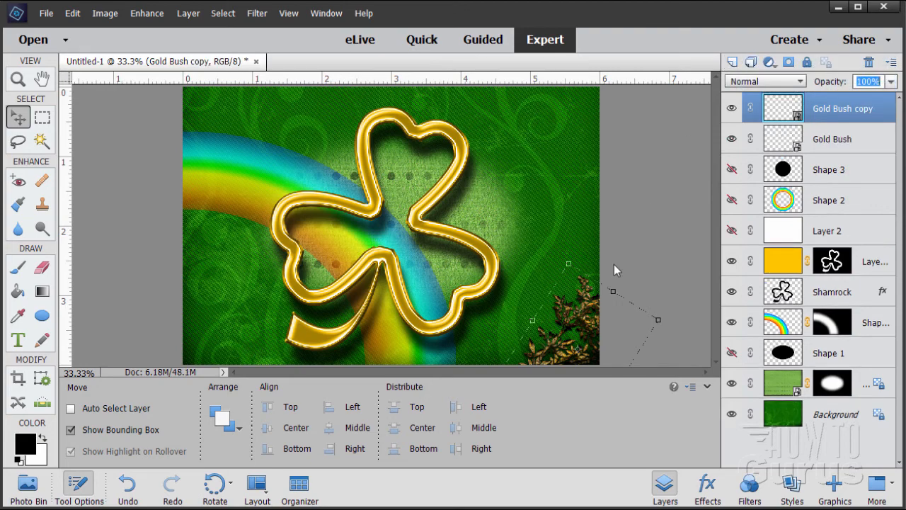
pyautogui.moveTo(572, 367); pyautogui.dragTo(200, 116)
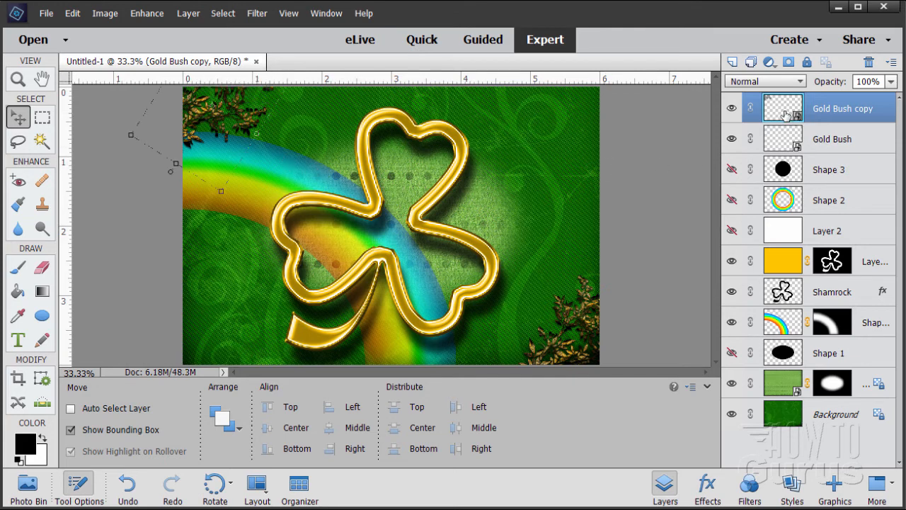
pyautogui.moveTo(784, 115); pyautogui.dragTo(733, 62)
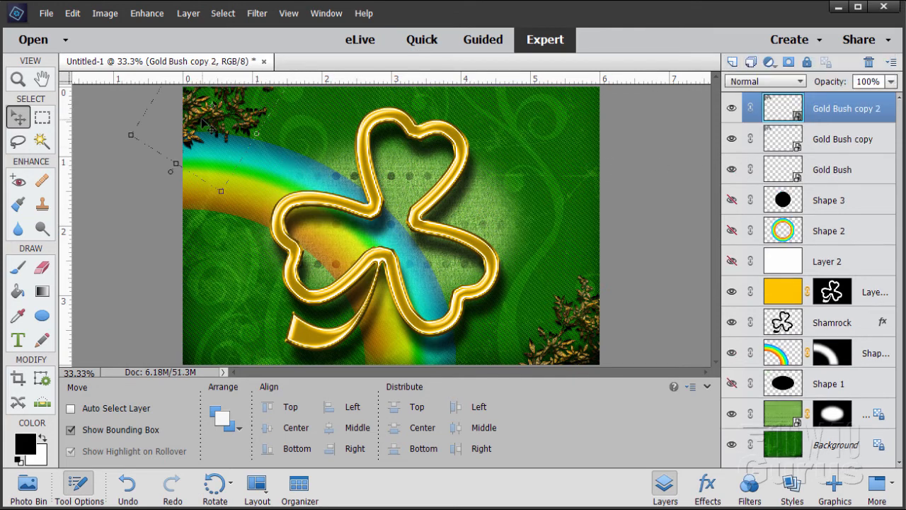
pyautogui.moveTo(201, 121); pyautogui.dragTo(584, 111)
pyautogui.moveTo(778, 112); pyautogui.dragTo(733, 62)
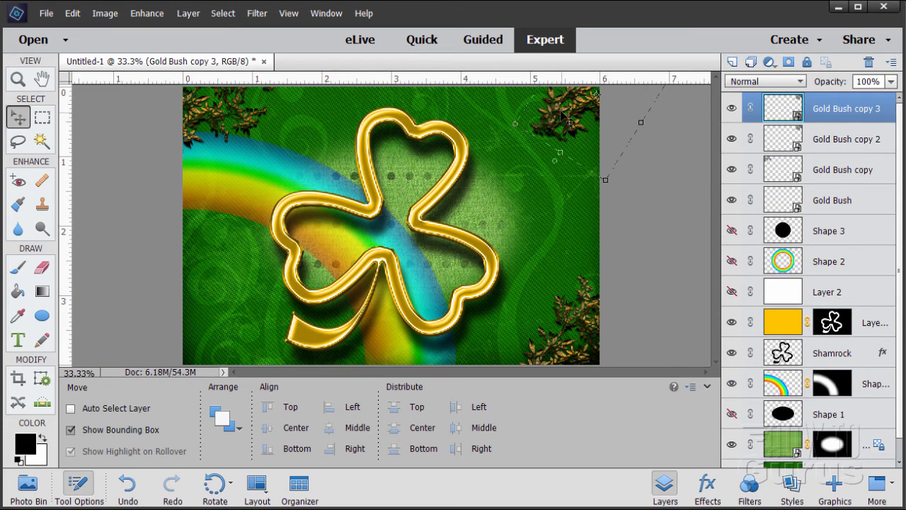
pyautogui.moveTo(564, 128); pyautogui.dragTo(163, 367)
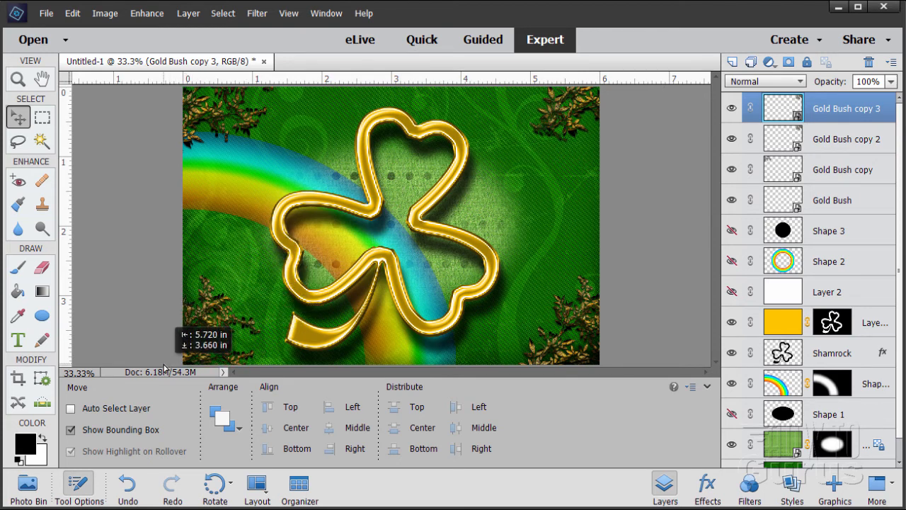
pyautogui.moveTo(163, 367); pyautogui.dragTo(164, 366)
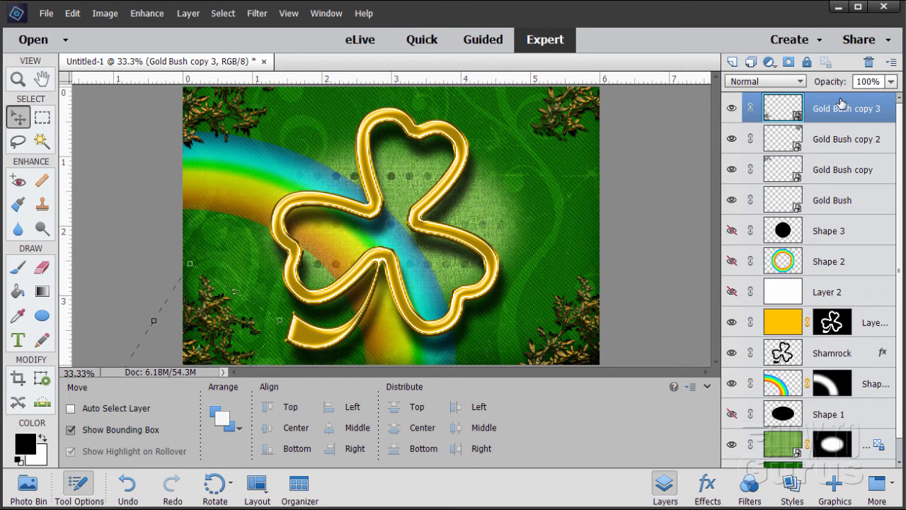
# Step: Merge the Gold Bush layer and its three copies into a single layer
pyautogui.keyDown('ctrl'); pyautogui.click(846, 138); pyautogui.keyUp('ctrl')
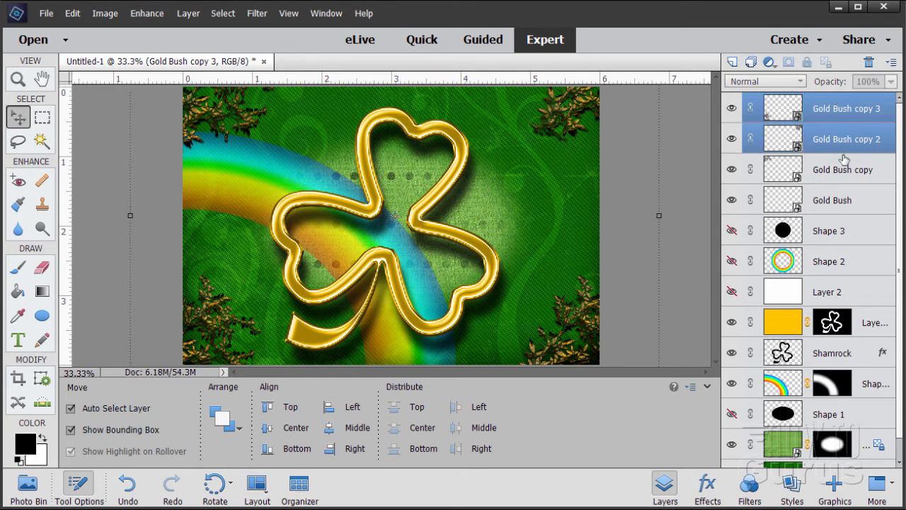
pyautogui.keyDown('shift'); pyautogui.click(842, 198); pyautogui.keyUp('shift')
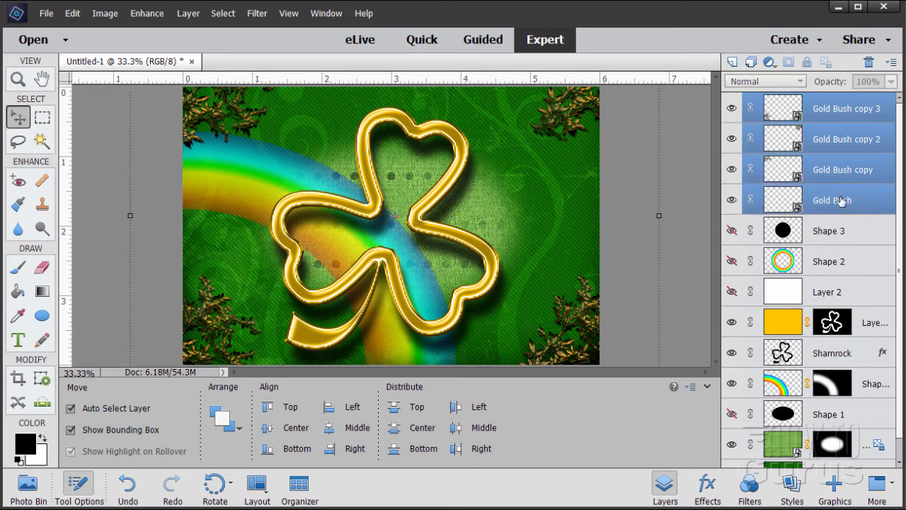
pyautogui.rightClick(815, 152)
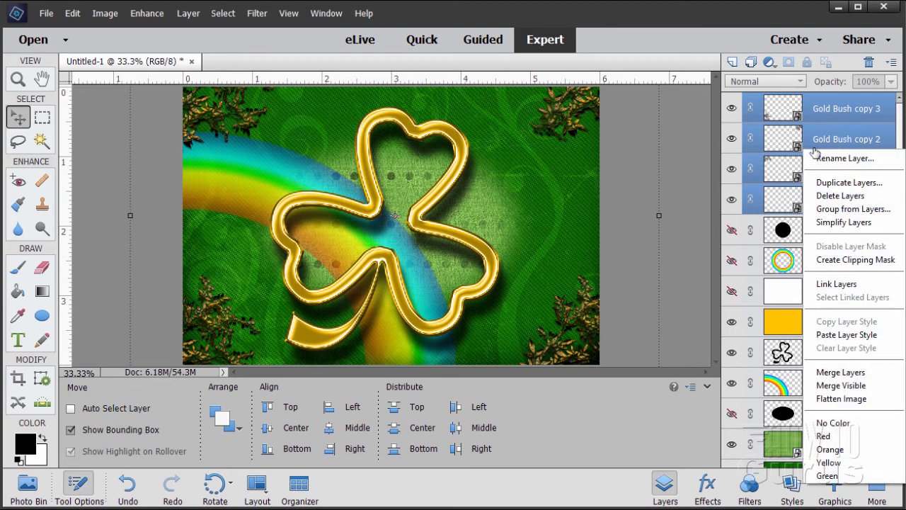
pyautogui.click(852, 372)
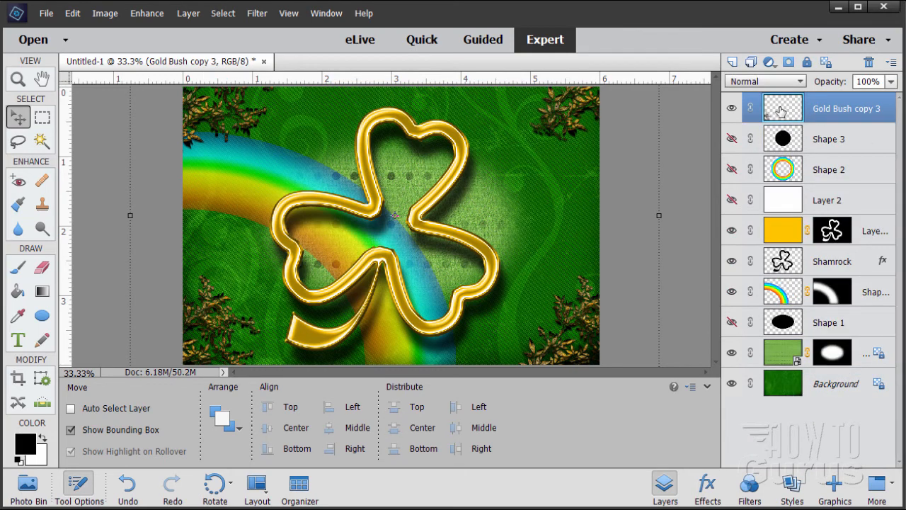
# Step: Duplicate the merged gold bush layer, scale the copy to 85%, and rotate it 9 degrees
pyautogui.moveTo(771, 115); pyautogui.dragTo(733, 62)
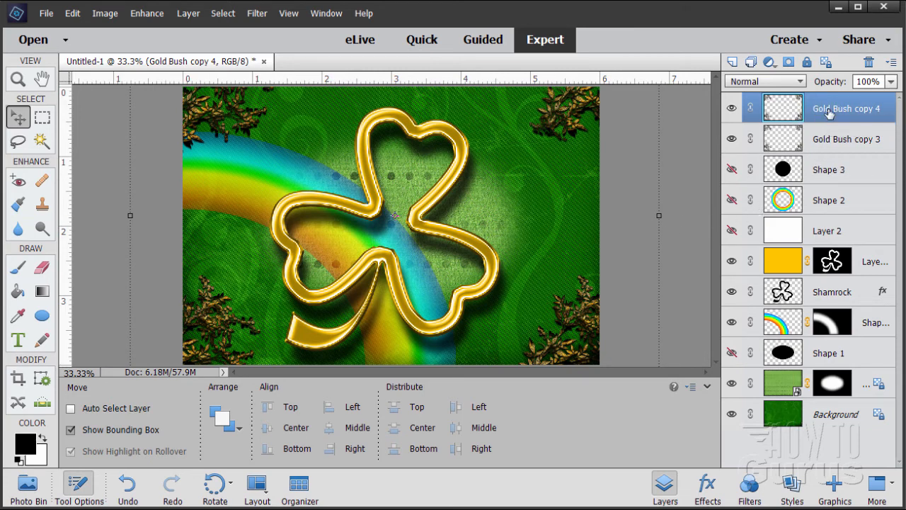
pyautogui.click(660, 216)
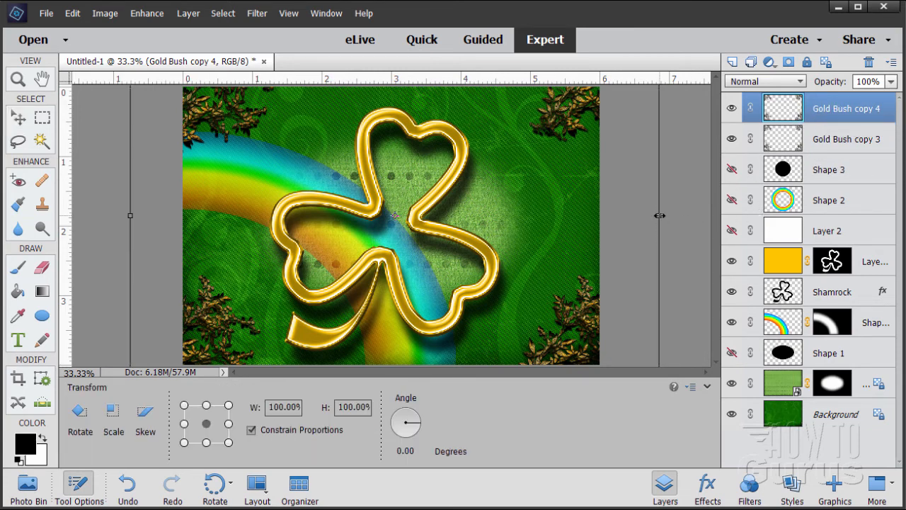
pyautogui.click(269, 407)
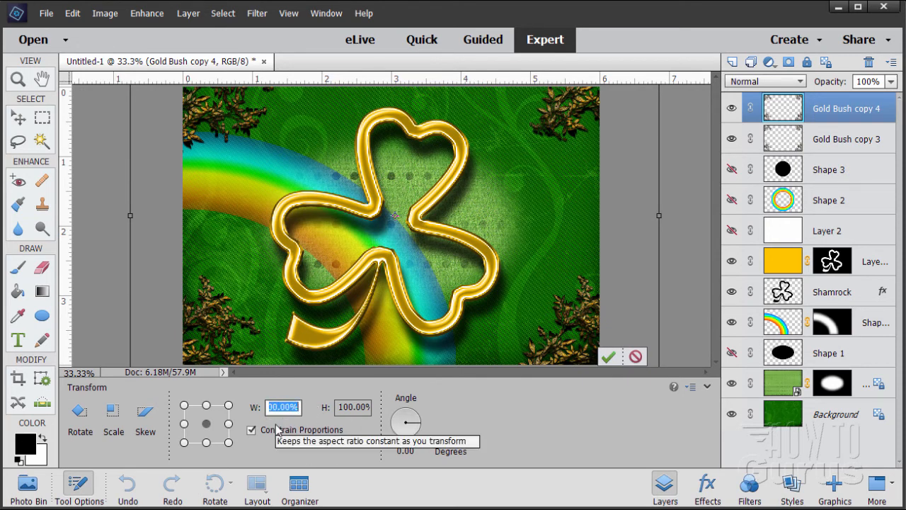
pyautogui.write('85')
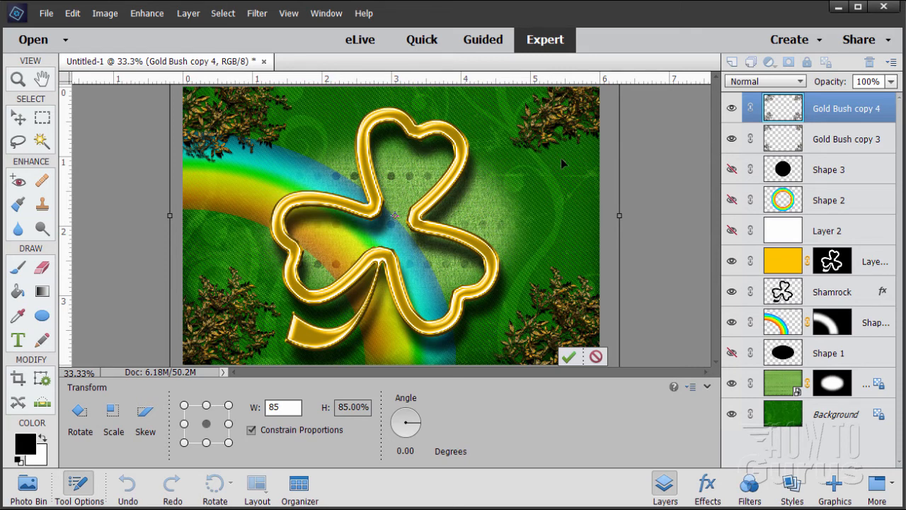
pyautogui.click(400, 451)
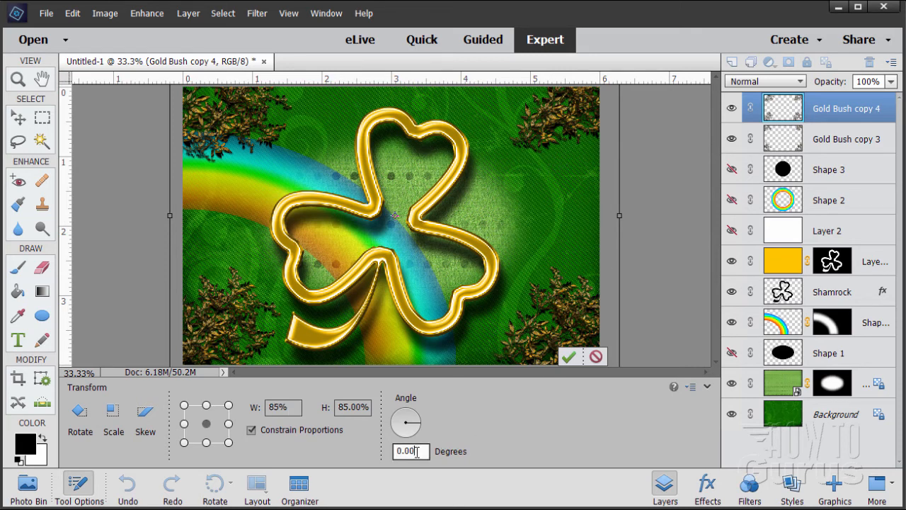
pyautogui.write('9')
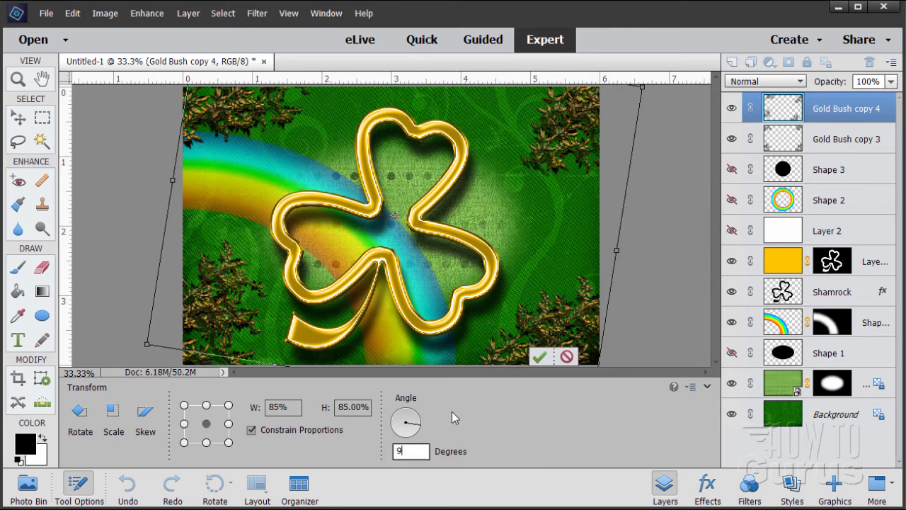
pyautogui.click(540, 357)
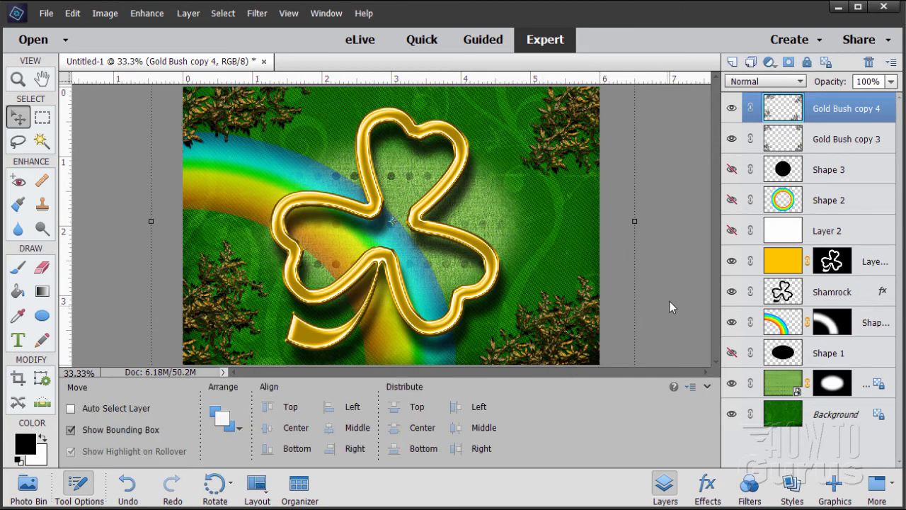
# Step: Adjust both side edges of the Gold Bush copy 3 layer slightly to the right, making its width 100.26%
pyautogui.click(829, 141)
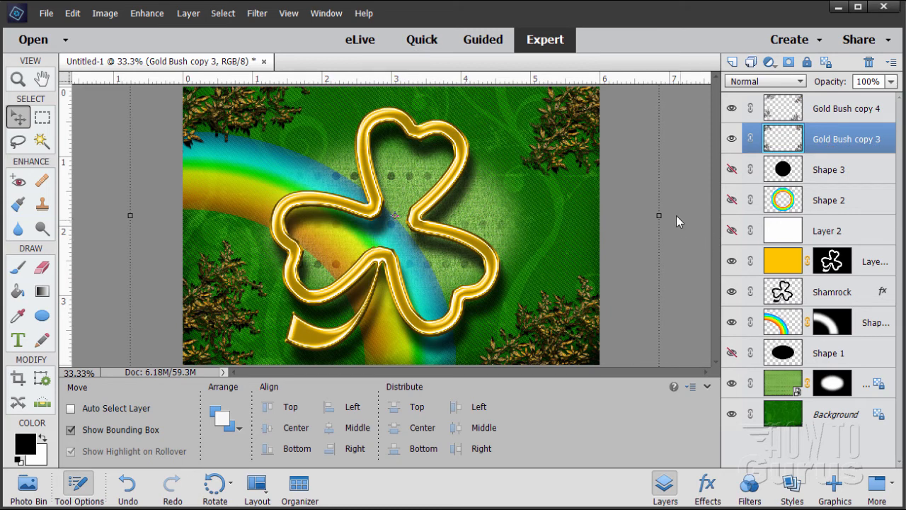
pyautogui.moveTo(658, 216)
pyautogui.mouseDown()
pyautogui.moveTo(671, 216)
pyautogui.moveTo(661, 218)
pyautogui.mouseUp()
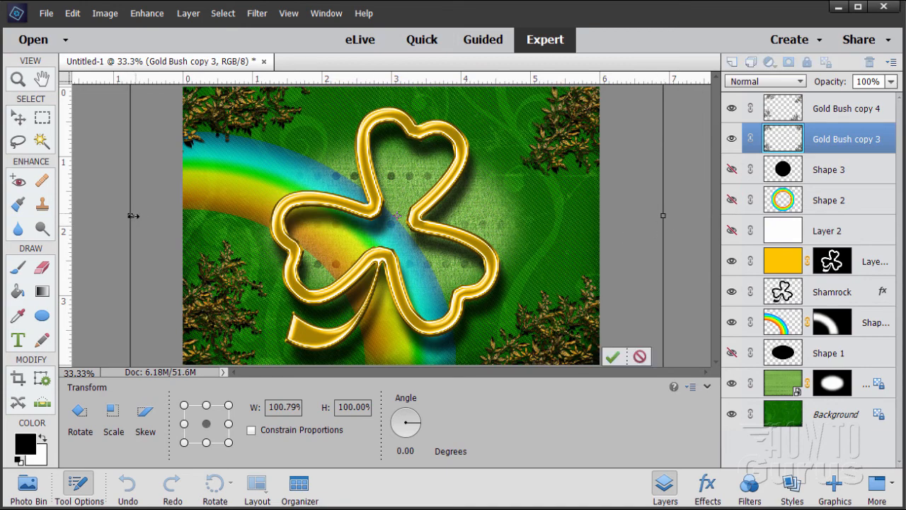
pyautogui.moveTo(133, 215)
pyautogui.mouseDown()
pyautogui.moveTo(124, 219)
pyautogui.moveTo(133, 226)
pyautogui.mouseUp()
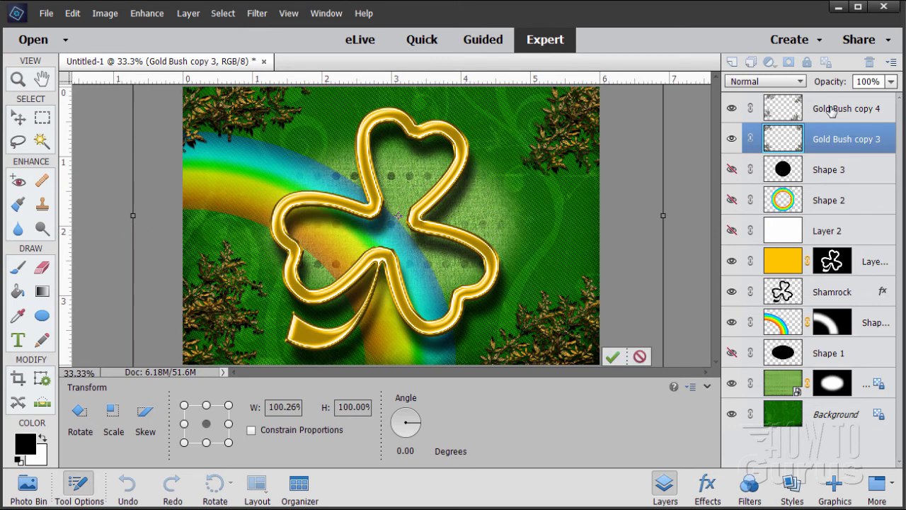
pyautogui.click(613, 356)
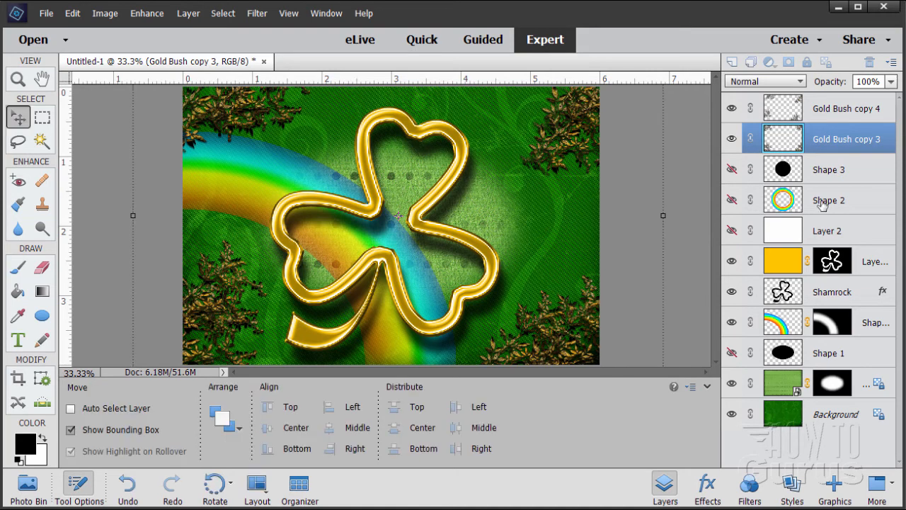
# Step: Brighten the Gold Bush copy 4 layer with Levels, setting the RGB midtone input level to 1.61
pyautogui.click(825, 111)
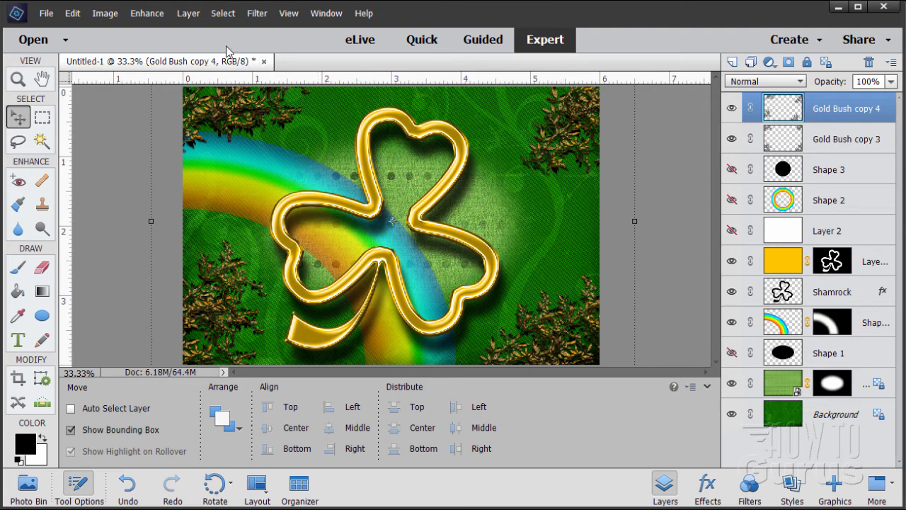
pyautogui.click(149, 20)
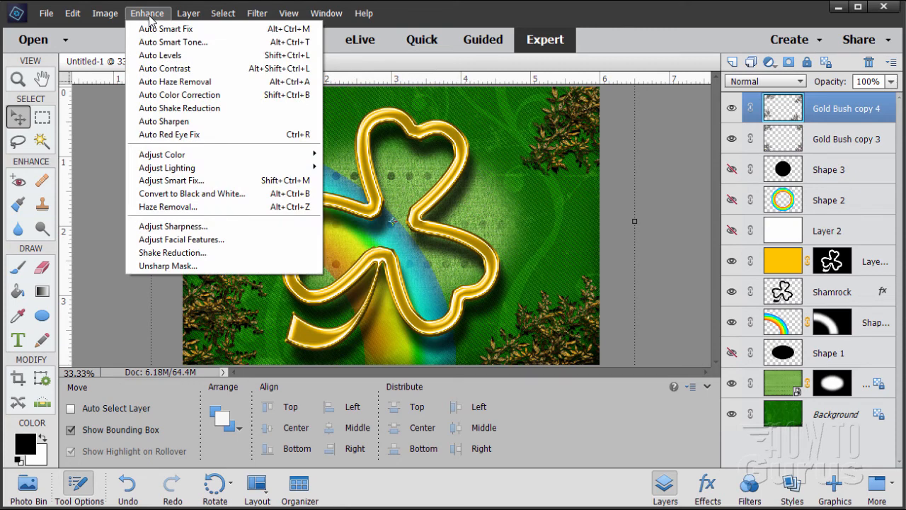
pyautogui.moveTo(205, 167)
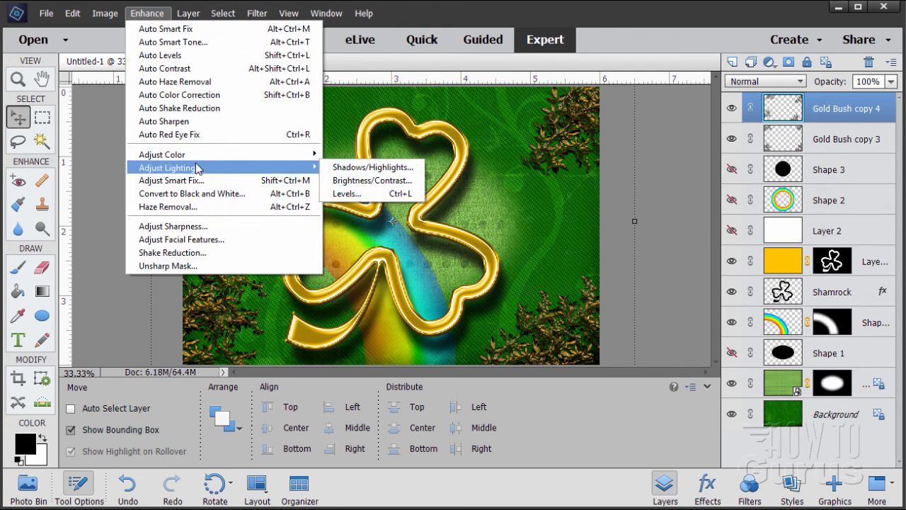
pyautogui.click(362, 196)
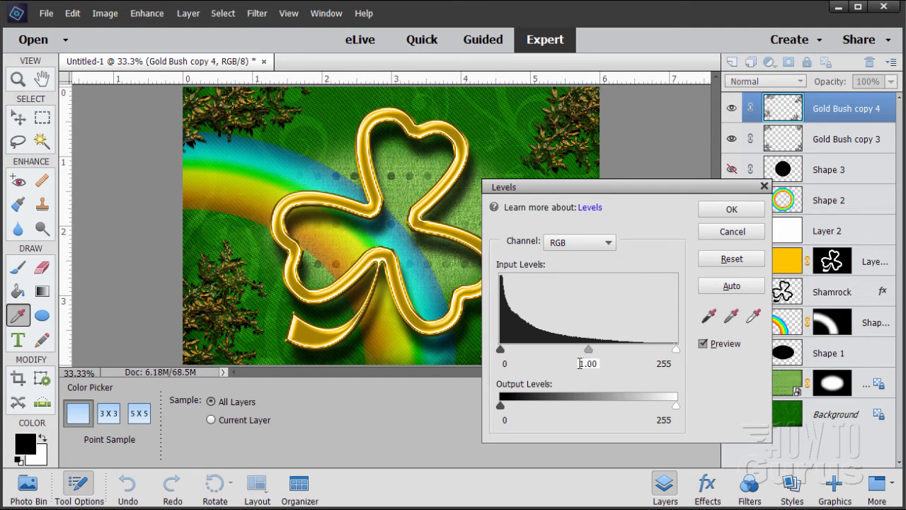
pyautogui.click(580, 363)
pyautogui.moveTo(599, 363); pyautogui.dragTo(574, 367)
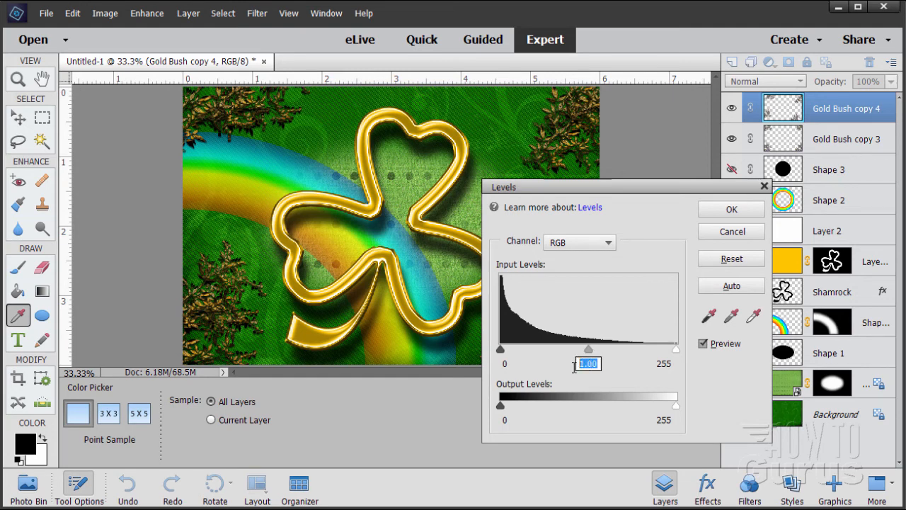
pyautogui.write('1.61')
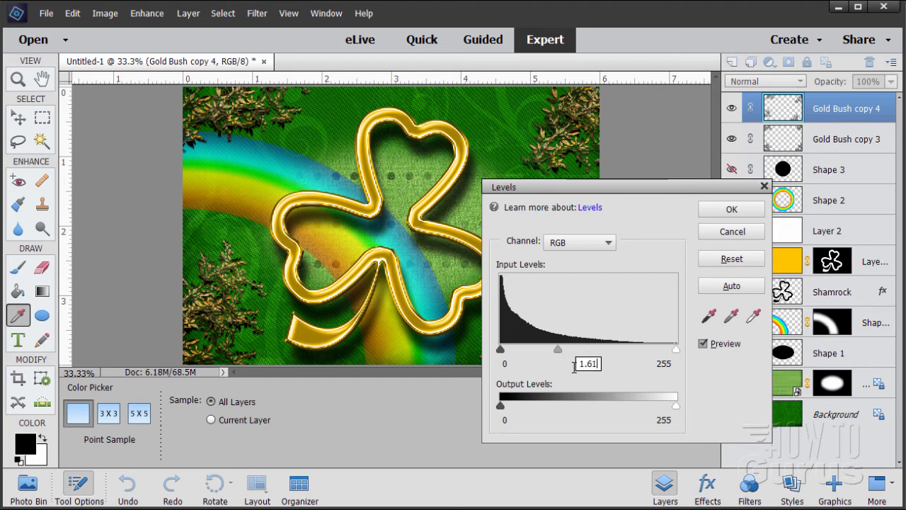
pyautogui.click(731, 209)
pyautogui.press('v')
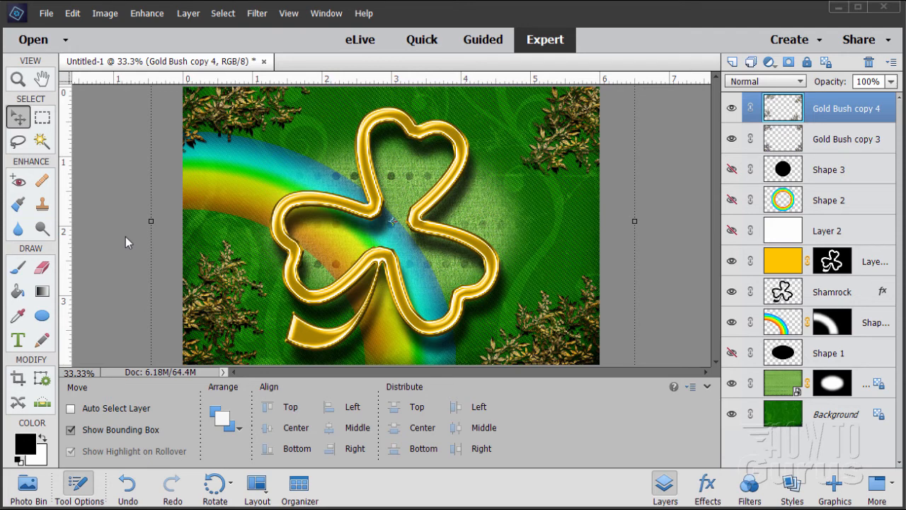
# Step: Add a horizontal text layer reading "Happy" over the rainbow, beside the shamrock's upper leaf
pyautogui.click(18, 341)
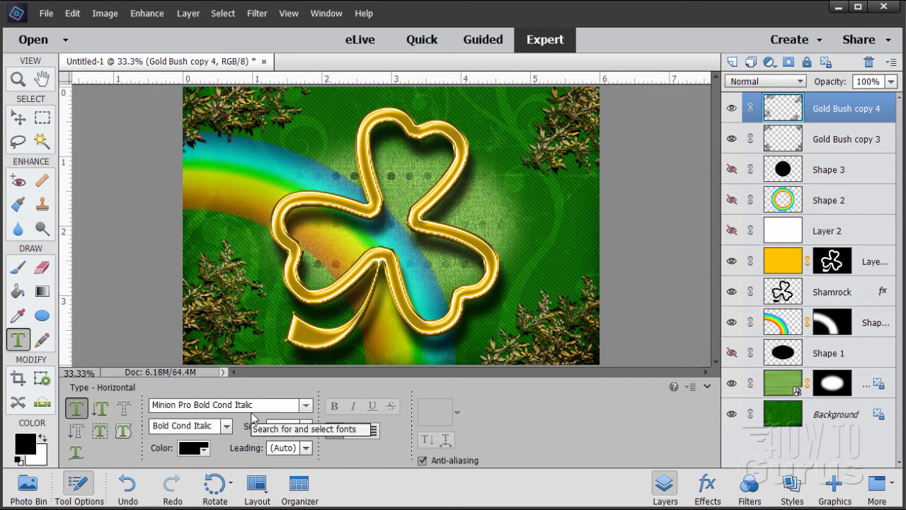
pyautogui.click(257, 176)
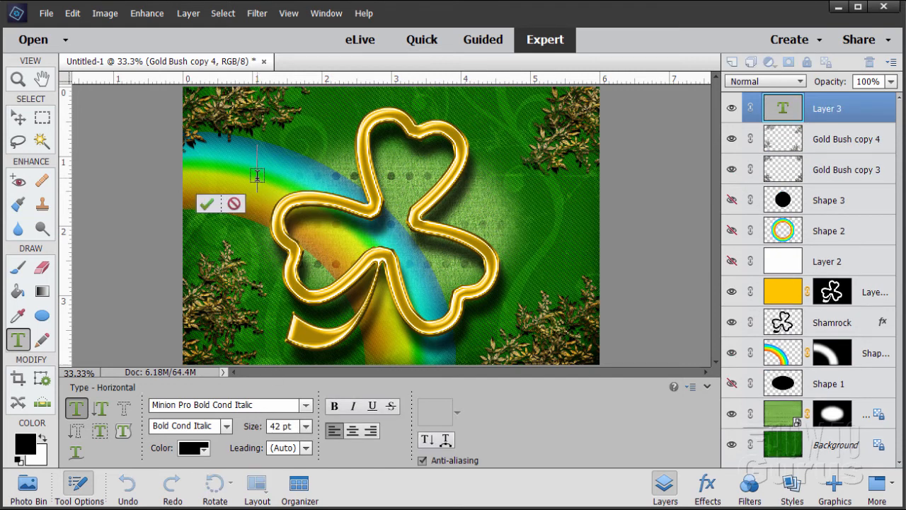
pyautogui.write('Happy')
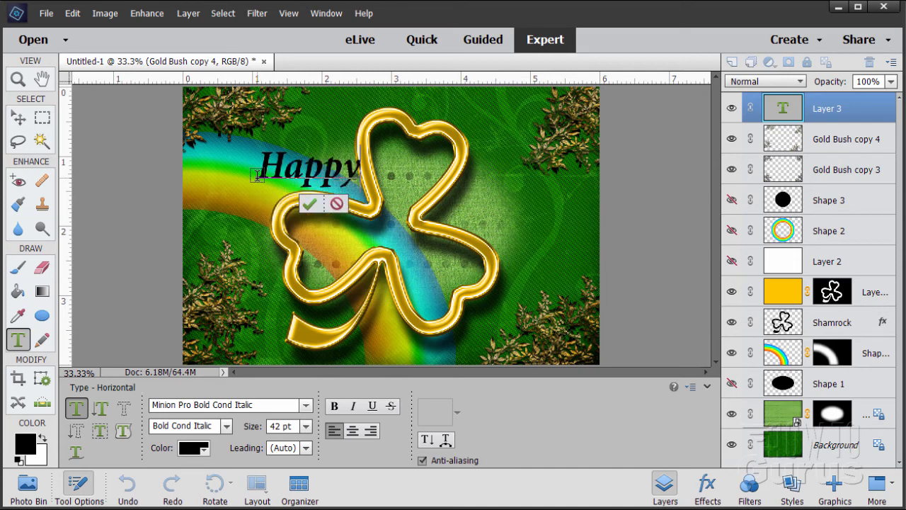
pyautogui.click(312, 209)
pyautogui.press('v')
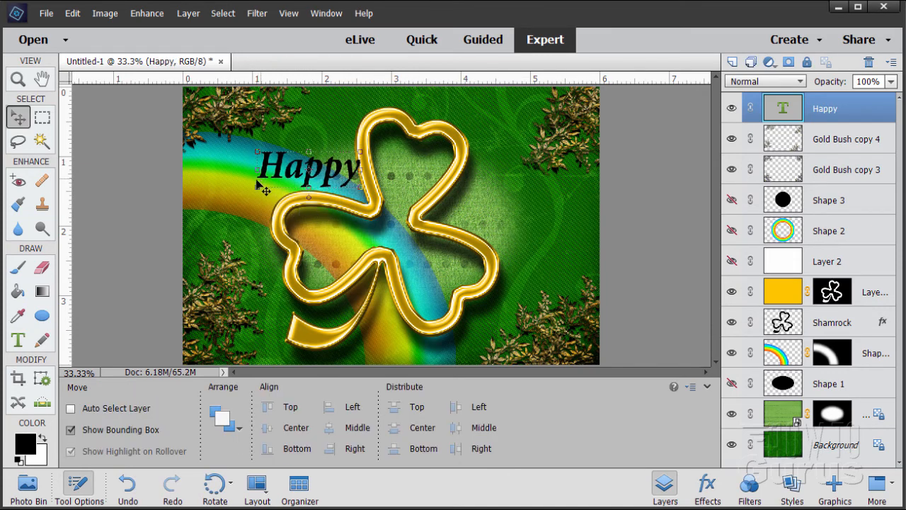
# Step: Add a separate text layer reading "St. Patrick's" across the lower part of the shamrock
pyautogui.click(20, 343)
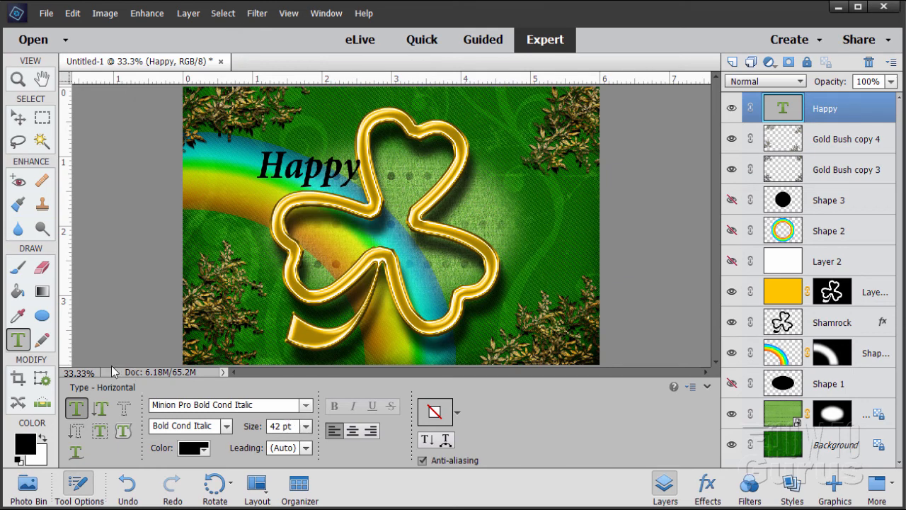
pyautogui.click(265, 234)
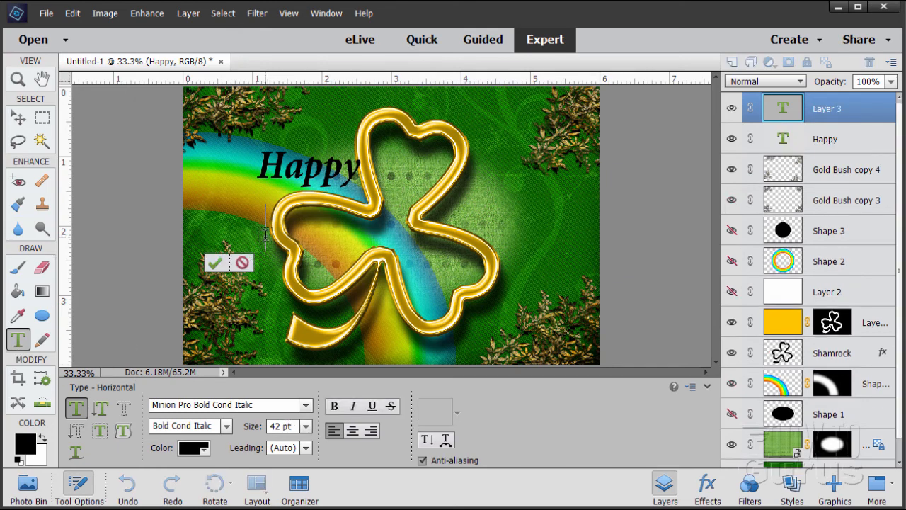
pyautogui.write('St.')
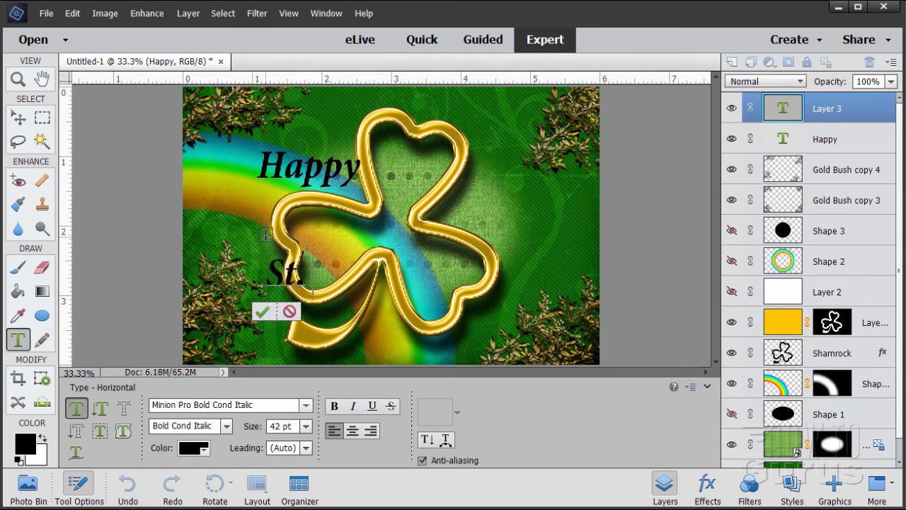
pyautogui.write(' Patr')
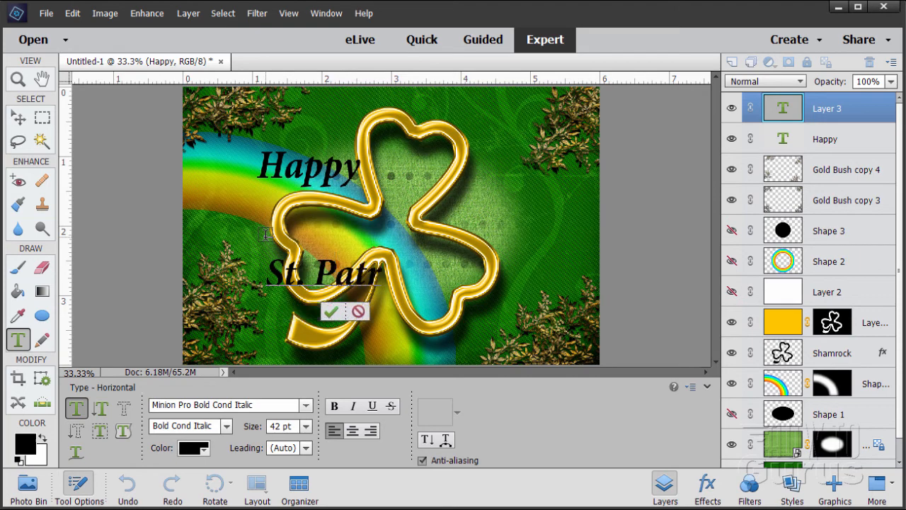
pyautogui.write("ick's")
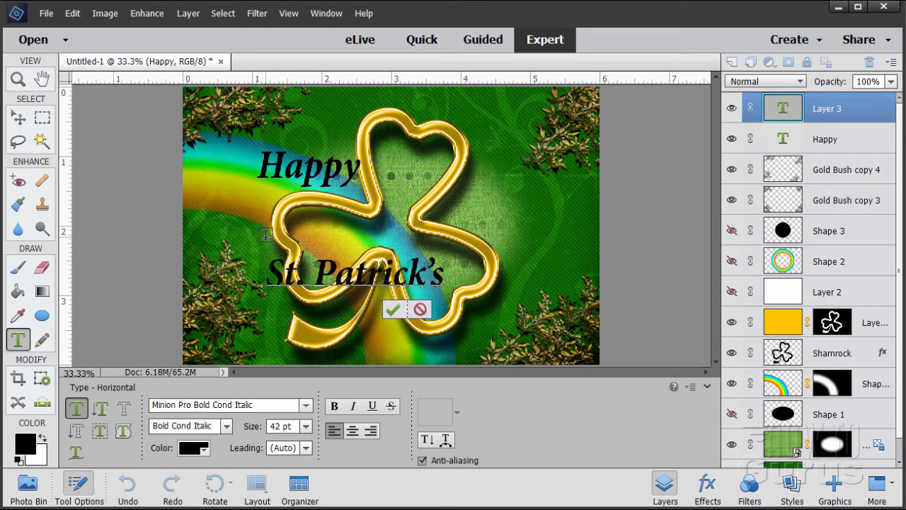
pyautogui.click(393, 309)
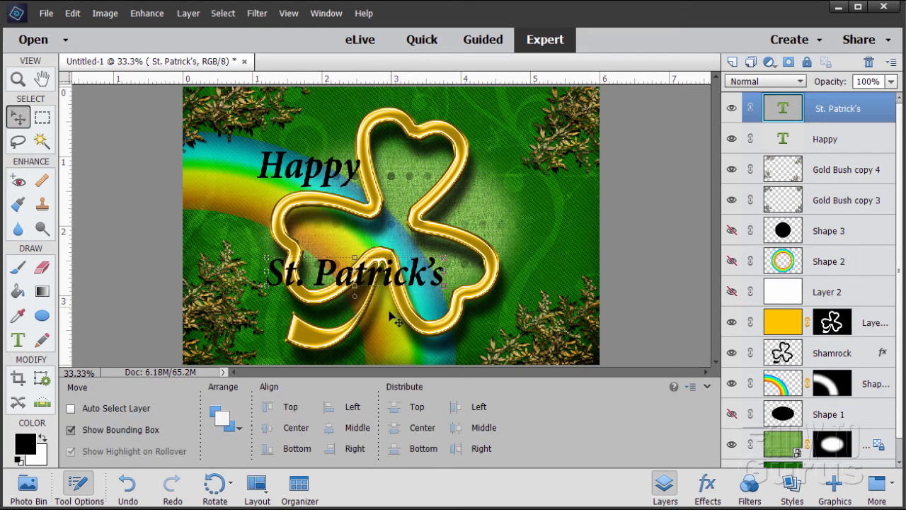
# Step: Add a separate text layer reading "Day" and position it just below the end of "St. Patrick's"
pyautogui.click(18, 340)
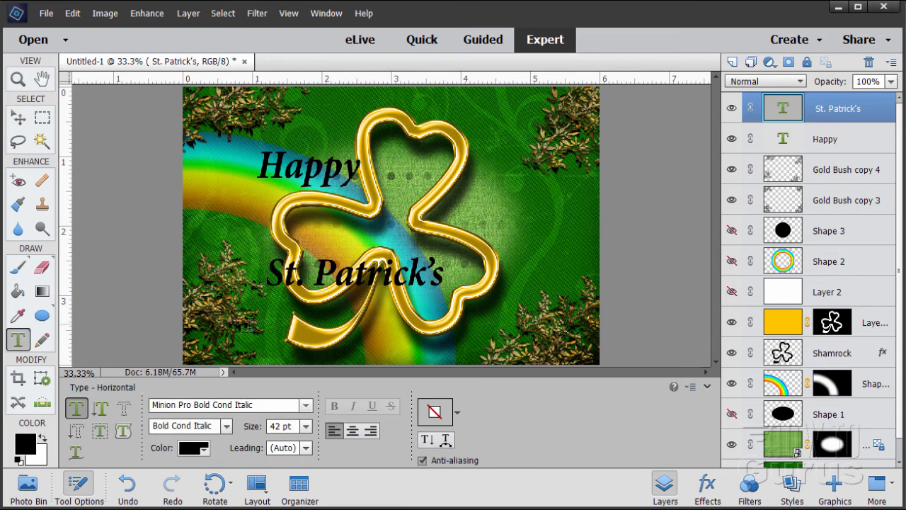
pyautogui.click(315, 334)
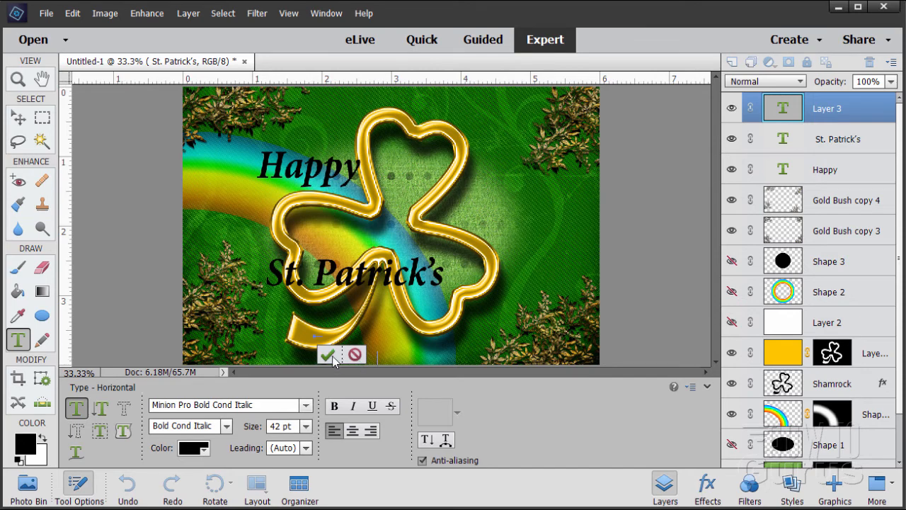
pyautogui.click(327, 354)
pyautogui.moveTo(372, 365); pyautogui.dragTo(460, 309)
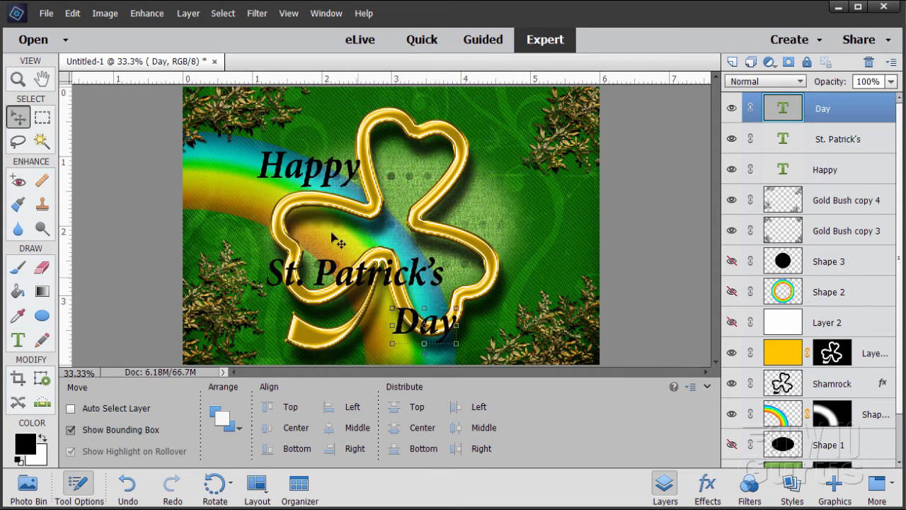
# Step: Set the font size of the "St. Patrick's" text to 60 pt
pyautogui.click(20, 343)
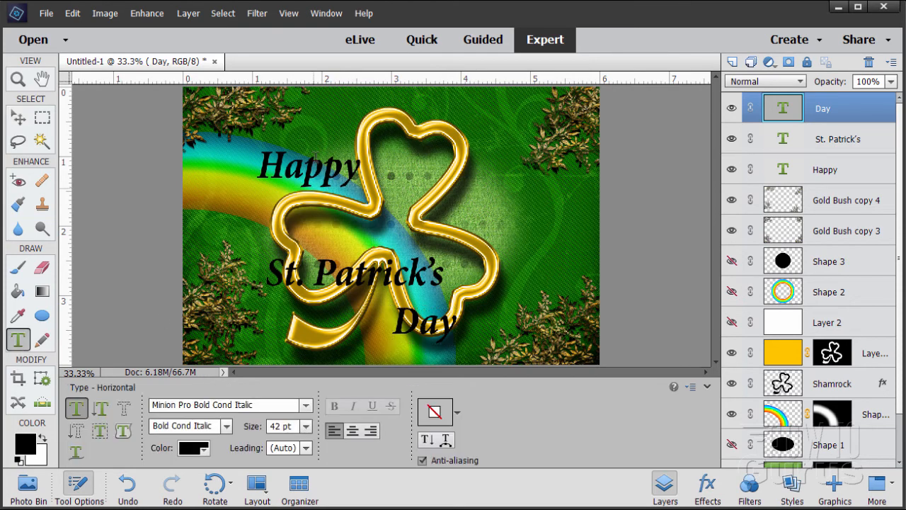
pyautogui.tripleClick(326, 276)
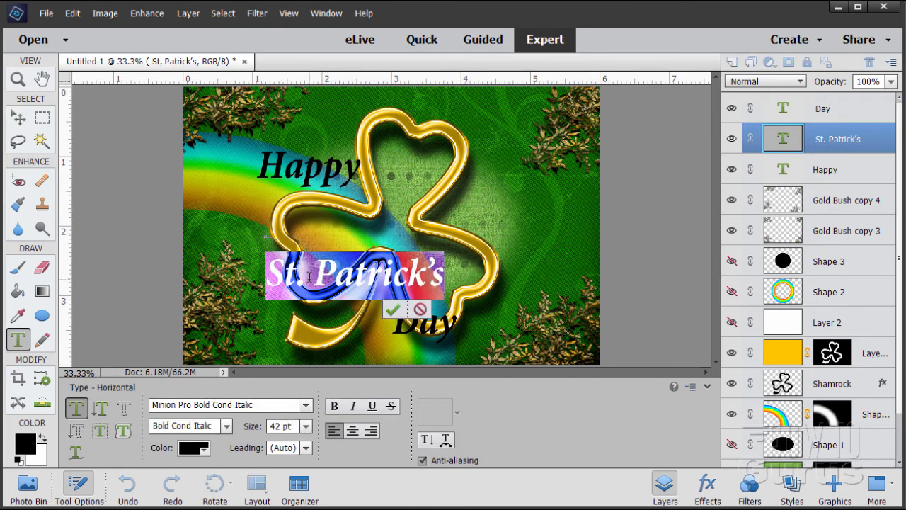
pyautogui.click(306, 427)
pyautogui.click(292, 407)
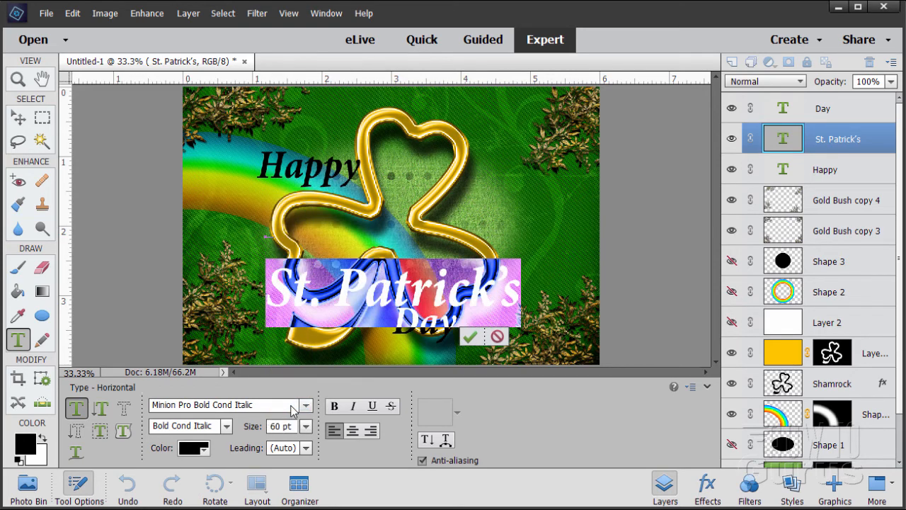
pyautogui.click(472, 338)
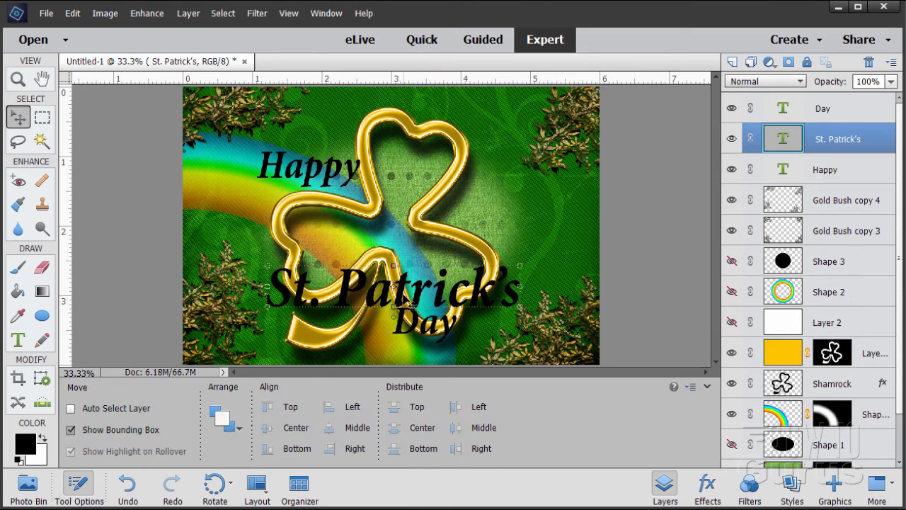
# Step: Tighten the text arrangement over the shamrock, with "Happy" just above the start of "St. Patrick's" and "Day" just below its end
pyautogui.moveTo(404, 297); pyautogui.dragTo(385, 276)
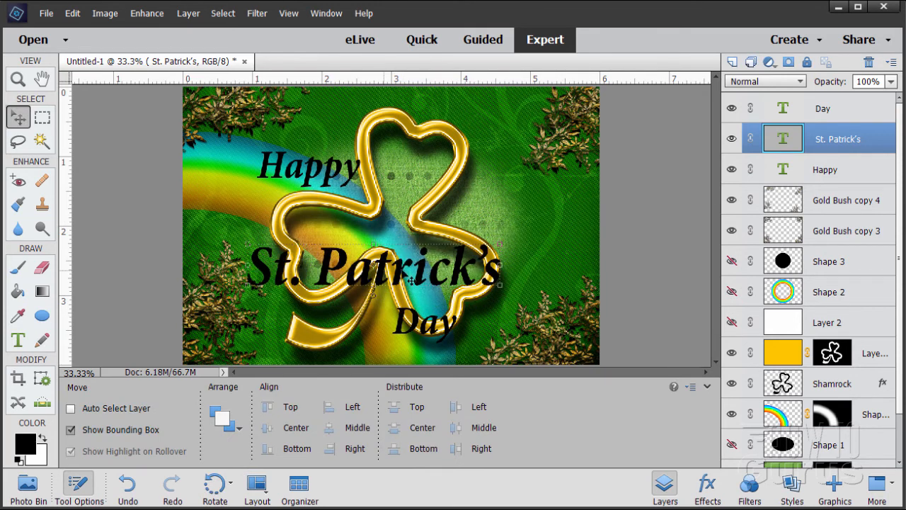
pyautogui.click(820, 119)
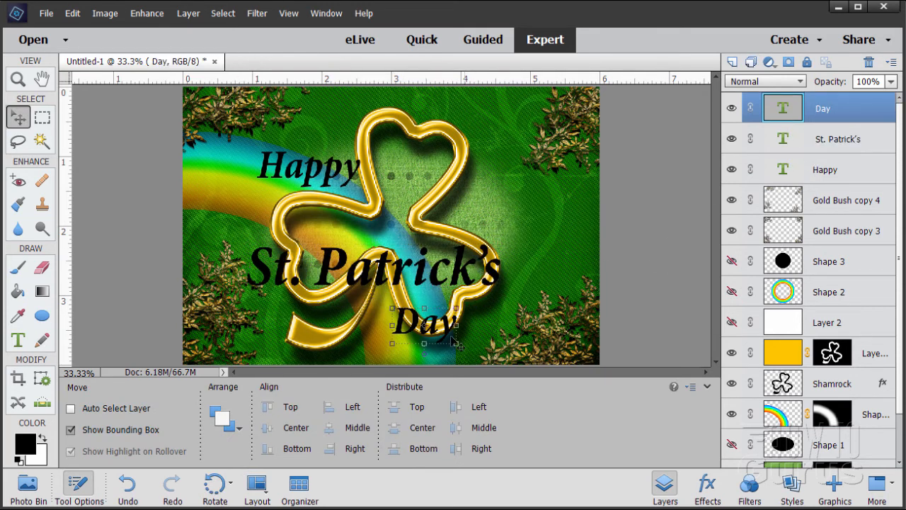
pyautogui.moveTo(406, 333); pyautogui.dragTo(444, 326)
pyautogui.click(807, 170)
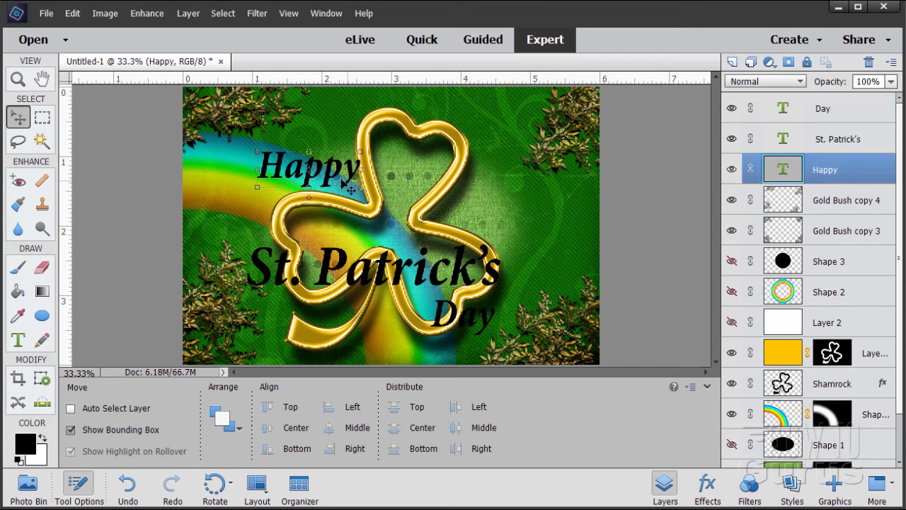
pyautogui.moveTo(329, 176); pyautogui.dragTo(331, 211)
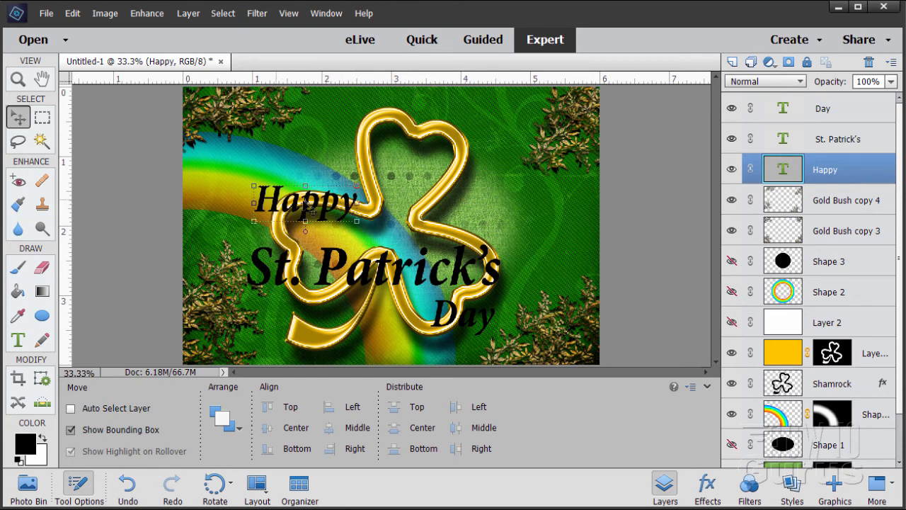
# Step: Recolor the "Happy" text to CMYK Yellow
pyautogui.click(19, 343)
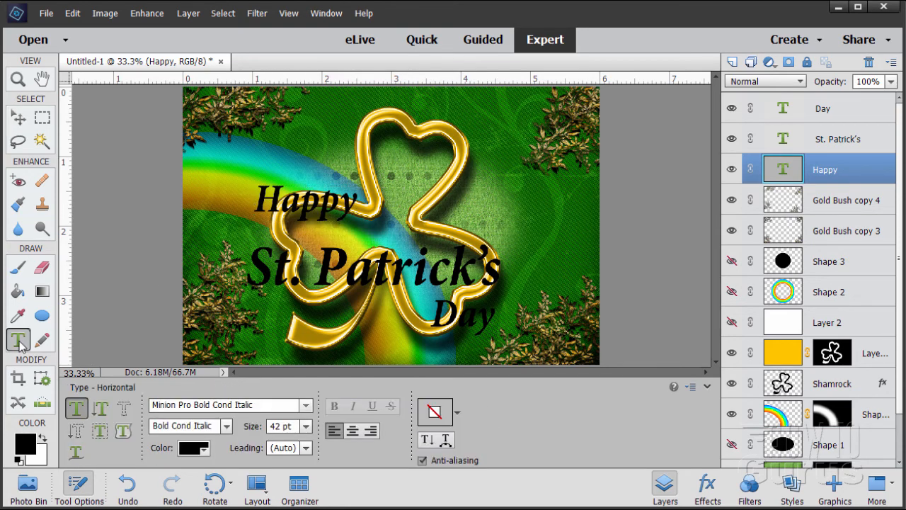
pyautogui.doubleClick(330, 198)
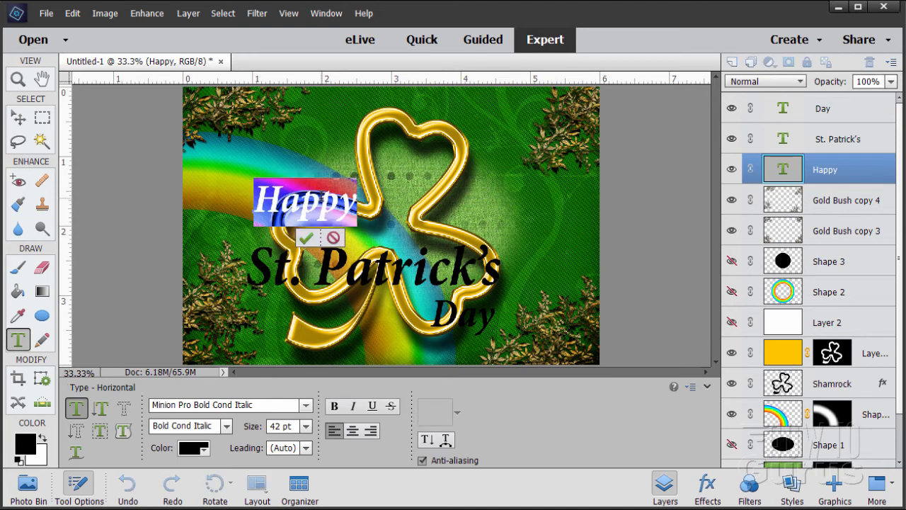
pyautogui.click(193, 448)
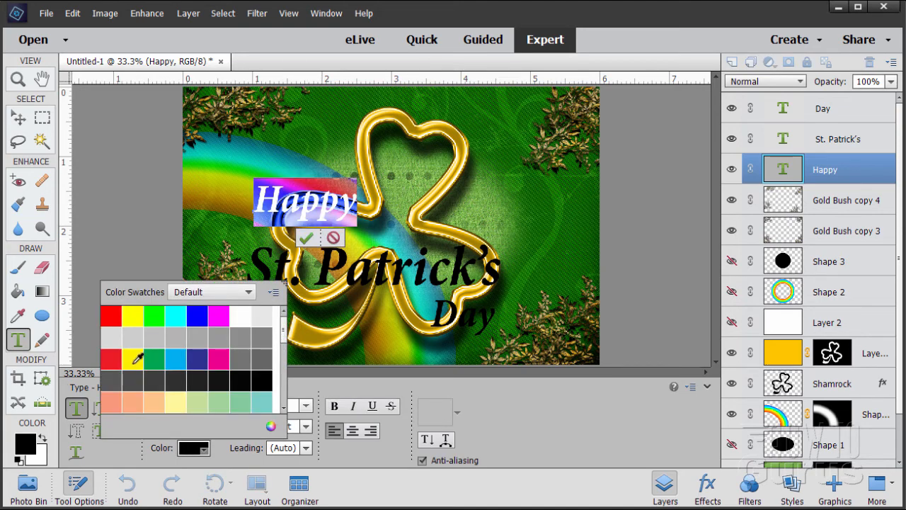
pyautogui.click(133, 361)
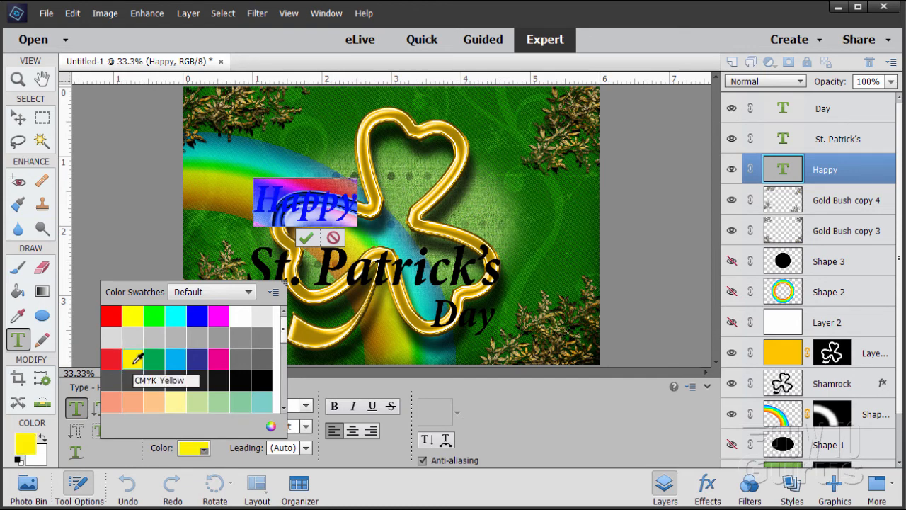
pyautogui.click(305, 239)
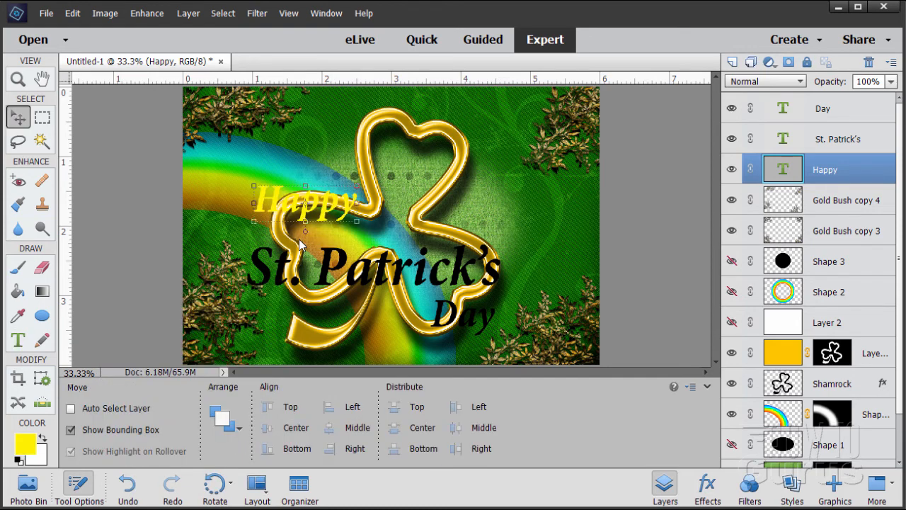
# Step: Recolor the whole "St. Patrick's" text to CMYK Yellow
pyautogui.click(836, 143)
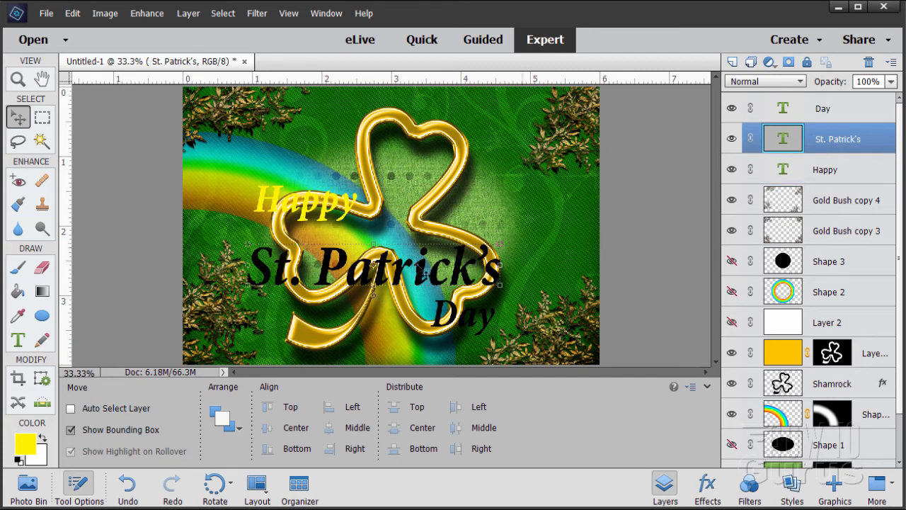
pyautogui.click(19, 340)
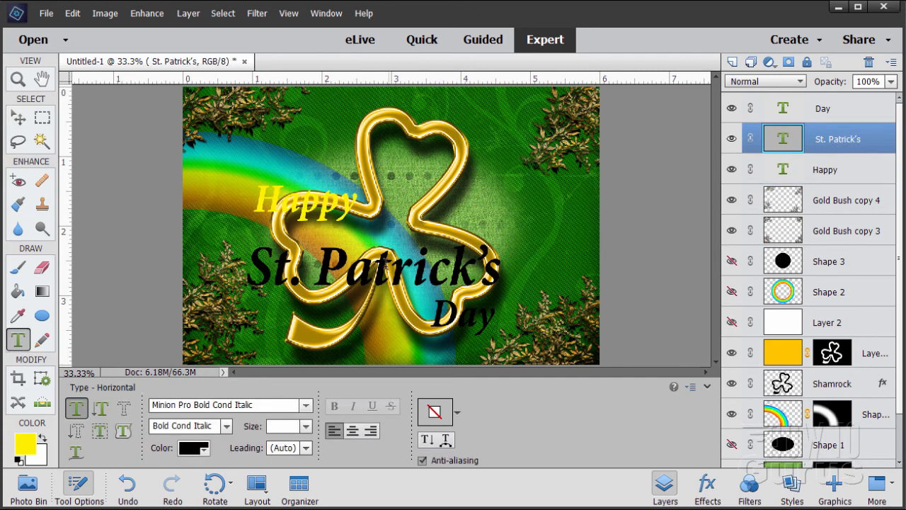
pyautogui.moveTo(501, 272); pyautogui.dragTo(248, 280)
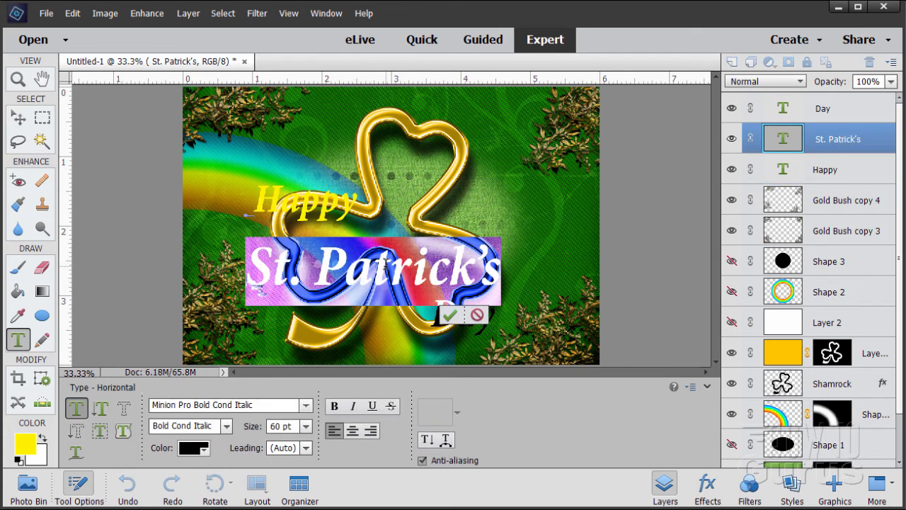
pyautogui.click(188, 447)
pyautogui.click(138, 359)
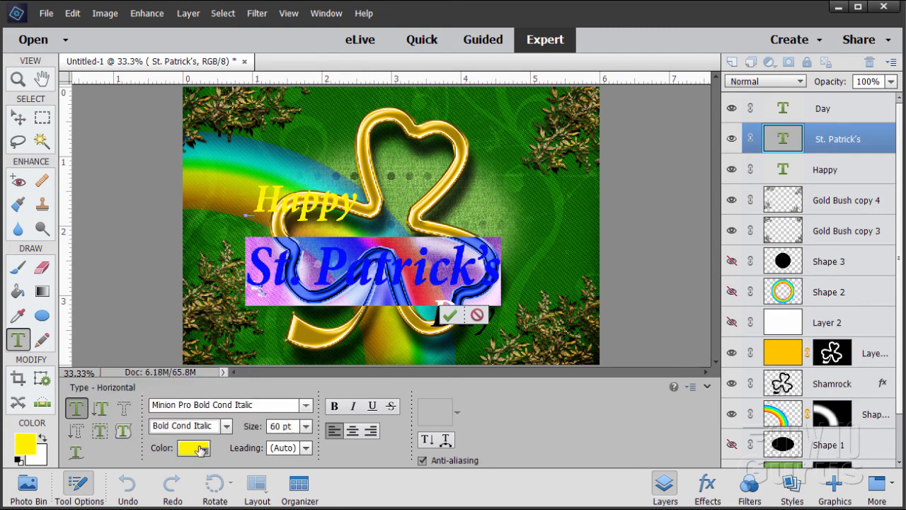
pyautogui.click(450, 315)
pyautogui.press('v')
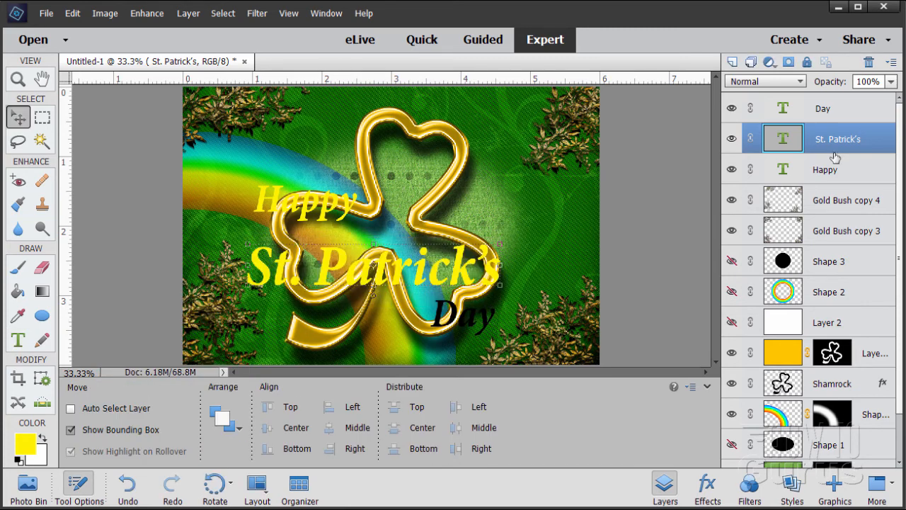
# Step: Recolor the "Day" text to CMYK Yellow and reorder the text layers as Happy, St. Patrick's, Day from the uppermost down
pyautogui.click(828, 110)
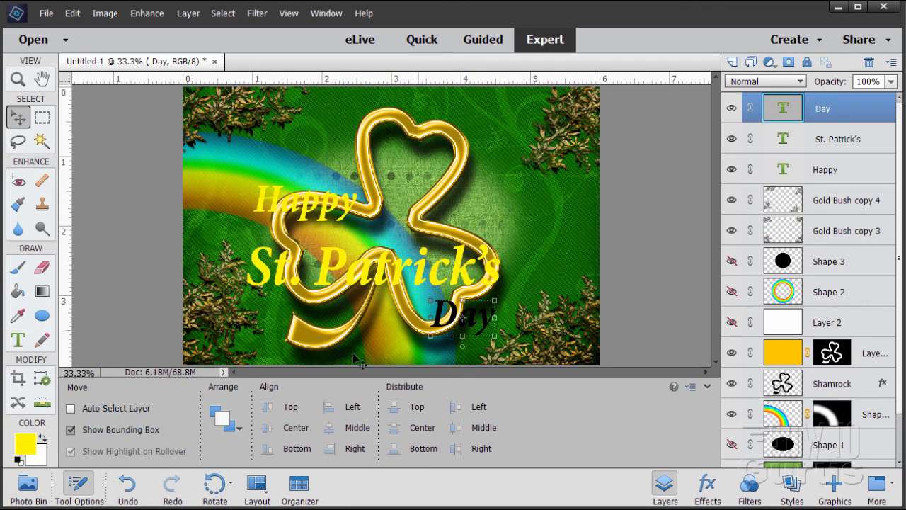
pyautogui.click(19, 341)
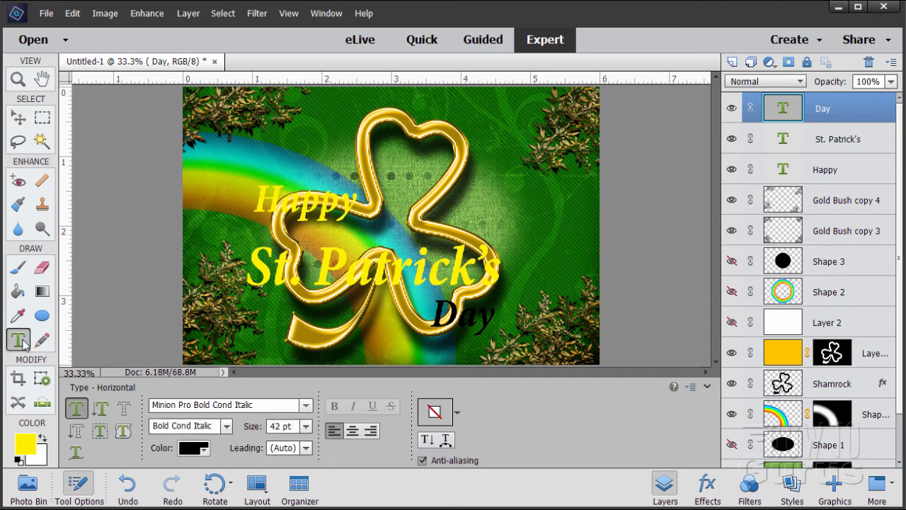
pyautogui.doubleClick(469, 319)
pyautogui.click(194, 450)
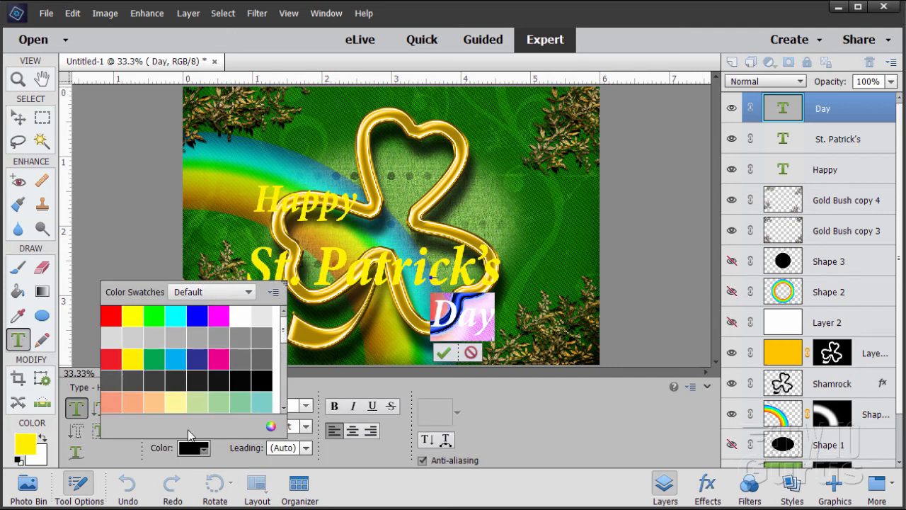
pyautogui.click(136, 356)
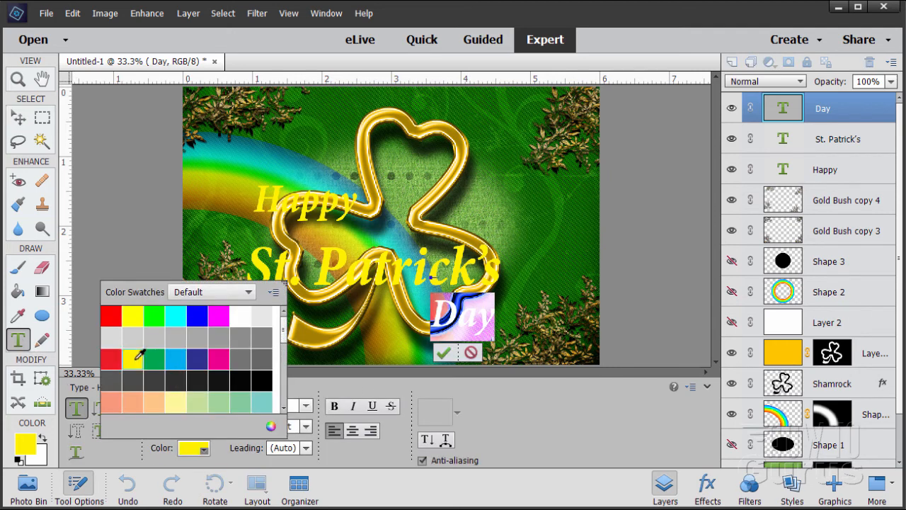
pyautogui.click(444, 354)
pyautogui.press('v')
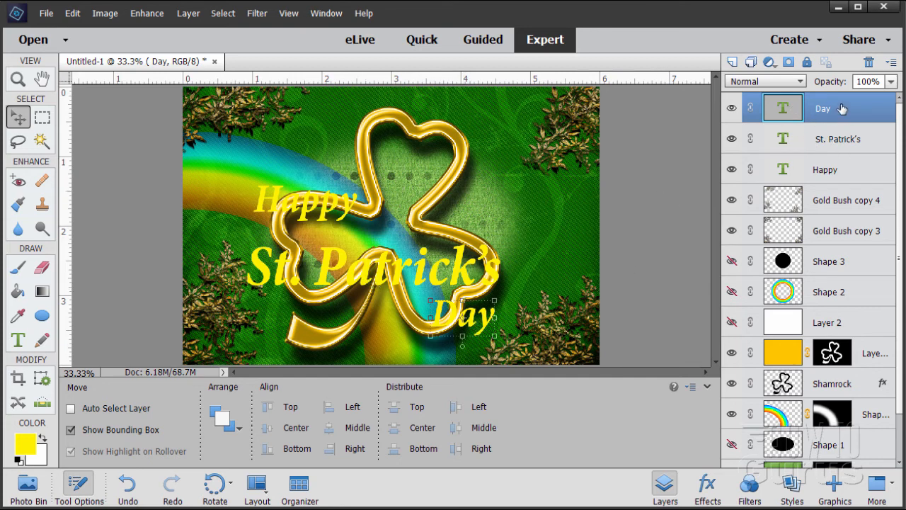
pyautogui.moveTo(838, 111)
pyautogui.mouseDown()
pyautogui.moveTo(839, 150)
pyautogui.moveTo(858, 175)
pyautogui.moveTo(845, 99)
pyautogui.mouseUp()
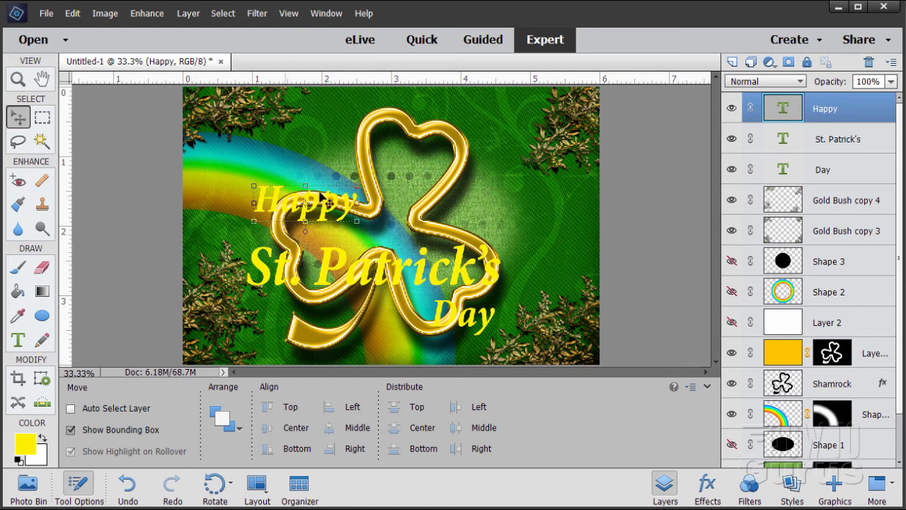
# Step: Apply a drop shadow to the "St. Patrick's" layer with size 13 px, distance 18 px and opacity 78%
pyautogui.click(837, 141)
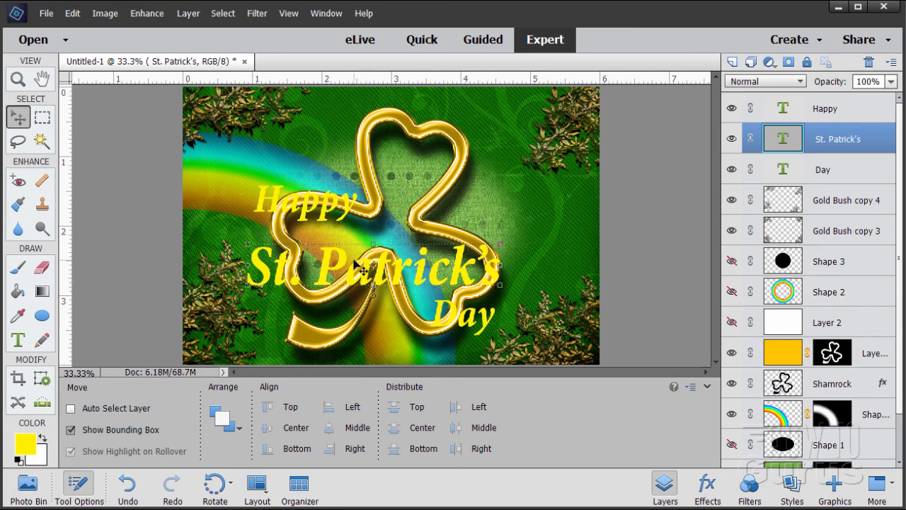
pyautogui.click(188, 14)
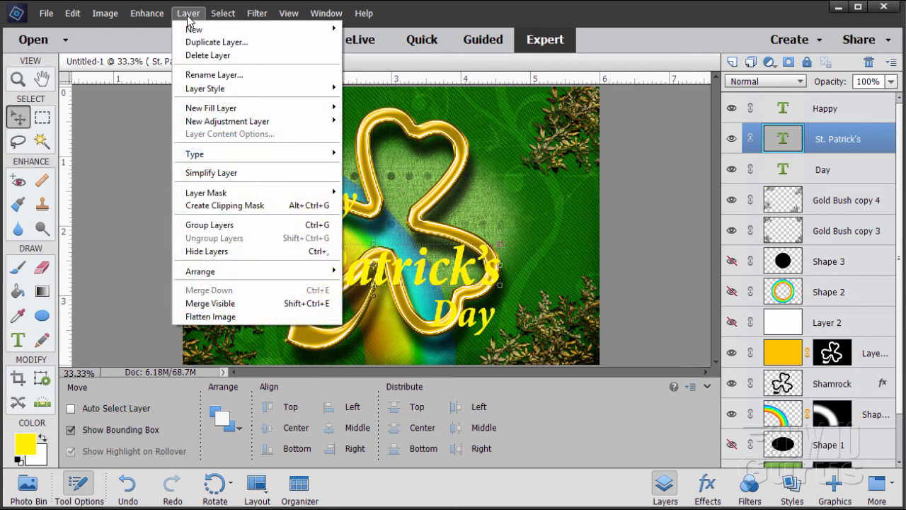
pyautogui.moveTo(213, 90)
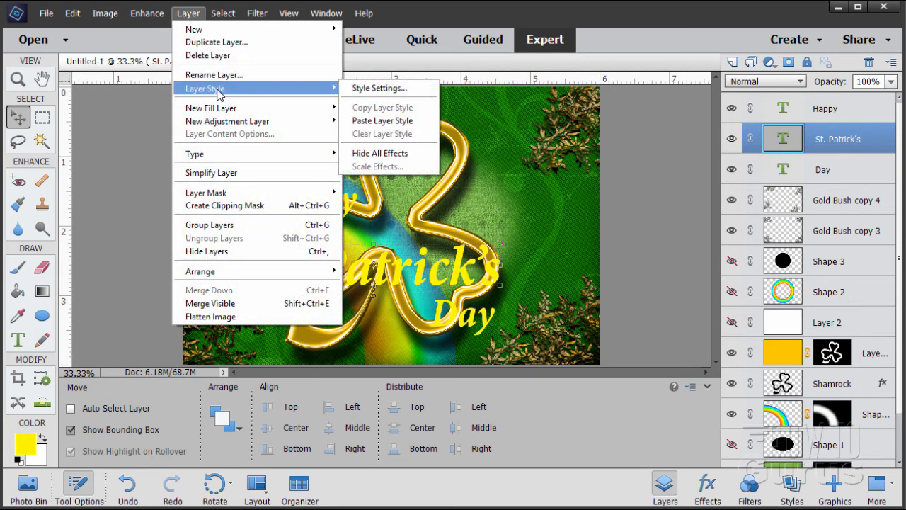
pyautogui.click(365, 89)
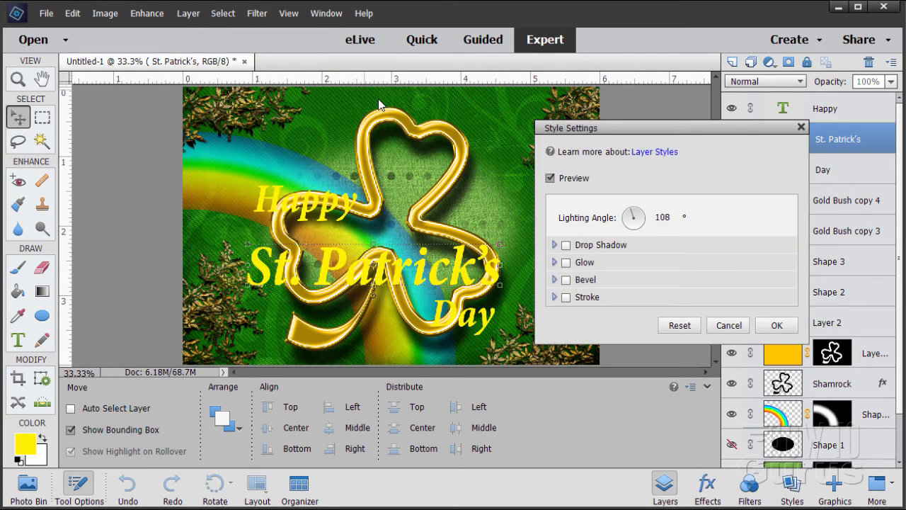
pyautogui.click(568, 245)
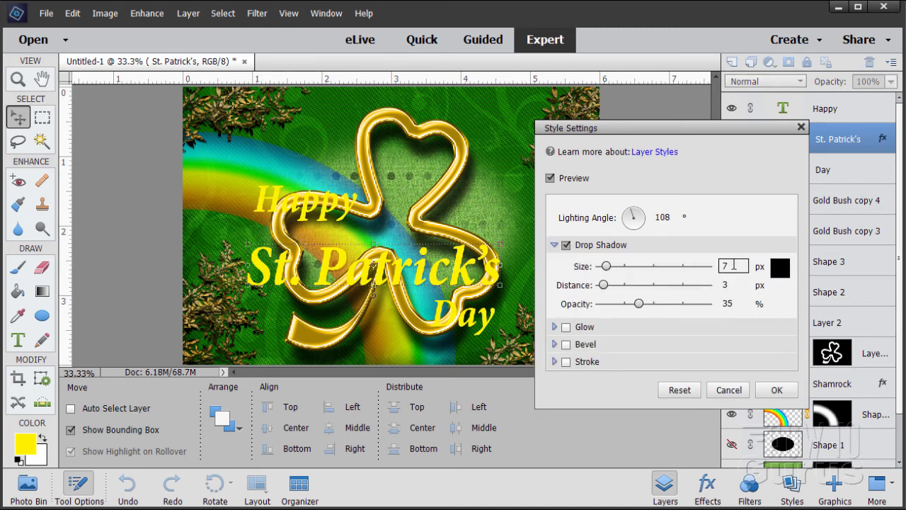
pyautogui.moveTo(733, 266); pyautogui.dragTo(714, 266)
pyautogui.write('13')
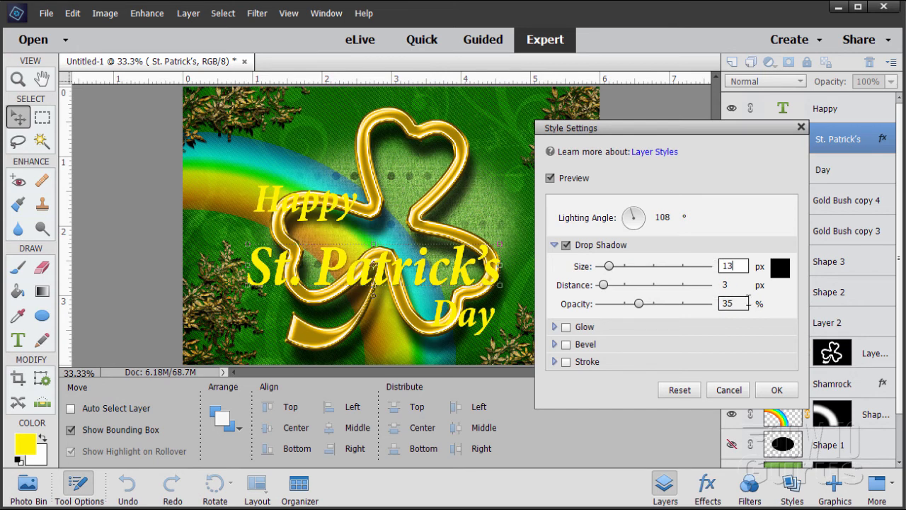
pyautogui.moveTo(729, 284); pyautogui.dragTo(713, 288)
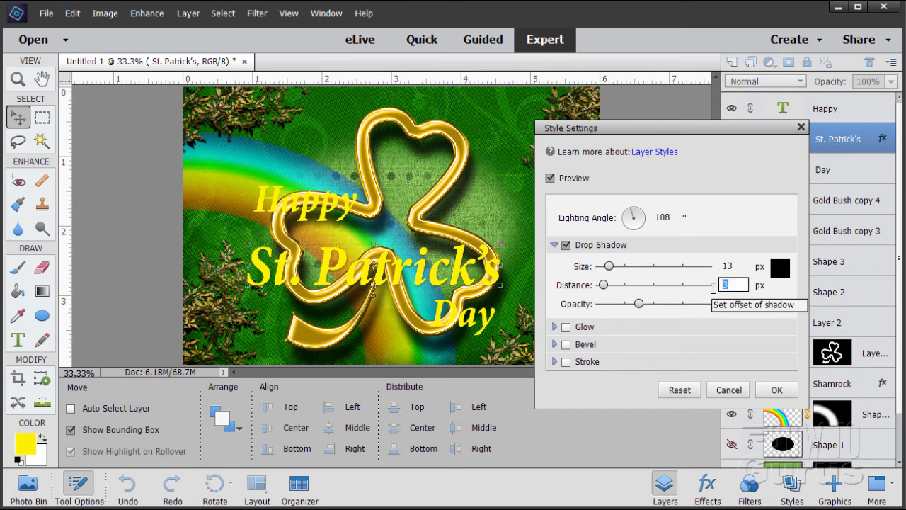
pyautogui.write('18')
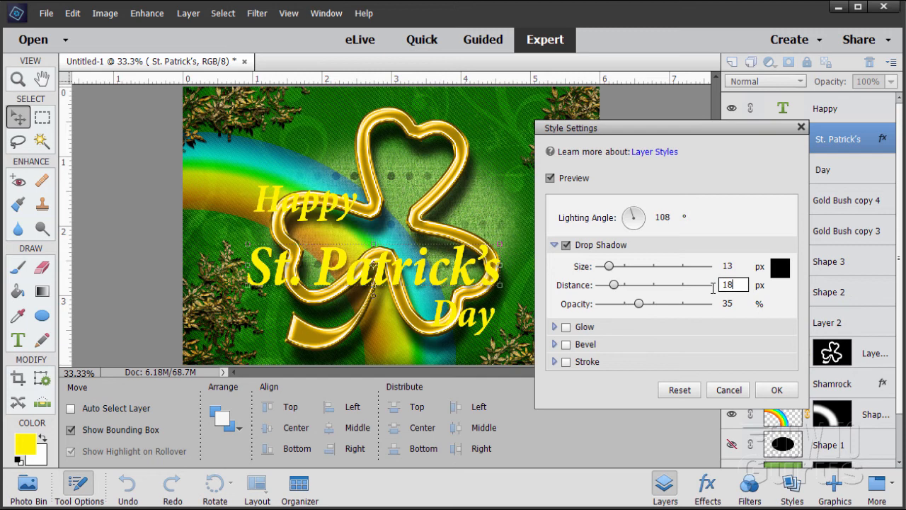
pyautogui.click(727, 303)
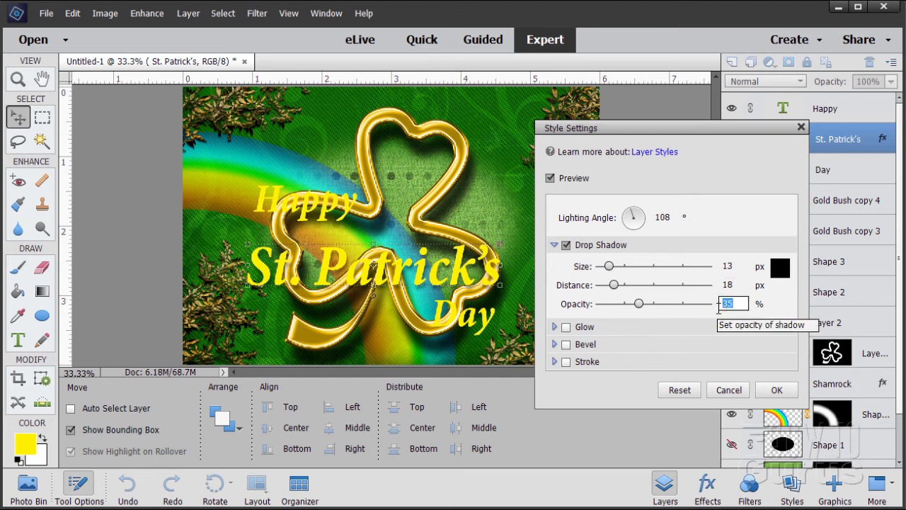
pyautogui.write('78')
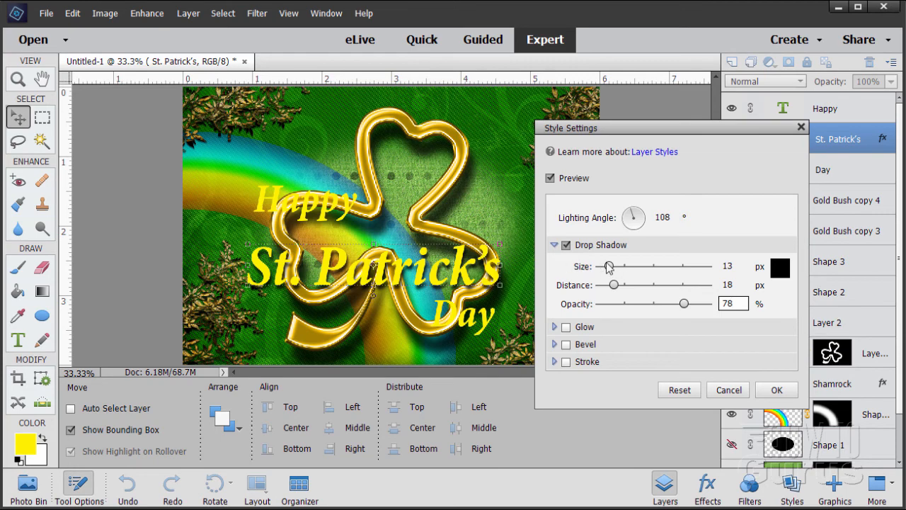
pyautogui.click(772, 390)
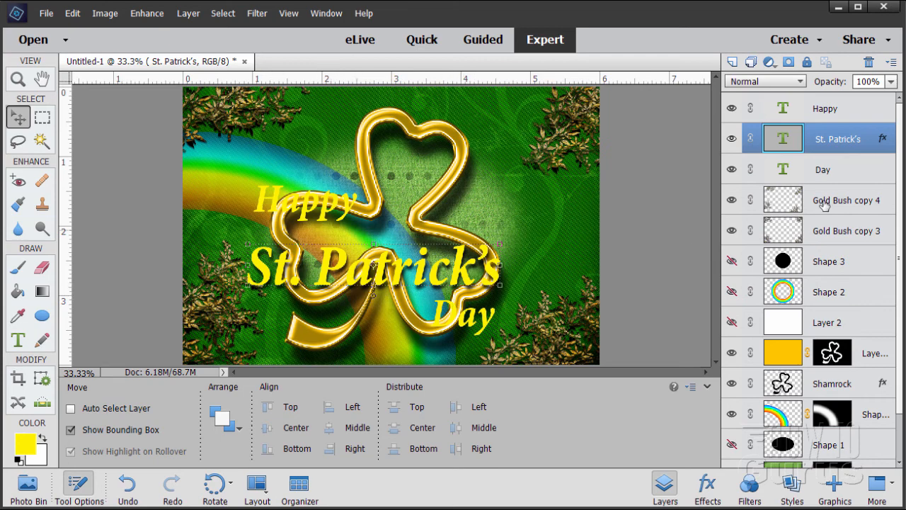
# Step: Add a 7 px stroke positioned outside to the "St. Patrick's" text layer's style
pyautogui.doubleClick(883, 142)
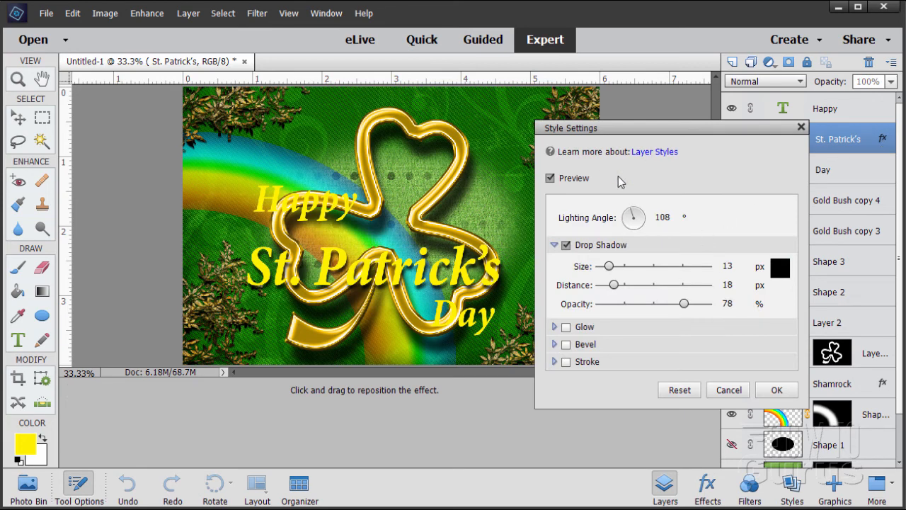
pyautogui.click(567, 362)
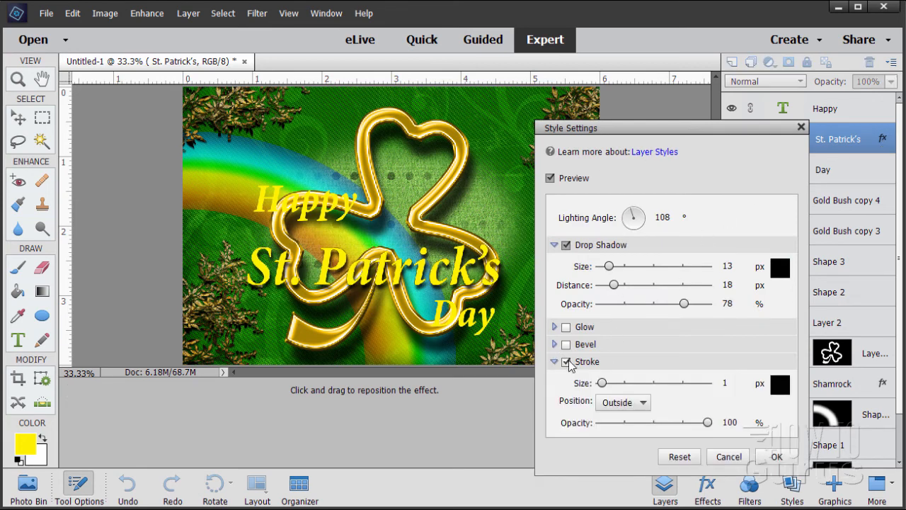
pyautogui.click(625, 410)
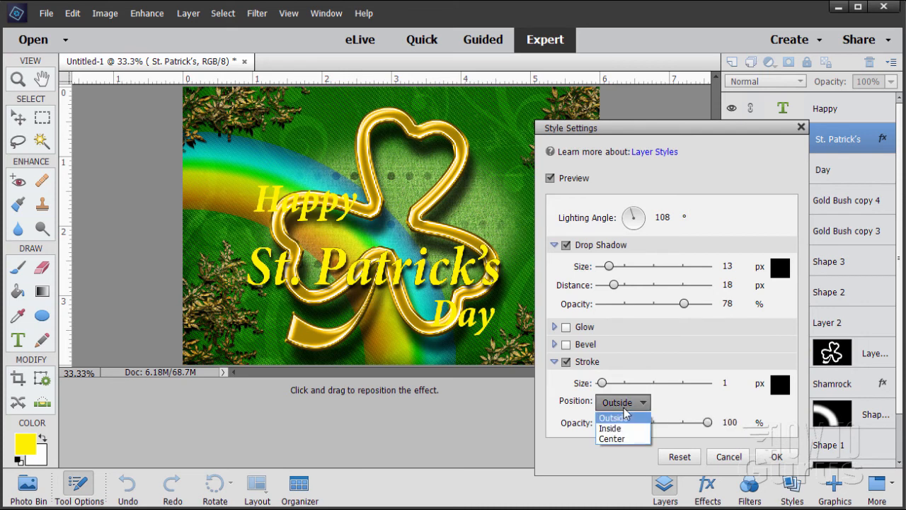
pyautogui.click(616, 419)
pyautogui.click(623, 402)
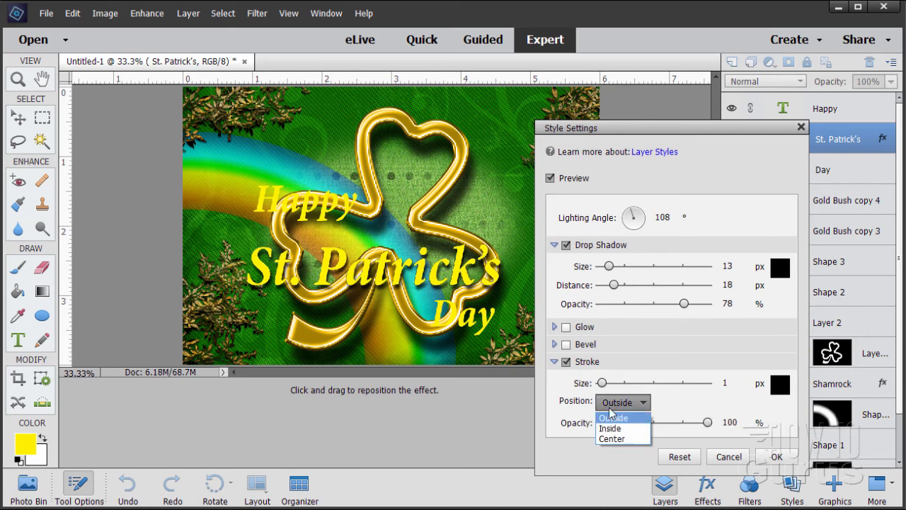
pyautogui.click(626, 420)
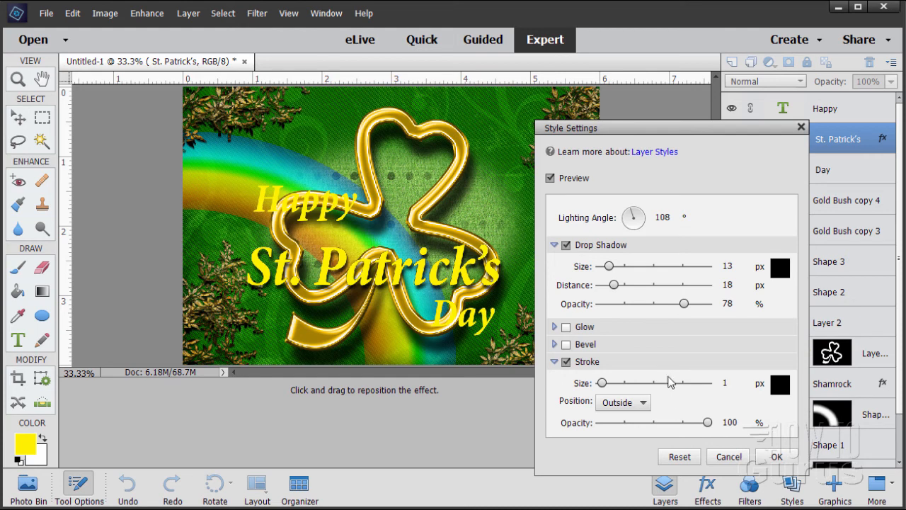
pyautogui.click(726, 383)
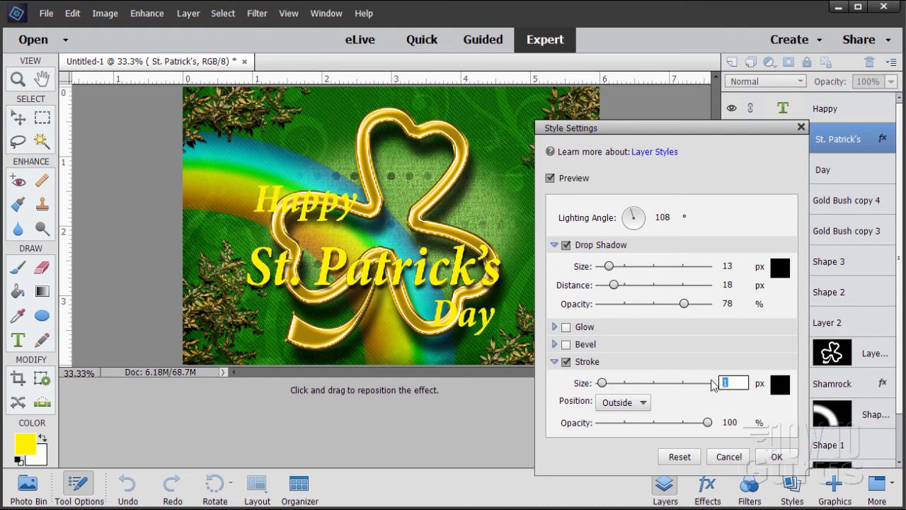
pyautogui.write('7')
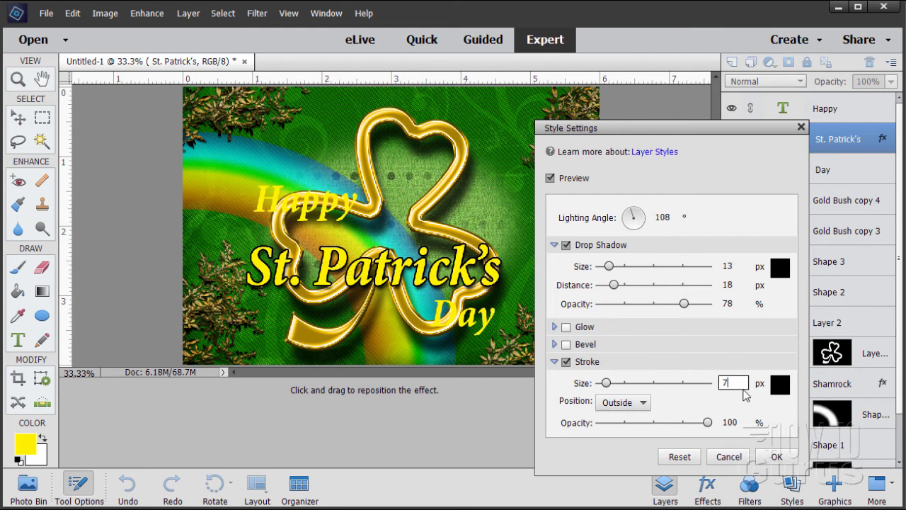
# Step: Set the "St. Patrick's" stroke color to dark green 006820 and apply the style settings
pyautogui.click(780, 386)
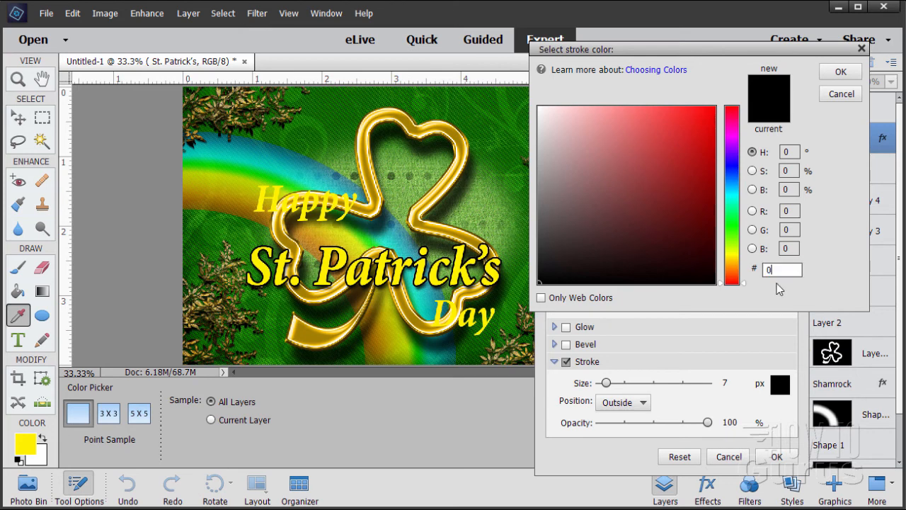
pyautogui.write('0068')
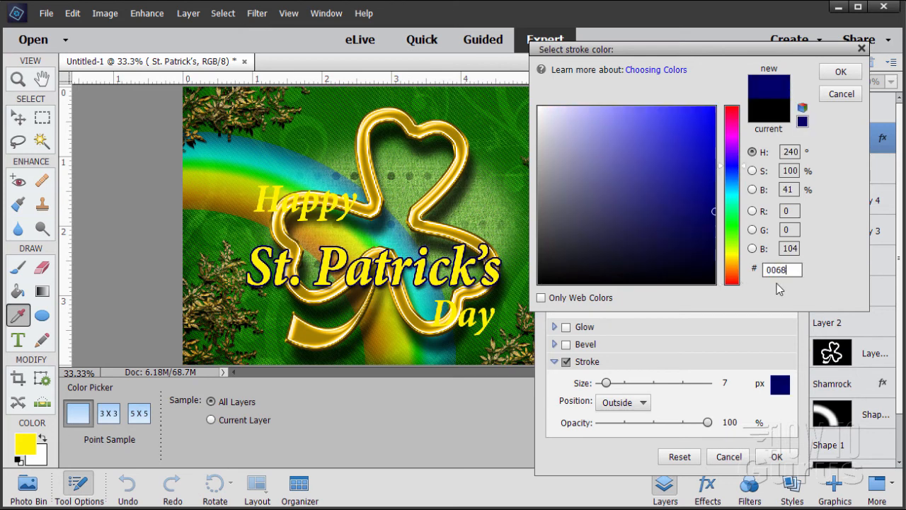
pyautogui.write('20')
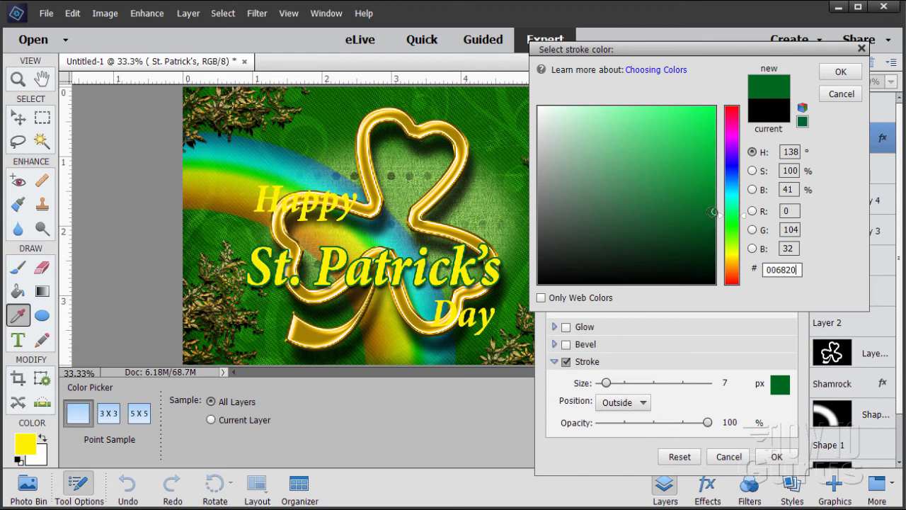
pyautogui.click(841, 72)
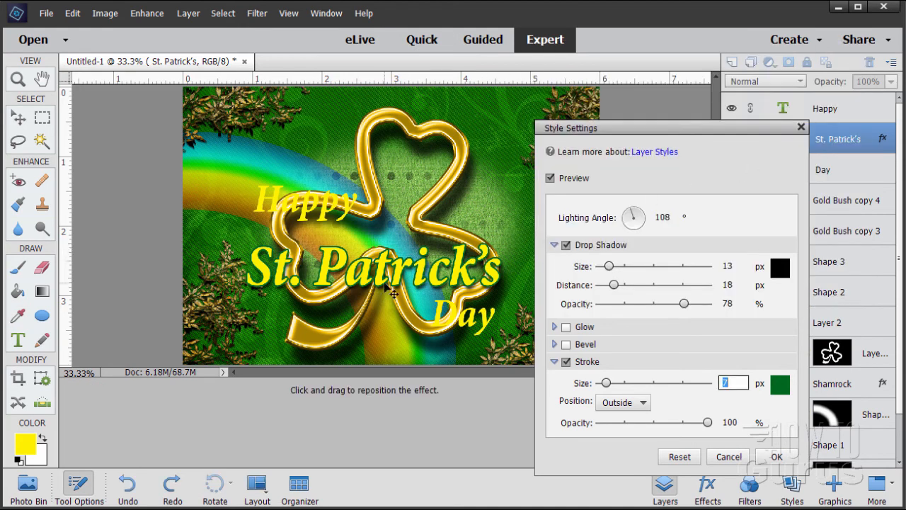
pyautogui.click(776, 456)
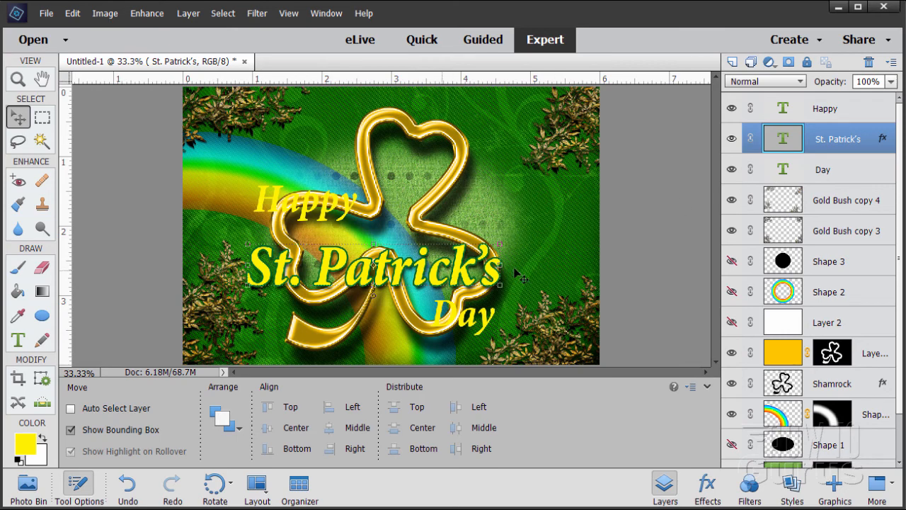
# Step: Copy the "St. Patrick's" layer style onto the "Happy" and "Day" text layers
pyautogui.rightClick(840, 144)
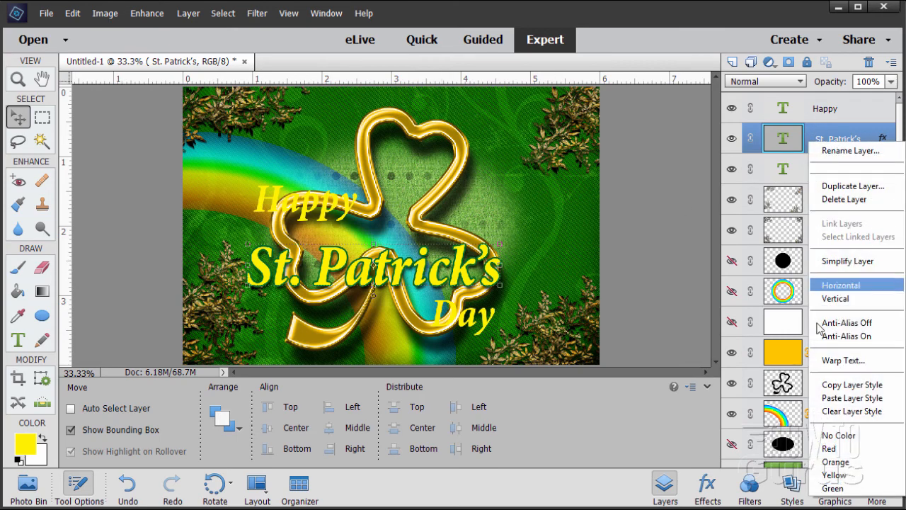
pyautogui.click(822, 386)
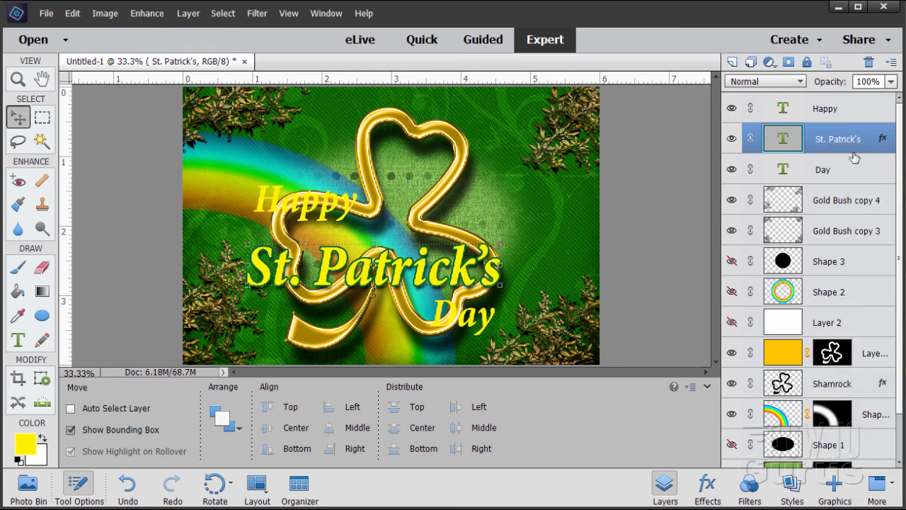
pyautogui.click(822, 111)
pyautogui.rightClick(821, 111)
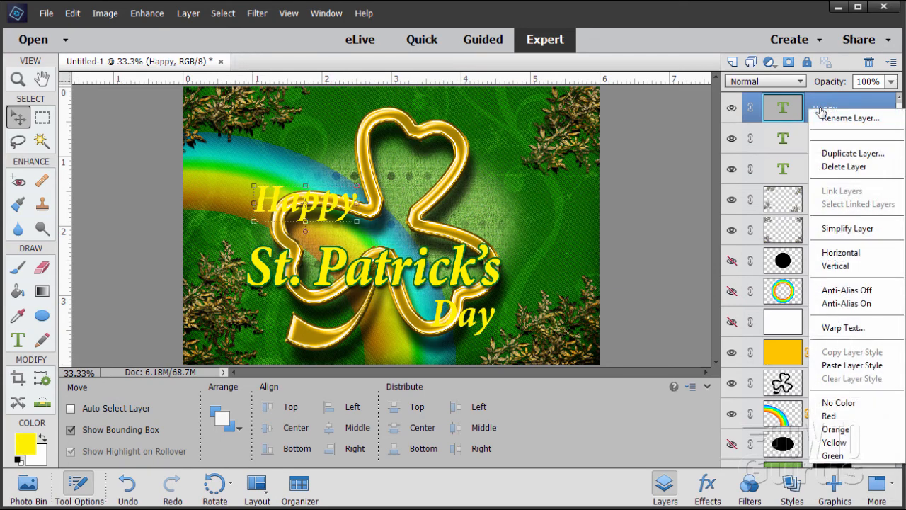
pyautogui.click(854, 365)
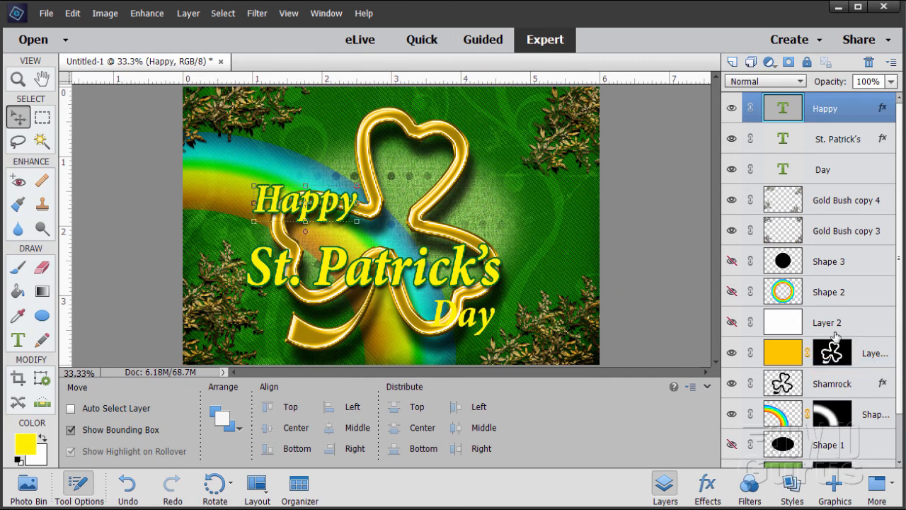
pyautogui.click(822, 173)
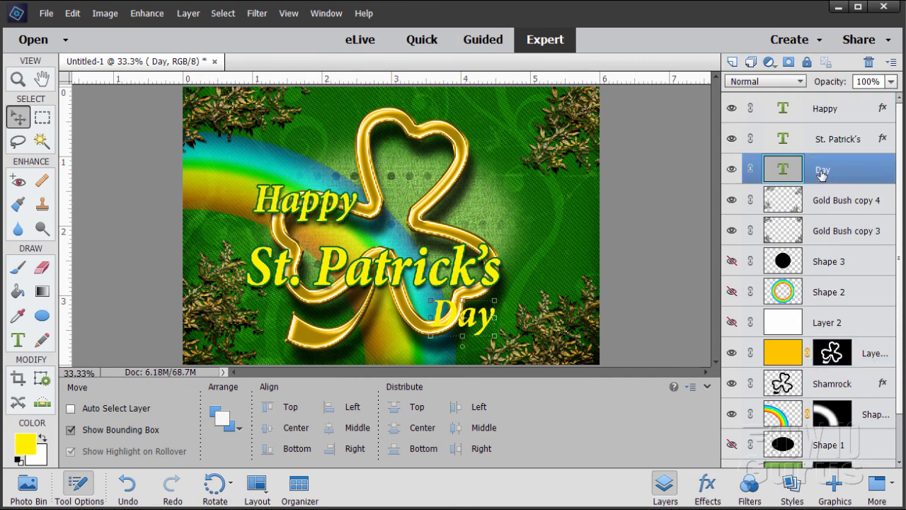
pyautogui.rightClick(822, 175)
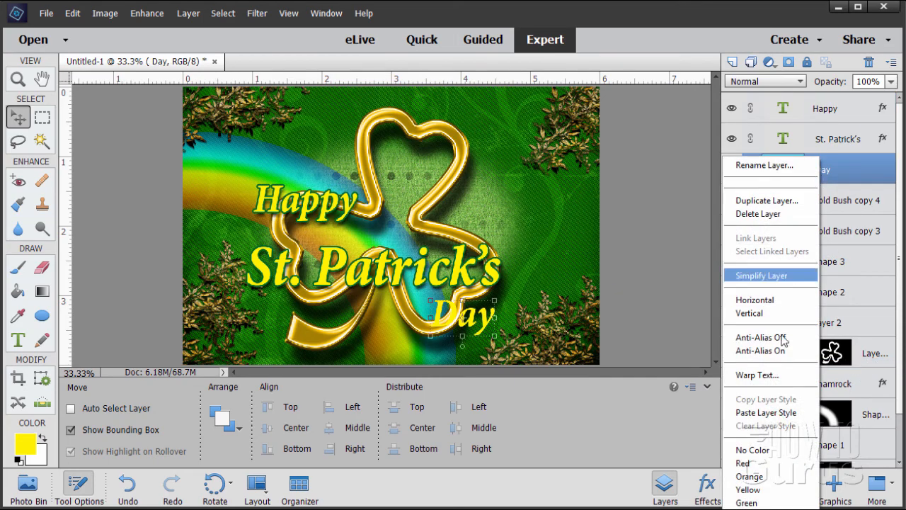
pyautogui.click(763, 412)
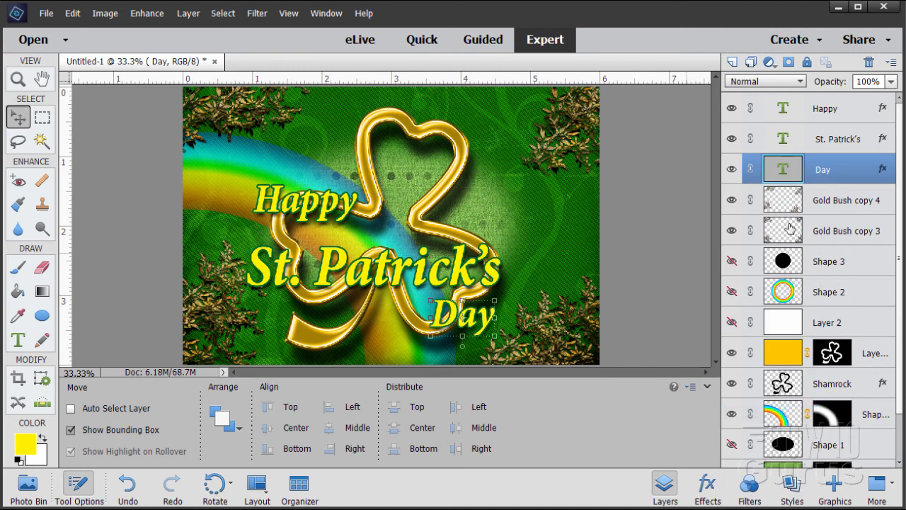
# Step: Nudge the "St. Patrick's" text slightly up and to the right, and shift "Day" slightly right to match
pyautogui.click(825, 146)
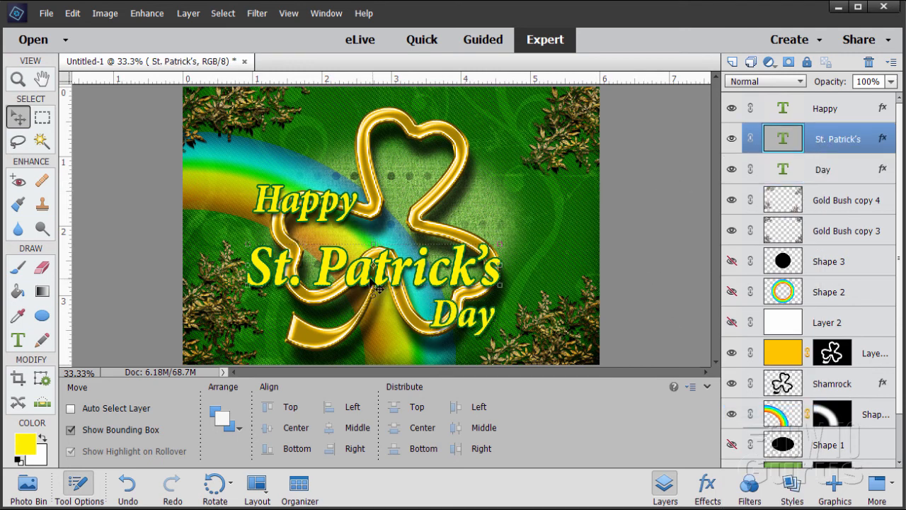
pyautogui.moveTo(372, 284)
pyautogui.mouseDown()
pyautogui.moveTo(358, 276)
pyautogui.moveTo(372, 276)
pyautogui.mouseUp()
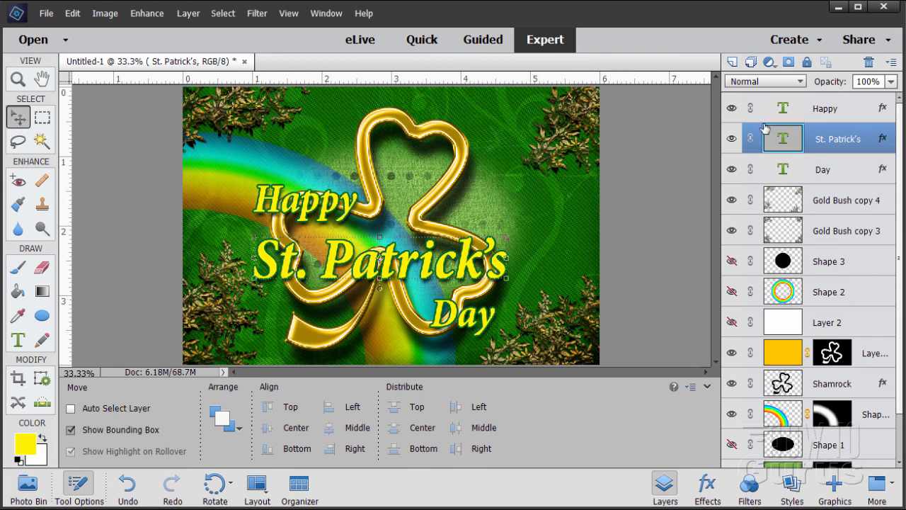
pyautogui.click(813, 115)
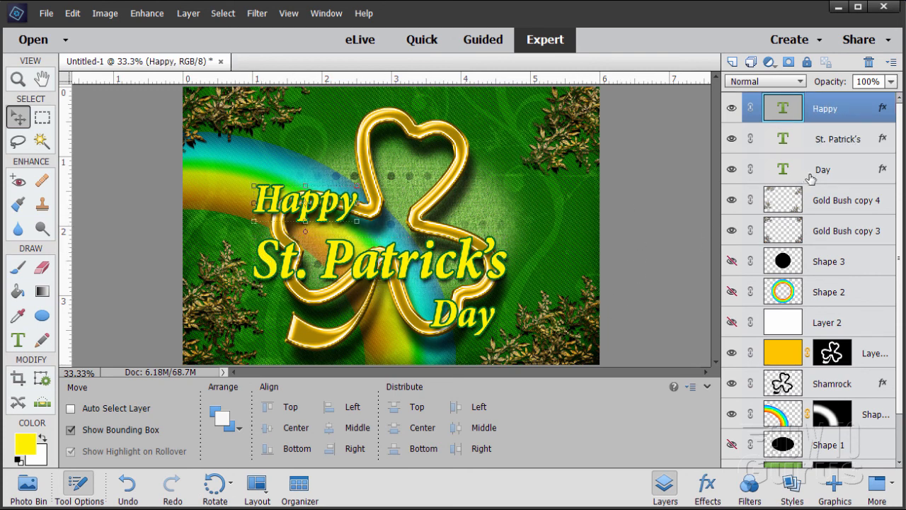
pyautogui.click(832, 176)
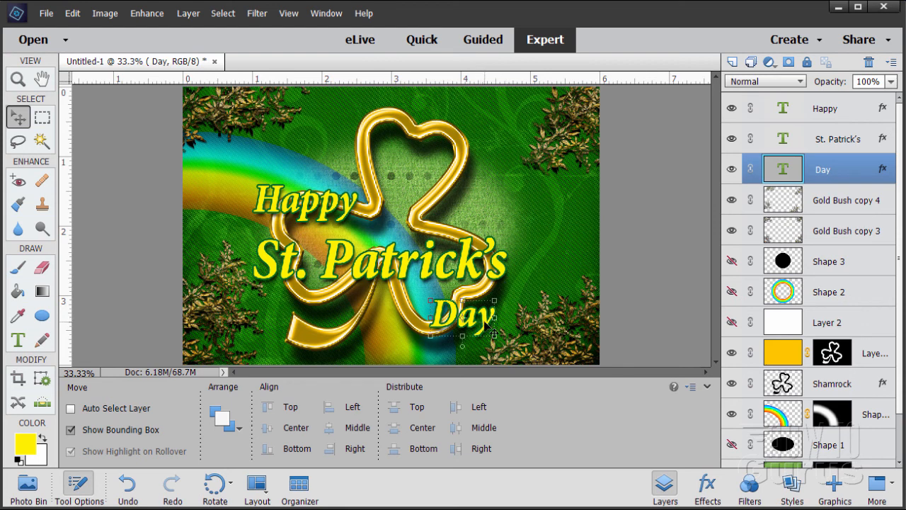
pyautogui.moveTo(489, 329); pyautogui.dragTo(495, 330)
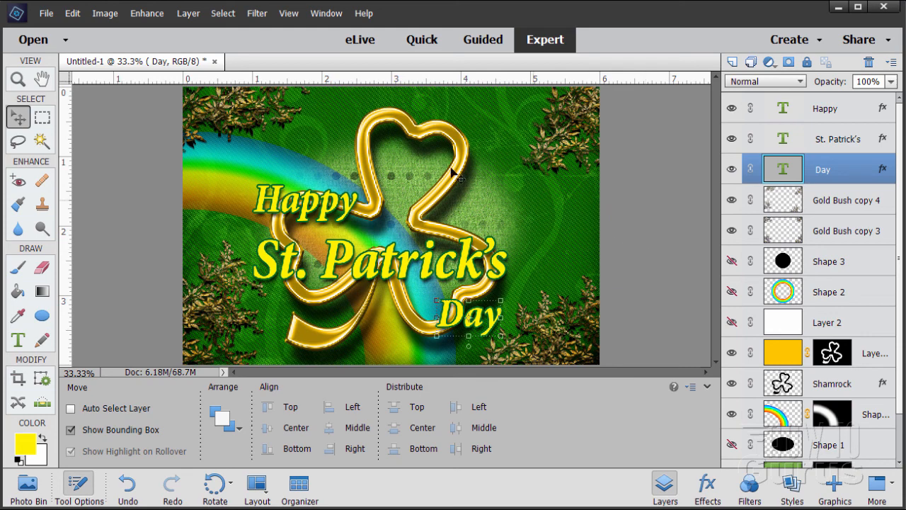
# Step: Float the document in an enlarged window and examine the whole design at 50% zoom without a bounding box around the text
pyautogui.moveTo(161, 61); pyautogui.dragTo(183, 28)
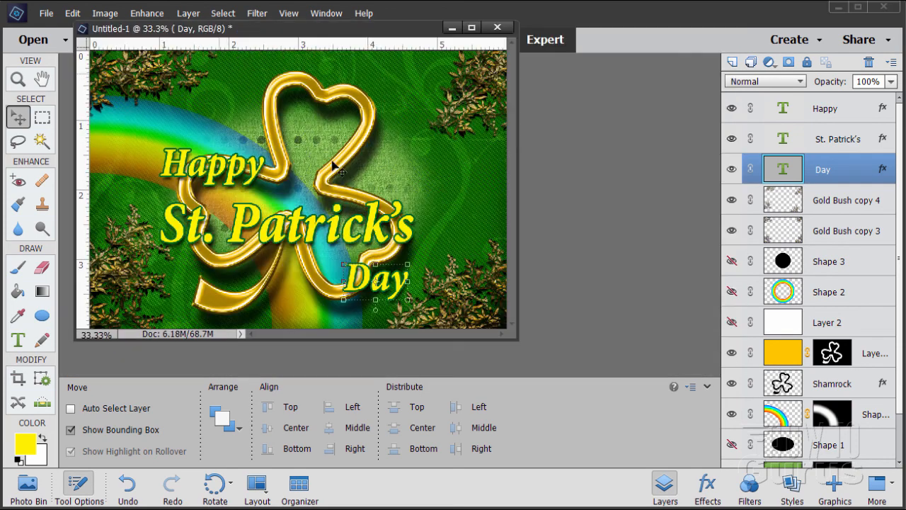
pyautogui.moveTo(517, 339); pyautogui.dragTo(752, 488)
pyautogui.click(18, 79)
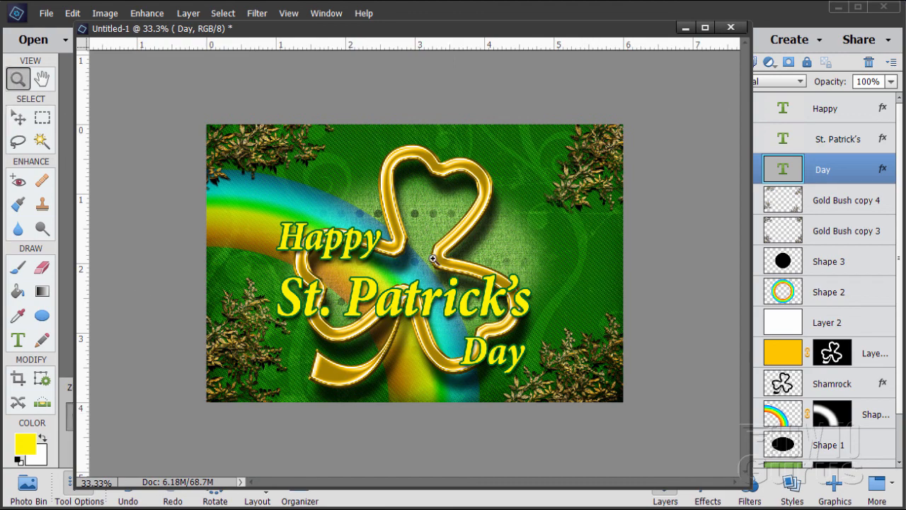
pyautogui.click(426, 269)
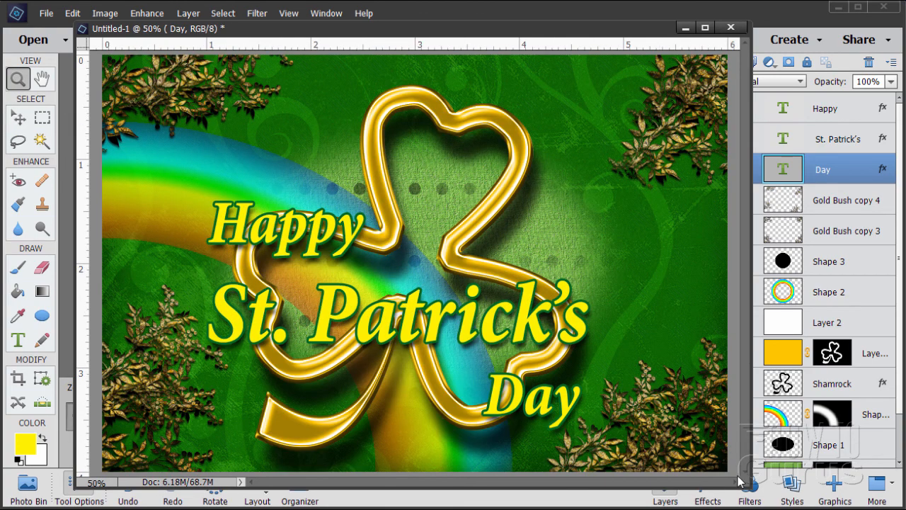
pyautogui.click(17, 118)
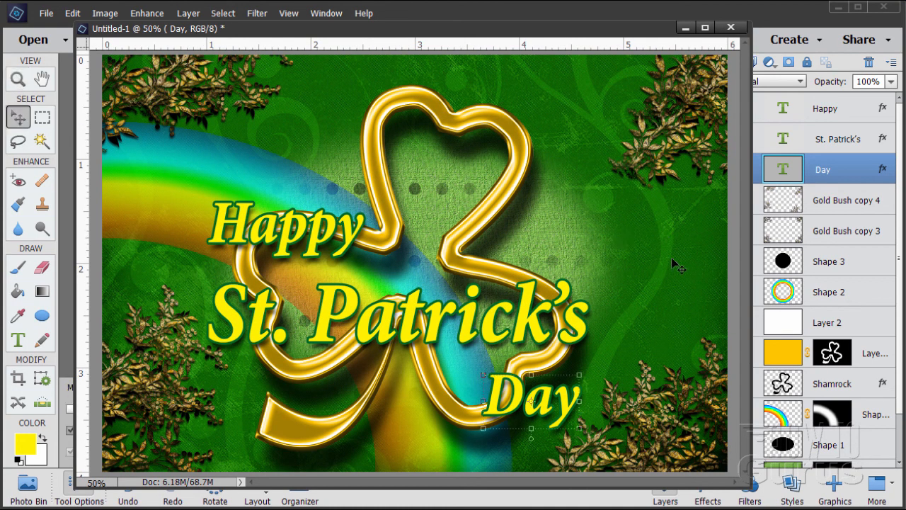
pyautogui.click(841, 445)
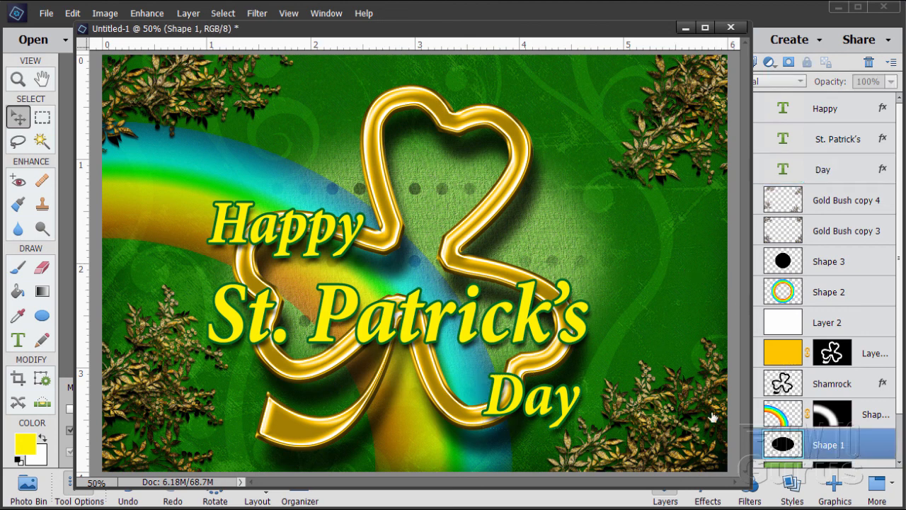